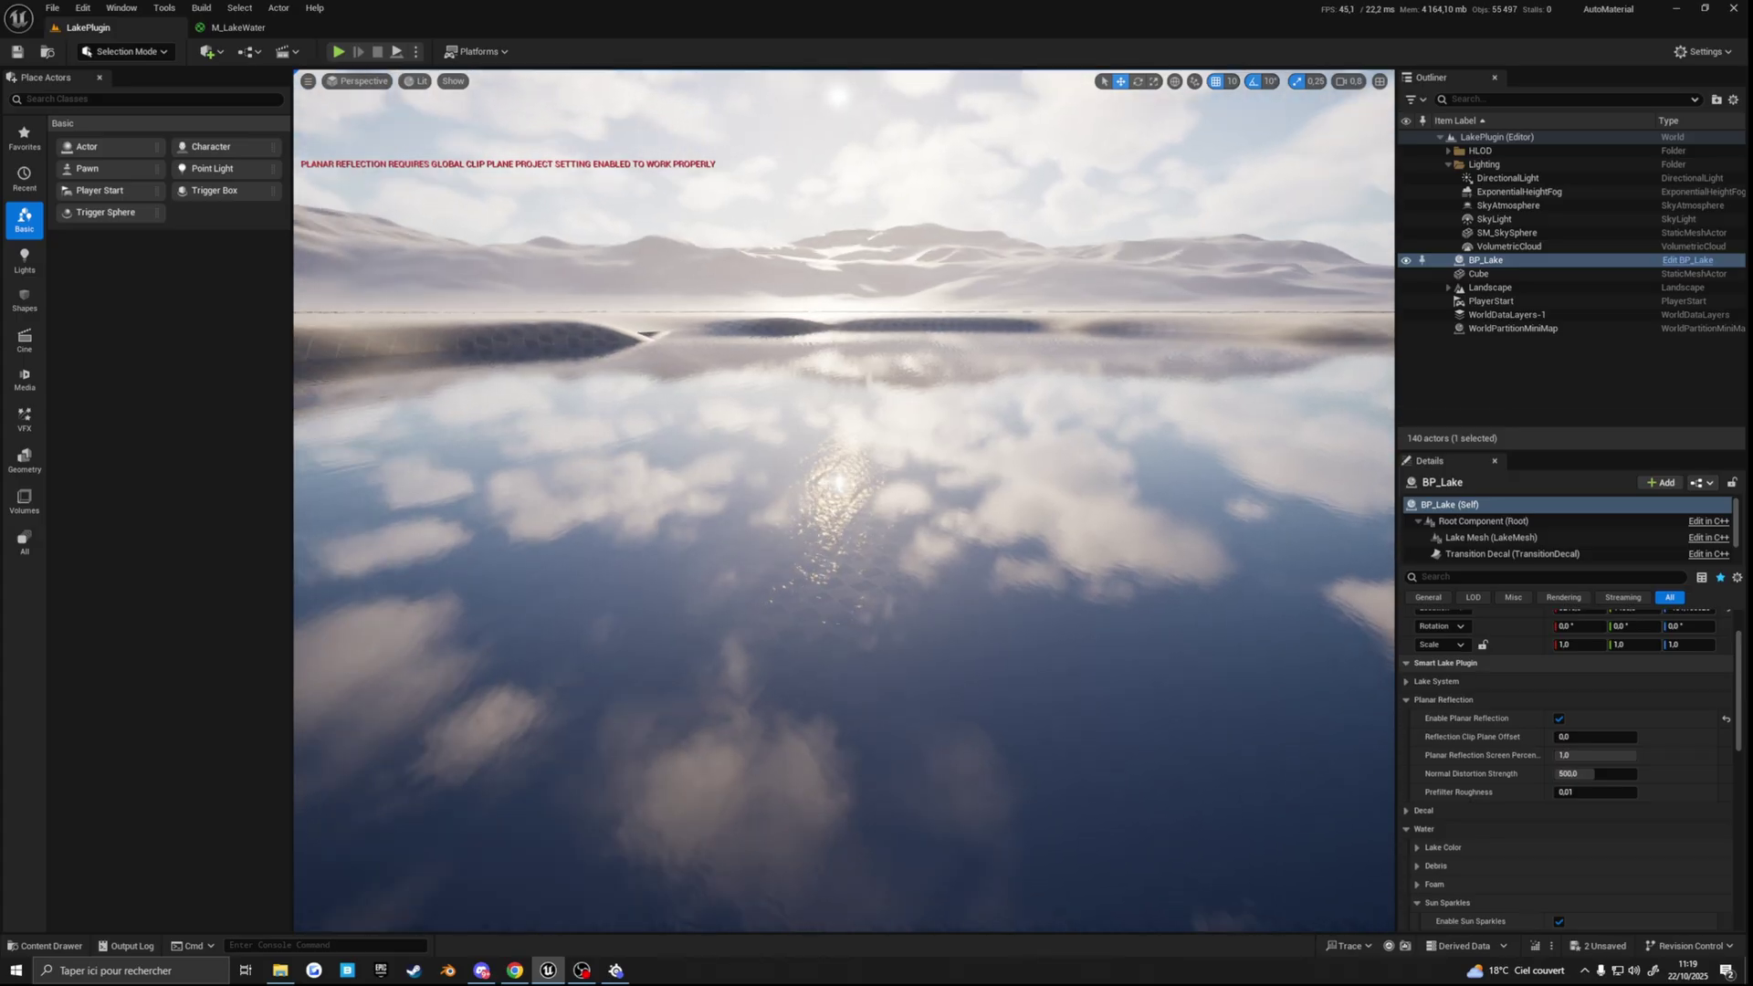
Step: Shift the sun's direction slightly so its sparkles fall nearer on the lake, and examine the reflections on the water
right_drag(1020, 639, 1019, 651)
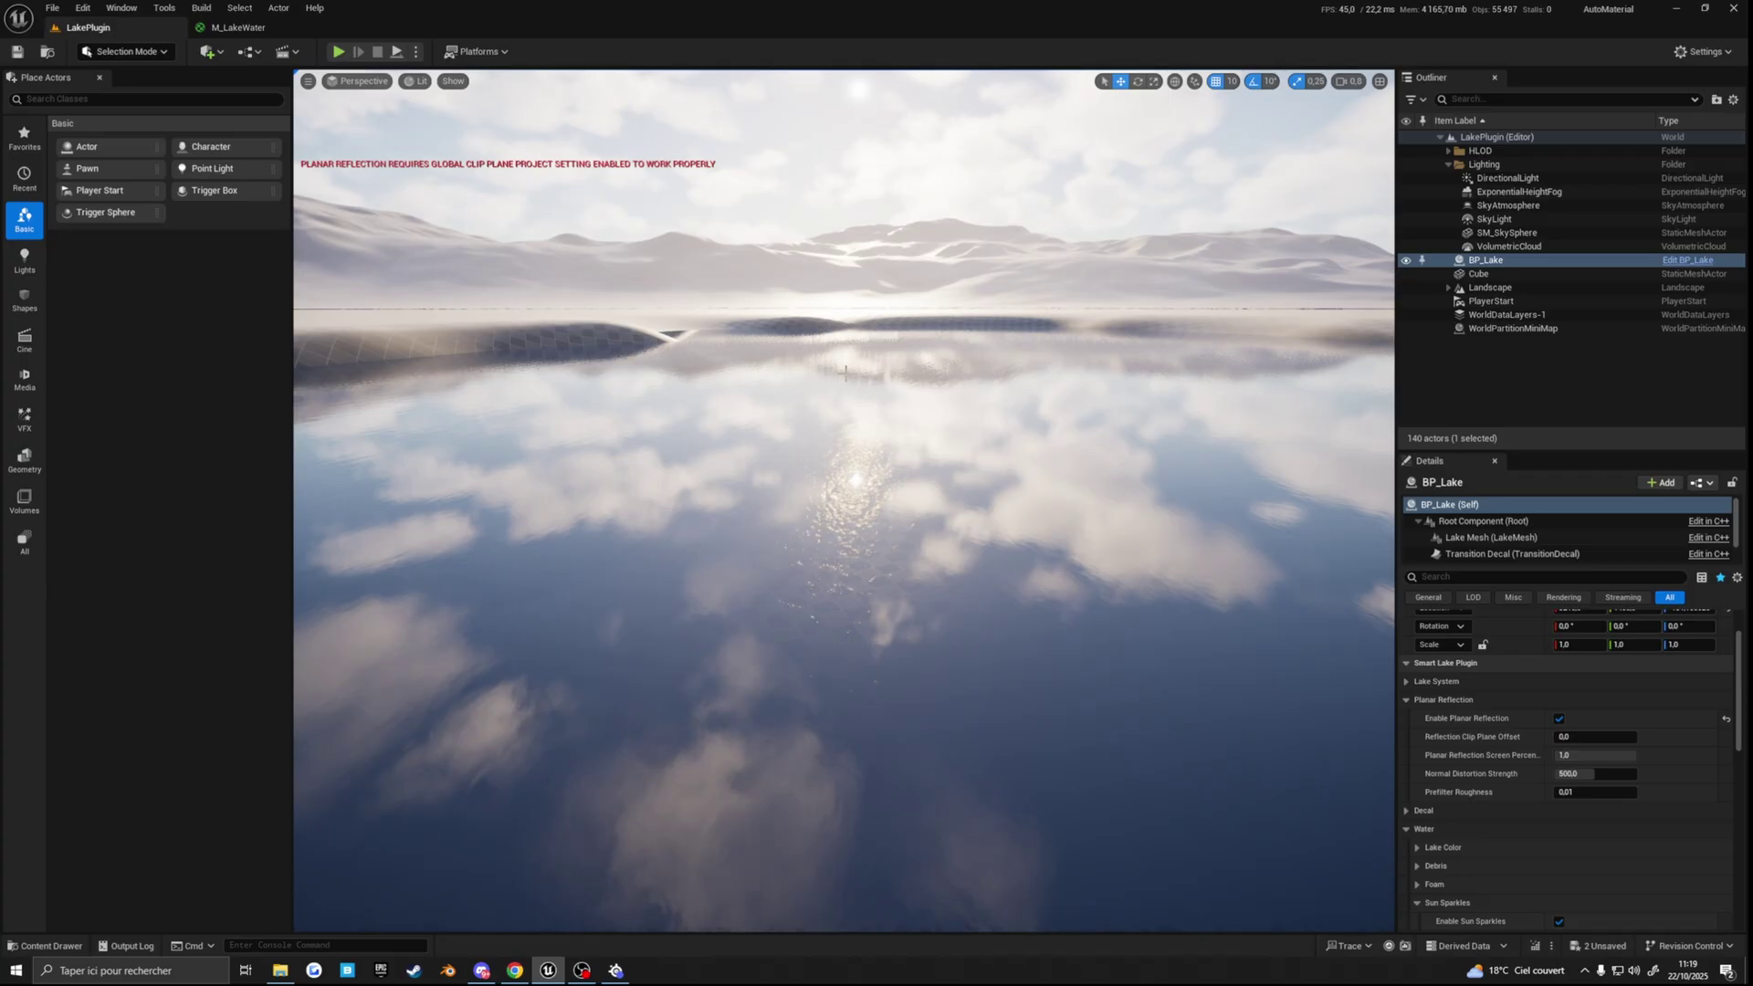
right_drag(974, 422, 1032, 448)
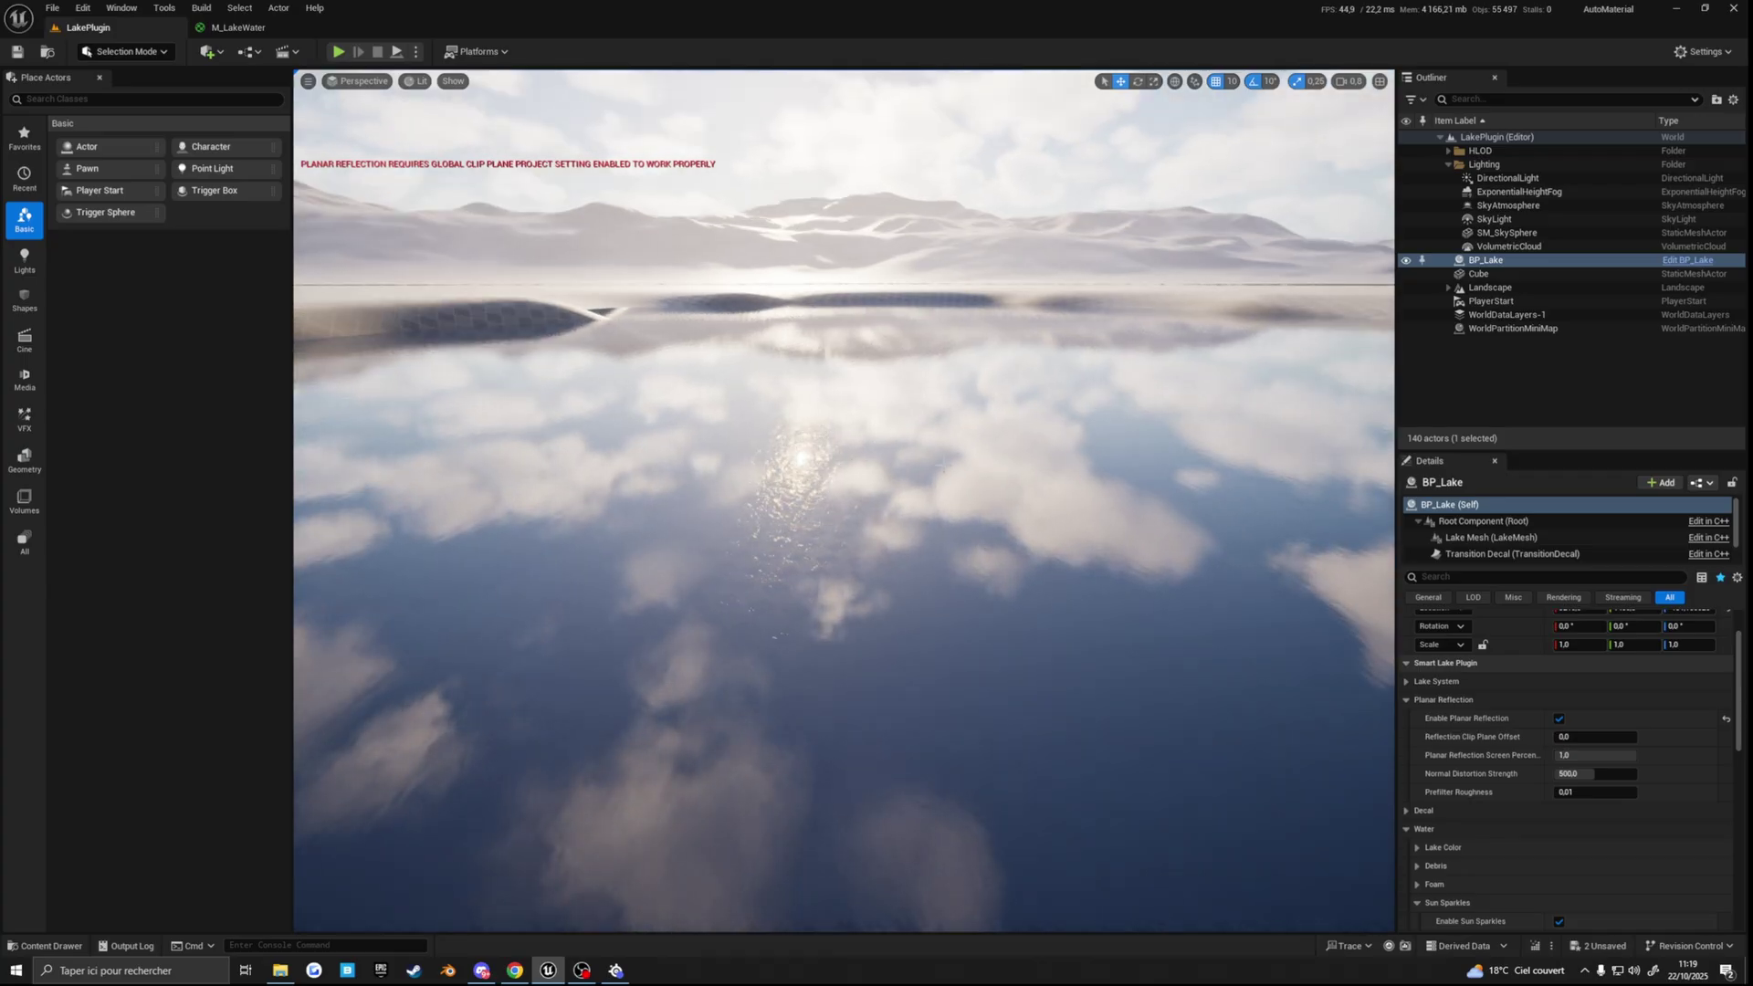
key(ctrl+l)
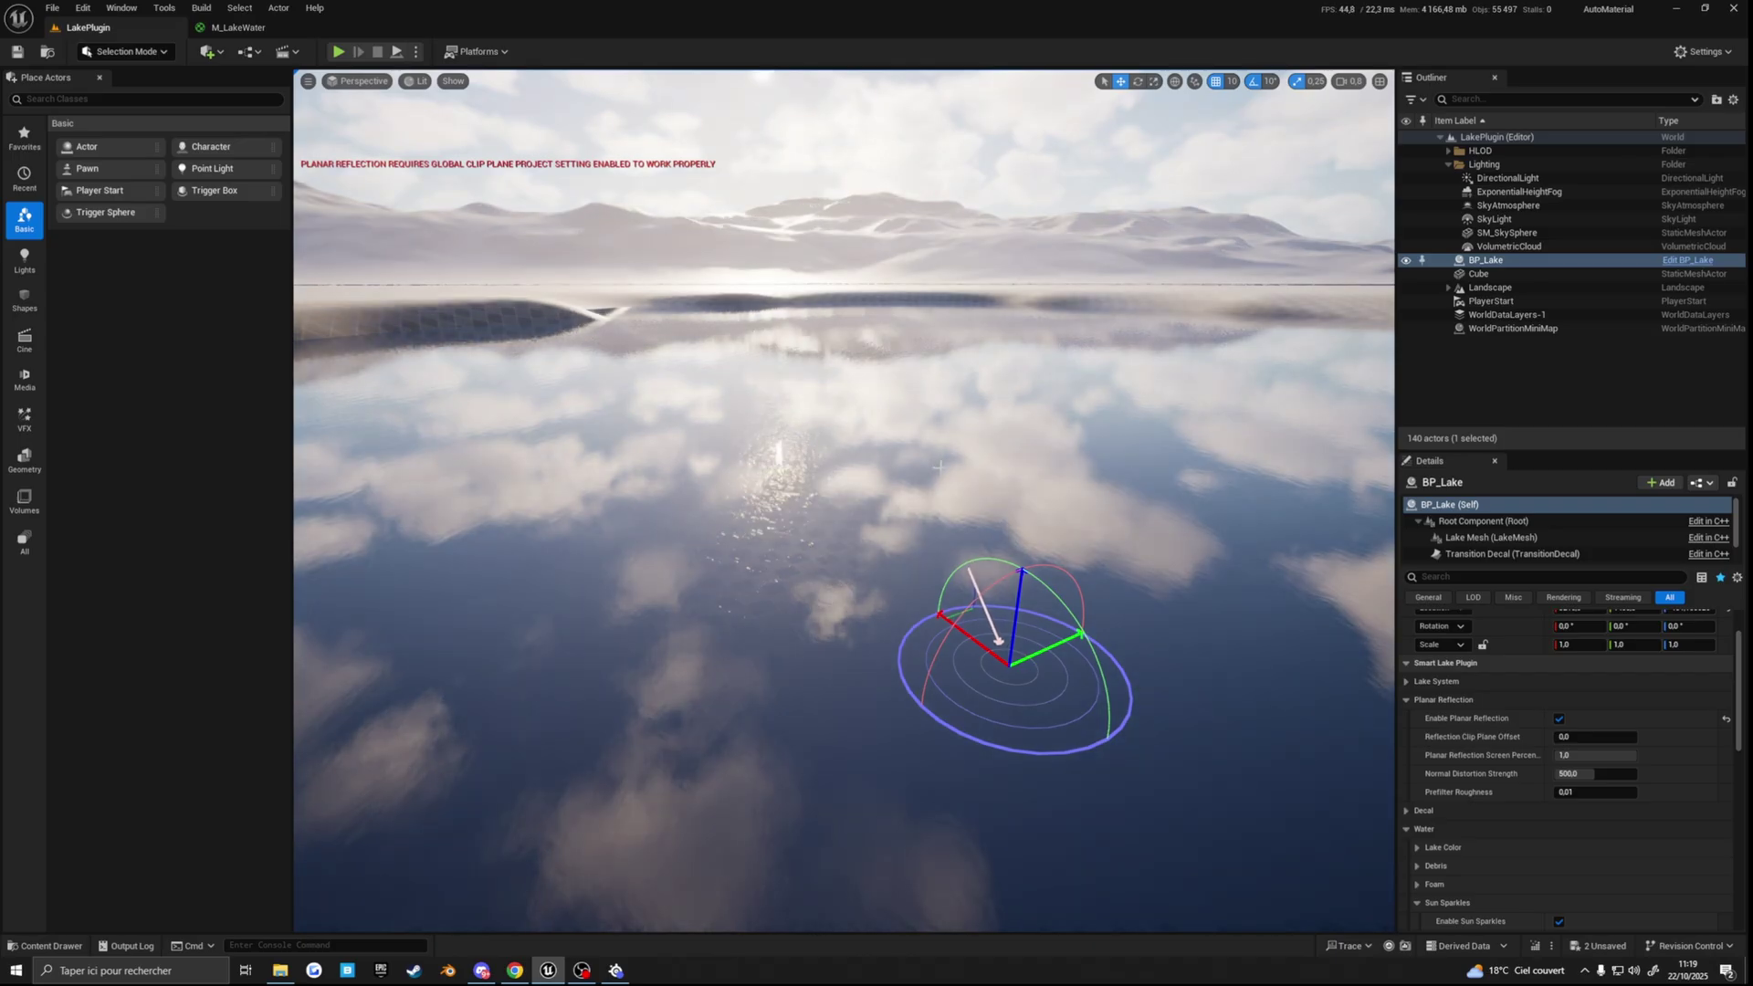
key(ctrl+l)
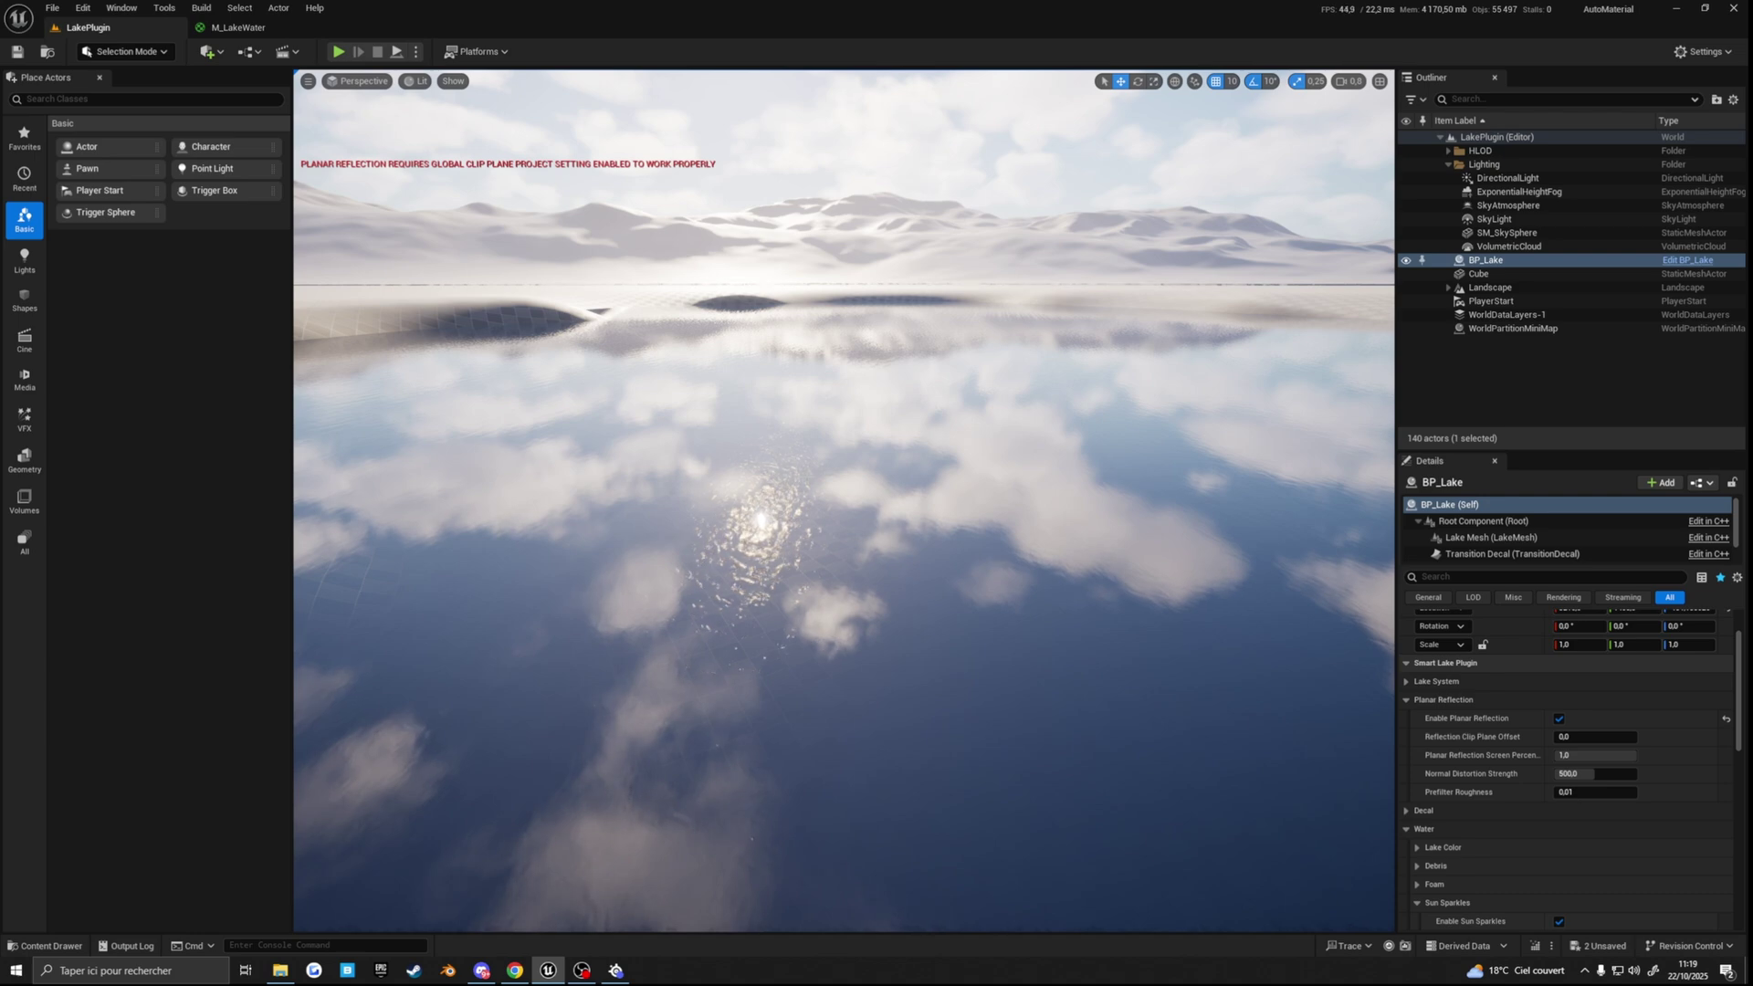
mouse_move(844, 500)
right_down()
mouse_move(814, 490)
mouse_move(829, 491)
right_up()
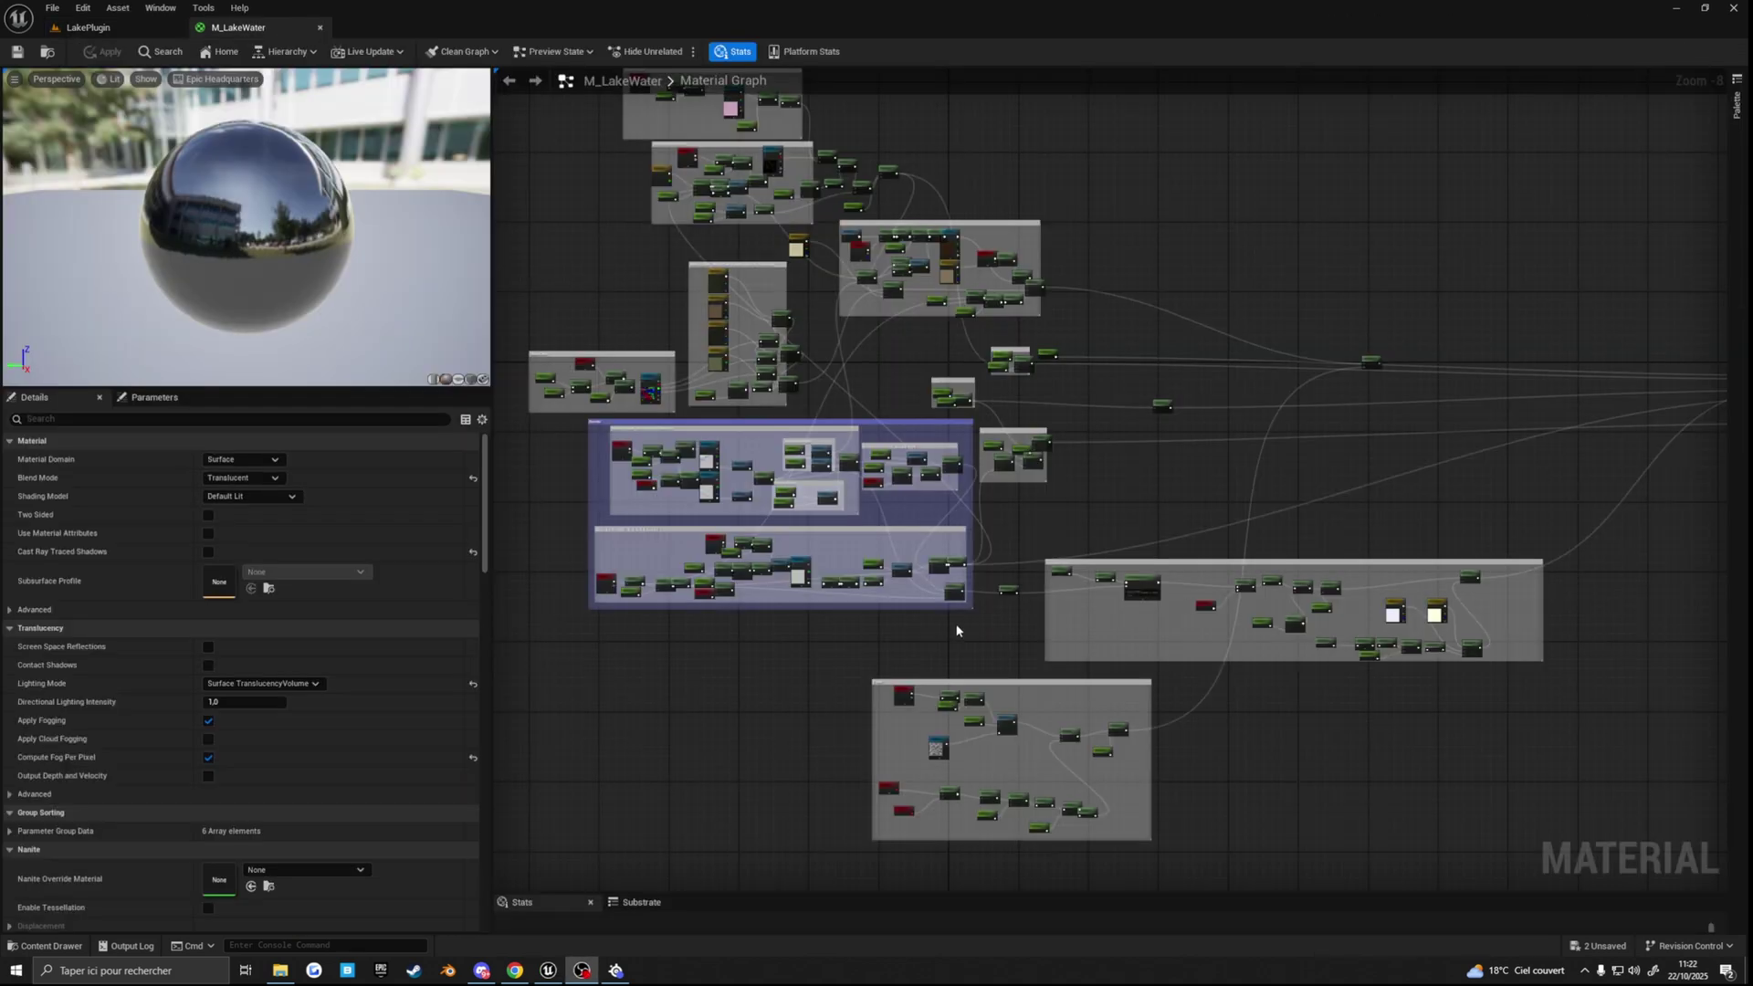
Step: Survey the M_LakeWater material graph through to its output node and inspect the Param node feeding Base Color
mouse_move(1234, 364)
right_down()
mouse_move(1158, 371)
mouse_move(1241, 344)
right_up()
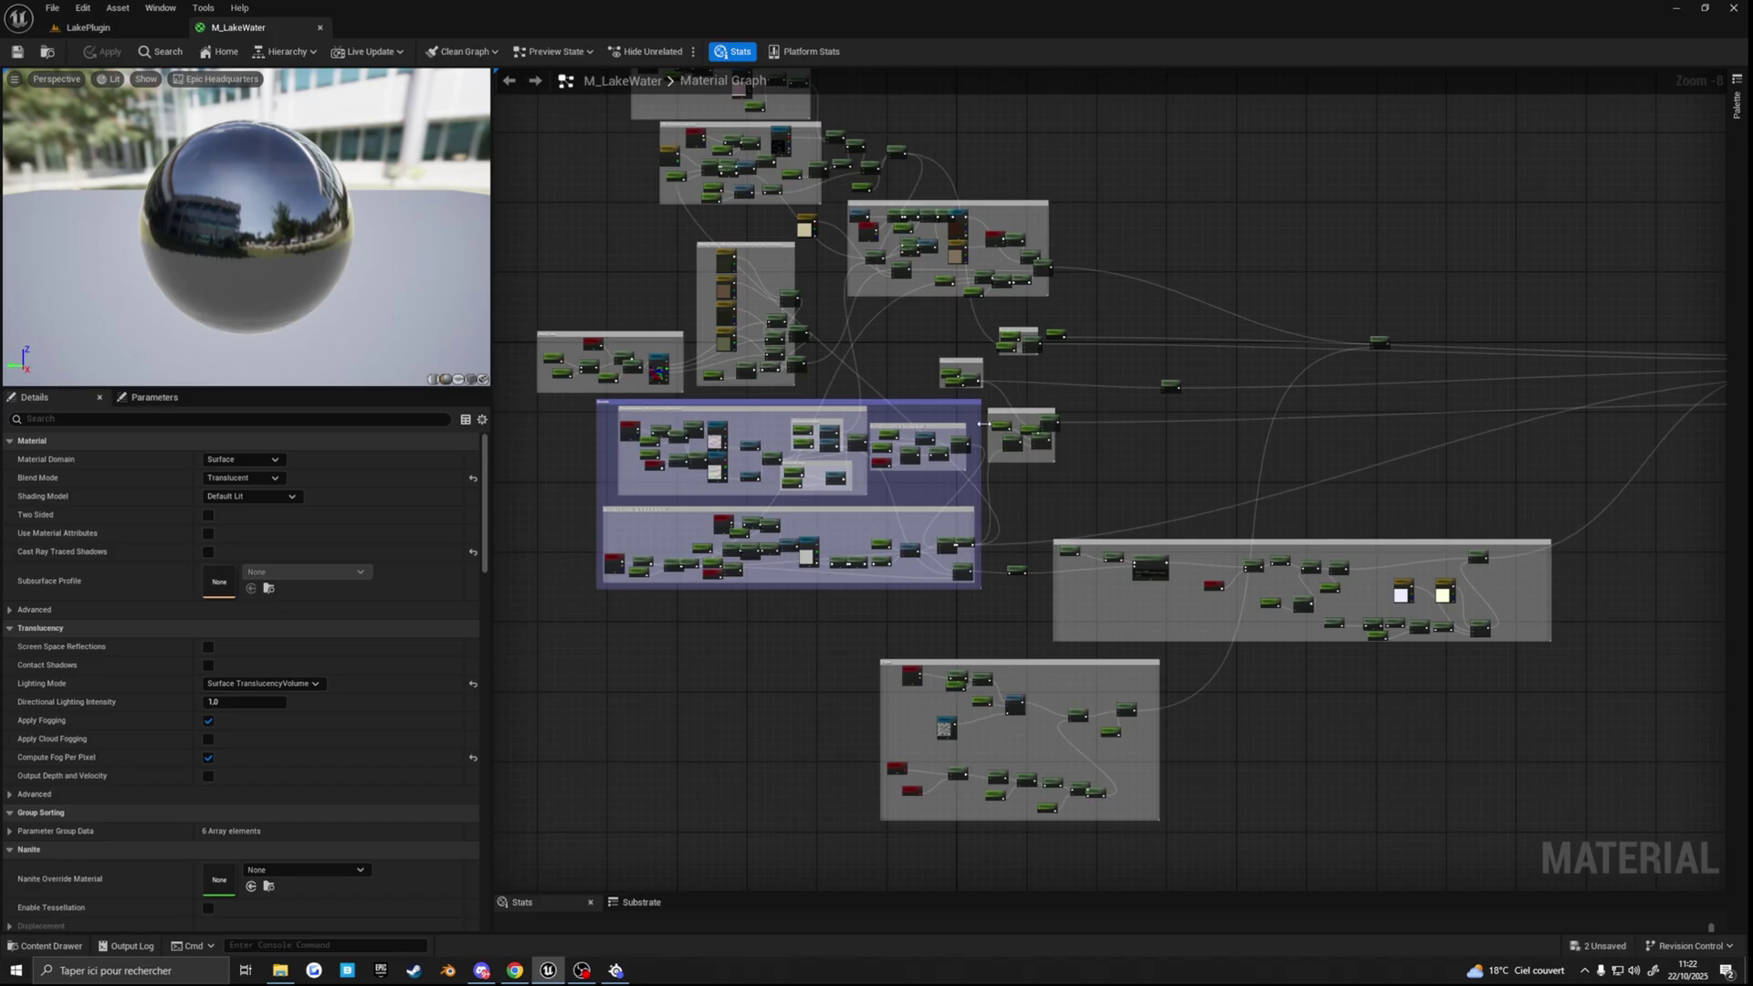
right_drag(1263, 435, 1129, 330)
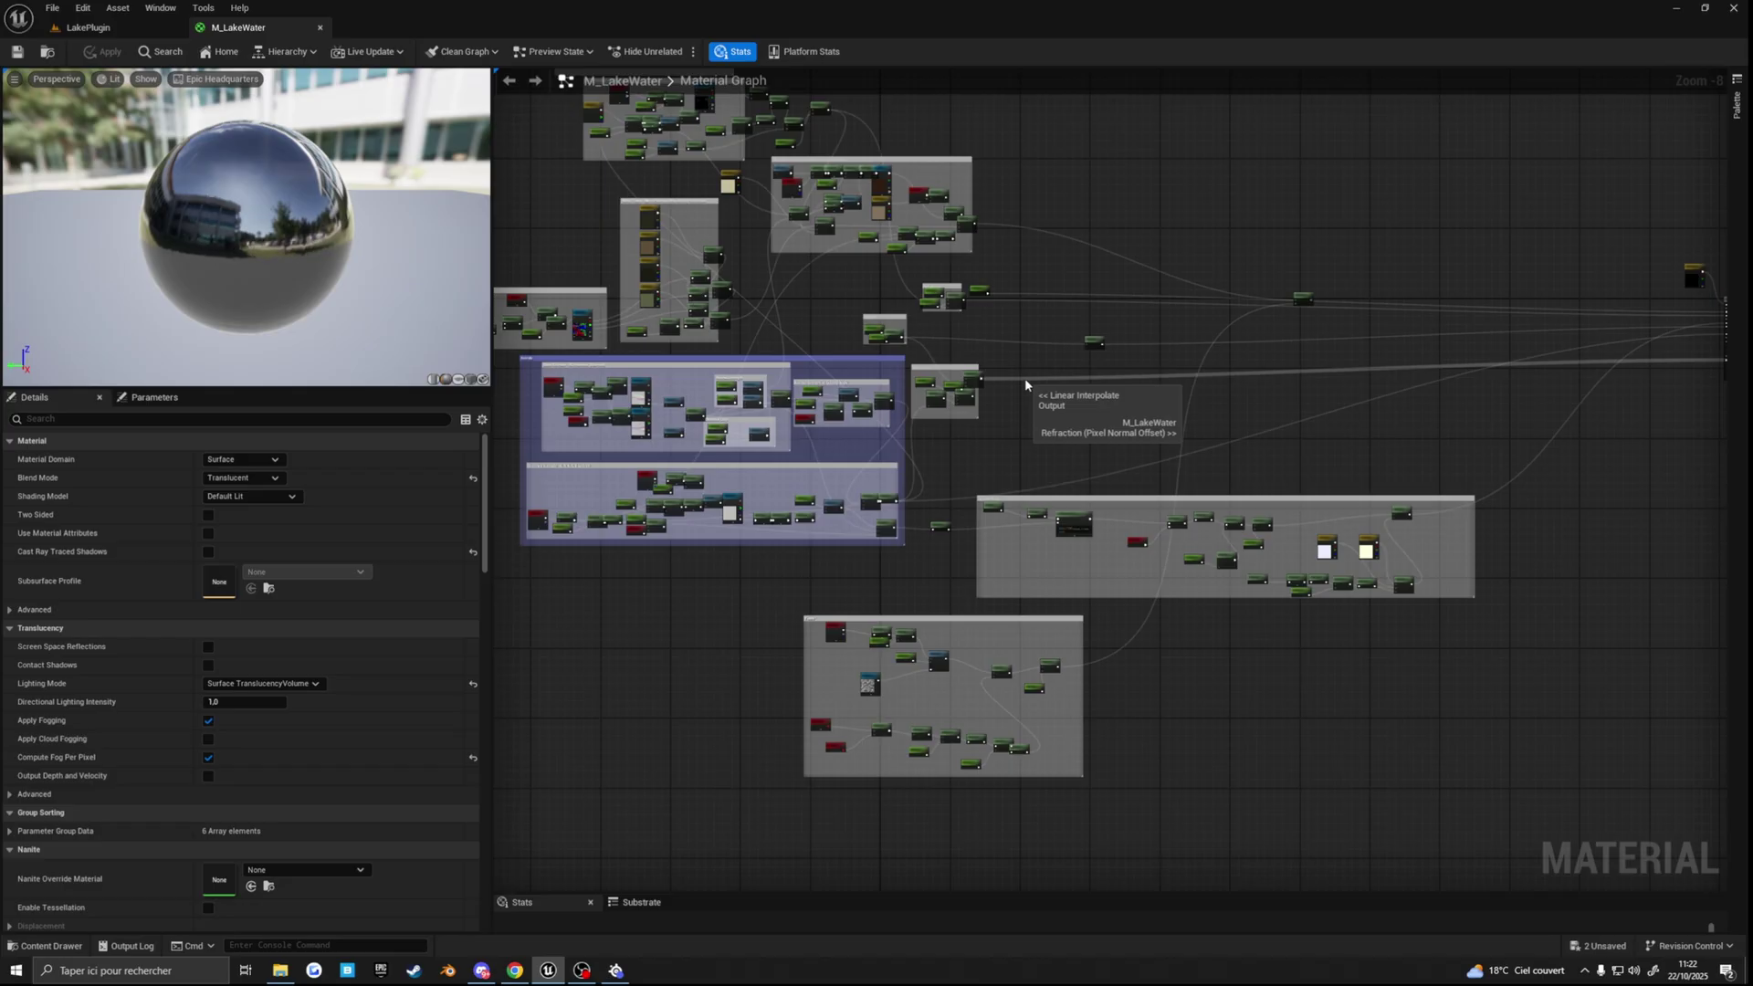
right_drag(1042, 392, 916, 401)
right_drag(1078, 428, 1421, 371)
right_drag(1125, 393, 1107, 457)
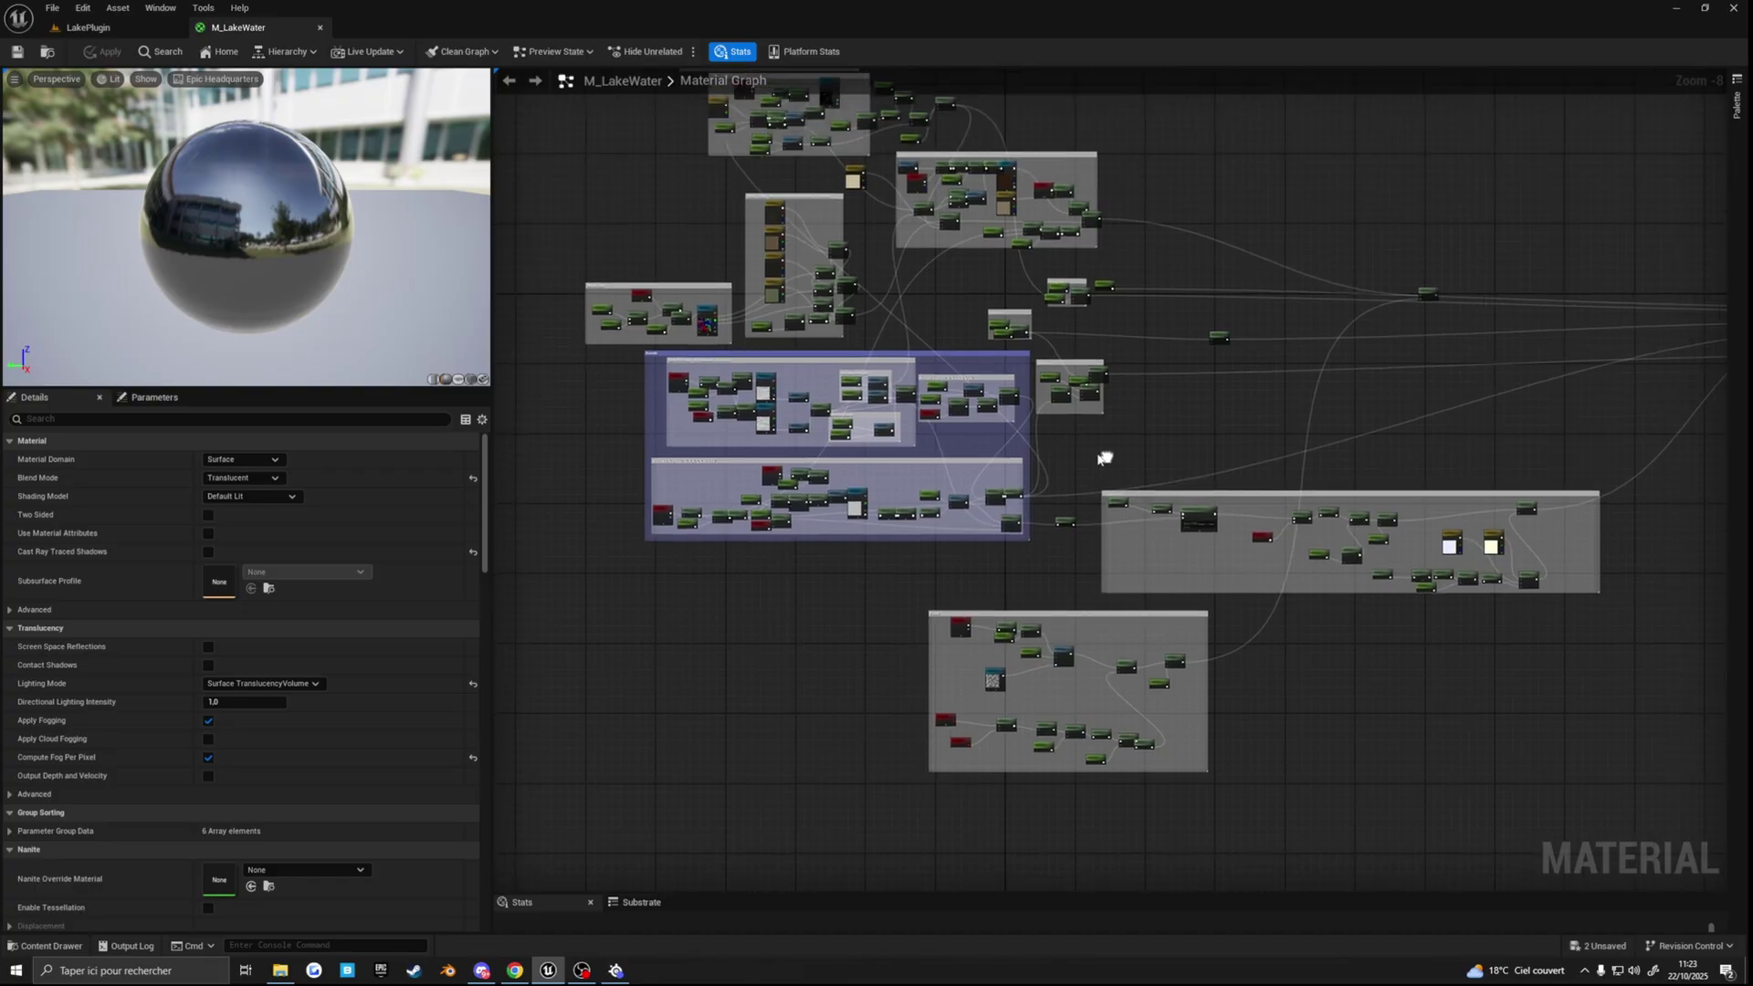
right_drag(1340, 255, 1026, 313)
scroll(1131, 392, up, 7)
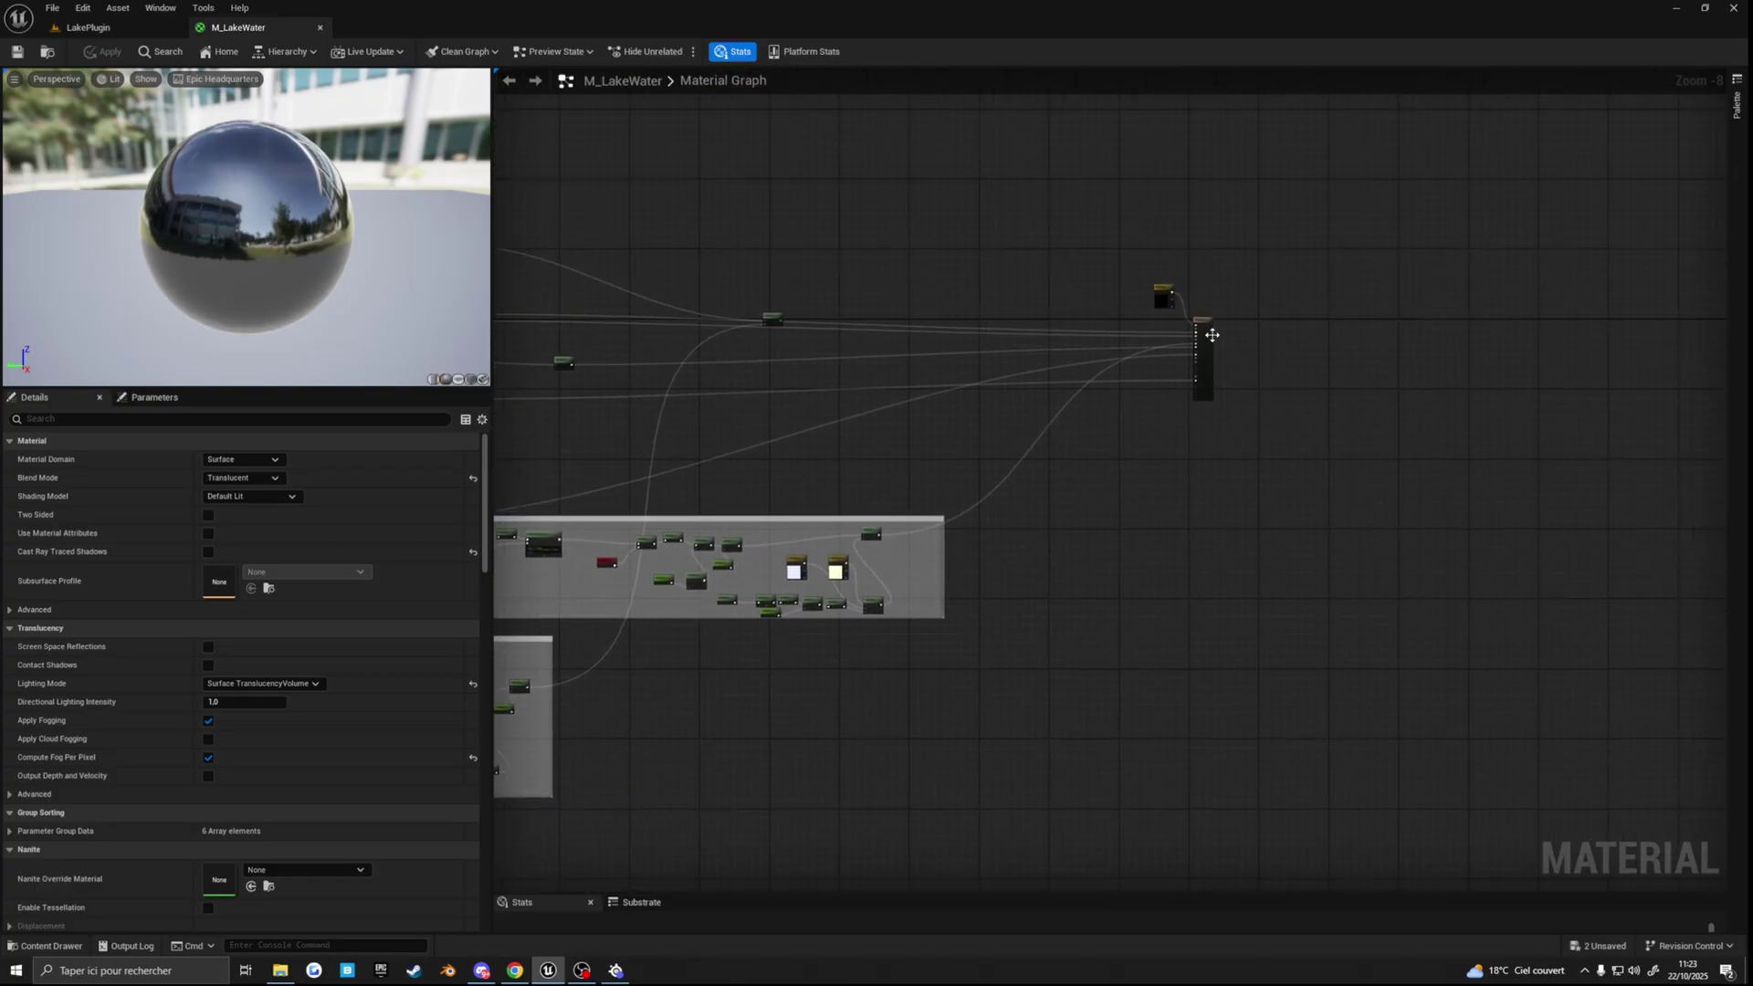
drag(1090, 369, 1068, 367)
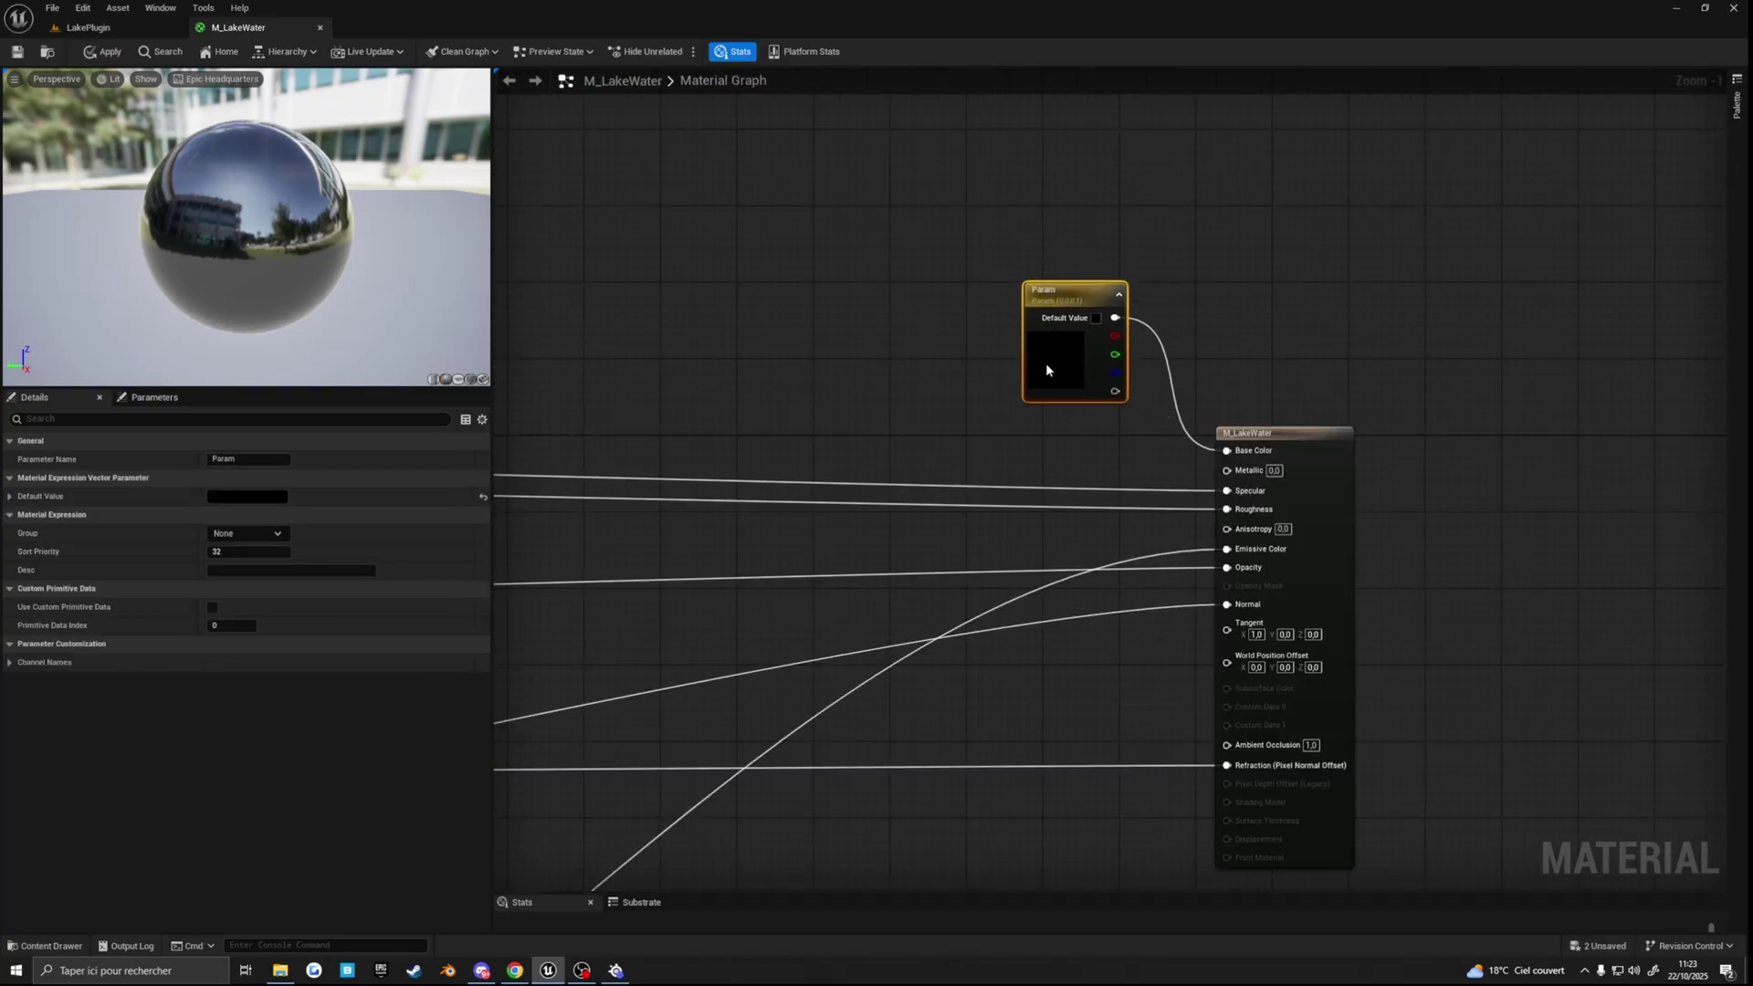
right_drag(1120, 503, 1197, 411)
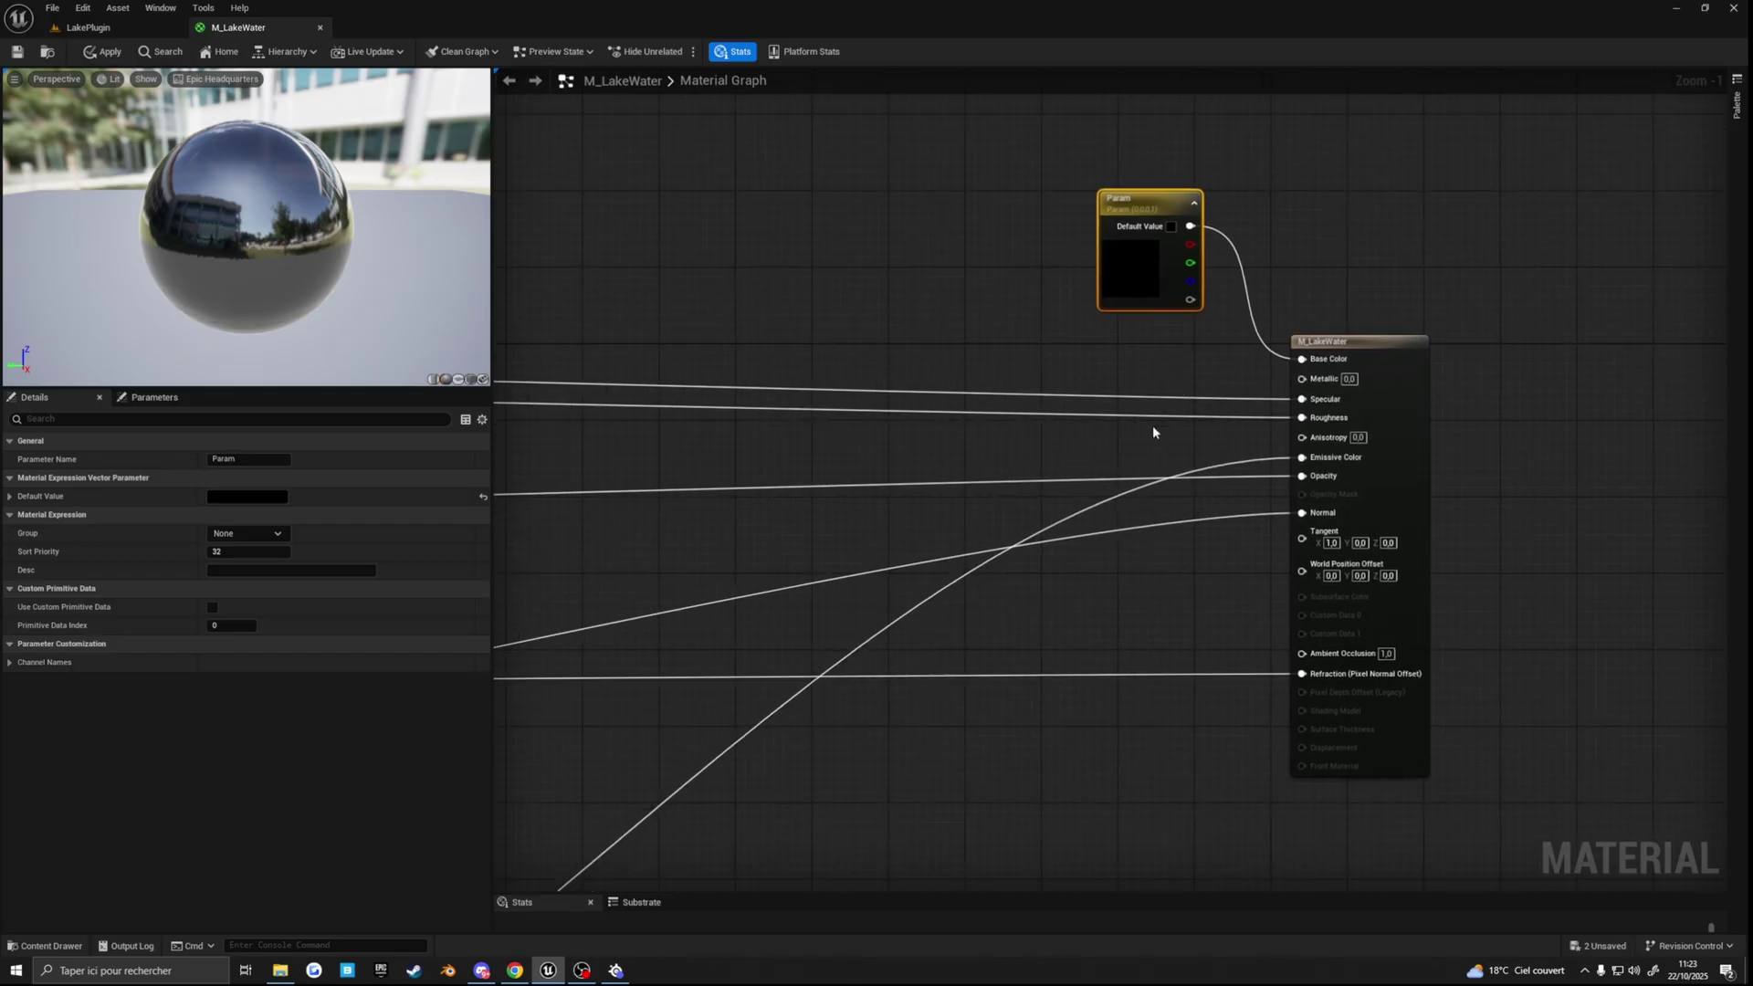
Step: Trace the output's inputs back through the Roughness, Opacity and Refraction groups to the base and shoreline normals
scroll(1028, 468, down, 2)
right_drag(1028, 468, 1689, 365)
right_drag(822, 475, 1200, 411)
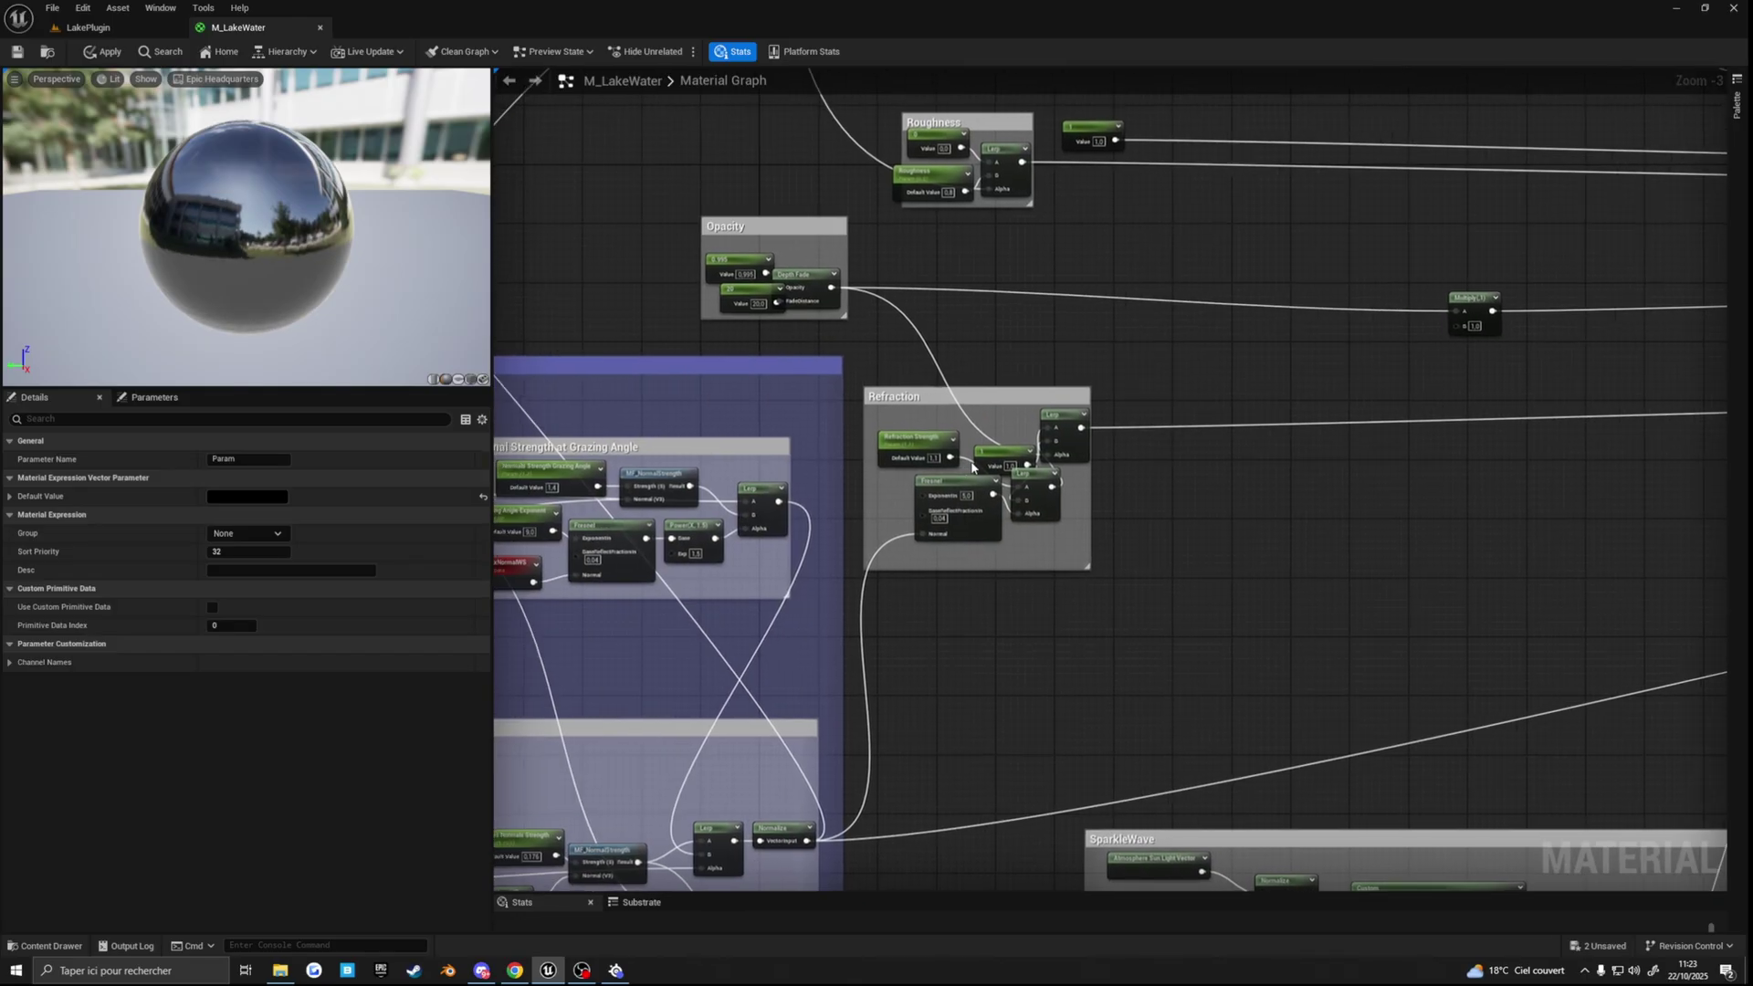
right_drag(973, 467, 1184, 397)
scroll(1184, 397, down, 3)
scroll(794, 451, up, 5)
right_drag(1090, 470, 895, 370)
scroll(894, 369, down, 1)
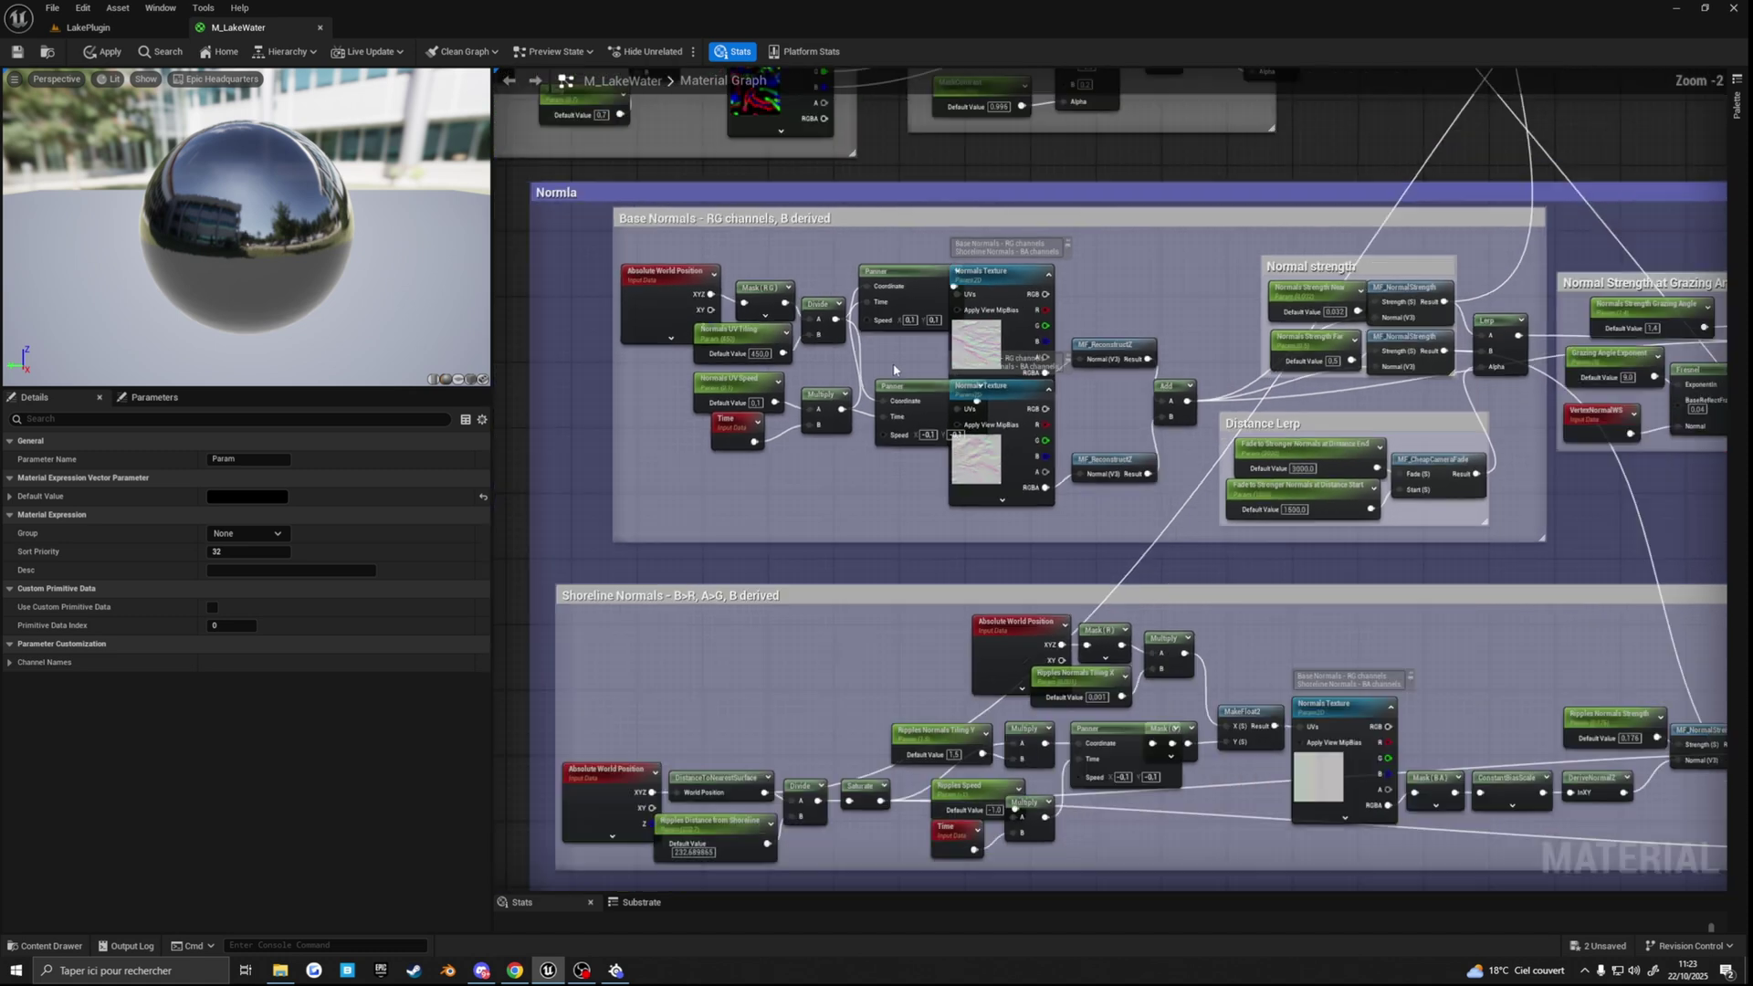
scroll(894, 370, down, 3)
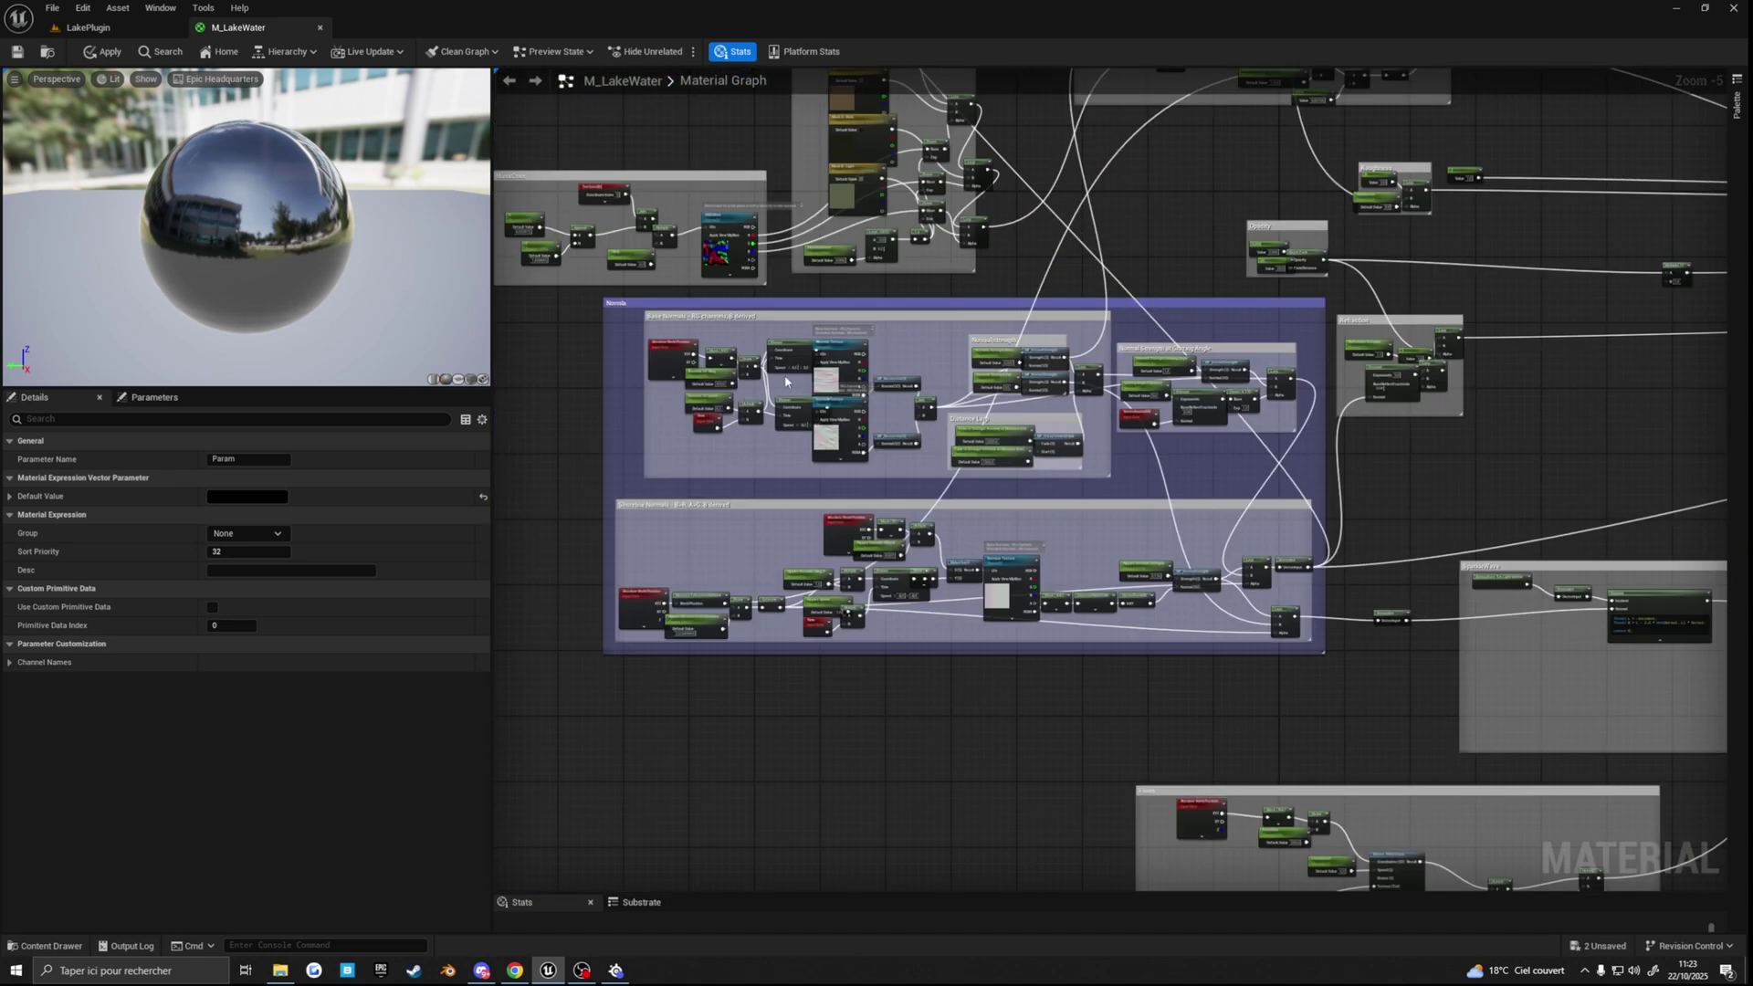
right_drag(1227, 485, 952, 438)
scroll(1066, 528, up, 3)
right_drag(1066, 527, 1165, 474)
scroll(1045, 525, down, 2)
right_drag(1048, 422, 1033, 504)
right_drag(895, 418, 774, 318)
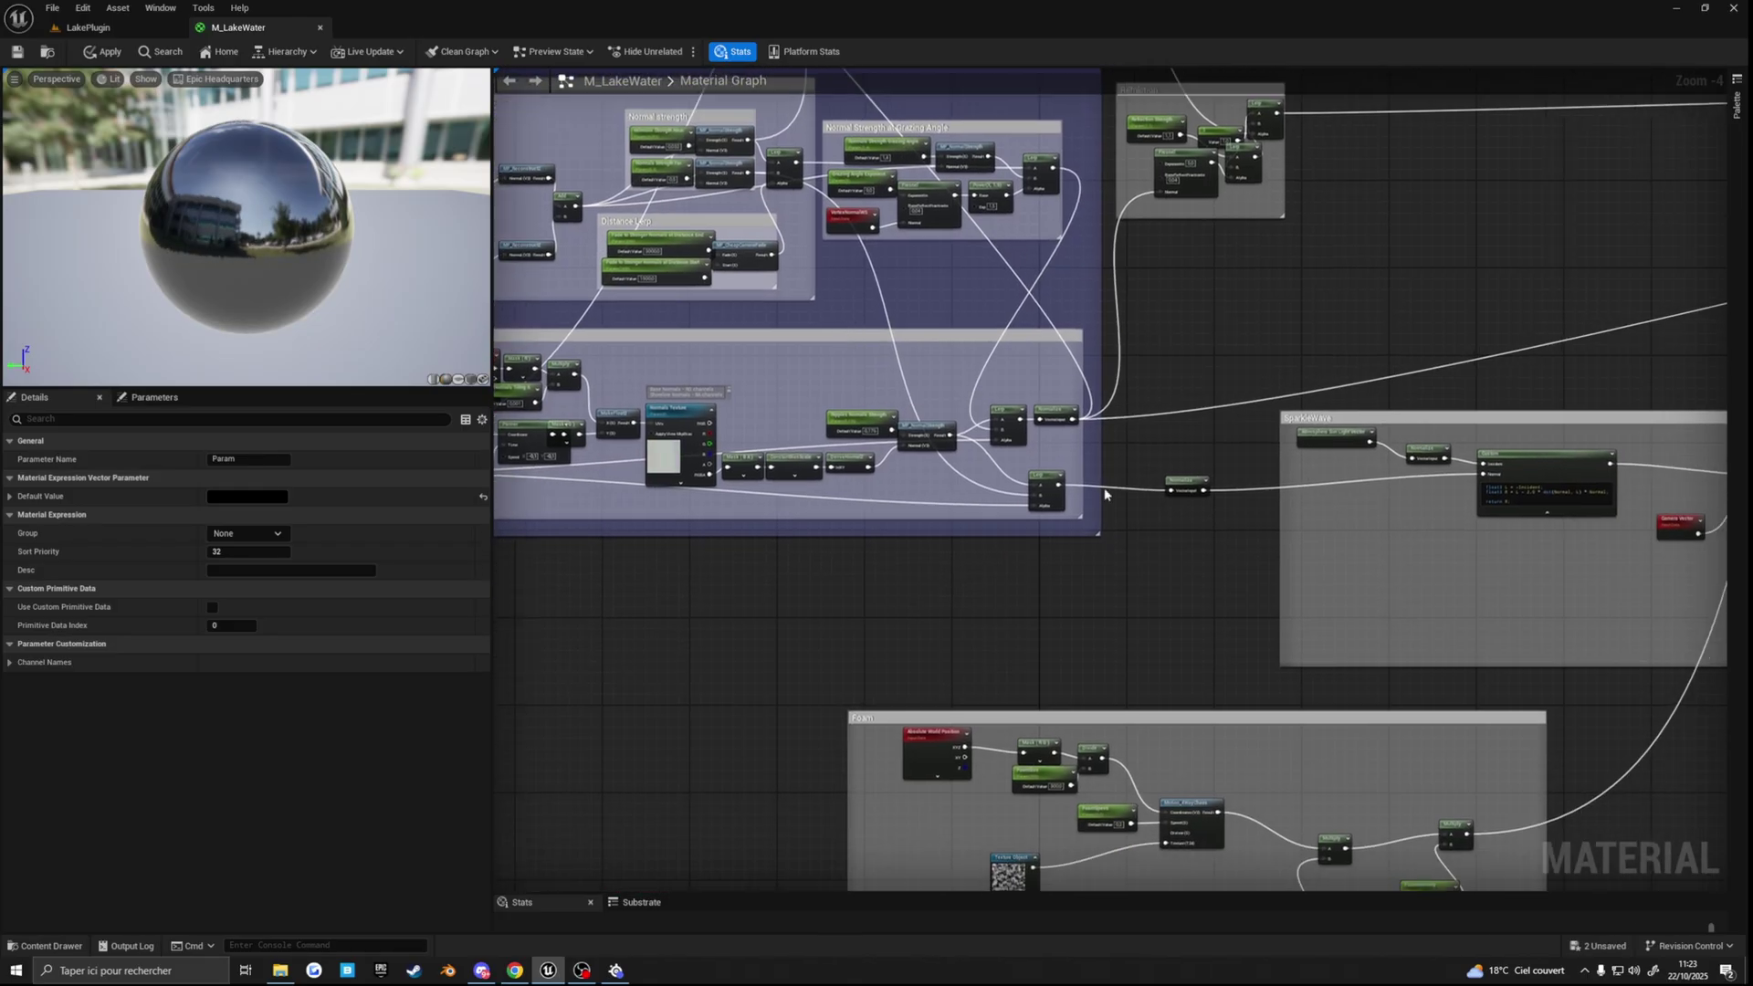
Step: Examine the MF_NormalStrength node in the Normal strength group and the Lerp node that feeds the SparkleWave normals
drag(1048, 484, 1070, 491)
right_drag(982, 456, 1141, 605)
scroll(874, 372, up, 2)
scroll(875, 373, down, 3)
scroll(909, 381, up, 2)
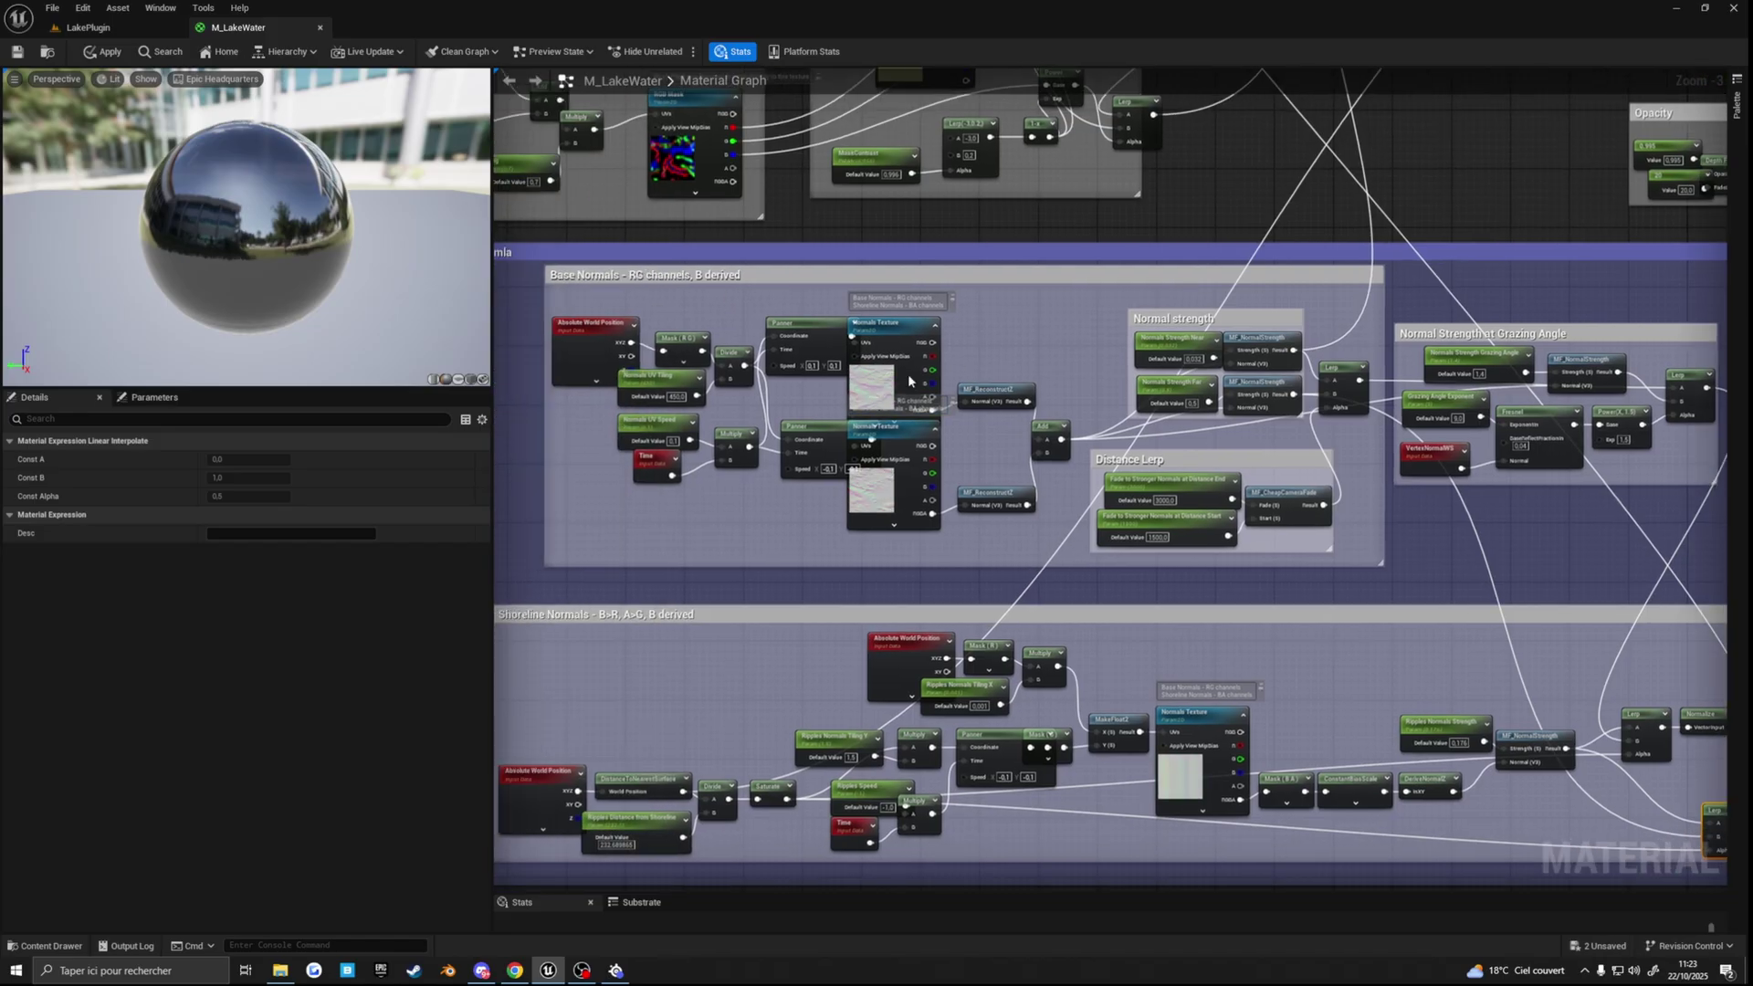
right_drag(990, 388, 746, 372)
click(1012, 329)
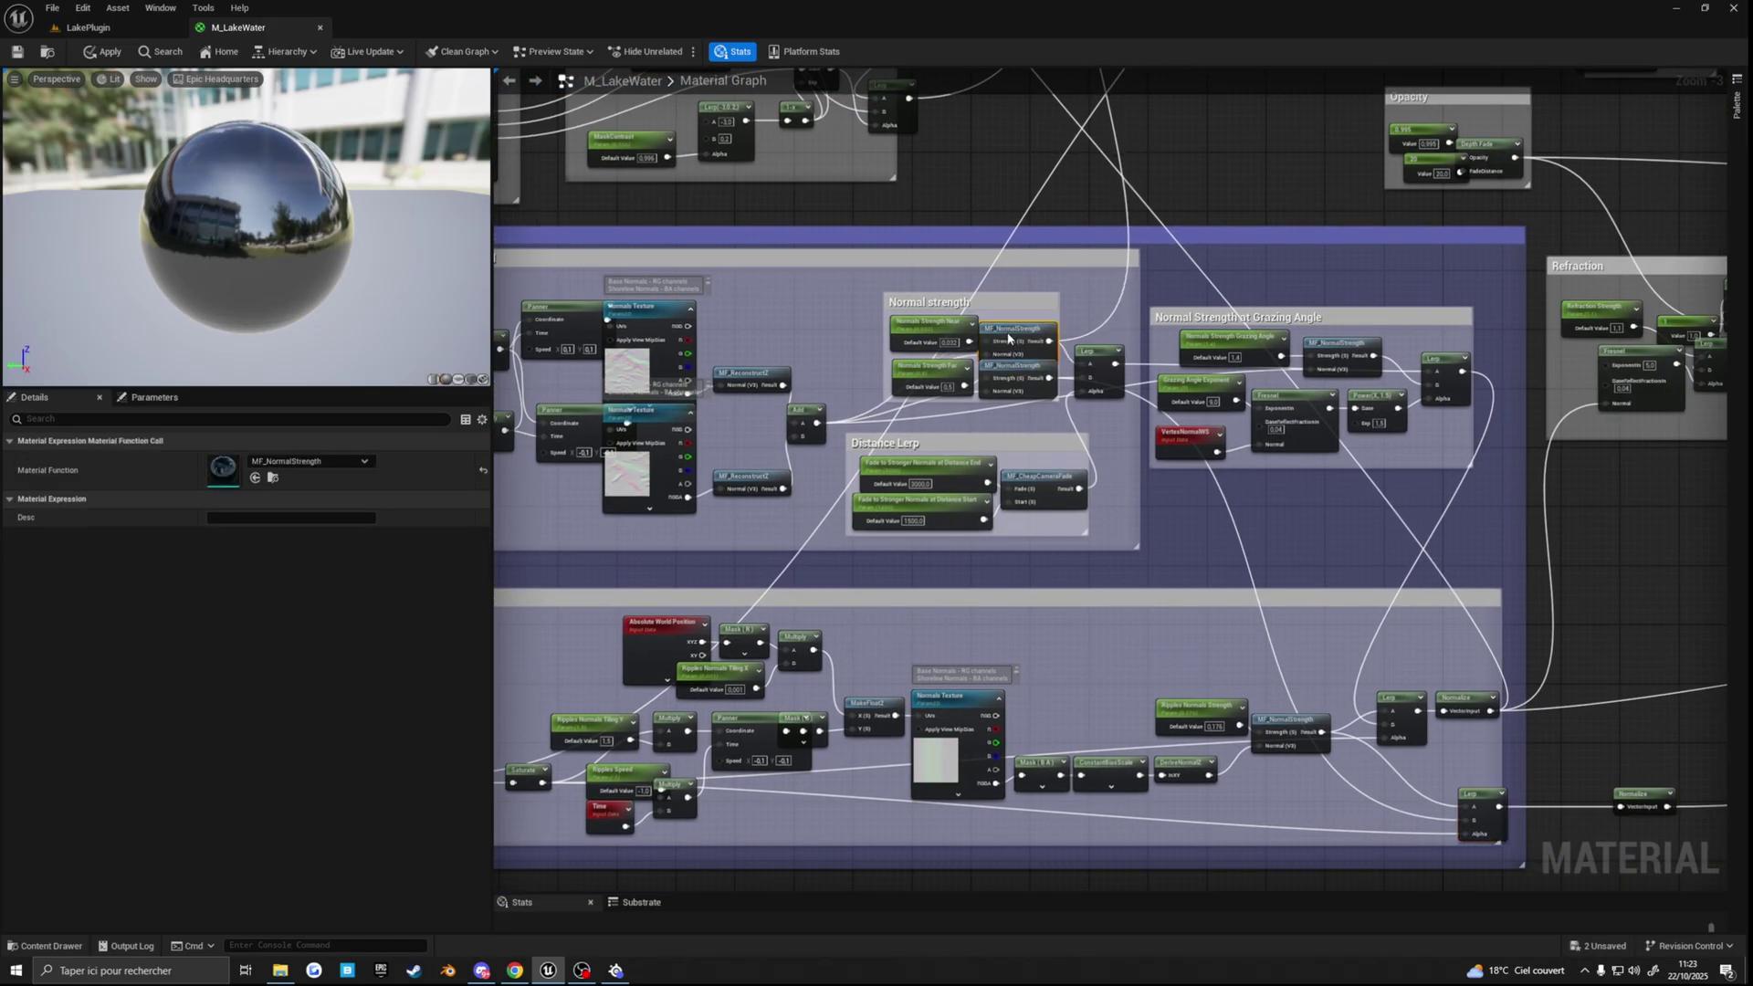
right_drag(1011, 329, 984, 272)
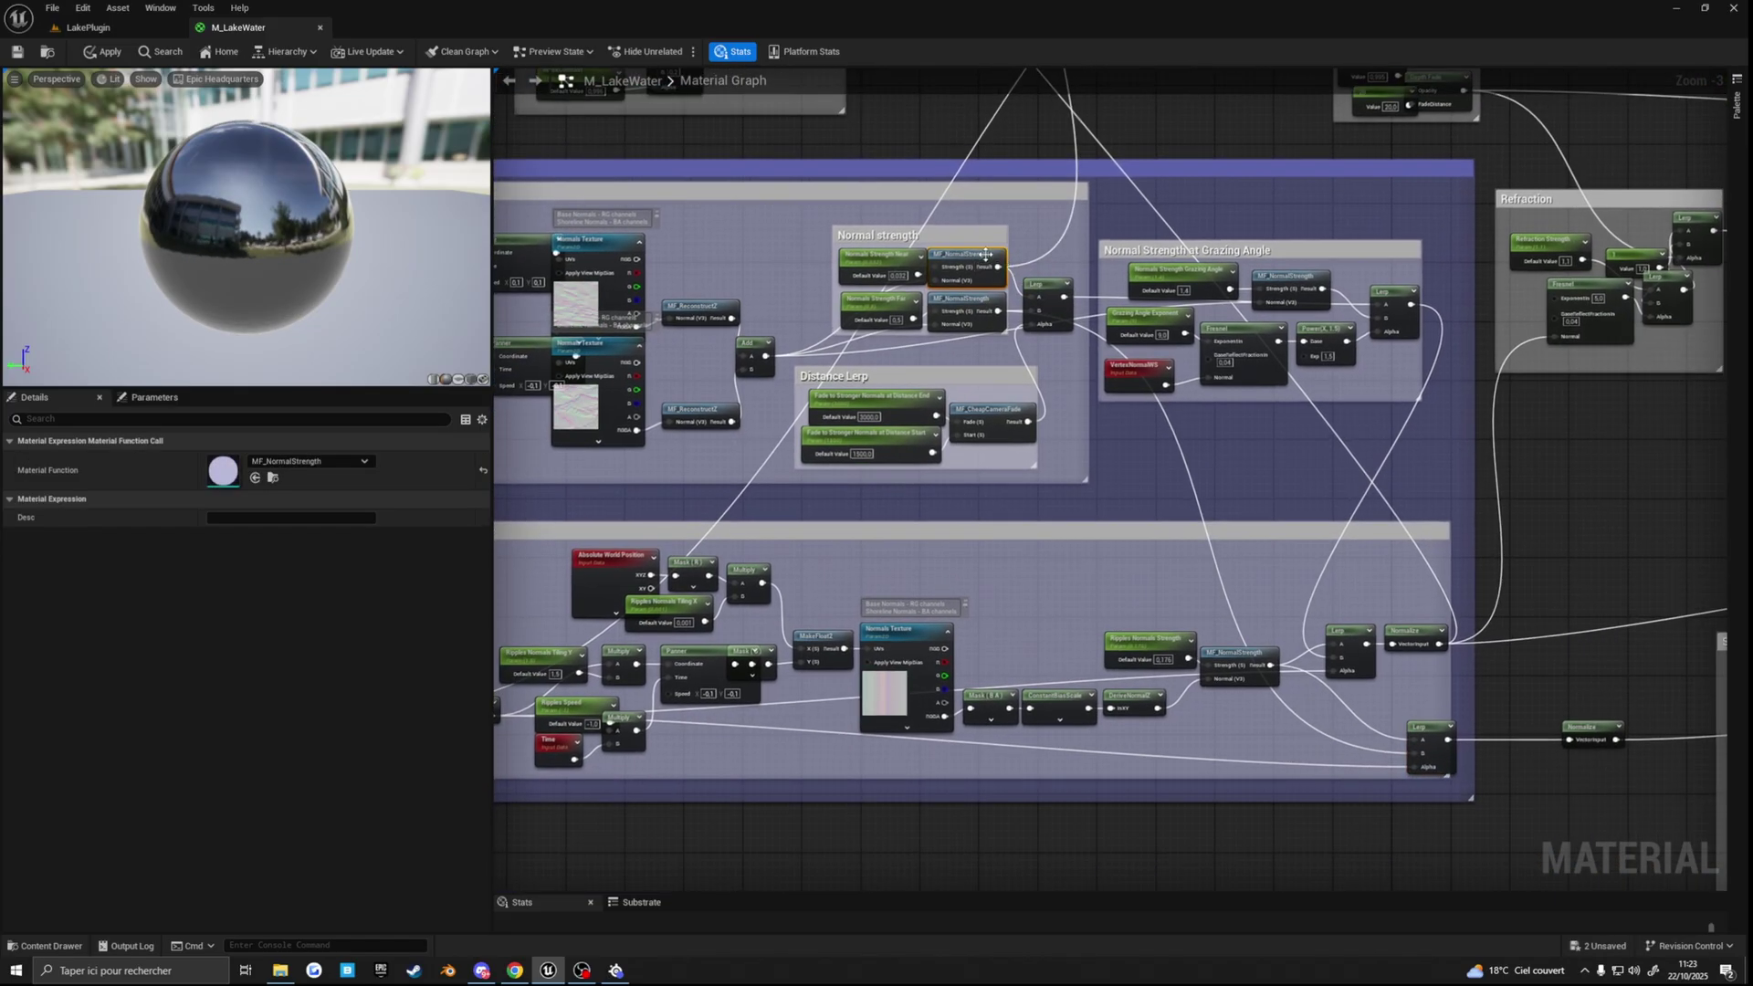
right_drag(1171, 487, 1163, 576)
click(1159, 566)
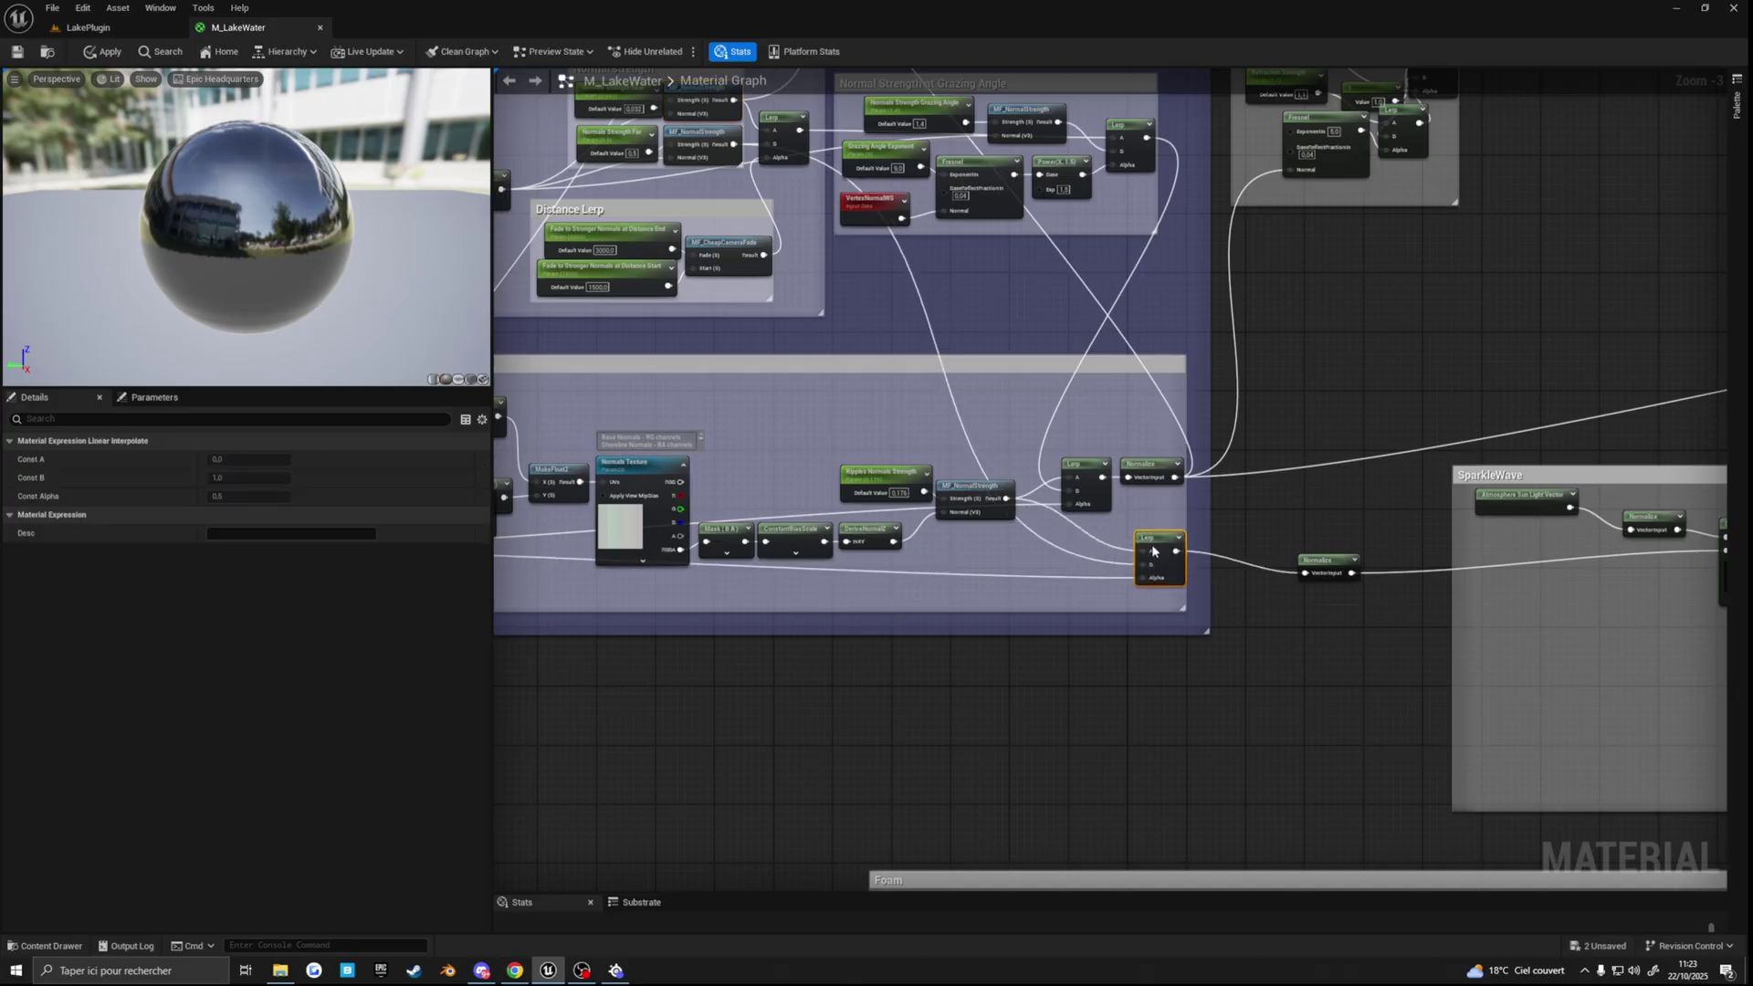
right_drag(957, 561, 1032, 538)
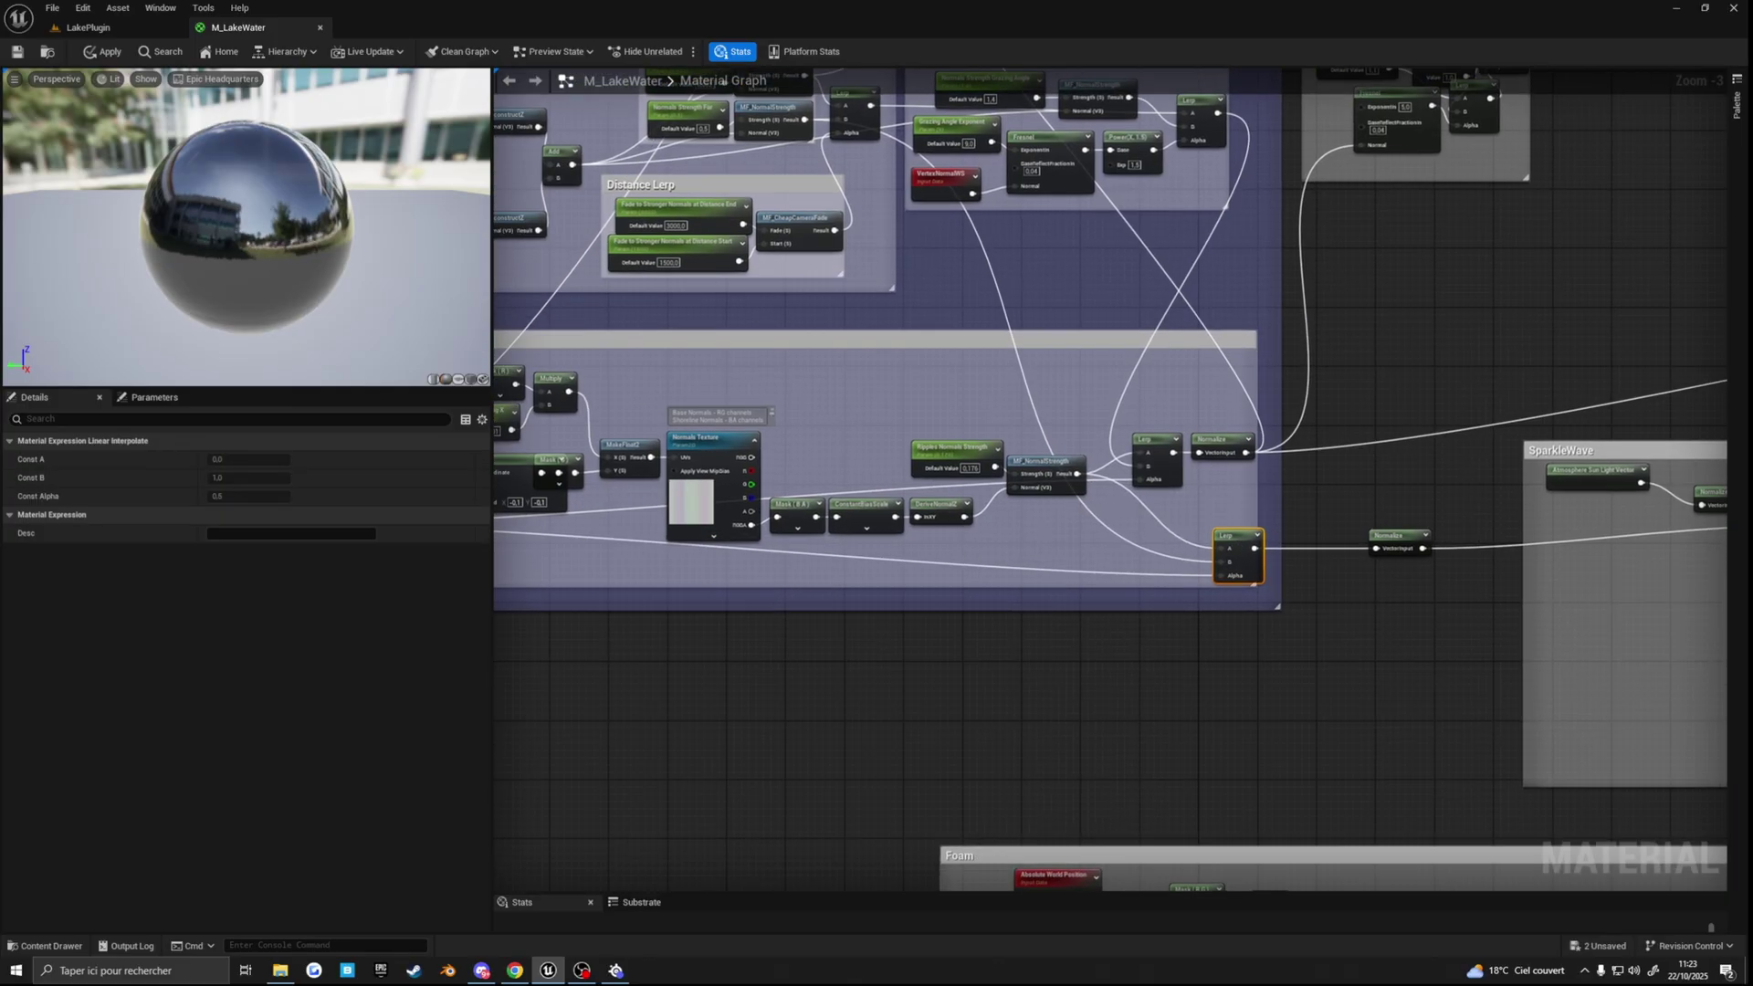
right_drag(673, 513, 1098, 501)
scroll(920, 486, up, 3)
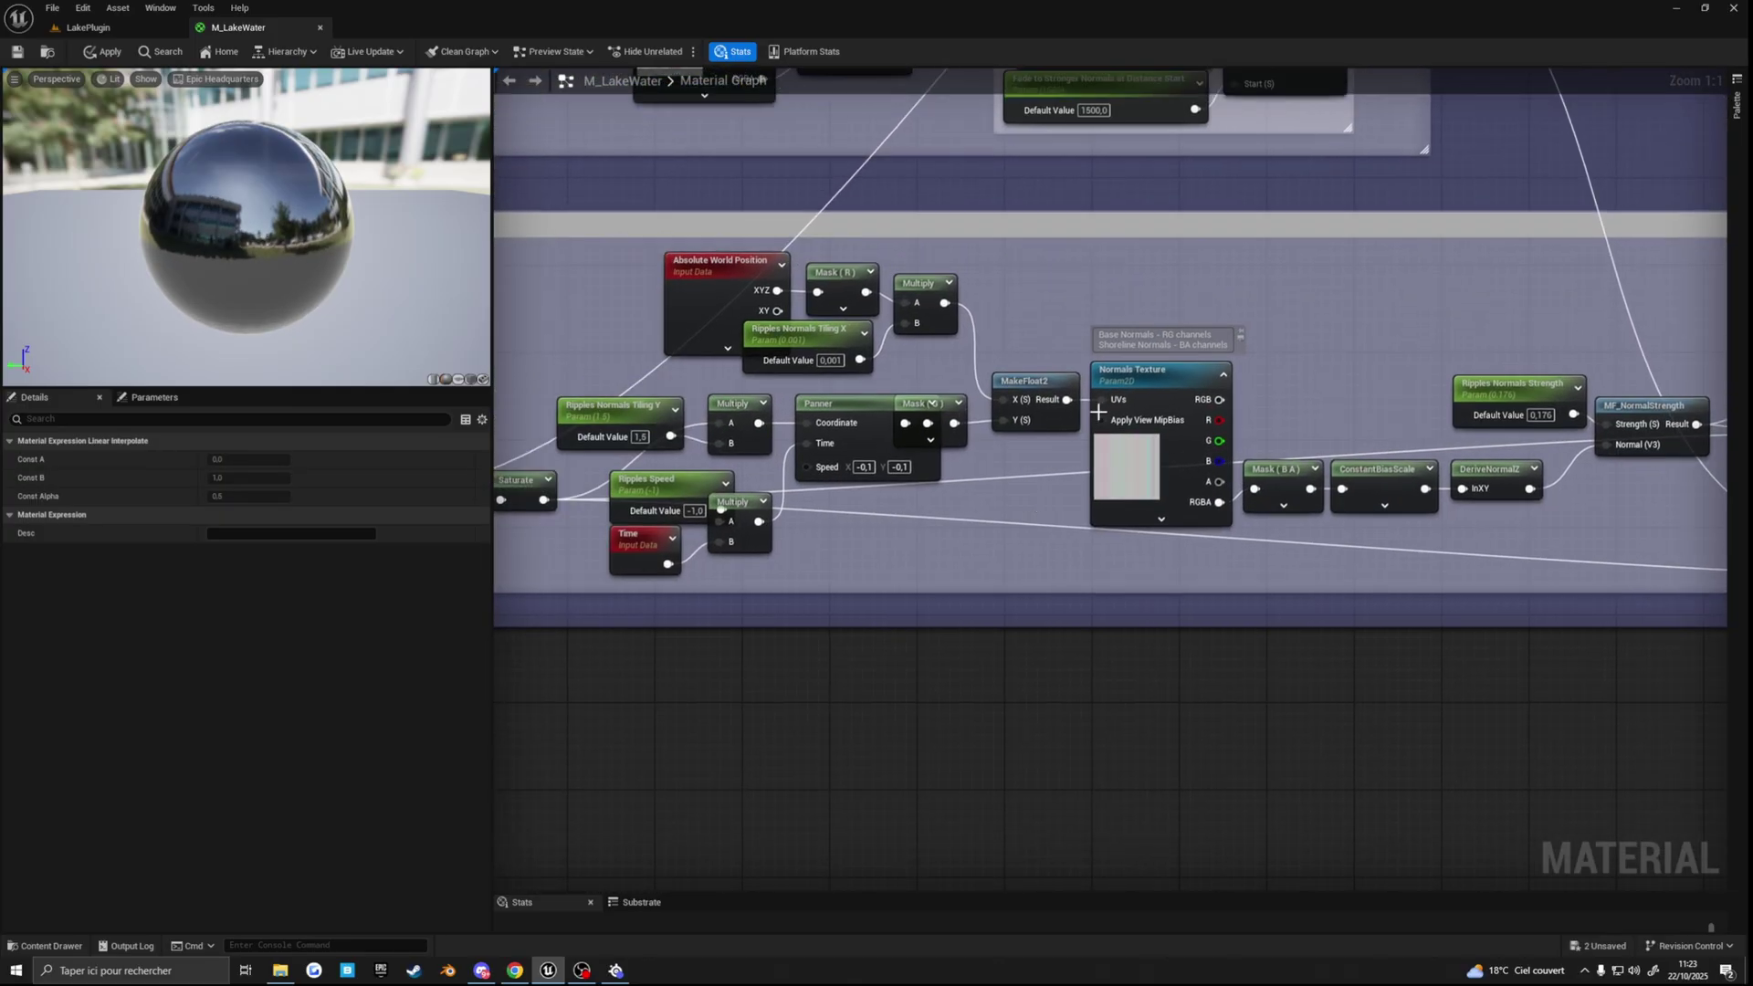
right_drag(575, 364, 1159, 473)
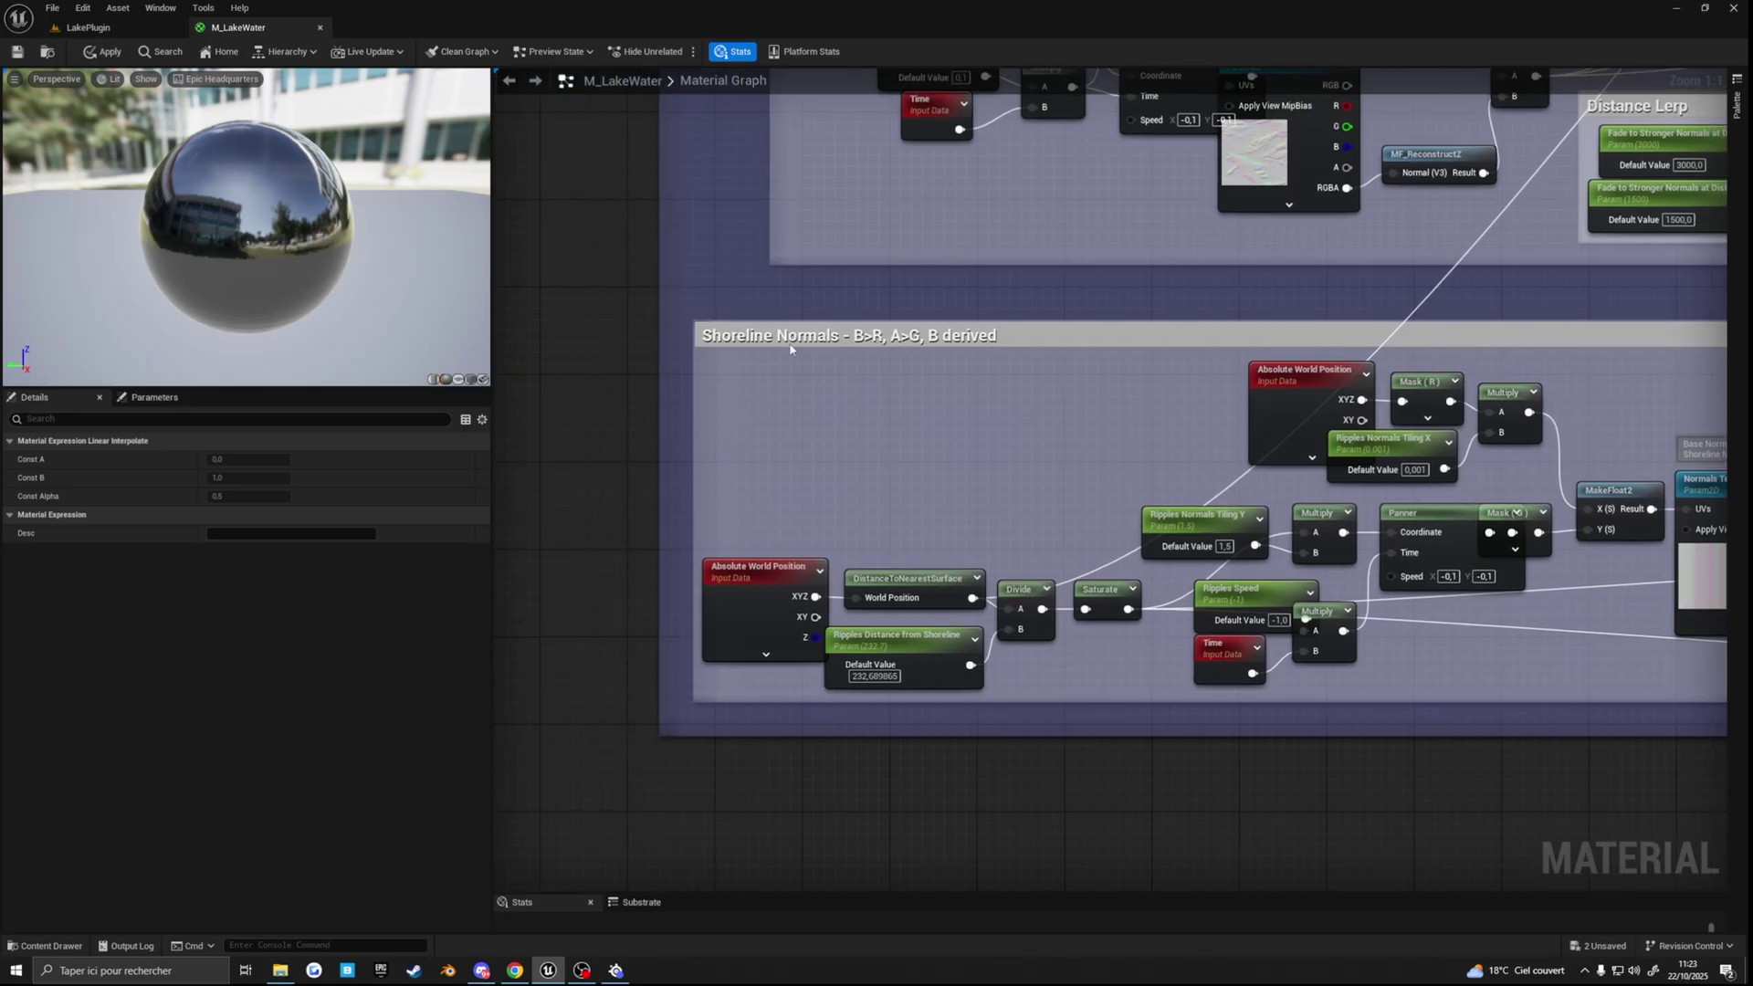
Step: Examine the sun sparkles on the lake surface near the shore in the LakePlugin level
click(88, 27)
right_drag(843, 456, 806, 494)
scroll(840, 502, up, 2)
scroll(806, 494, down, 1)
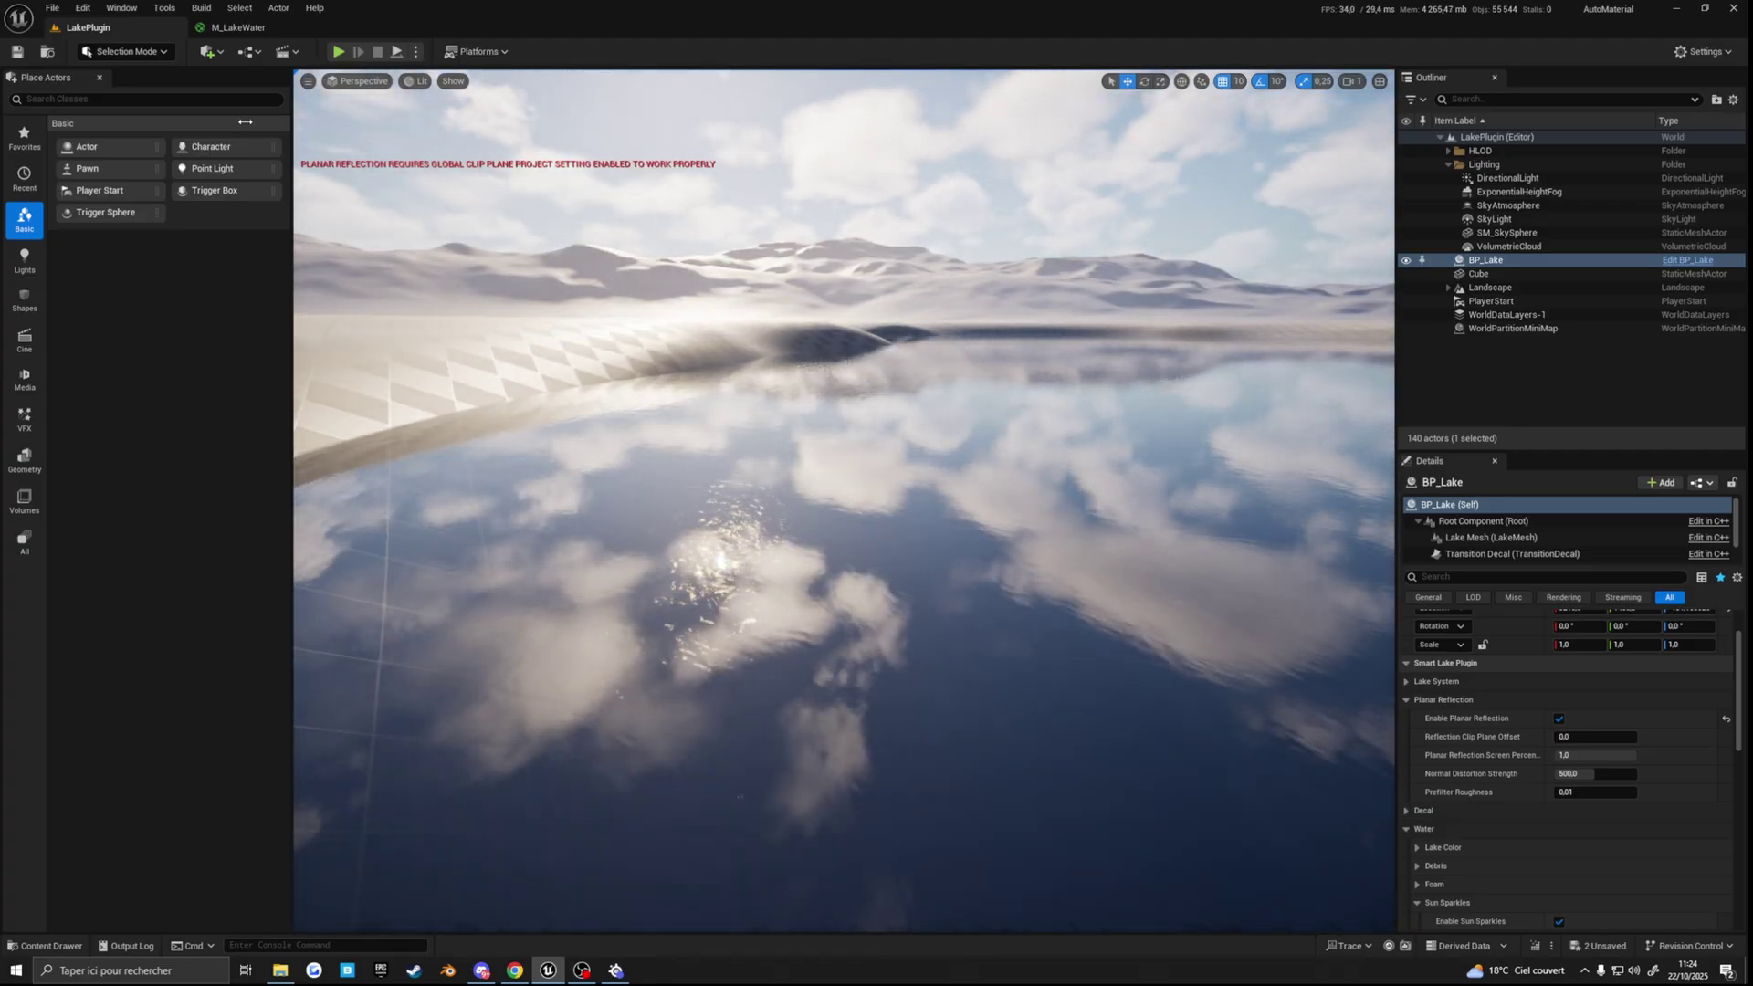
Step: Return to the M_LakeWater graph and examine the Shoreline Normals chain back to the DistanceToNearestSurface node
click(294, 35)
scroll(1022, 481, down, 2)
right_drag(1023, 481, 556, 436)
scroll(890, 548, down, 1)
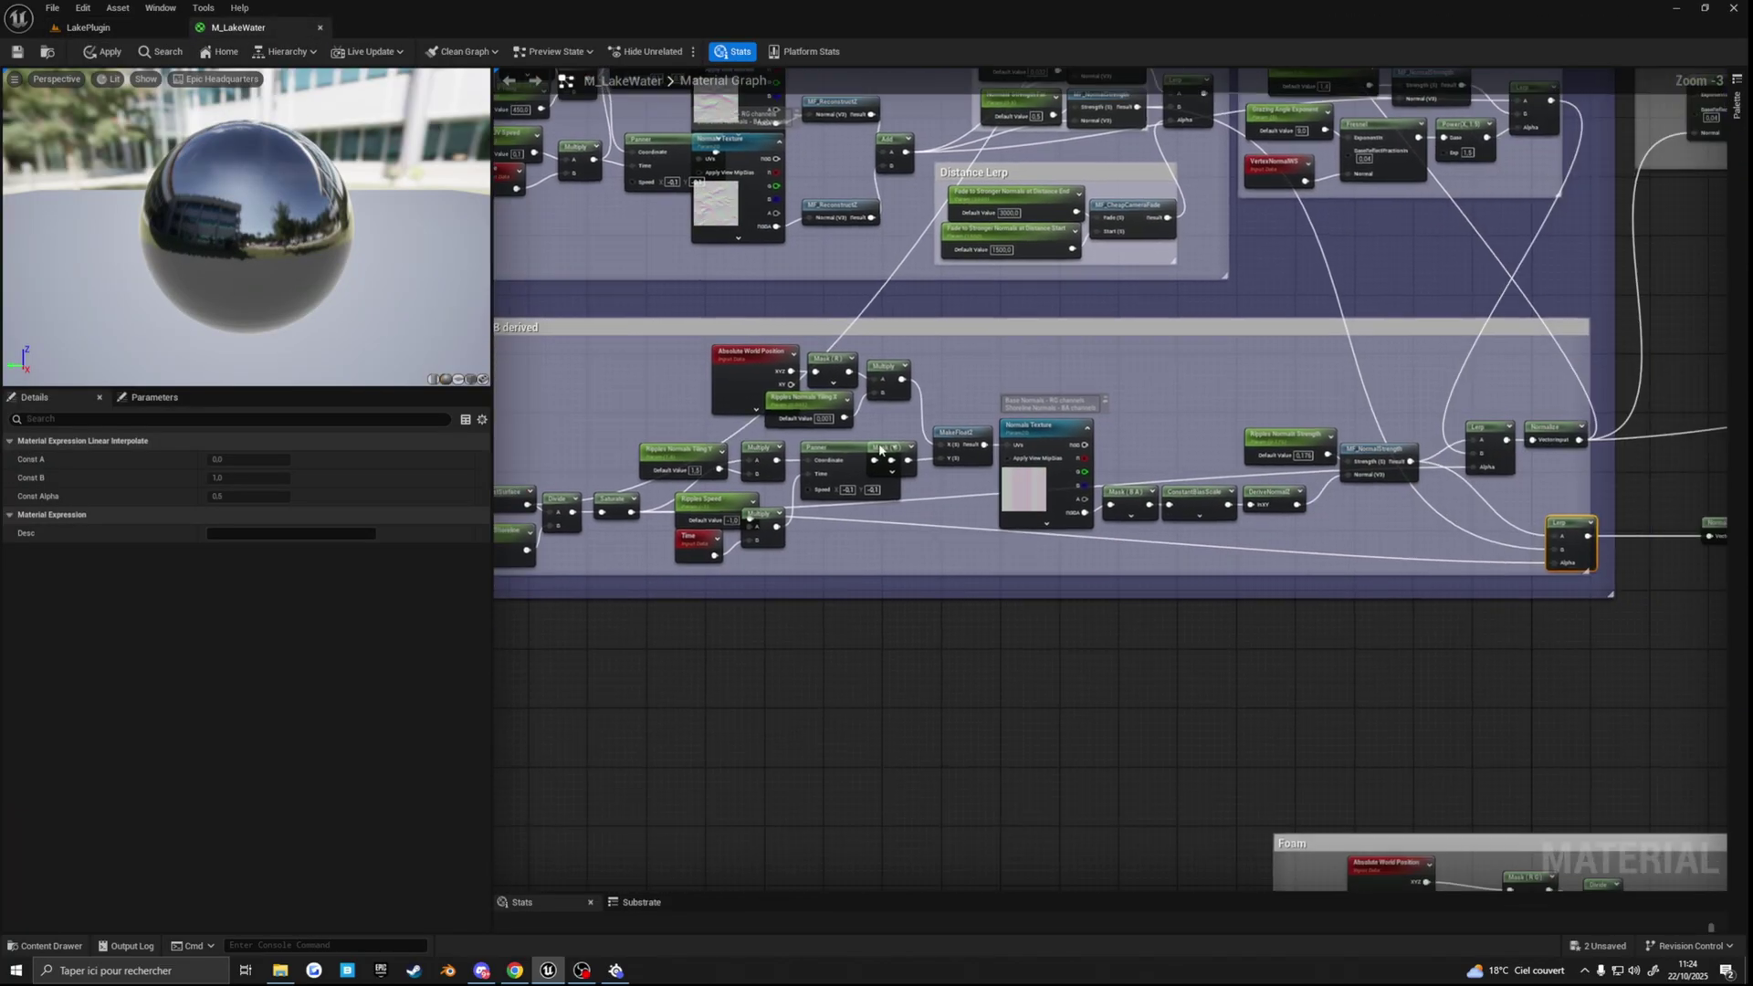
right_drag(1647, 510, 1275, 518)
mouse_move(1183, 536)
mouse_down()
mouse_move(1181, 513)
mouse_move(1175, 537)
mouse_up()
right_drag(935, 412, 917, 348)
drag(1170, 471, 1169, 464)
right_drag(907, 501, 1501, 550)
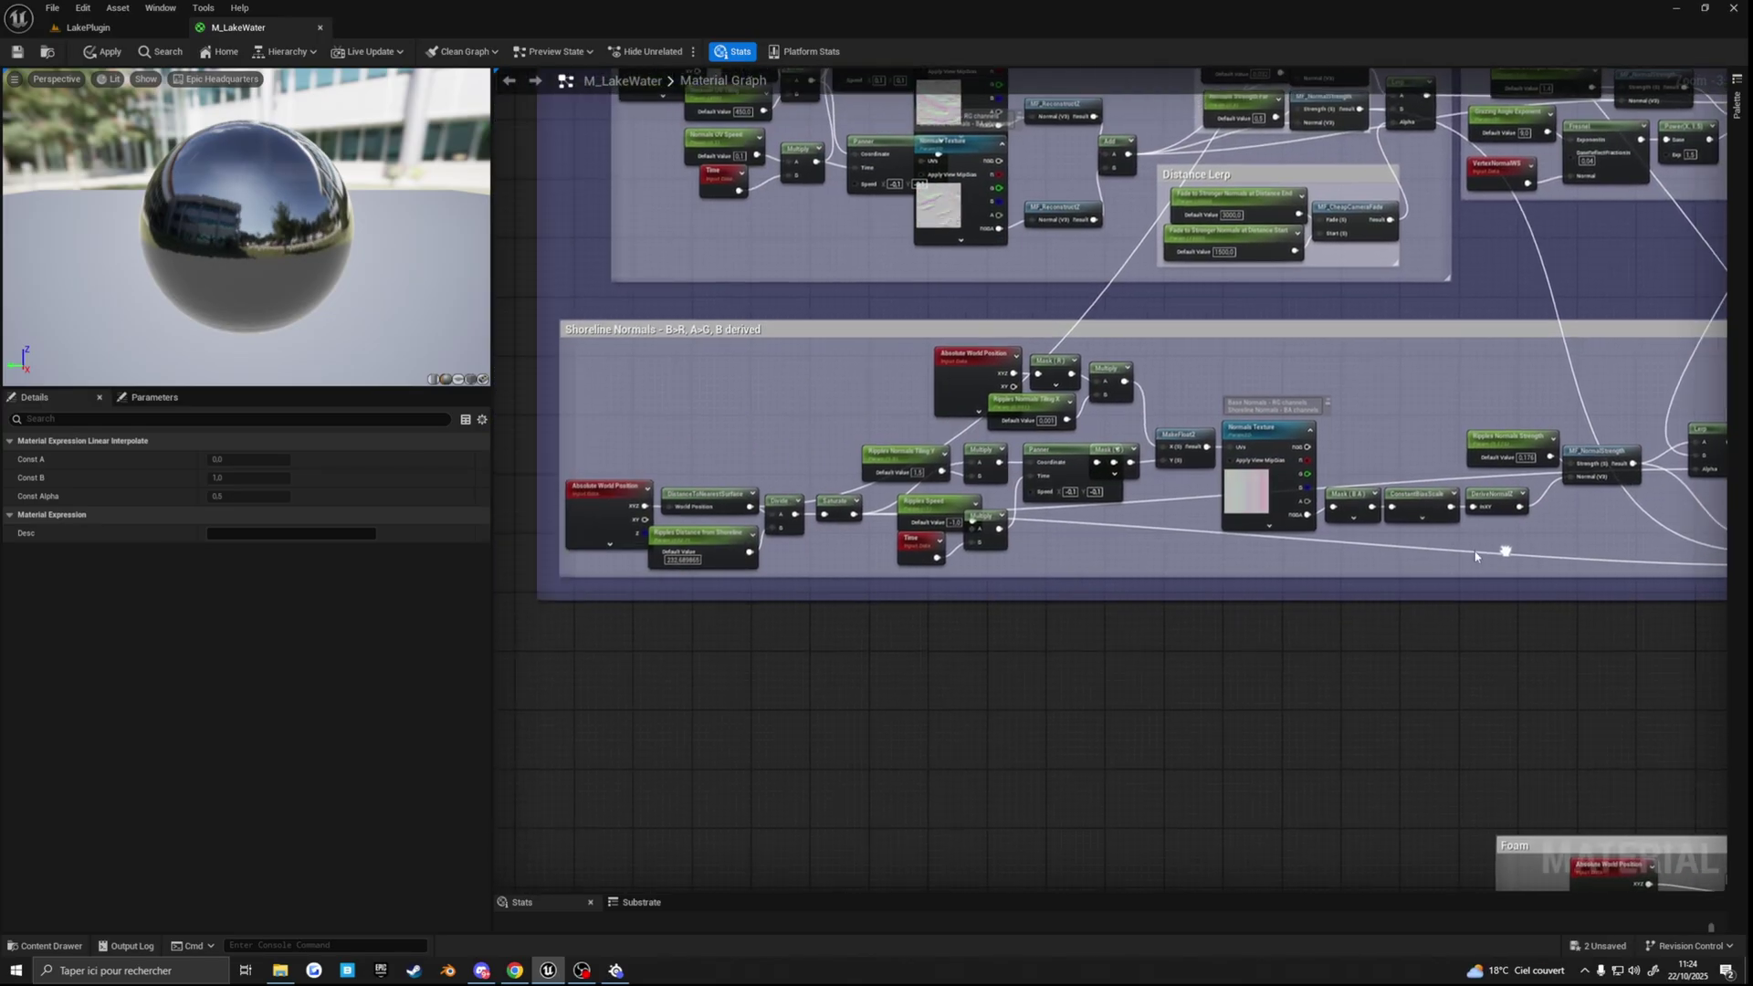
right_drag(721, 510, 977, 504)
scroll(977, 504, up, 3)
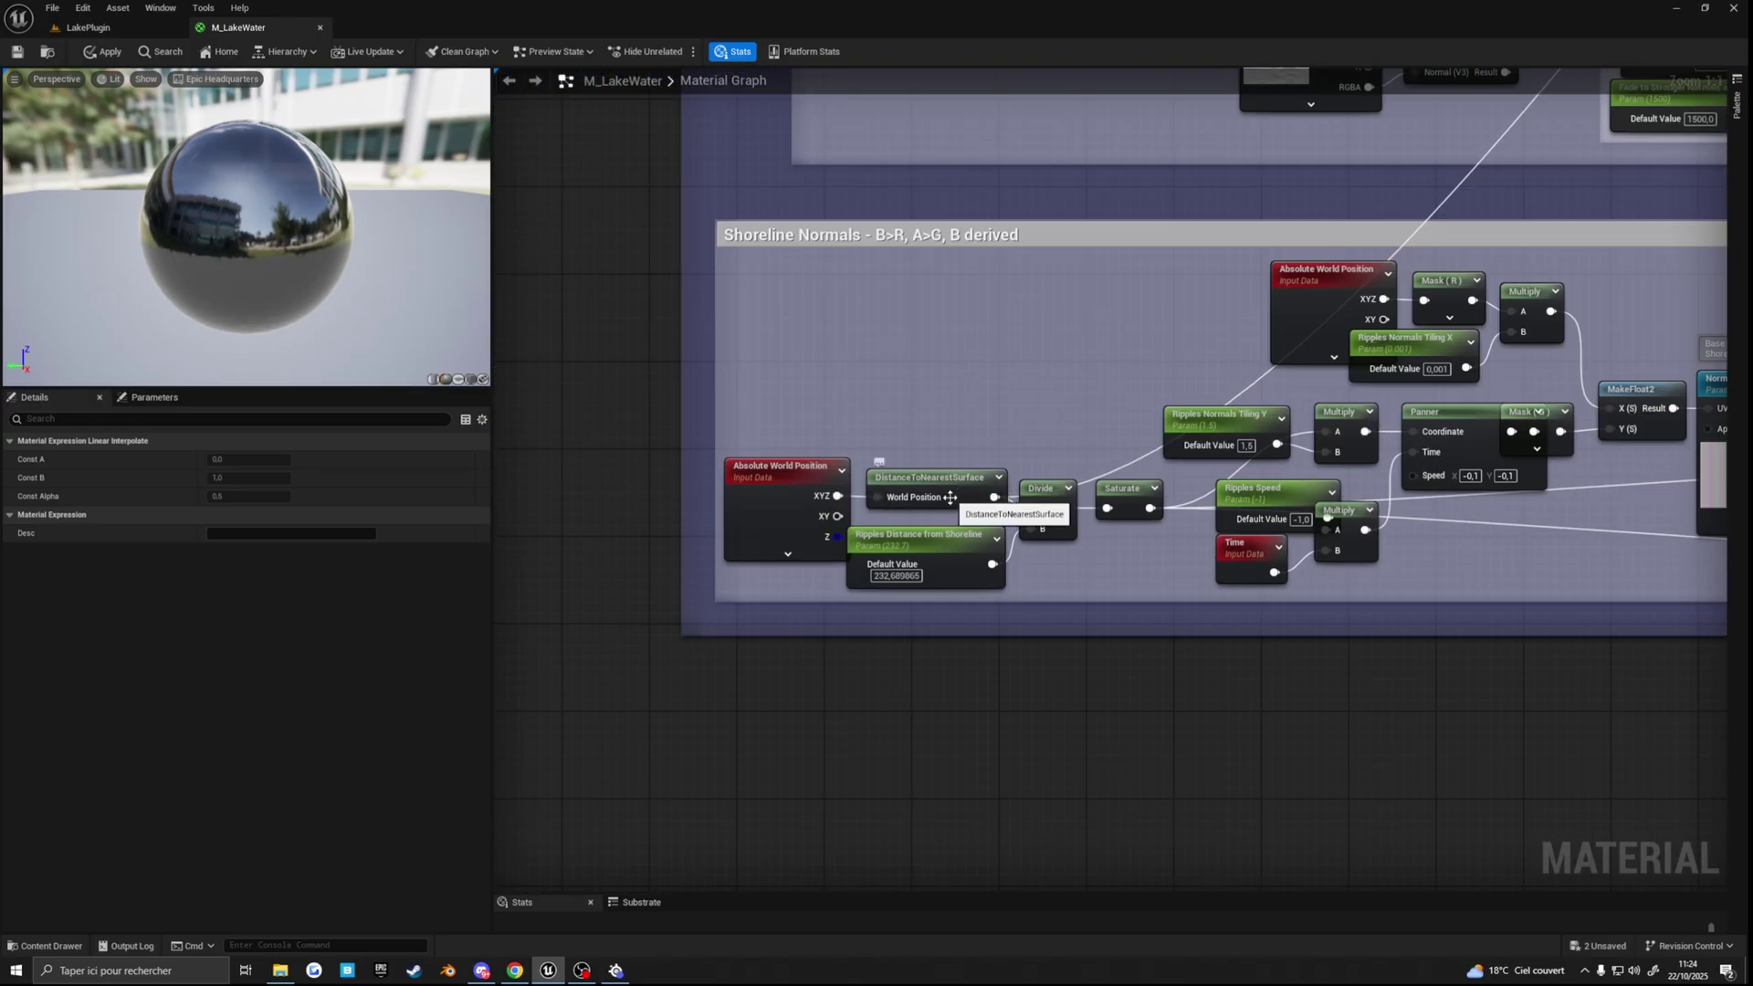
Step: Inspect how the normals pass through the lower Lerp and Normalize nodes into the SparkleWave group
right_drag(1016, 586, 975, 562)
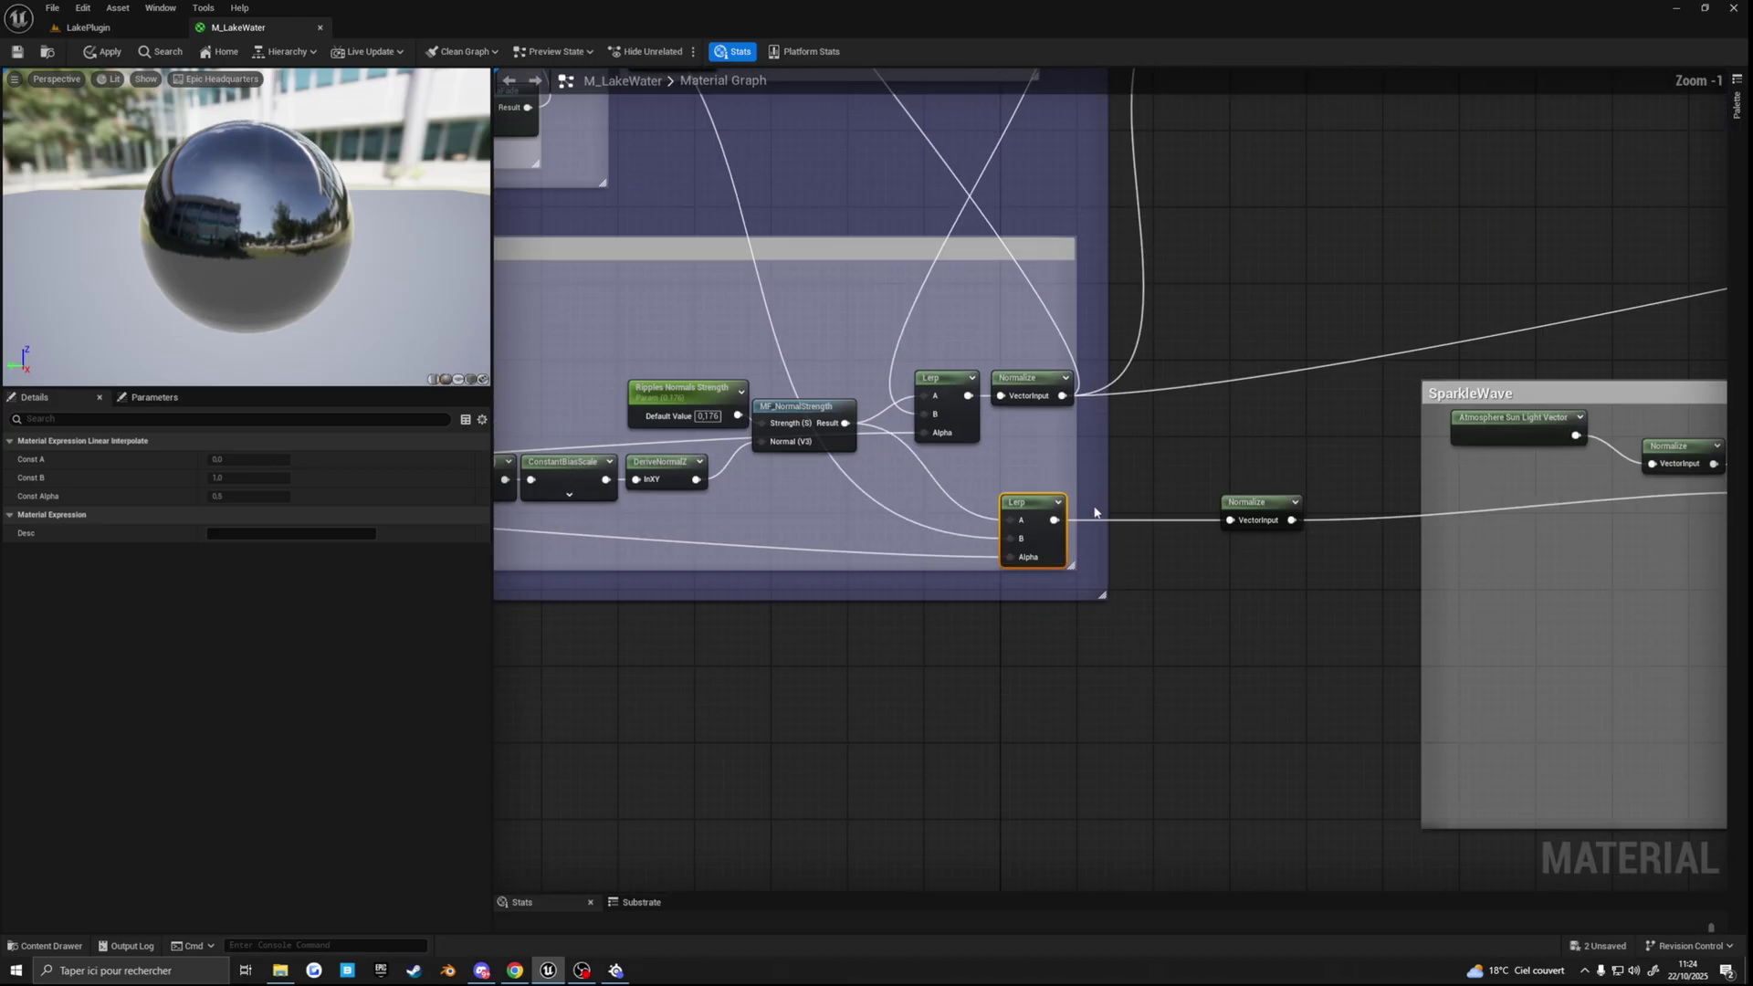
drag(1012, 503, 1002, 493)
right_drag(1002, 493, 1174, 700)
right_drag(798, 453, 968, 409)
scroll(968, 409, down, 3)
right_drag(995, 438, 1200, 551)
right_drag(1103, 635, 611, 546)
scroll(1049, 580, up, 2)
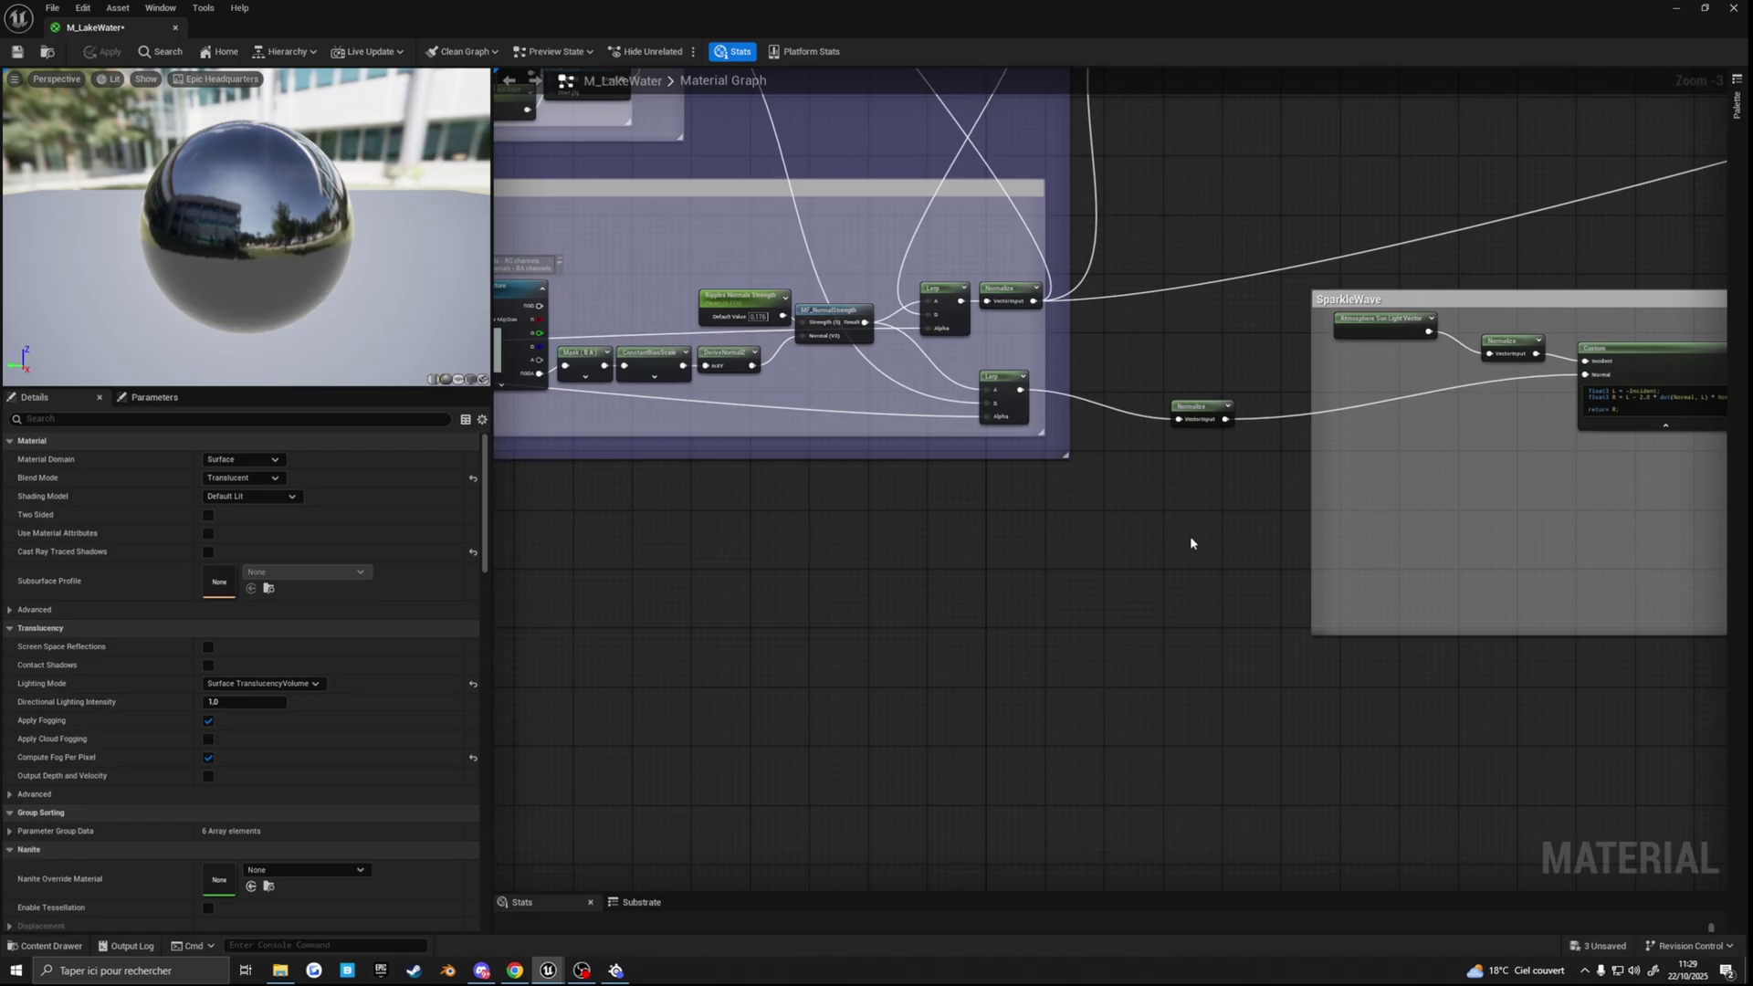
Step: Add a Texture Sample node below the normals group and assign it the T_Water_N texture
right_drag(1030, 570, 1152, 511)
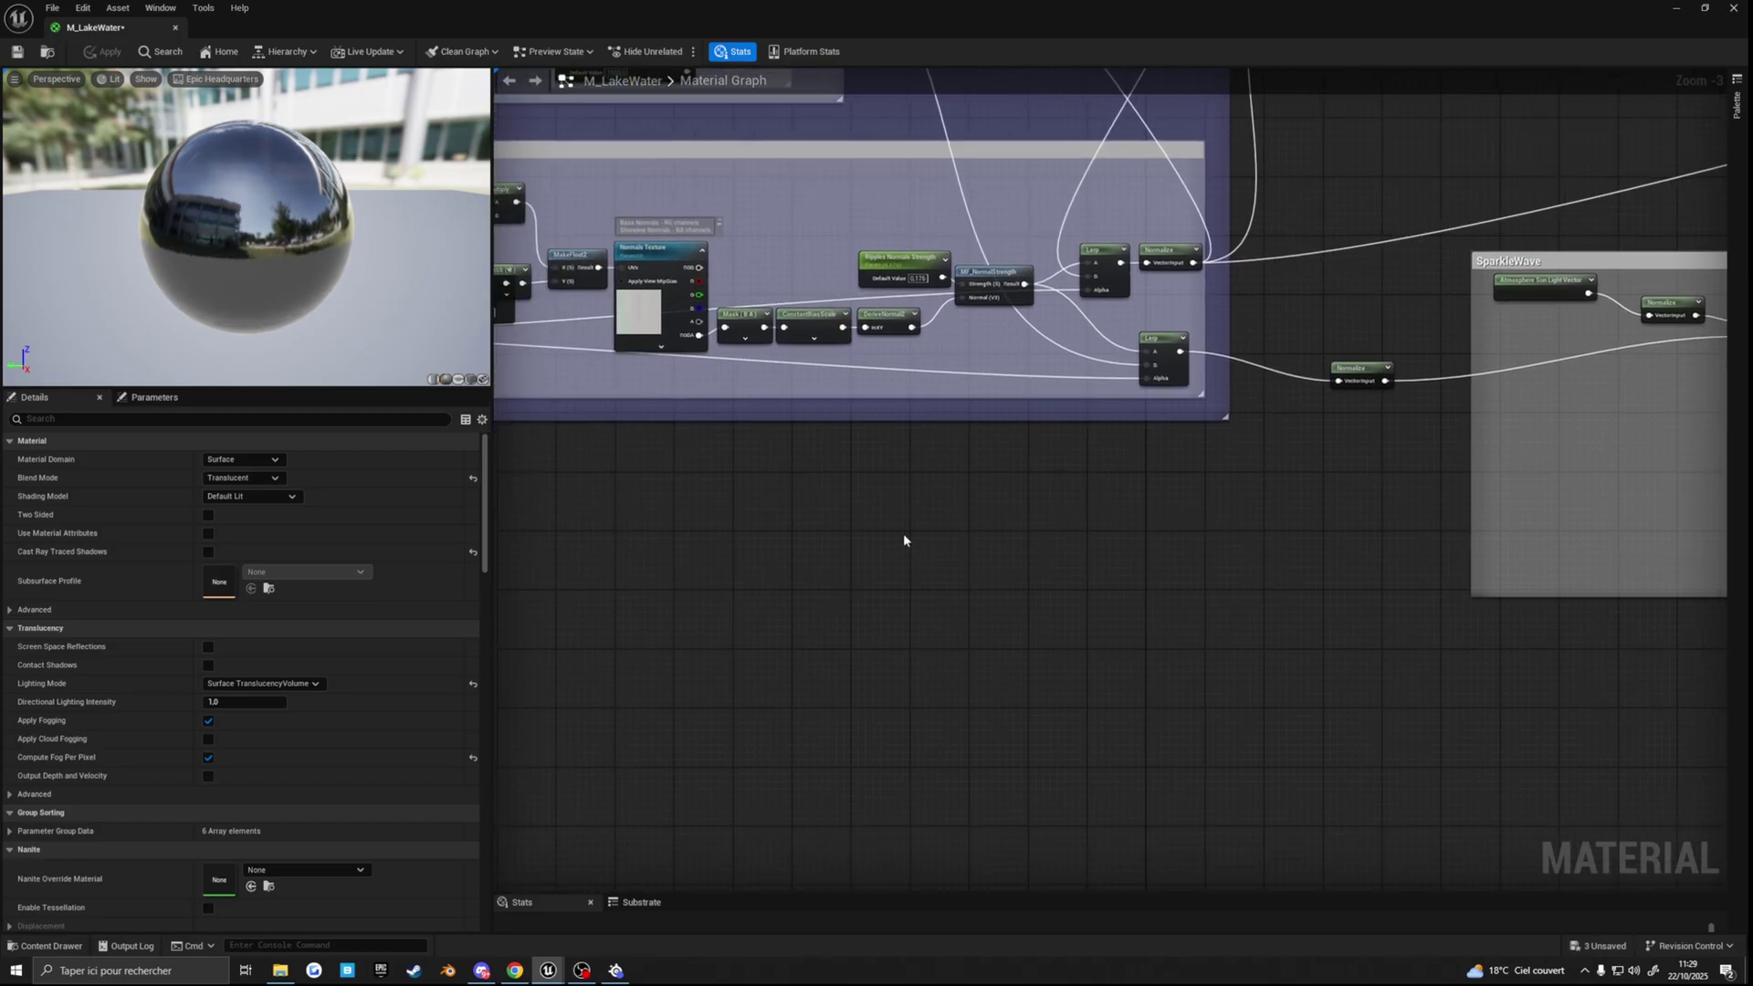
right_drag(1038, 533, 969, 510)
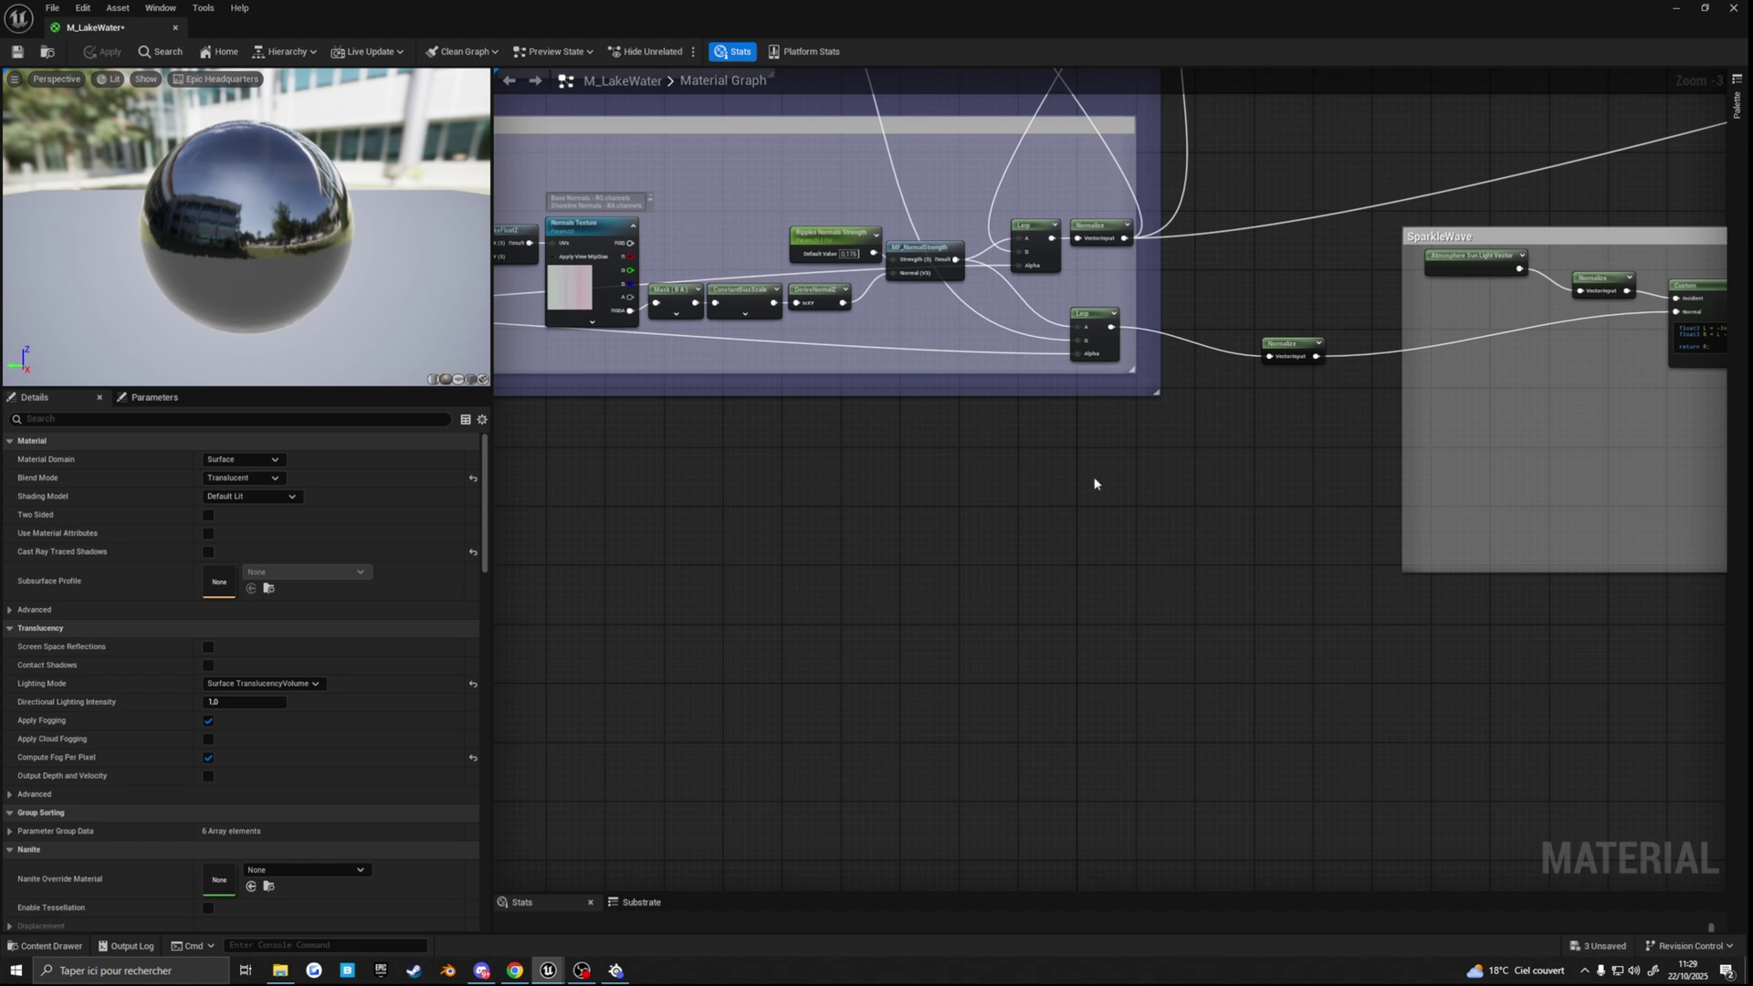
click(1117, 469)
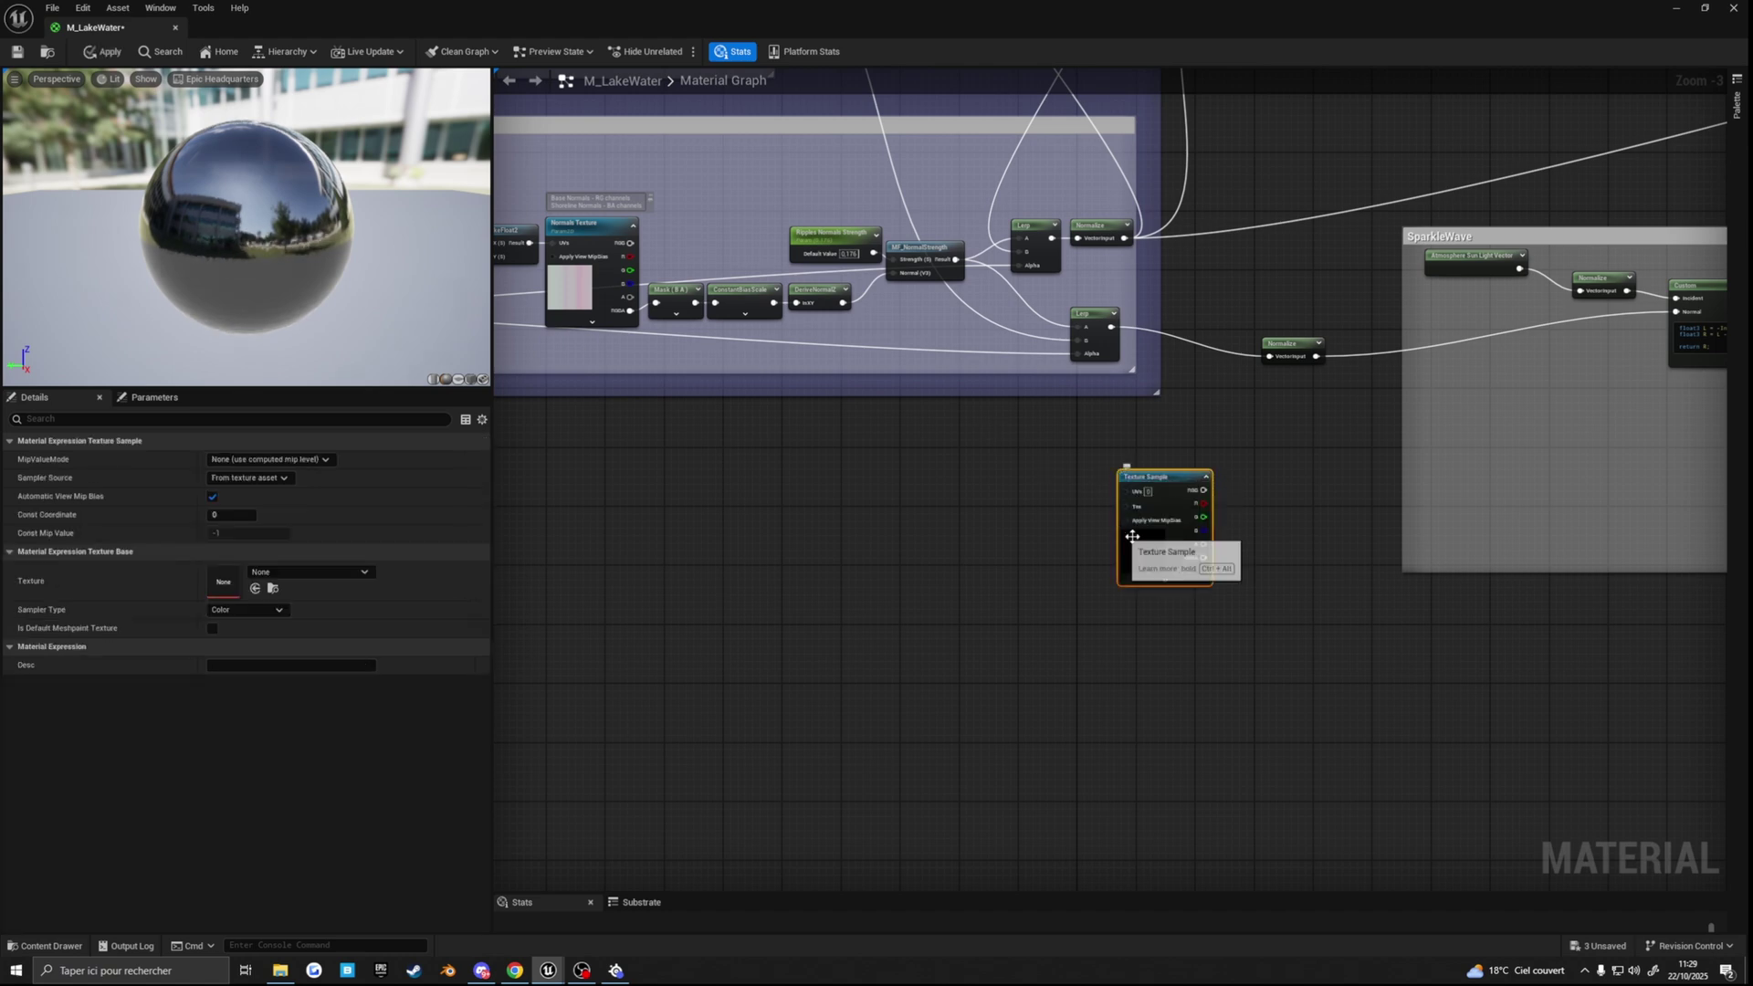
click(288, 573)
text(w)
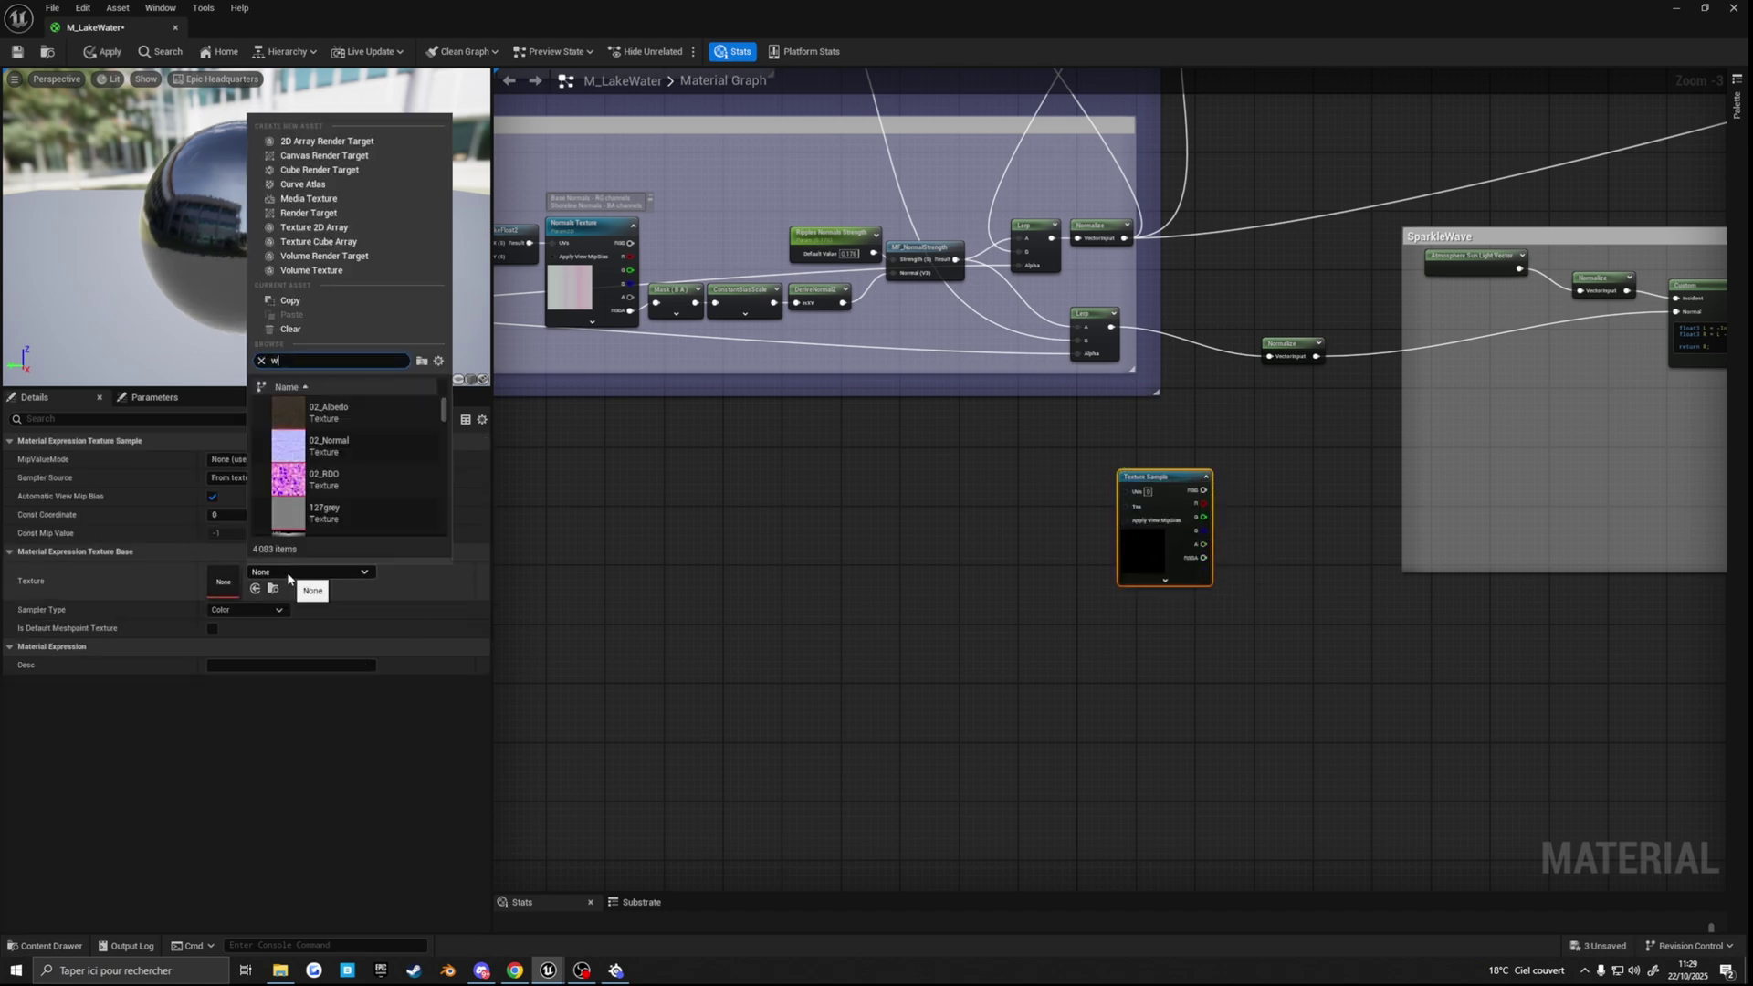
text(ater)
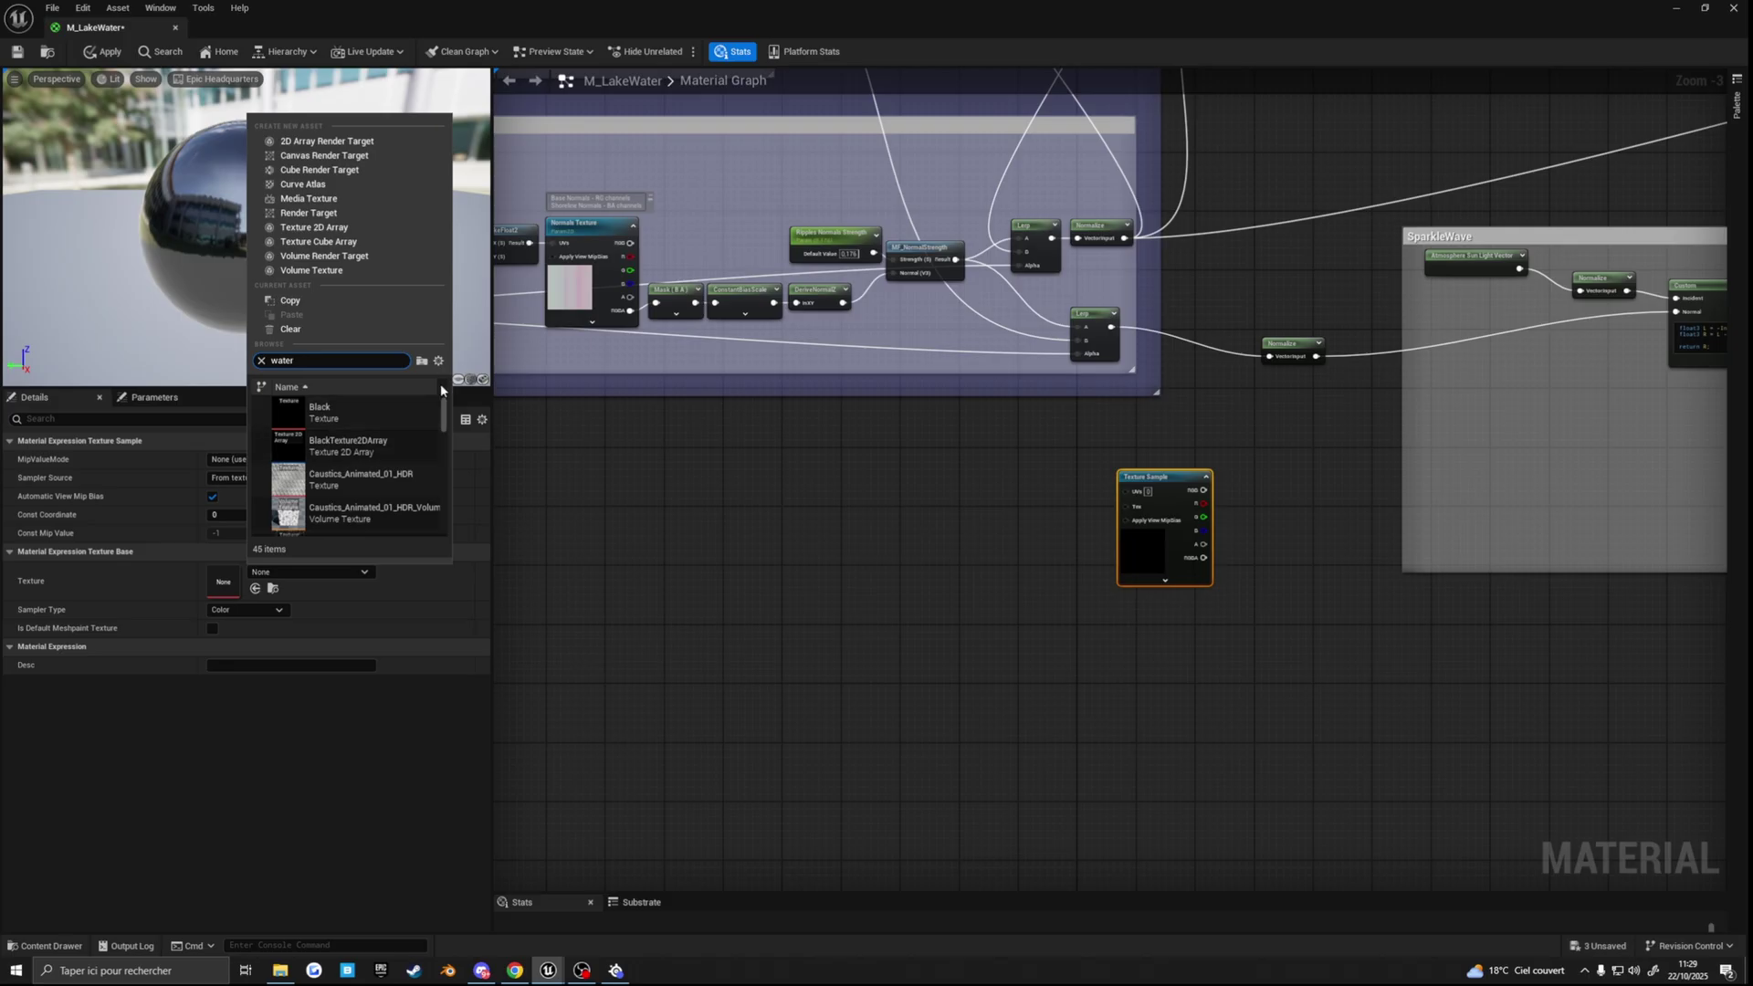
scroll(442, 443, down, 2)
scroll(441, 443, down, 5)
click(341, 473)
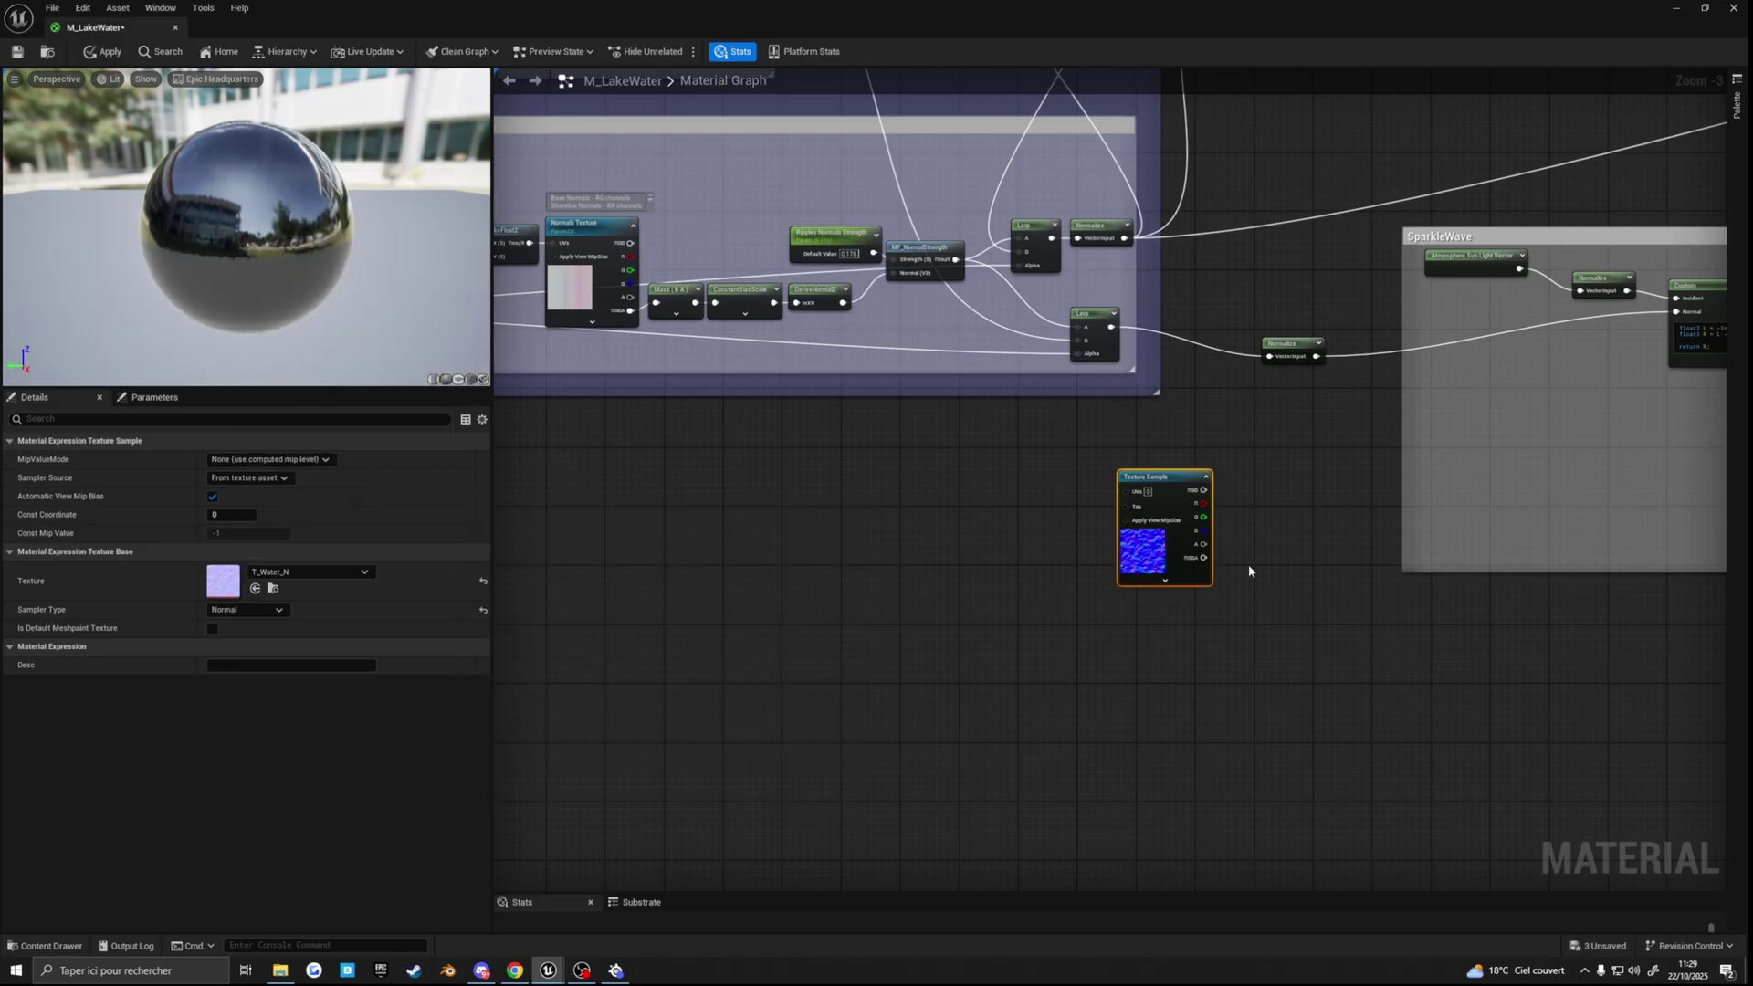
drag(1156, 549, 1087, 527)
Step: Add a Panner node and a TextureCoordinate node in front of the T_Water_N texture sample
right_drag(924, 490, 1080, 501)
right_click(1080, 500)
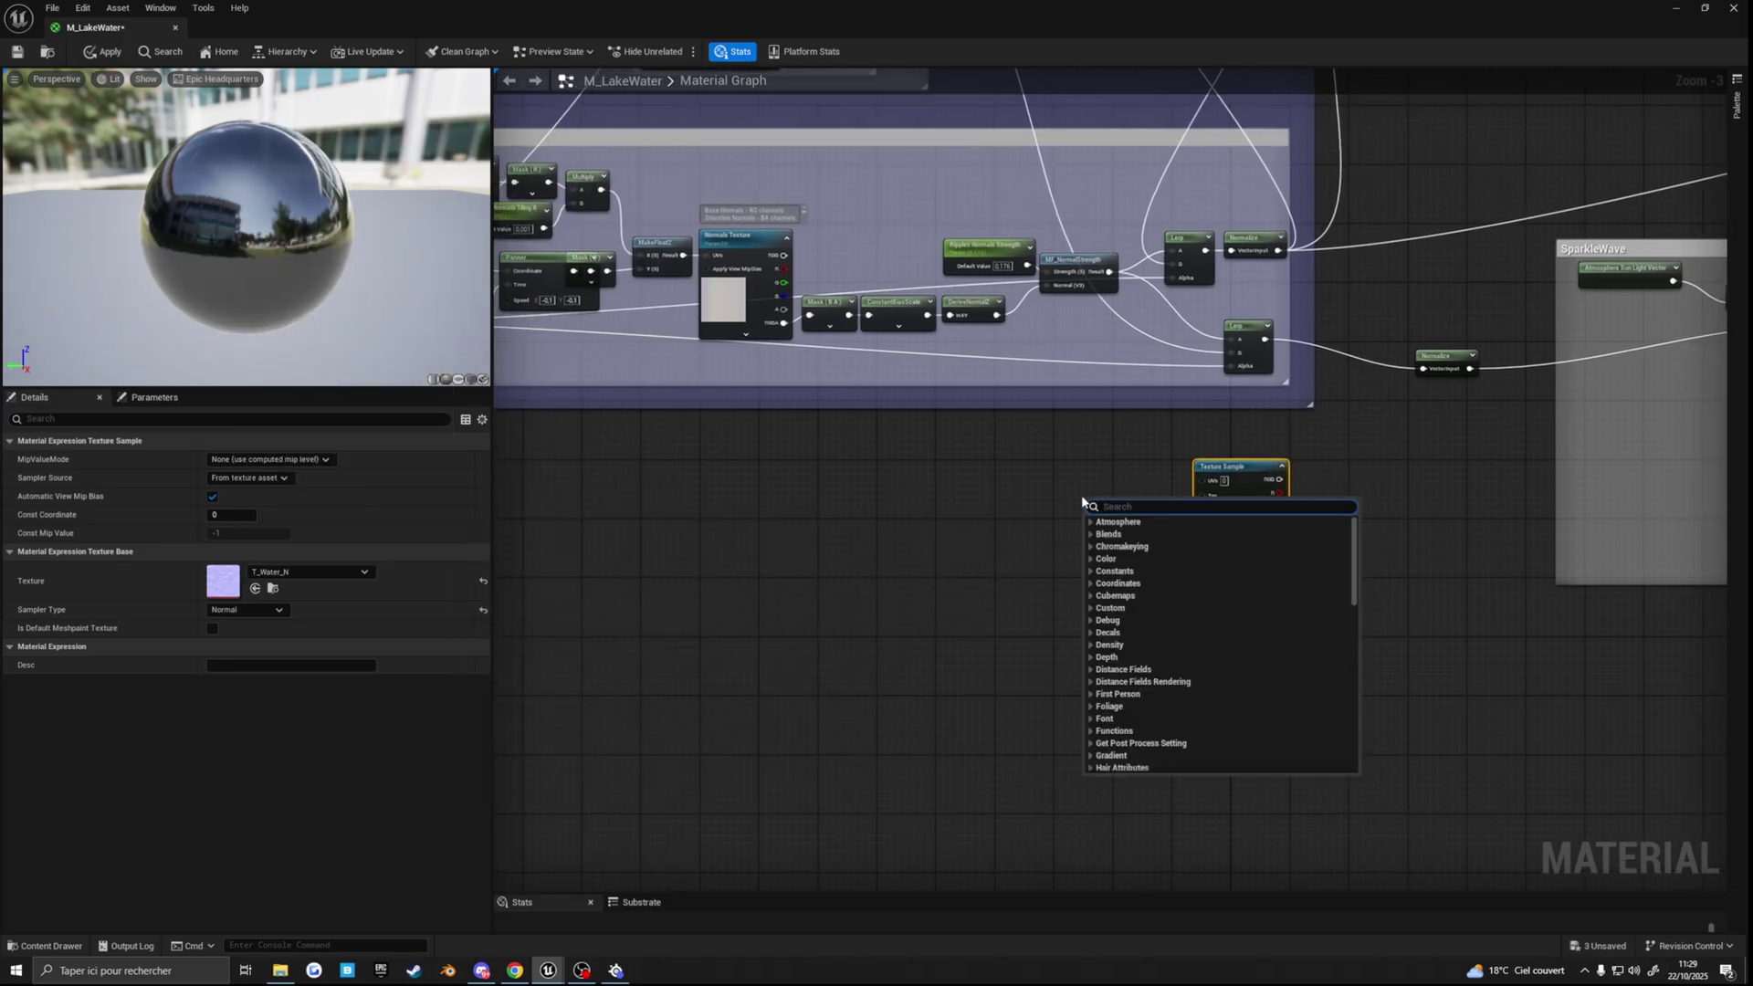
text(paNNER)
click(1149, 535)
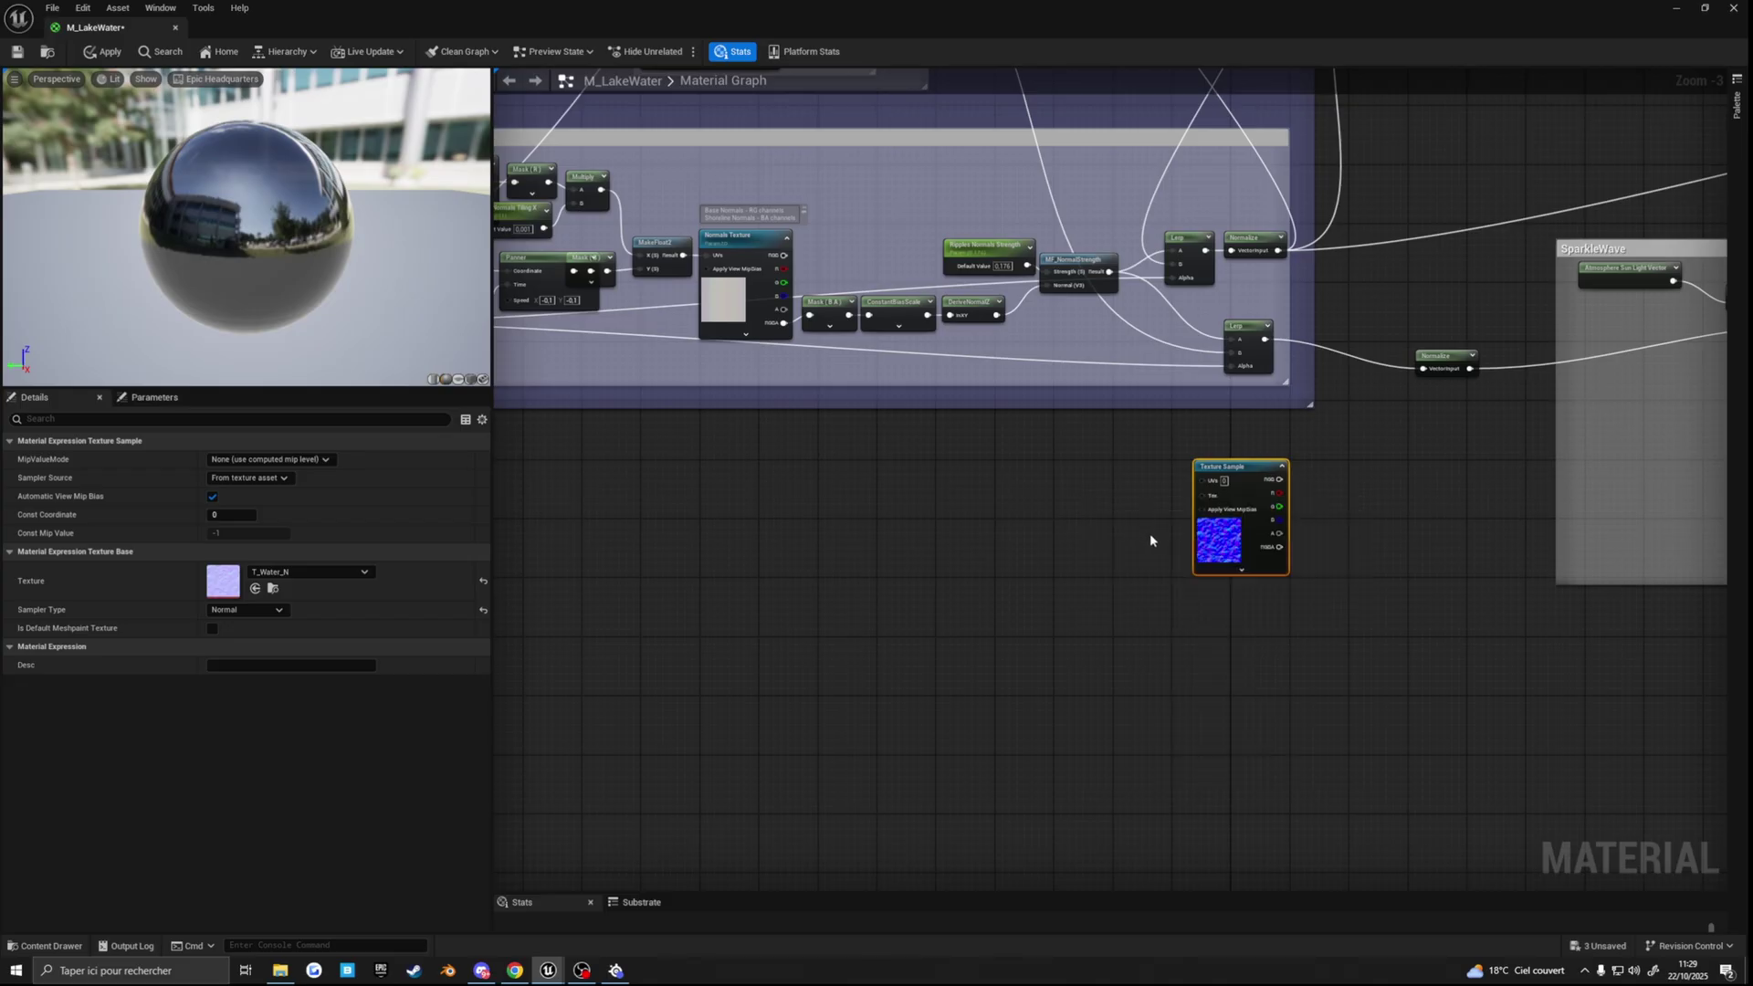
drag(1141, 490, 894, 490)
text(coo)
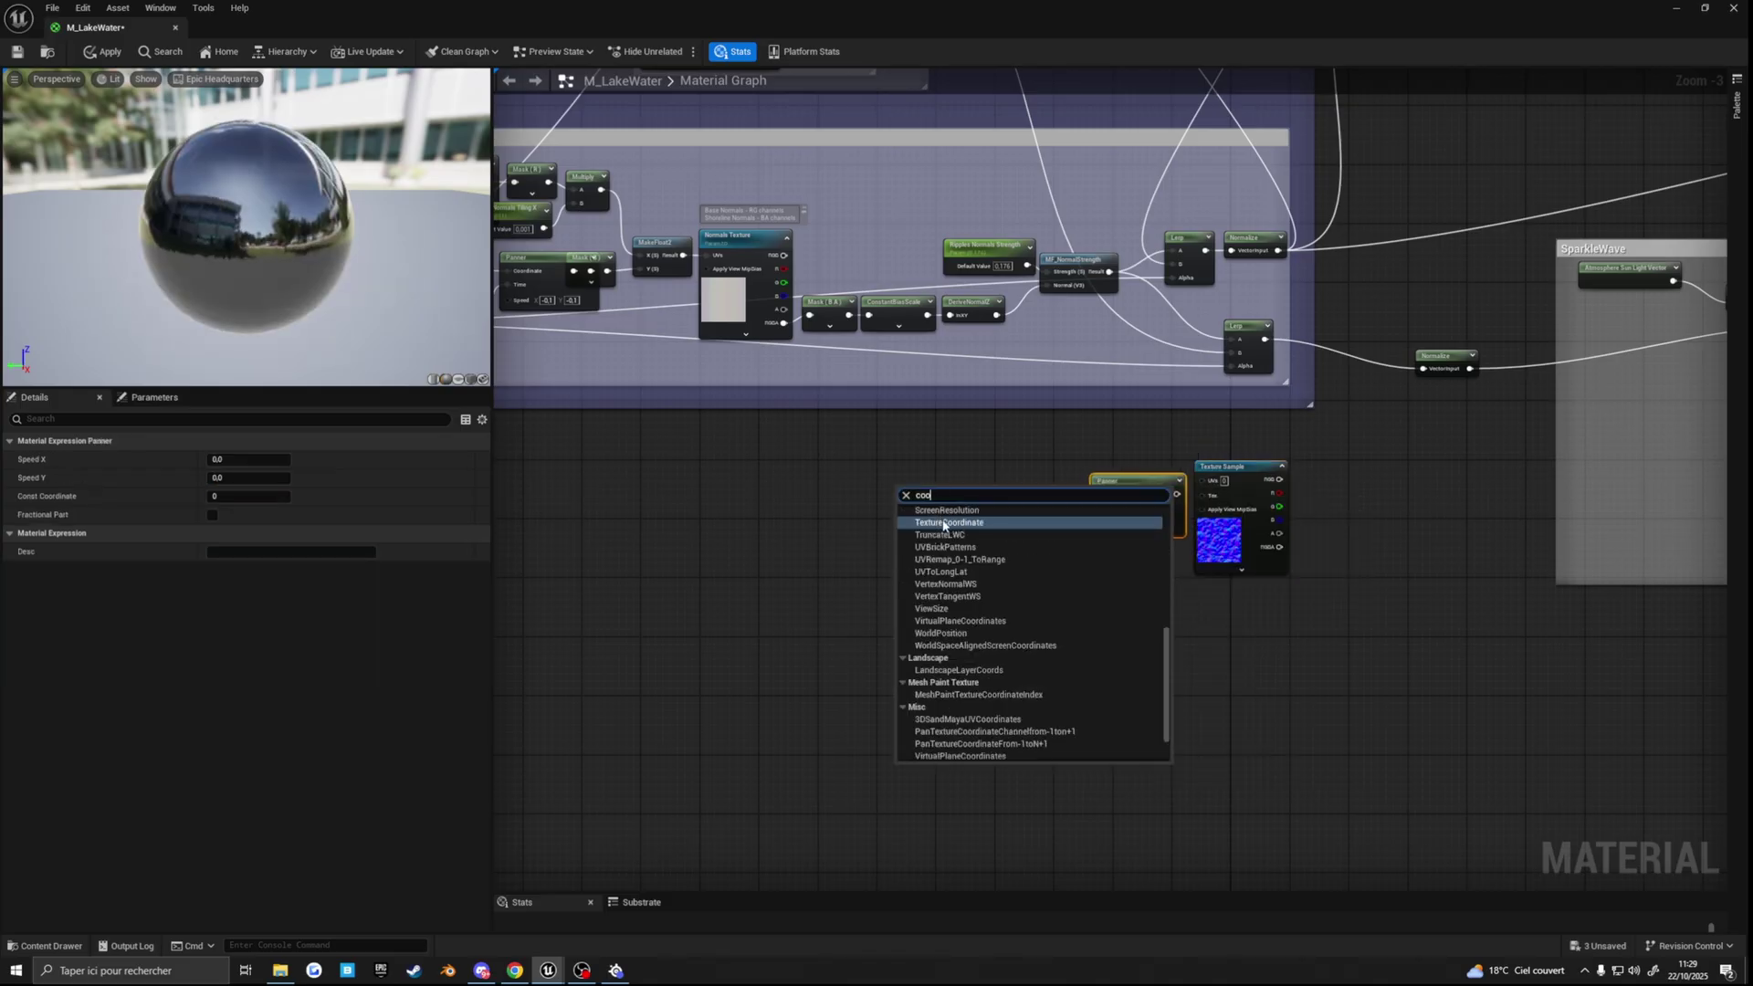
click(944, 522)
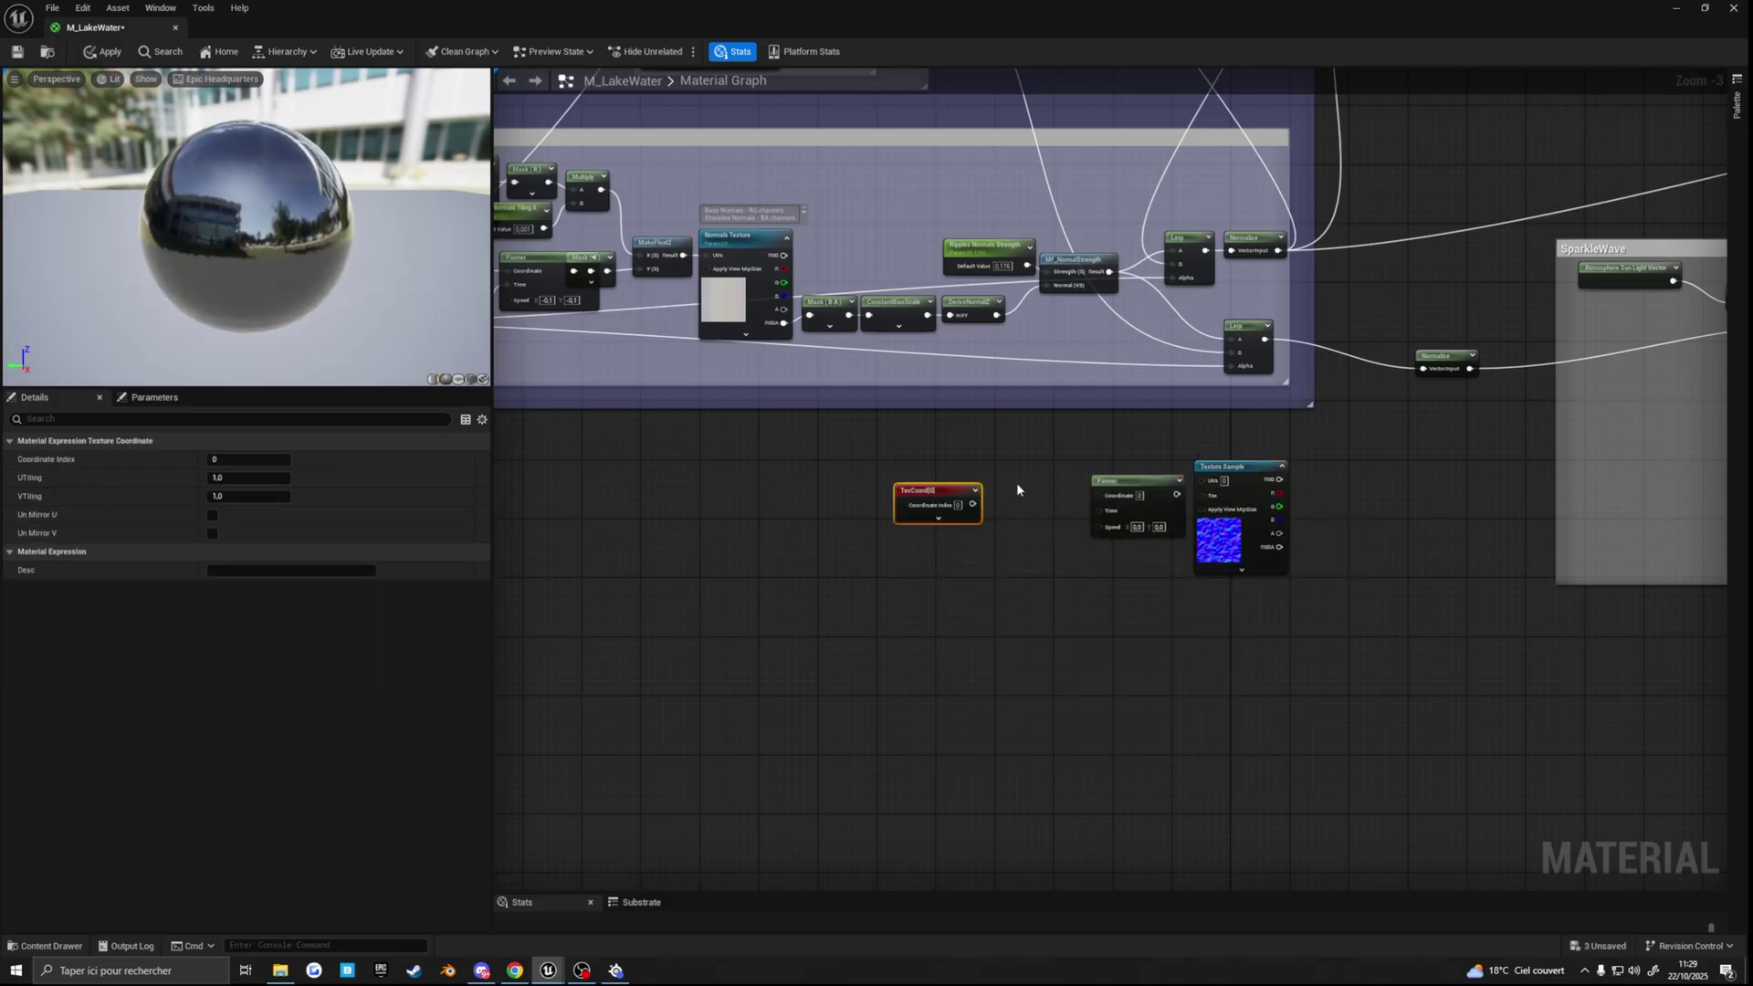
Step: Multiply the texture coordinates by a new scalar parameter and feed the result into the Panner's coordinate input
click(1016, 483)
click(963, 561)
drag(1030, 593, 1113, 501)
Step: Set the Panner's X speed to 0,01 and connect its output to the texture sample's UVs
scroll(1138, 522, up, 3)
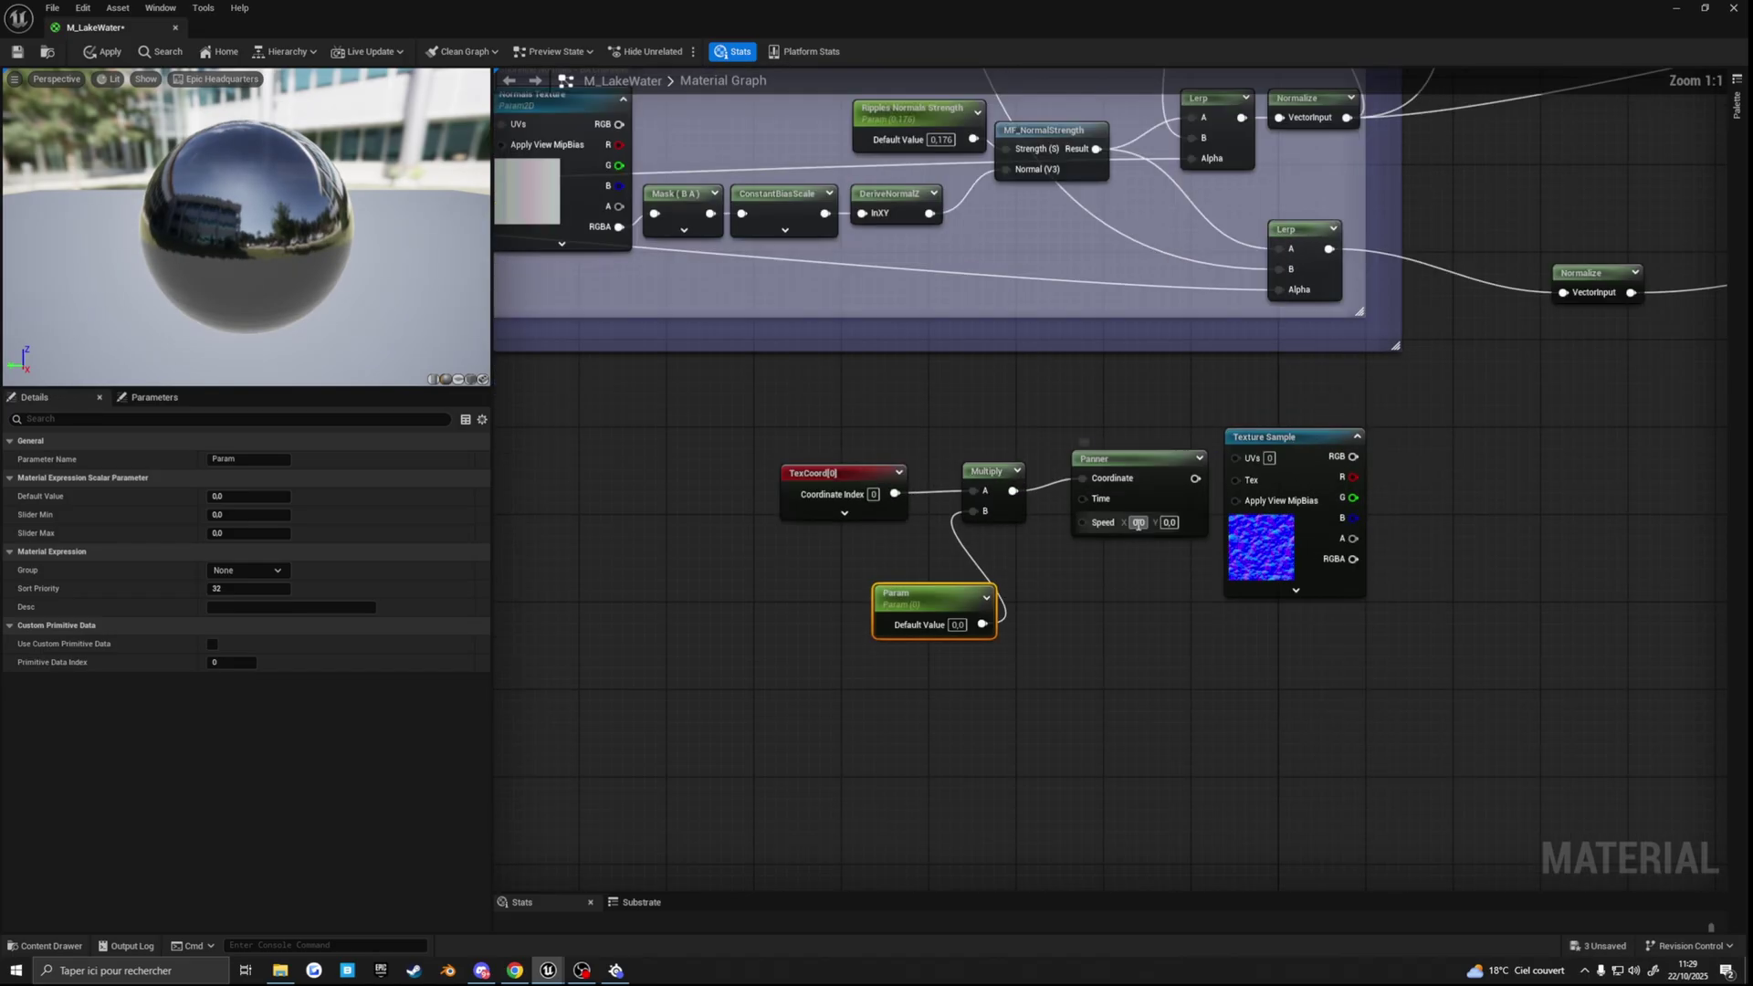
text(0)
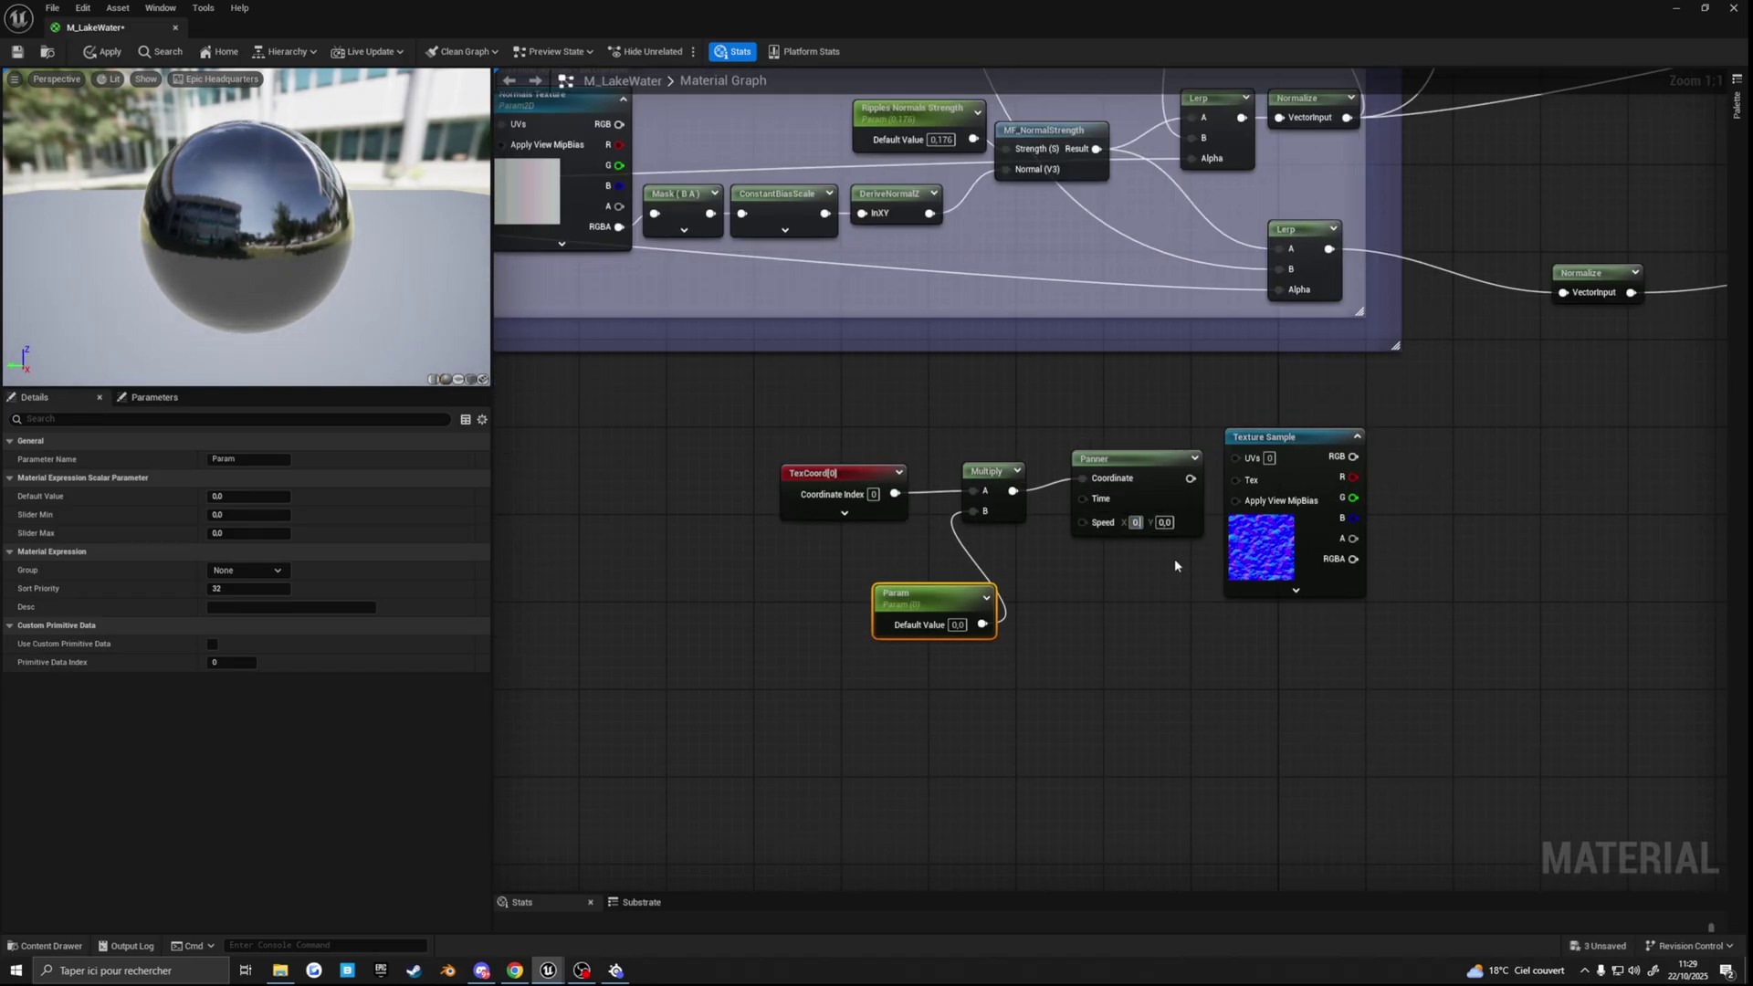
text(,01)
right_drag(1175, 561, 933, 589)
Step: Place an Add node after the T_Water_N texture sample
drag(1111, 485, 1205, 494)
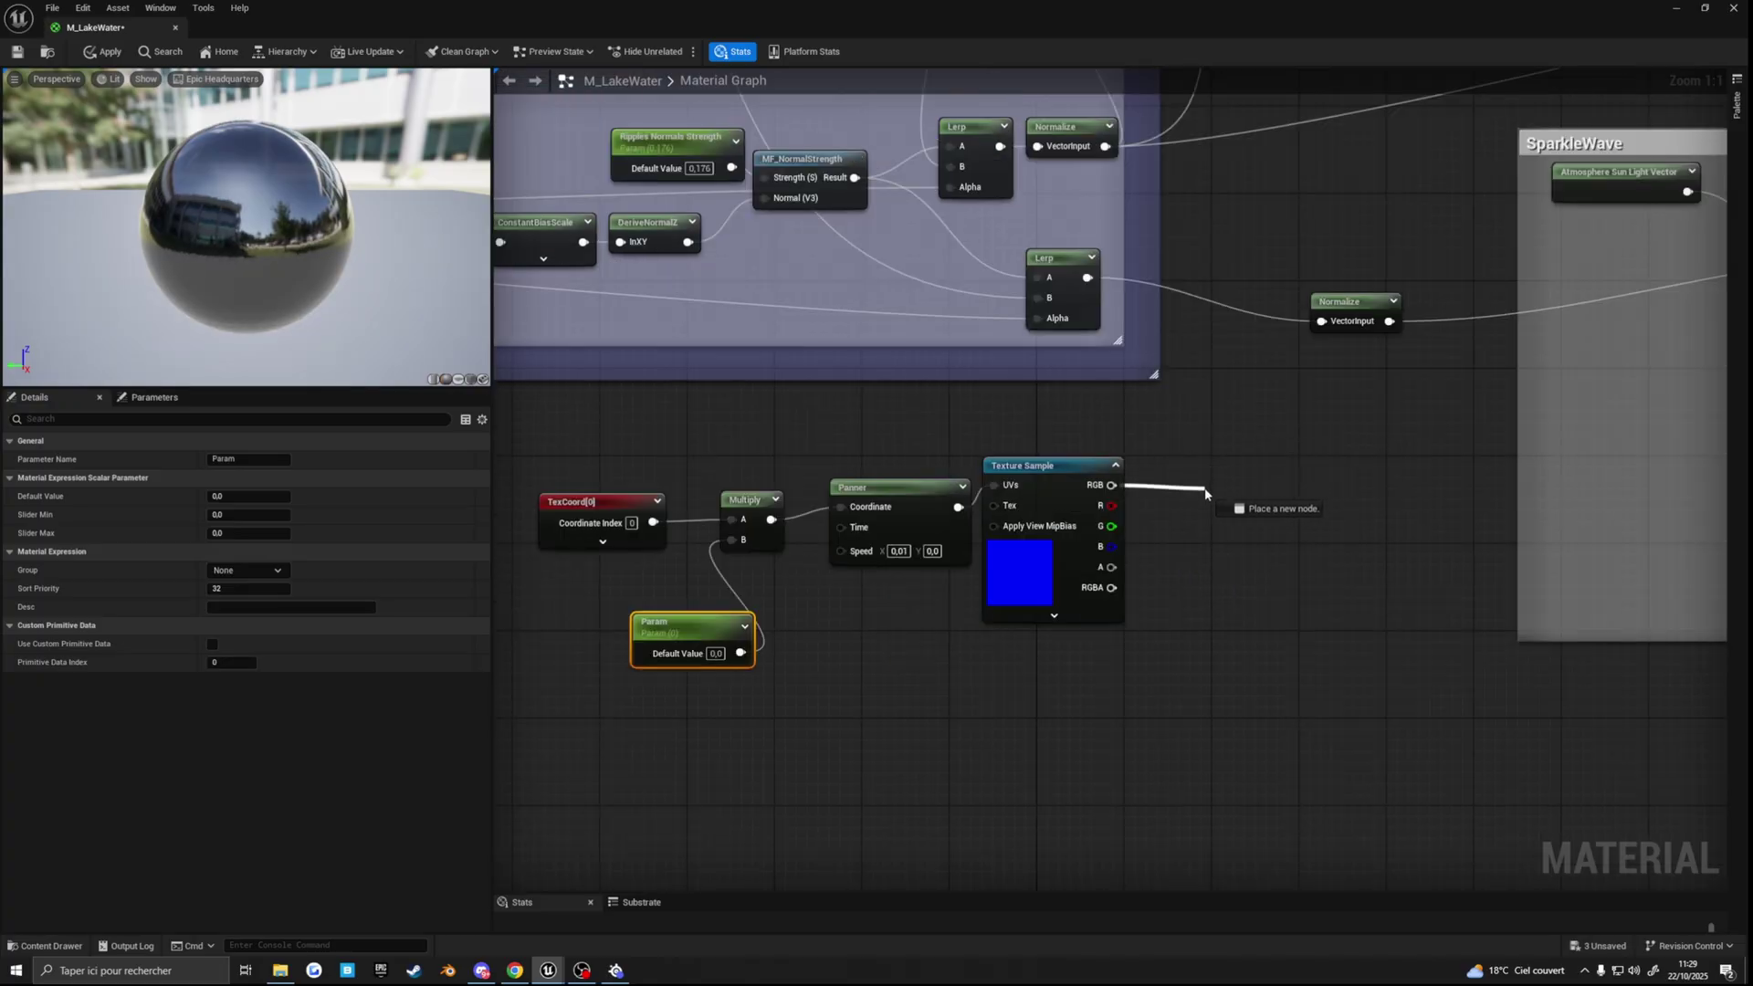
click(1260, 559)
drag(1227, 566, 1298, 579)
key(a)
click(1264, 573)
Step: Duplicate the panned texture chain below the original and set the copy's Panner X speed to -0,01
right_drag(1077, 657, 1226, 596)
drag(685, 387, 1171, 721)
right_drag(1171, 720, 1191, 572)
key(ctrl+d)
drag(1084, 619, 998, 563)
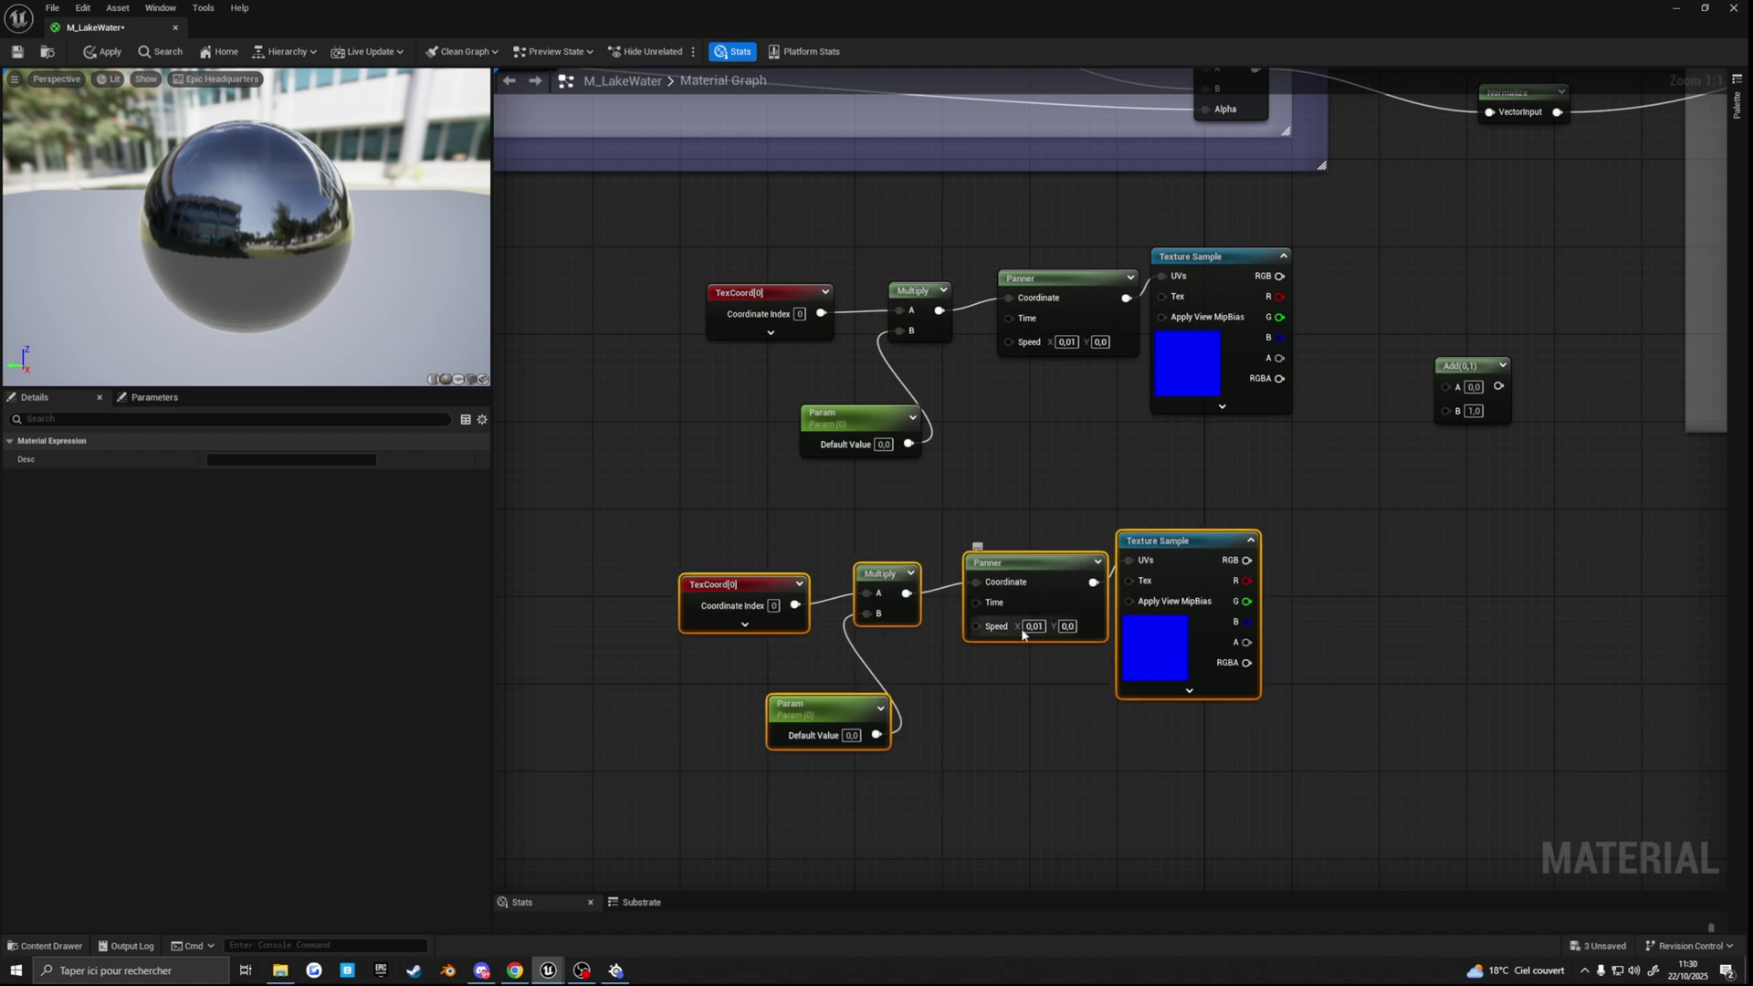
text(-0,01)
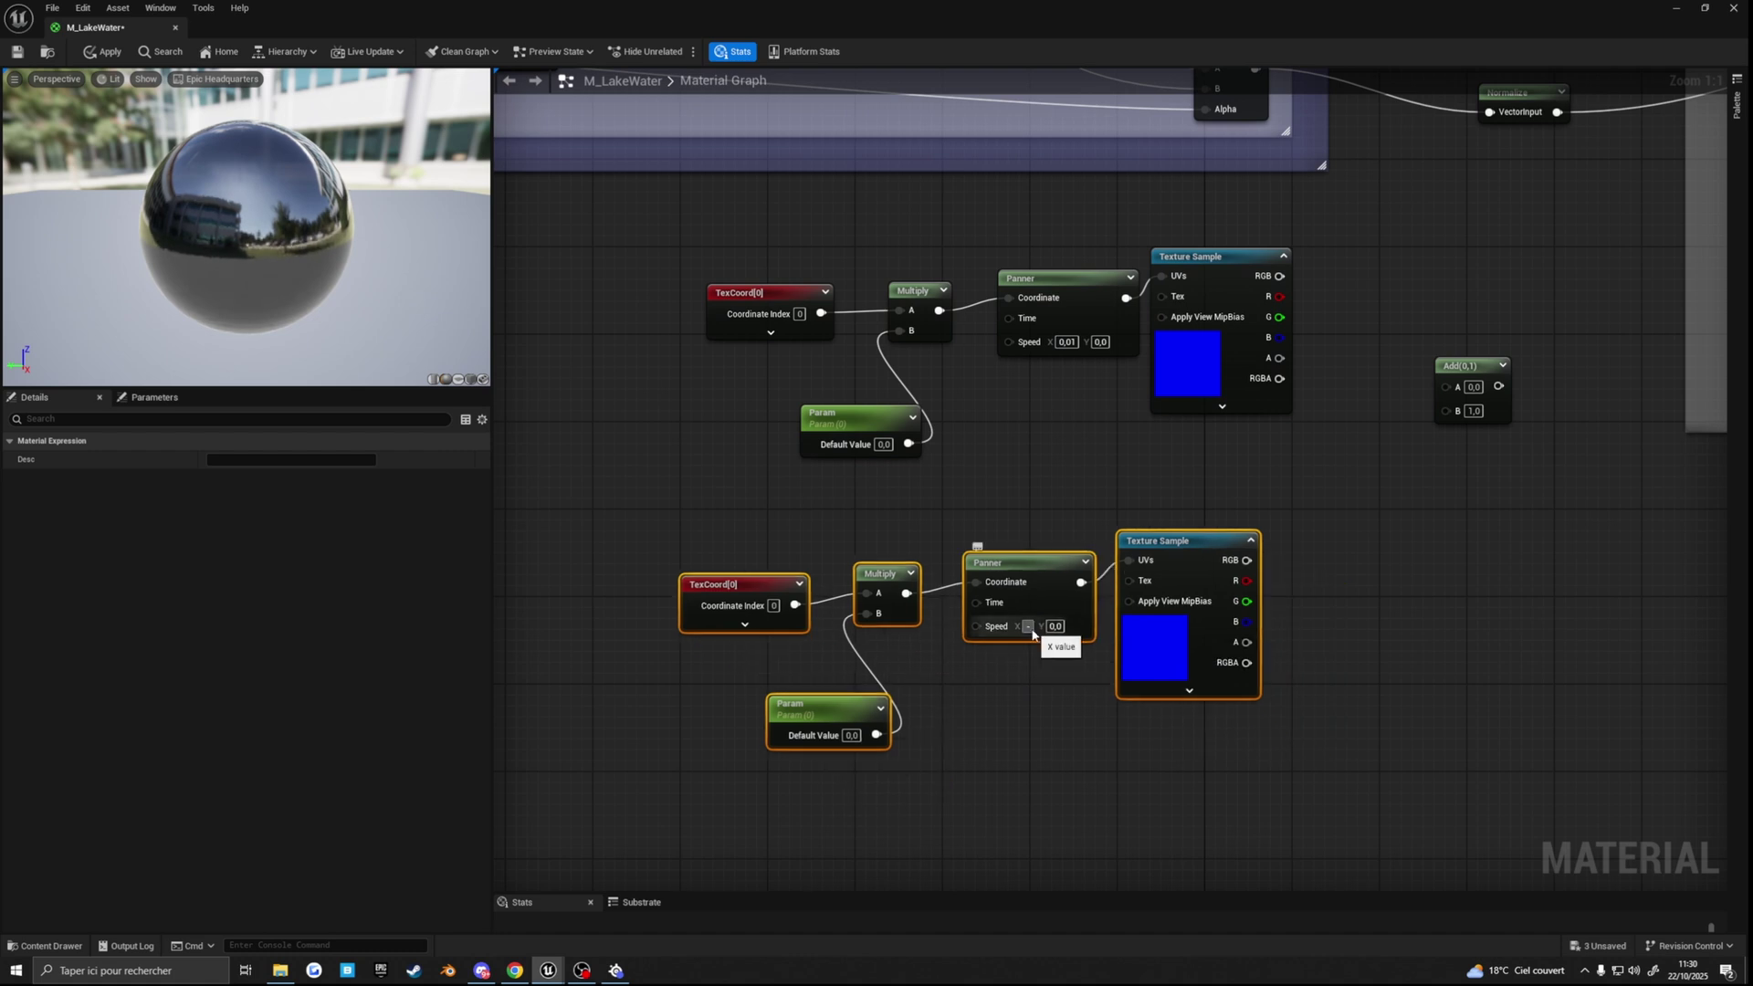
key(Return)
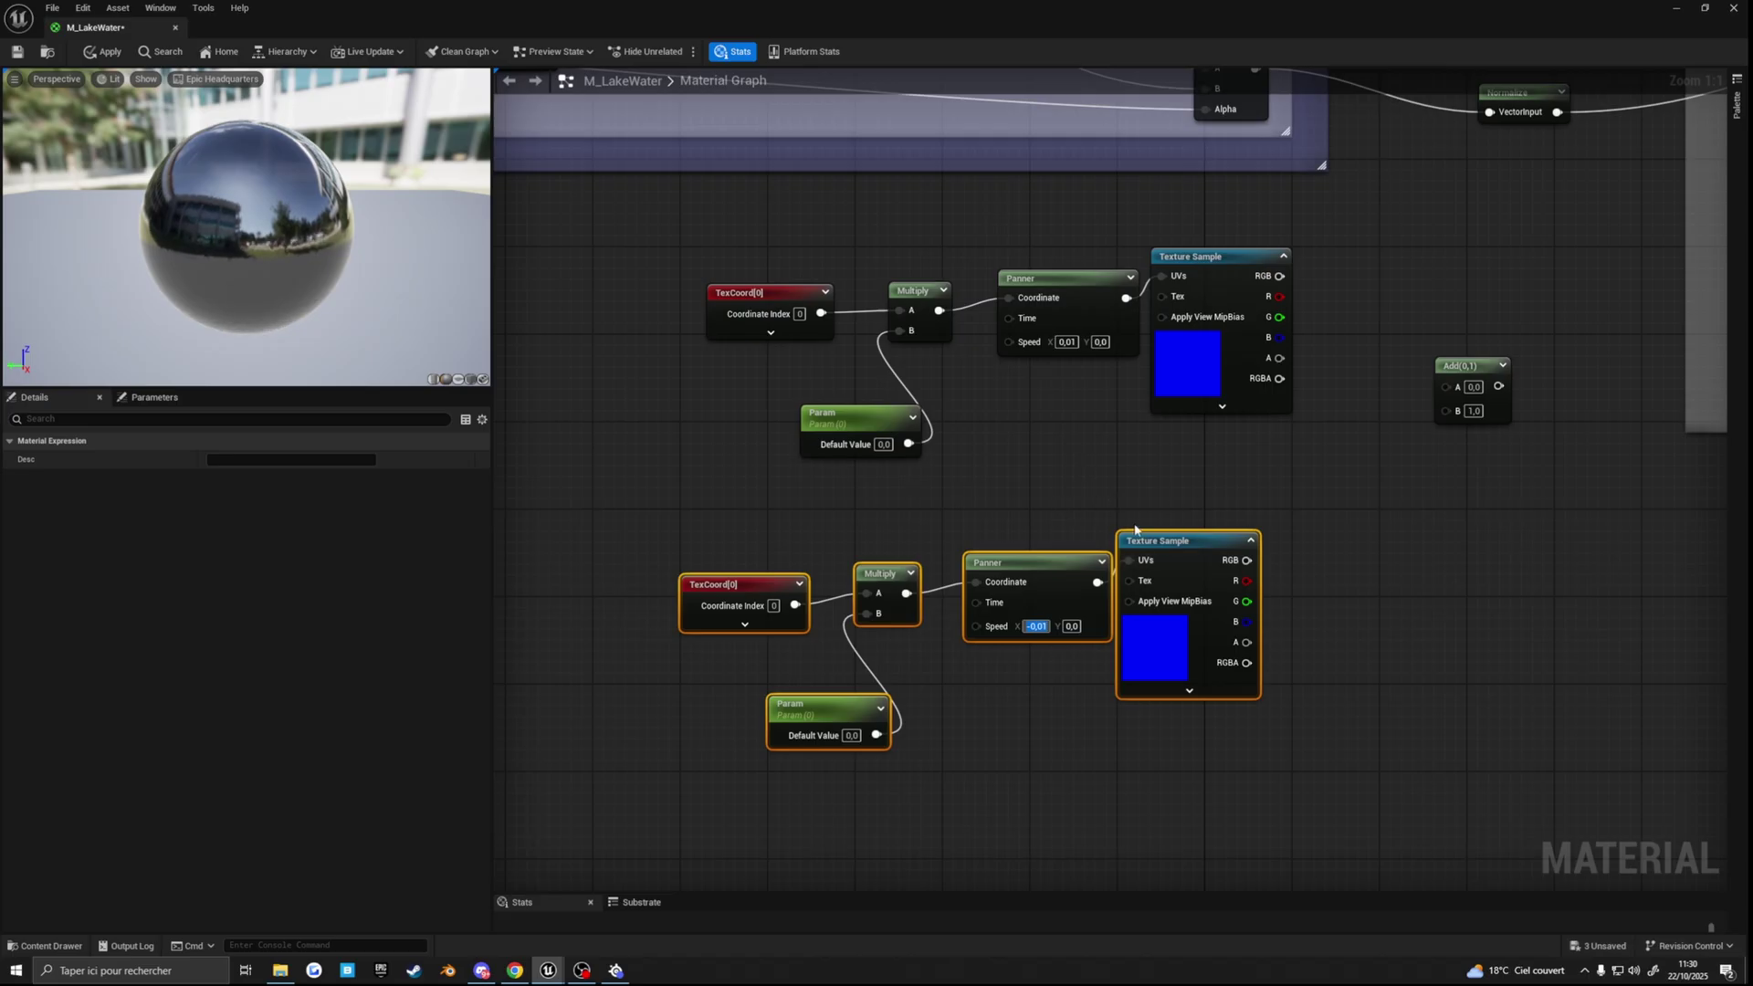
Step: Combine both texture samples' RGB outputs in the Add node and feed it into the Normalize node before SparkleWave
drag(1246, 561, 1445, 410)
drag(1278, 276, 1446, 387)
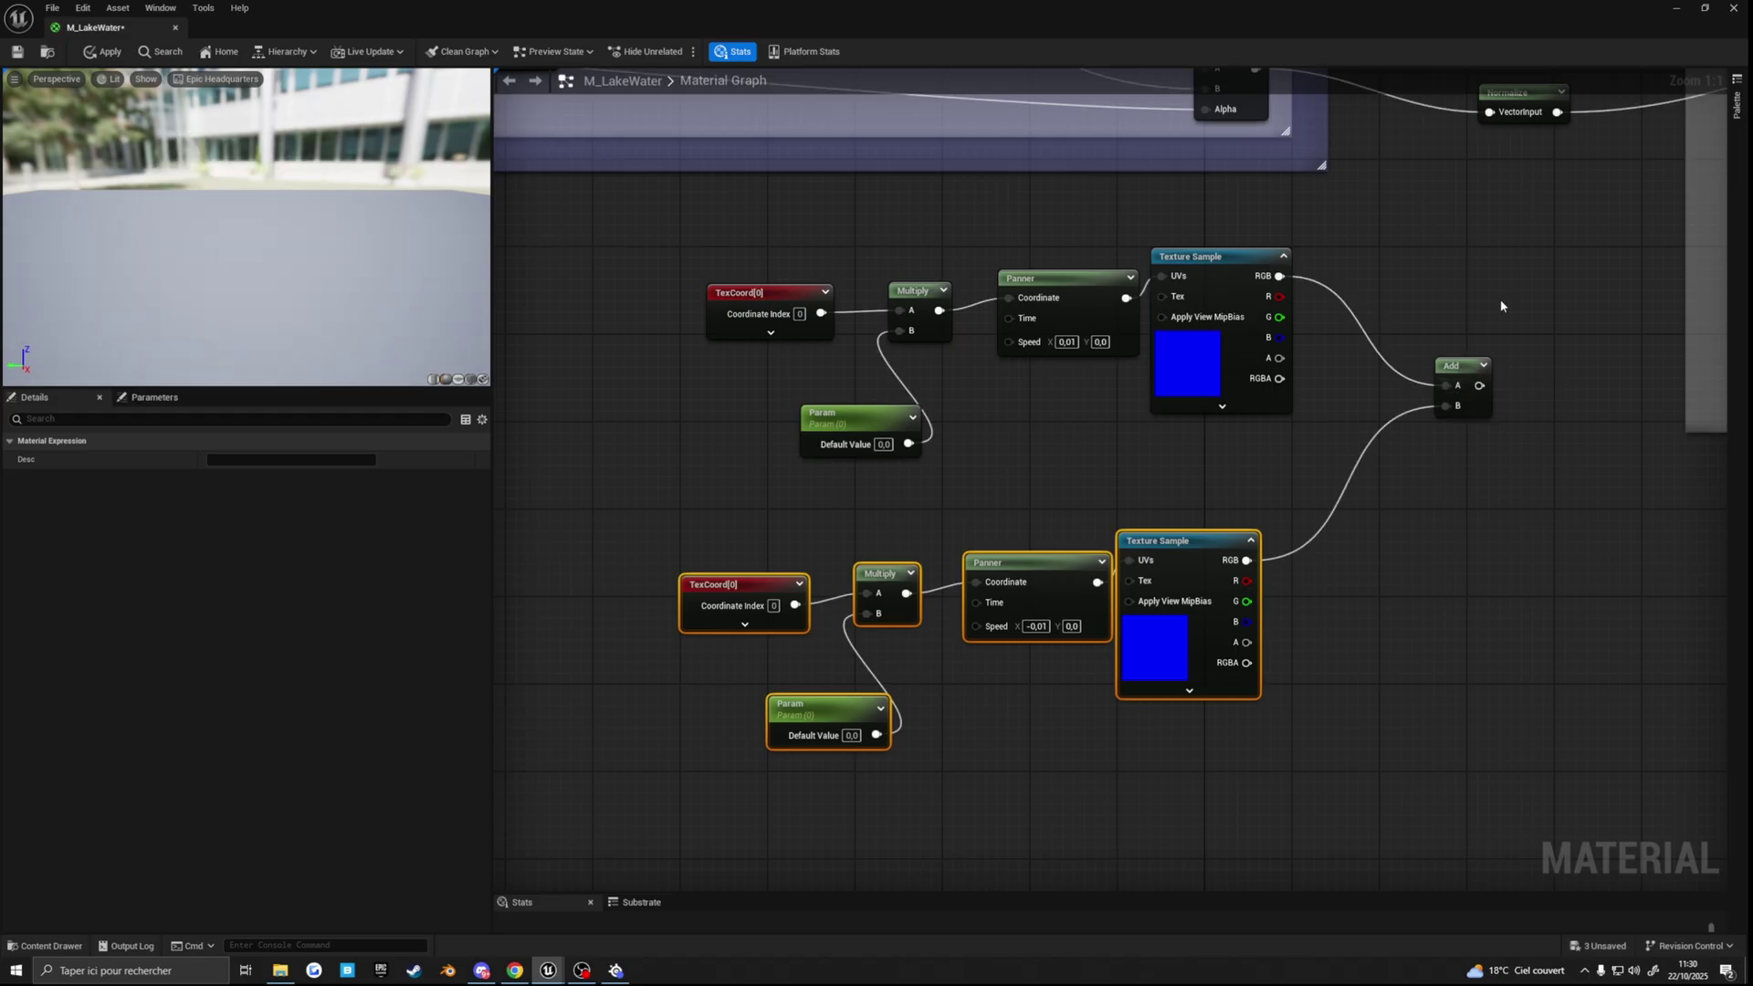
right_drag(1504, 307, 1265, 424)
drag(1225, 489, 1249, 229)
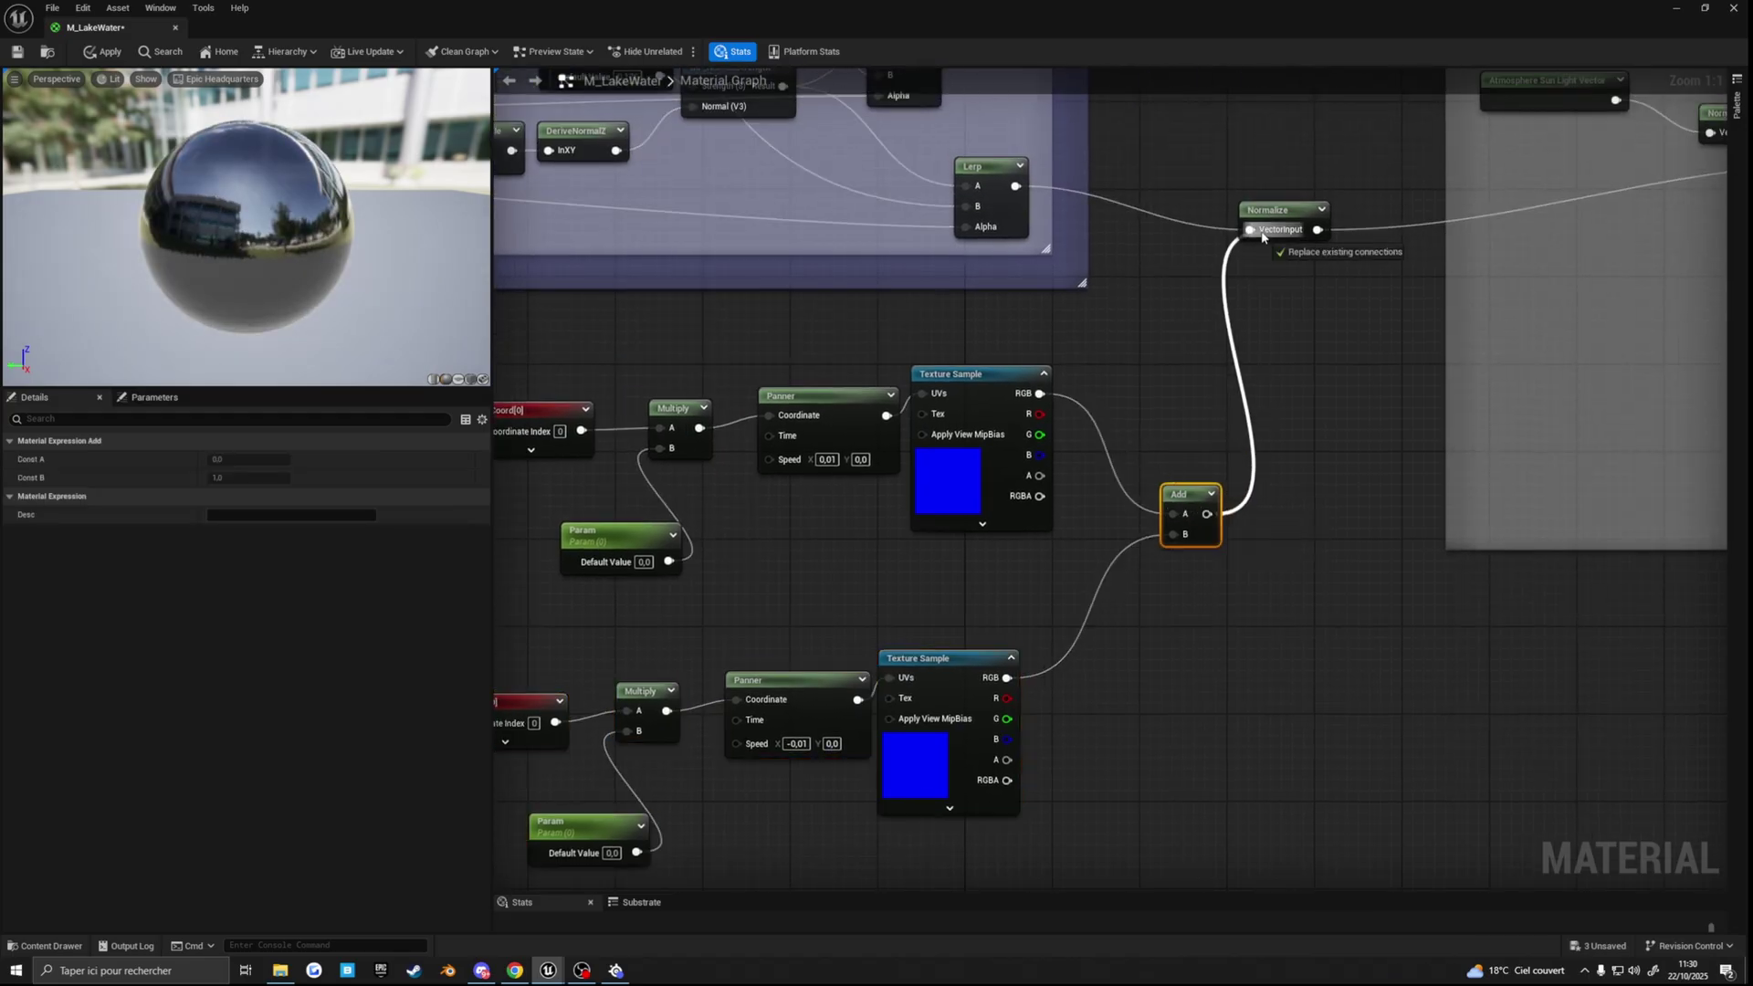
right_drag(1190, 370, 1348, 356)
Step: Apply the material and set the tiling parameter's default value to about 237,8 while viewing the lake in the level
click(111, 56)
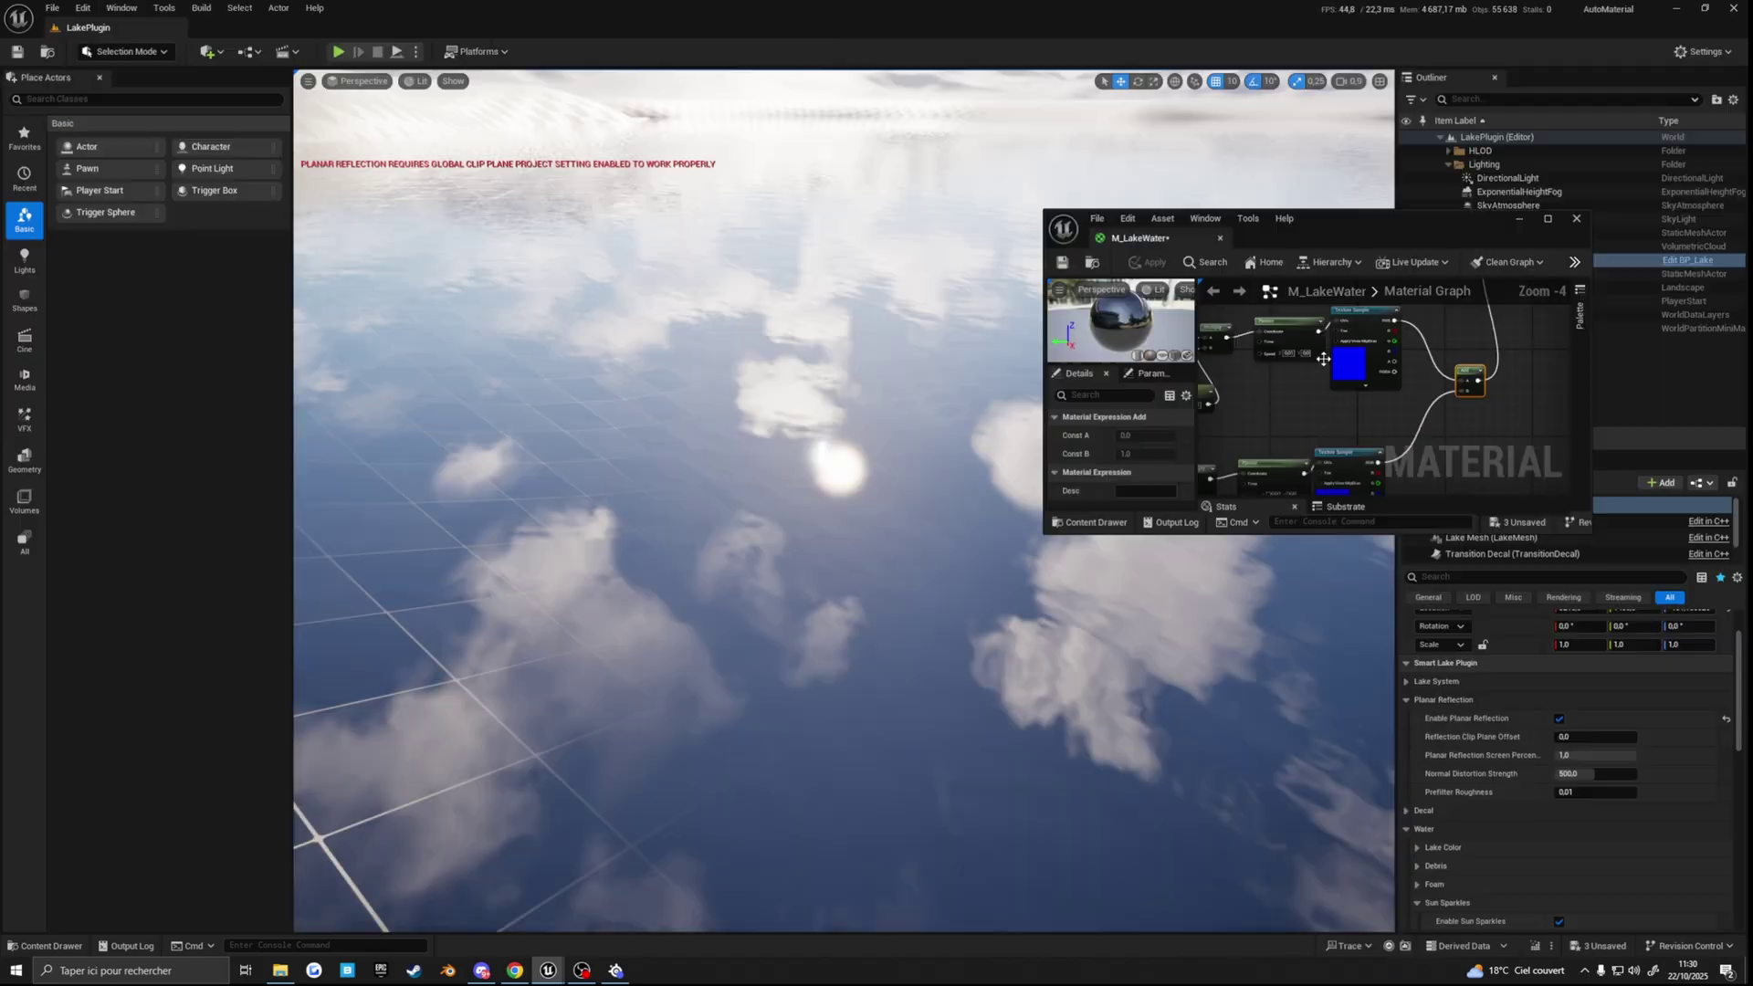
scroll(1406, 378, down, 2)
scroll(1274, 387, up, 4)
right_drag(1273, 387, 1223, 392)
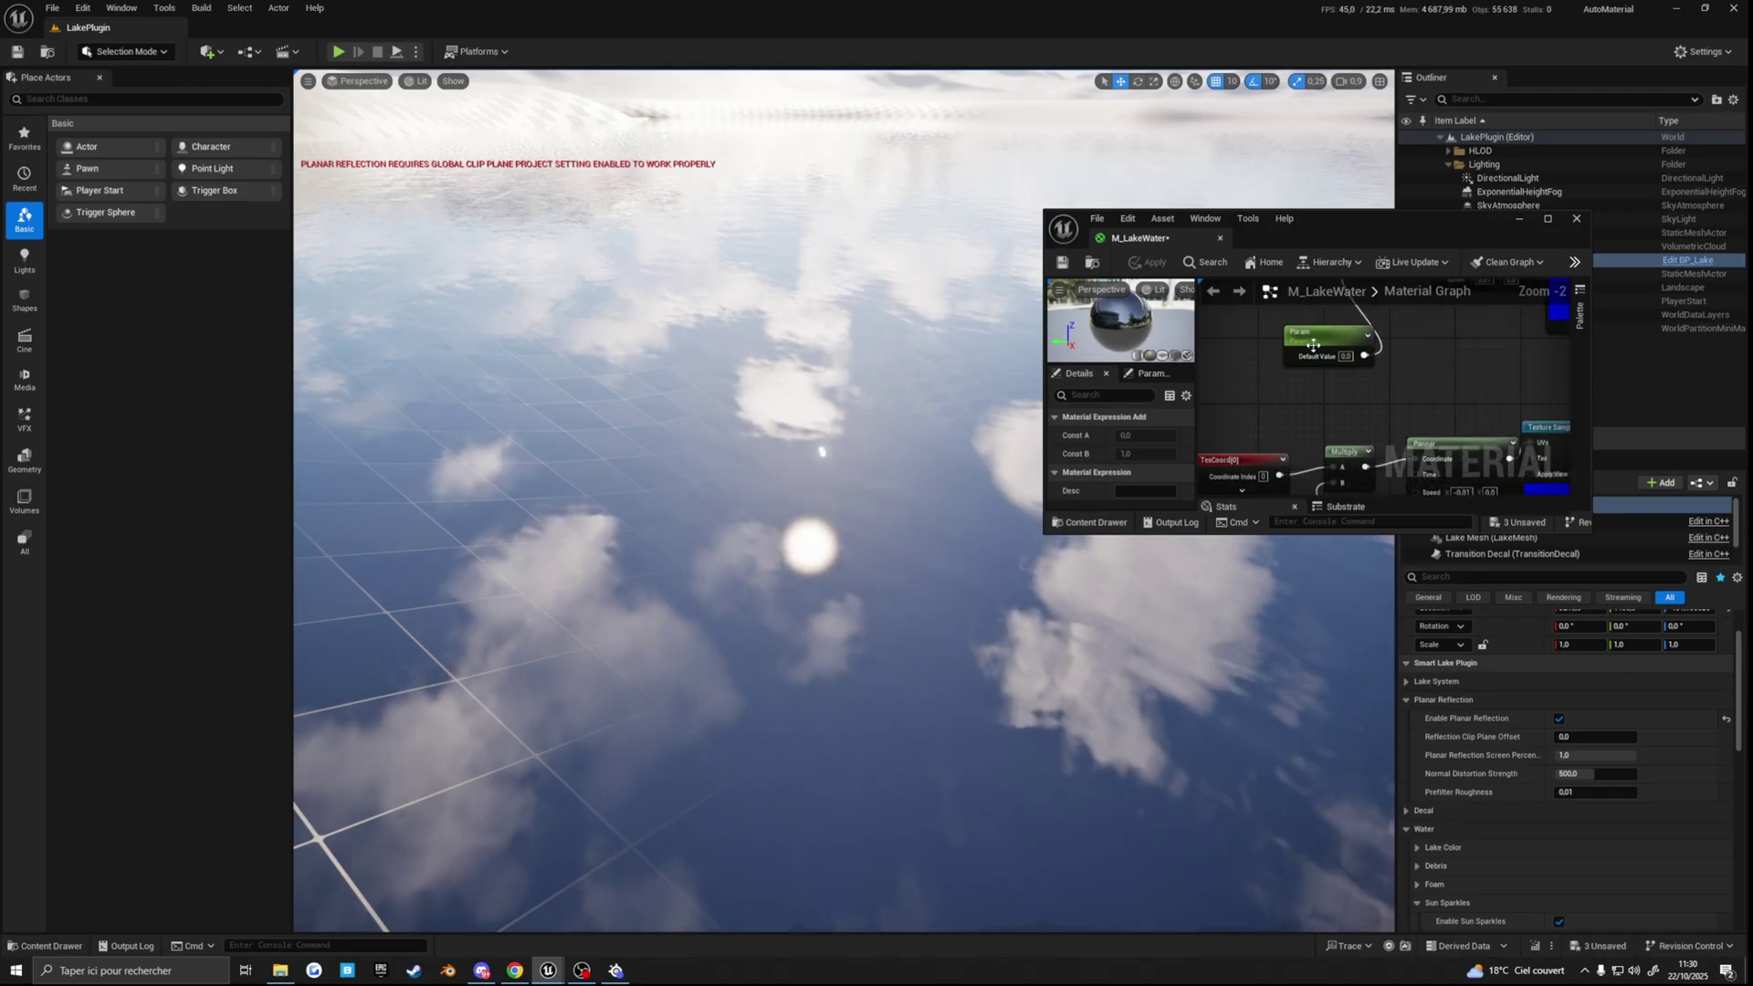
click(1312, 339)
drag(1141, 472, 1388, 472)
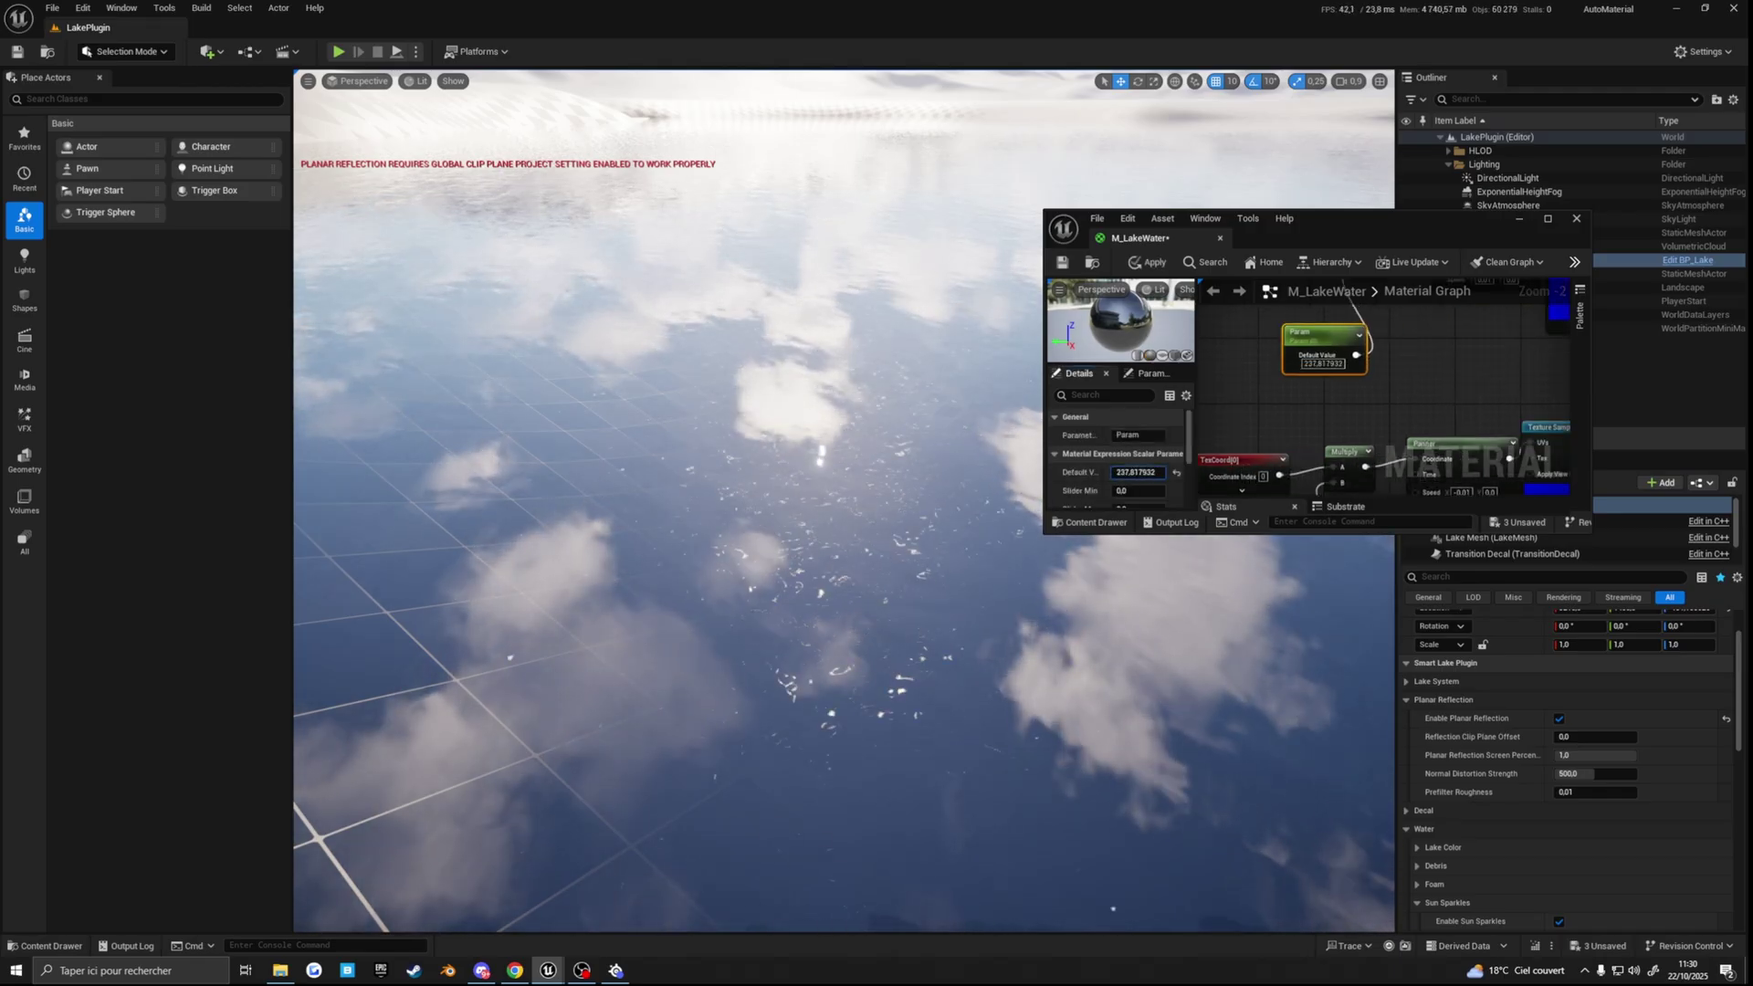
Step: Examine the sun sparkles that the panned texture chains produce on the lake surface in the LakePlugin level
right_drag(913, 475, 844, 424)
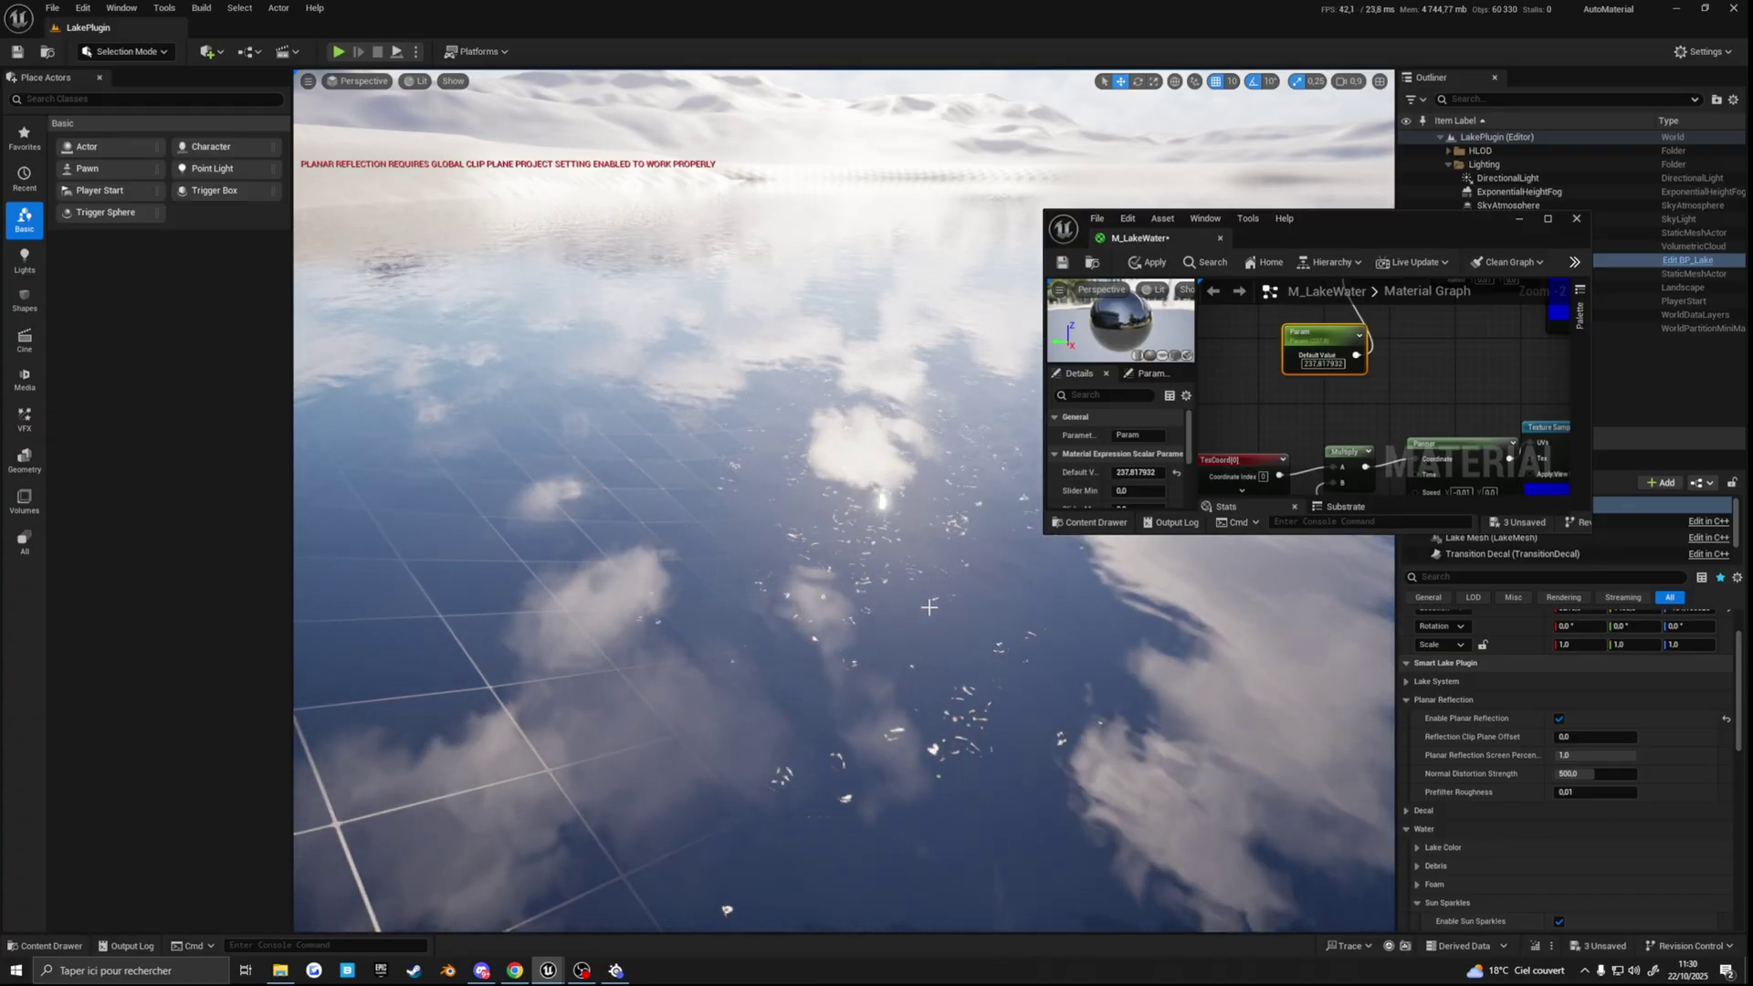
right_drag(935, 728, 951, 673)
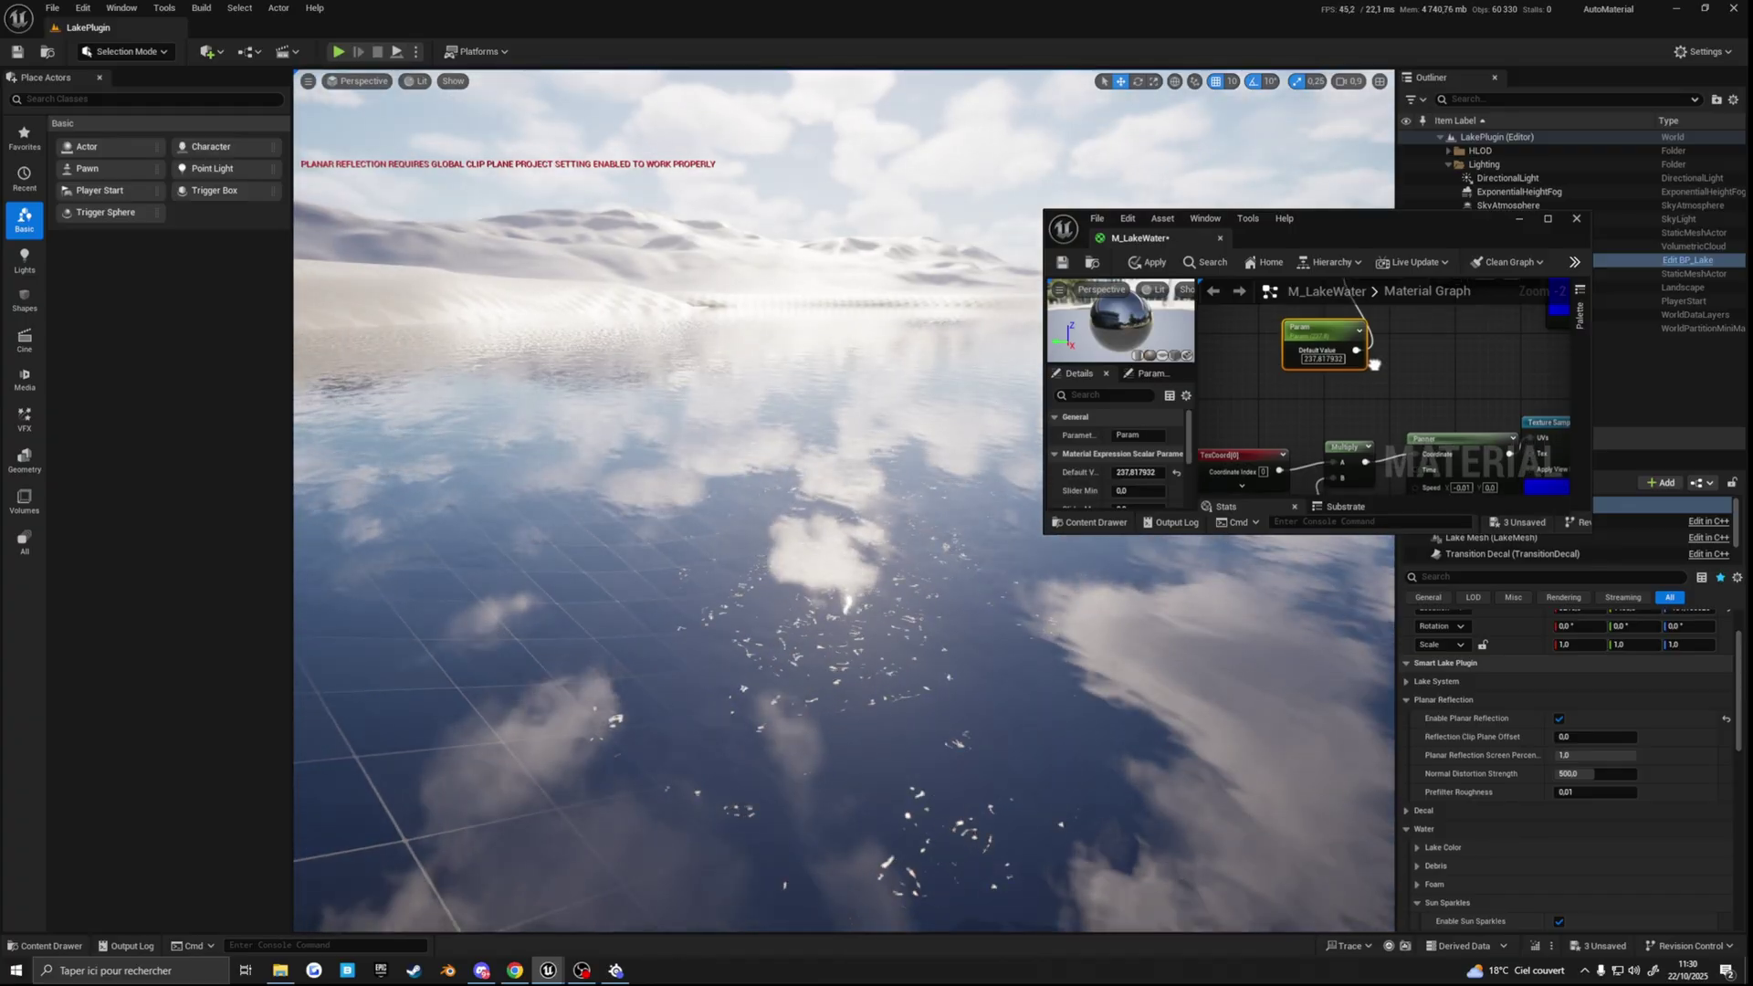
right_drag(1371, 365, 1309, 302)
scroll(1362, 408, down, 2)
mouse_move(1368, 457)
right_down()
mouse_move(1364, 368)
mouse_move(1347, 423)
mouse_move(1369, 442)
right_up()
scroll(1363, 369, down, 2)
scroll(1374, 388, up, 2)
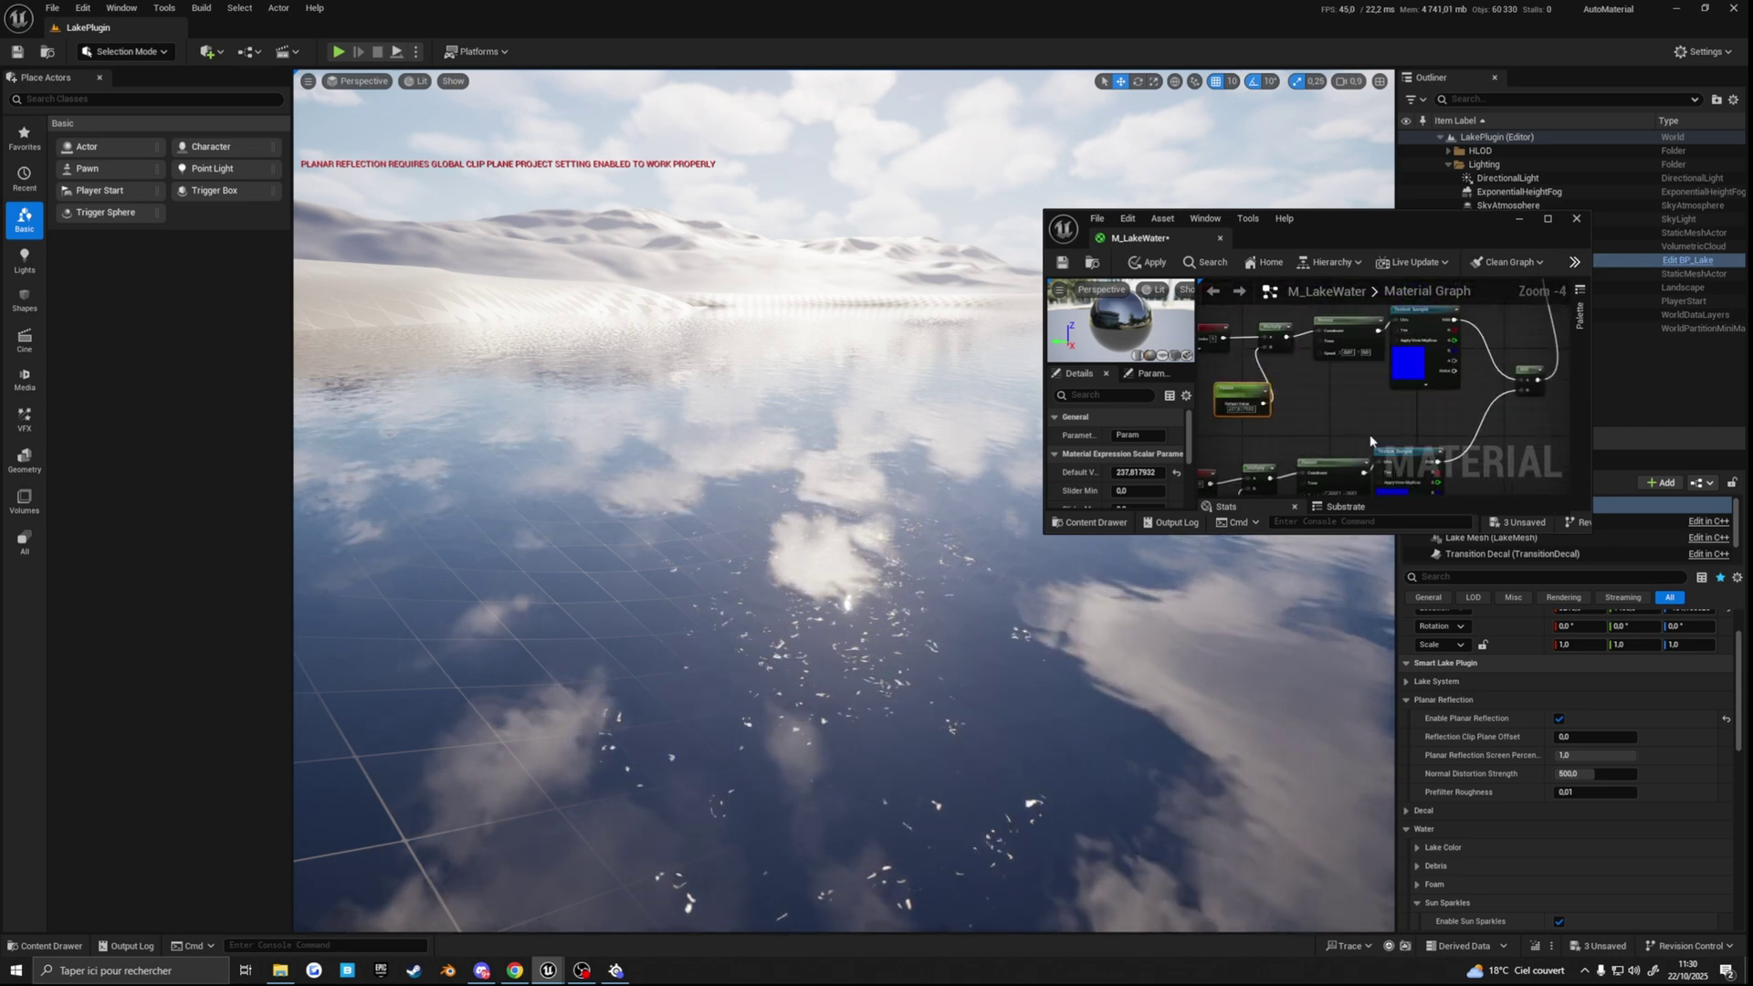
Step: Delete the two panned T_Water_N texture chains and their Add node from the M_LakeWater graph
click(1548, 219)
right_drag(676, 279, 1016, 462)
scroll(925, 362, up, 3)
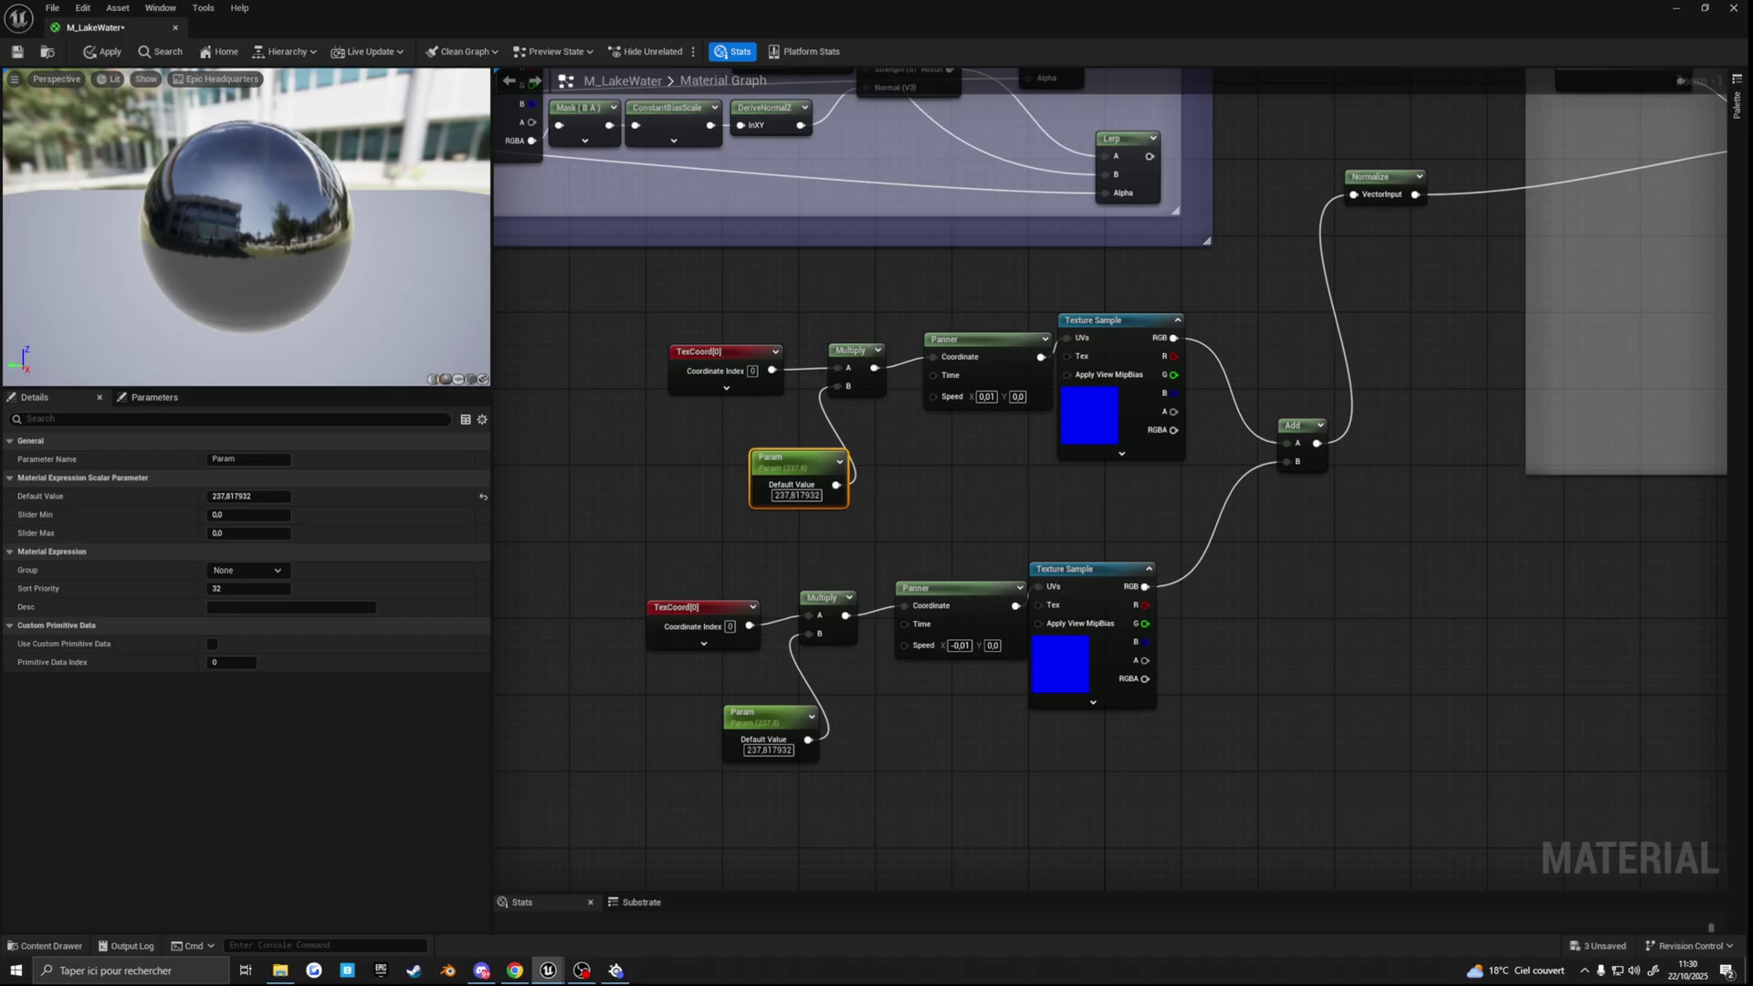
right_drag(1164, 443, 1093, 382)
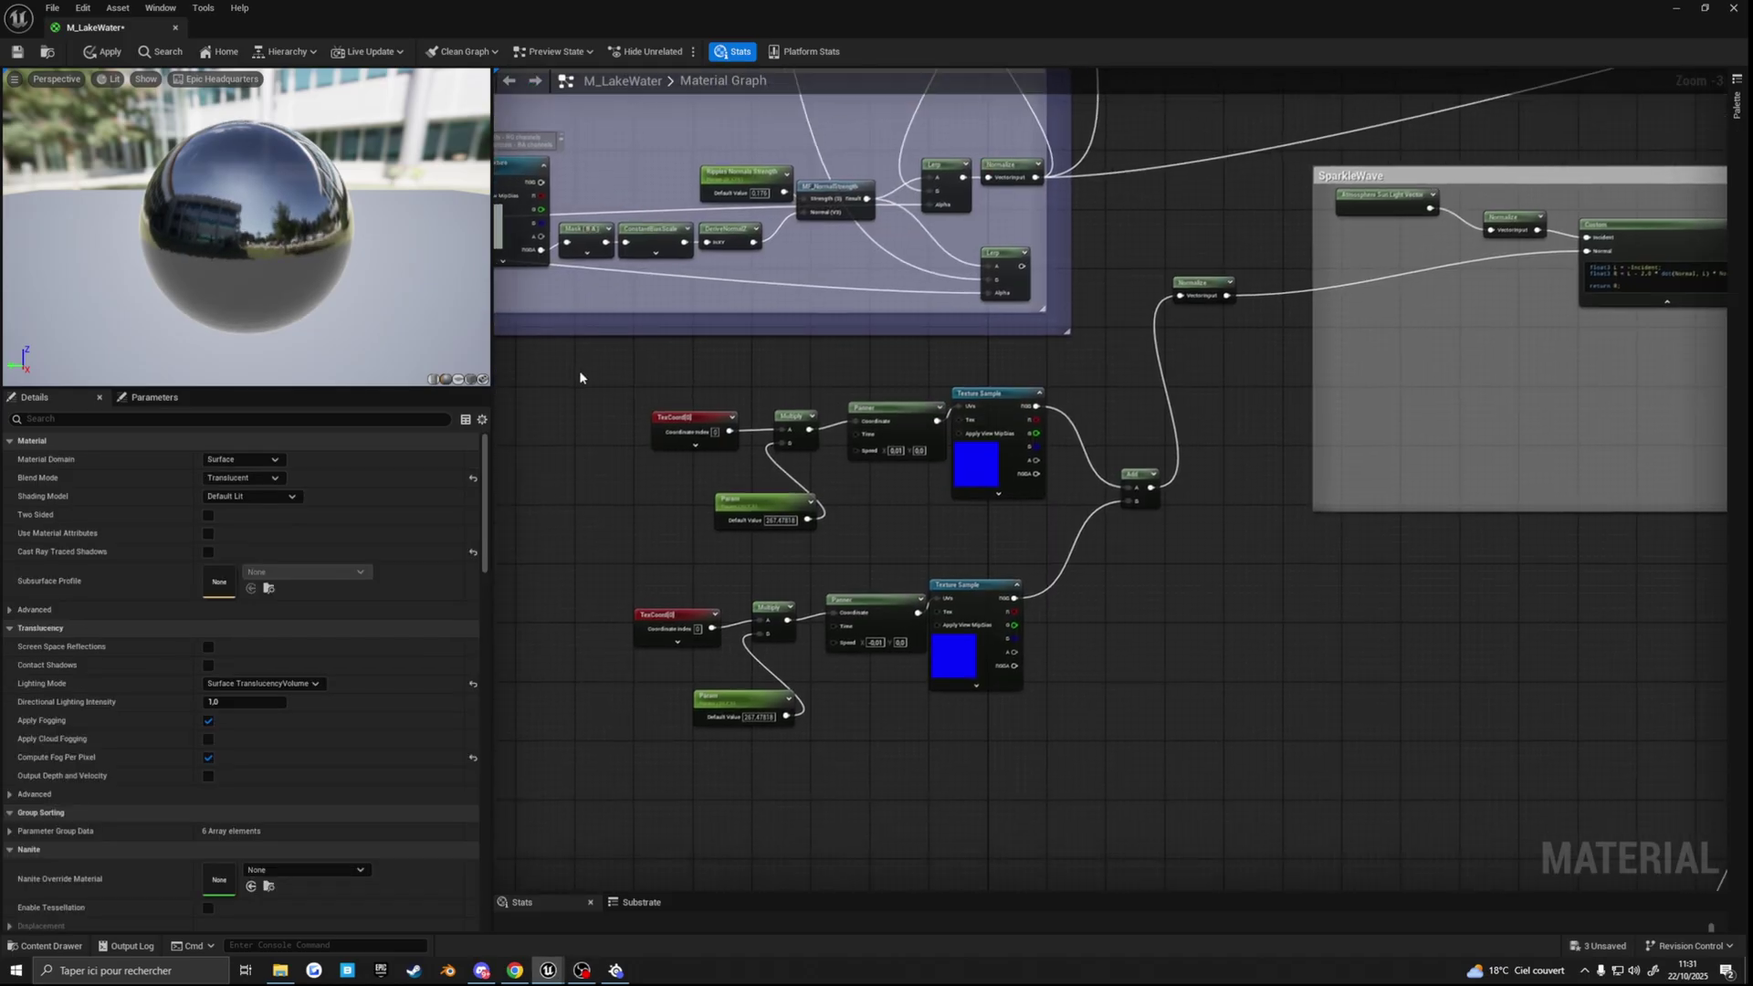
drag(579, 370, 1201, 709)
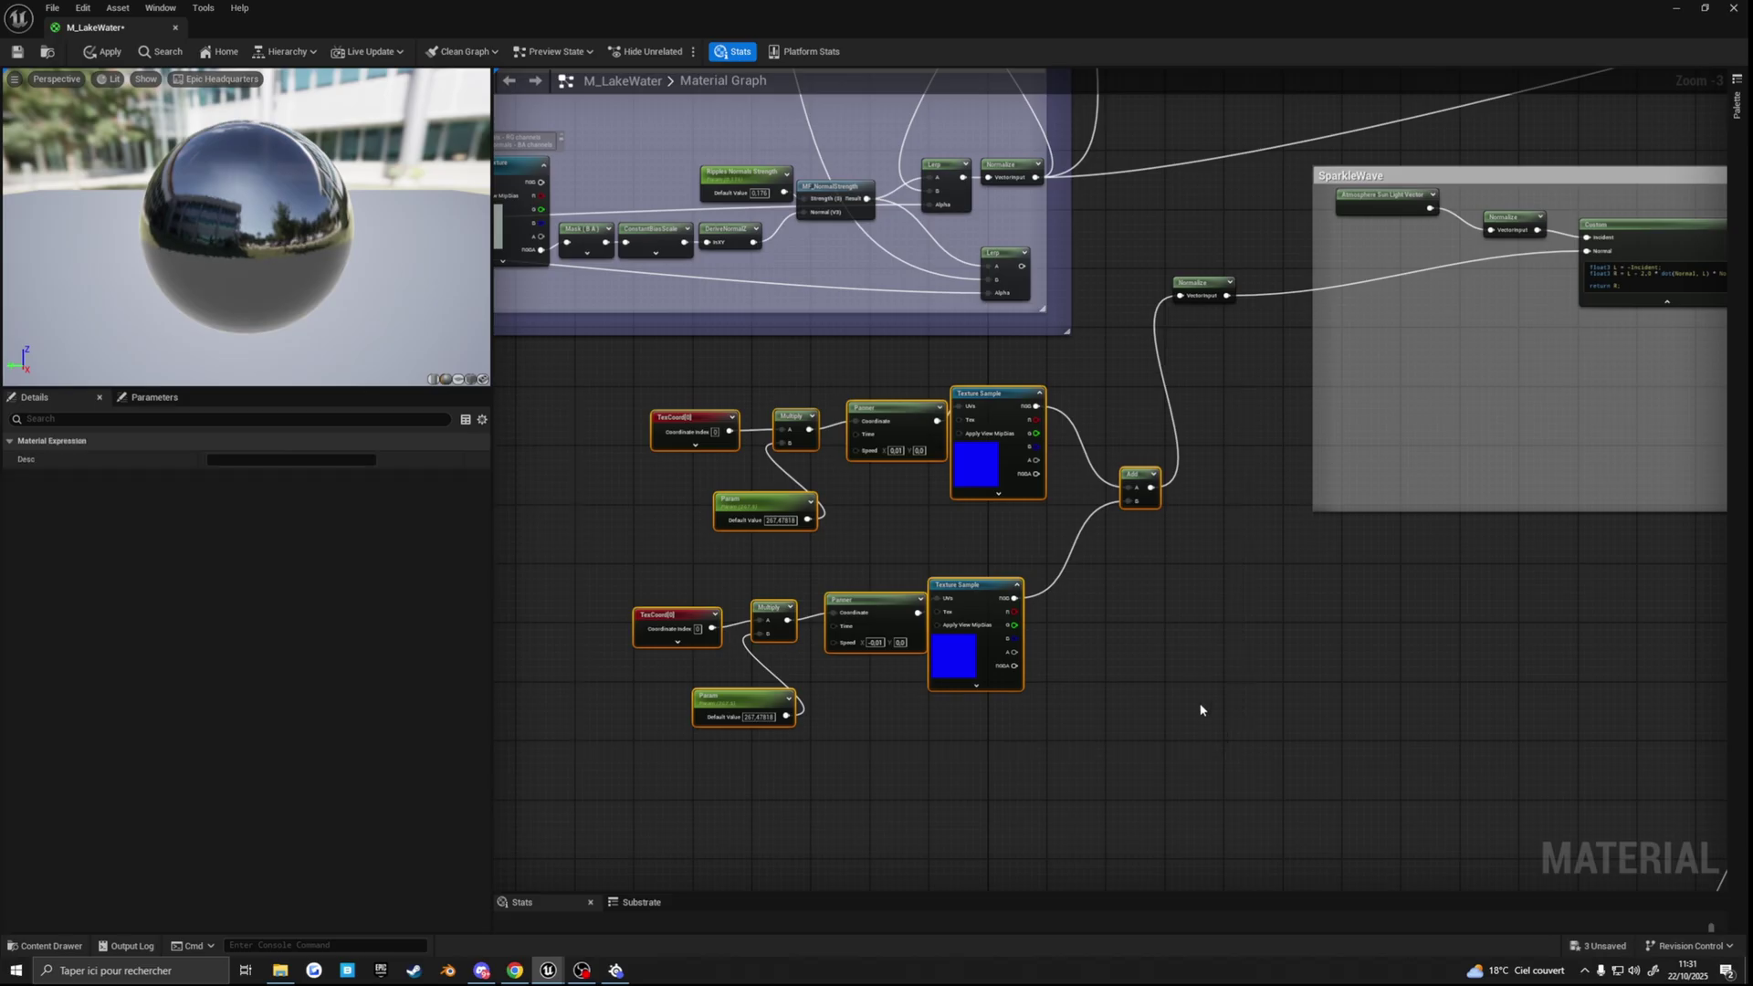
key(Delete)
Step: Reconnect the lower Lerp's output to the Normalize node before SparkleWave and move that node closer to the normals group
scroll(1015, 452, up, 3)
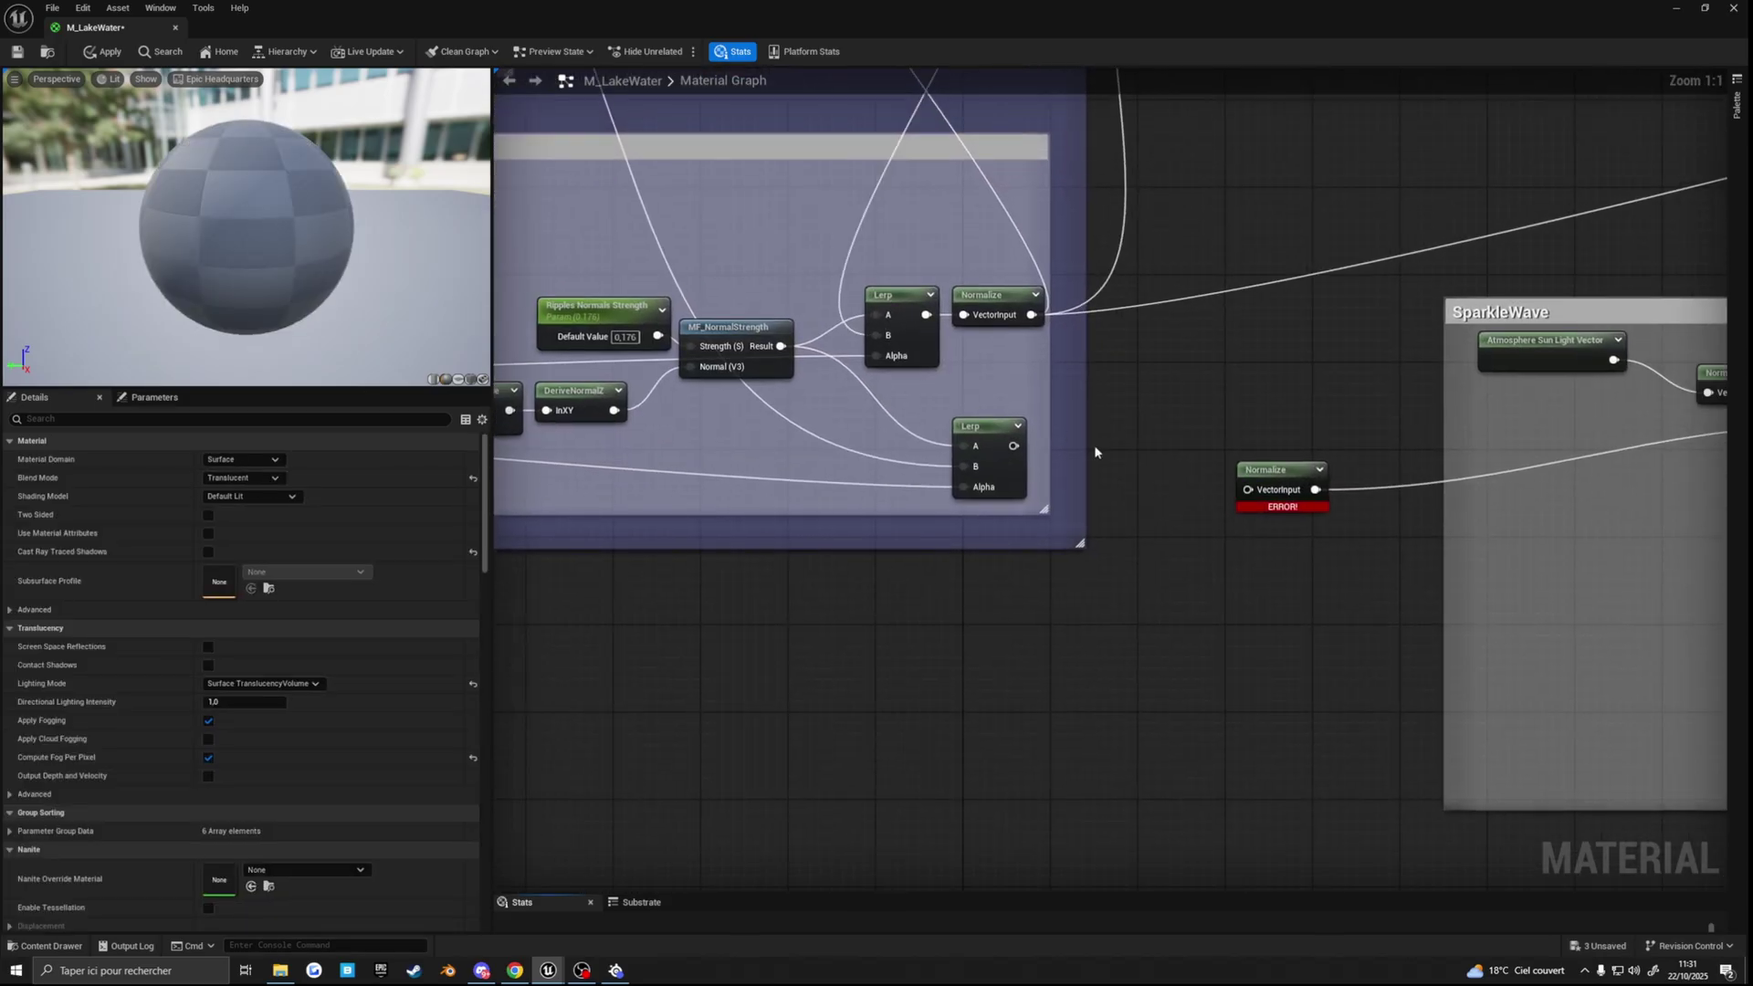
drag(1011, 447, 1248, 490)
drag(1271, 477, 1197, 461)
Step: Survey the SparkleWave group from the incoming normals to its final nodes
right_drag(1353, 445, 783, 508)
scroll(946, 498, down, 4)
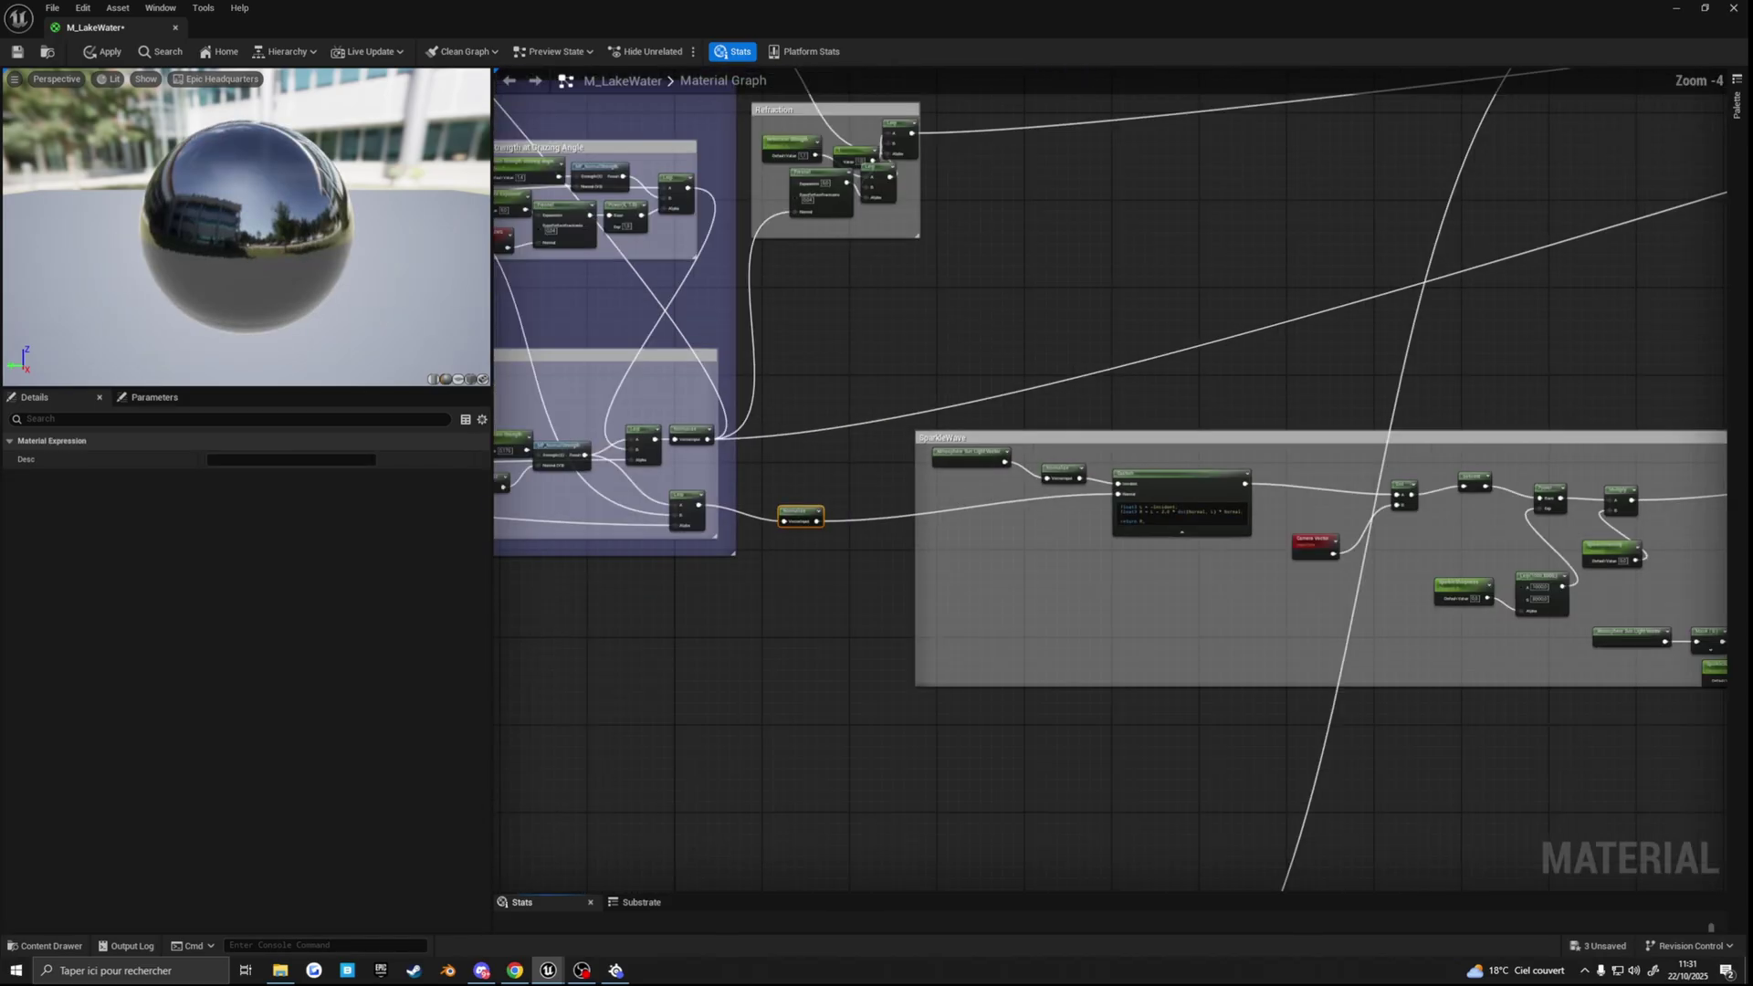
right_drag(1172, 526, 1102, 462)
scroll(1102, 462, up, 2)
scroll(971, 572, down, 2)
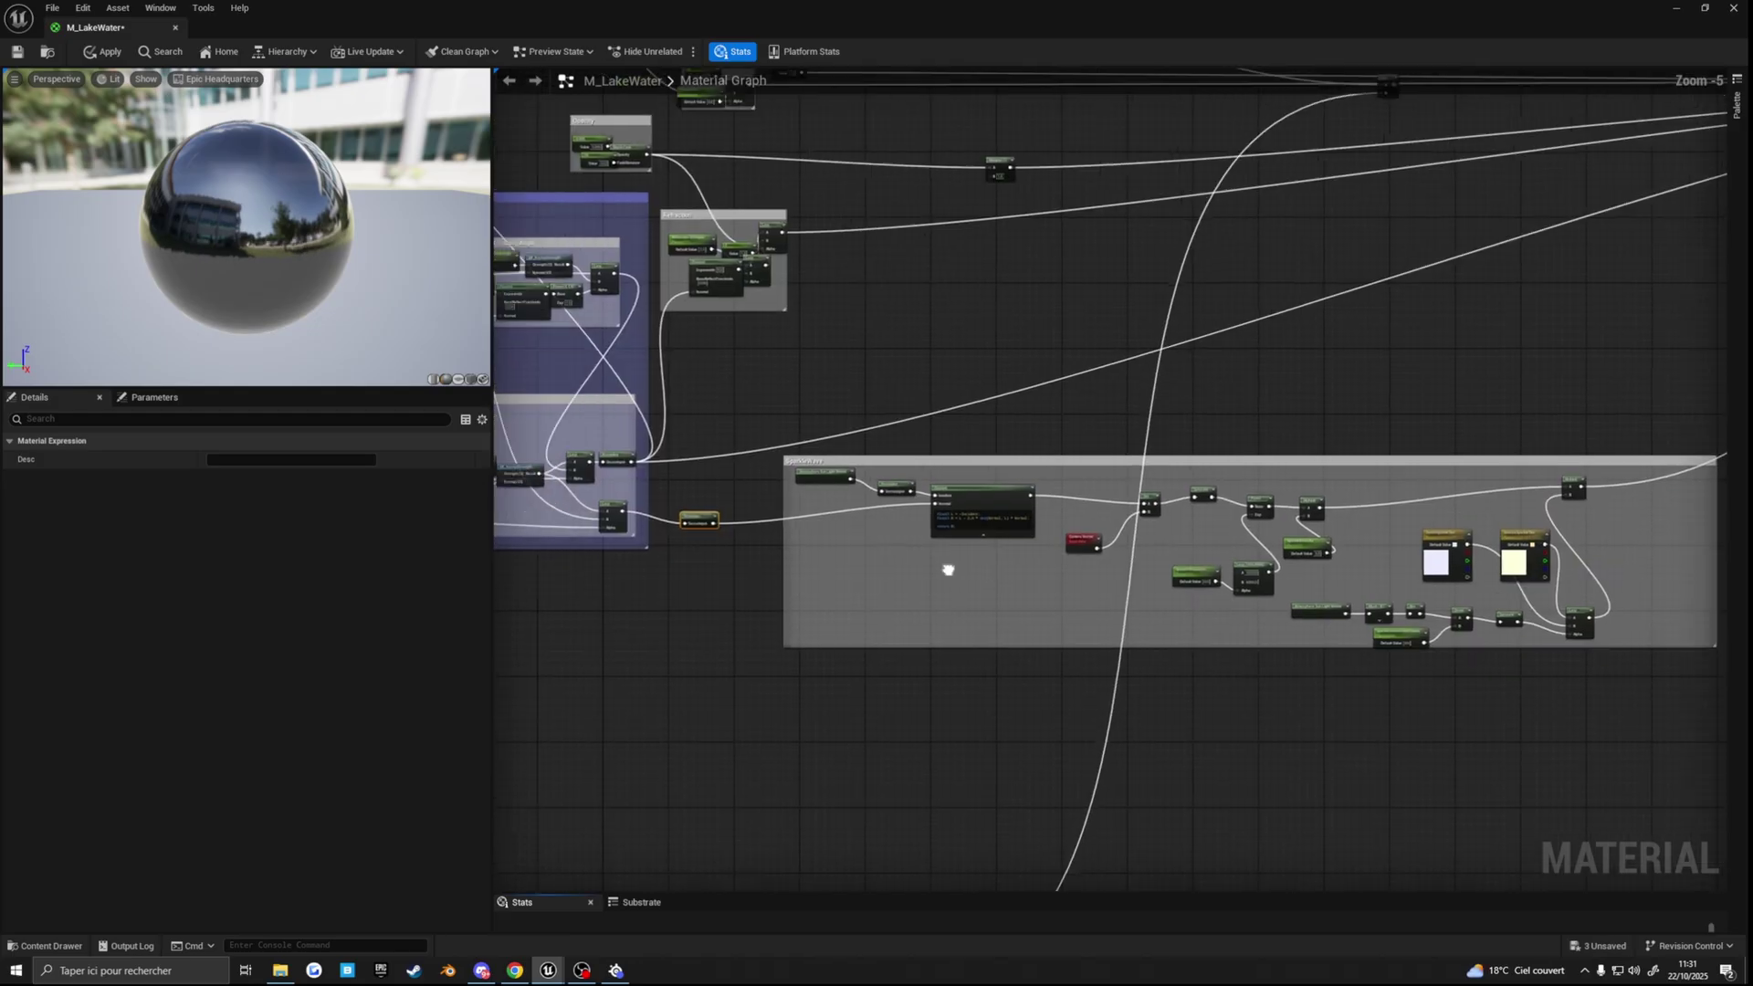
scroll(1141, 556, up, 4)
right_drag(1141, 556, 949, 576)
right_drag(1123, 442, 963, 463)
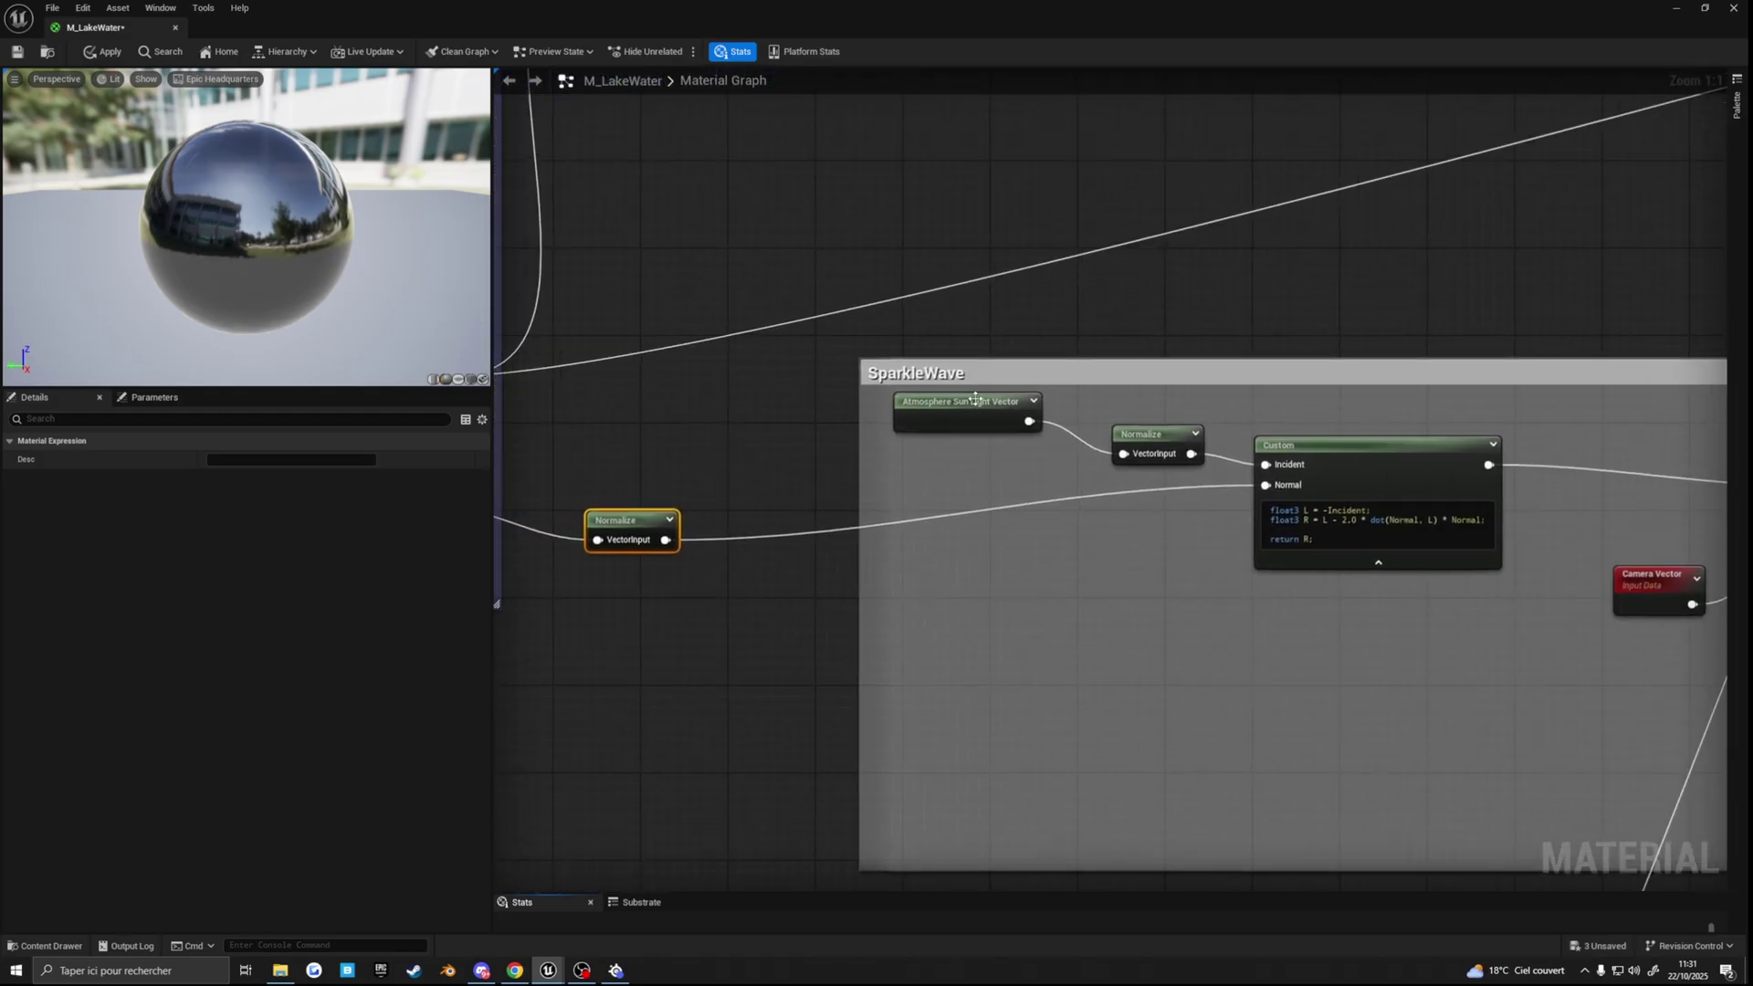
Step: Trace the Atmosphere Sun Light Vector through its Normalize node into the Custom node and inspect that node's reflection code
click(1044, 440)
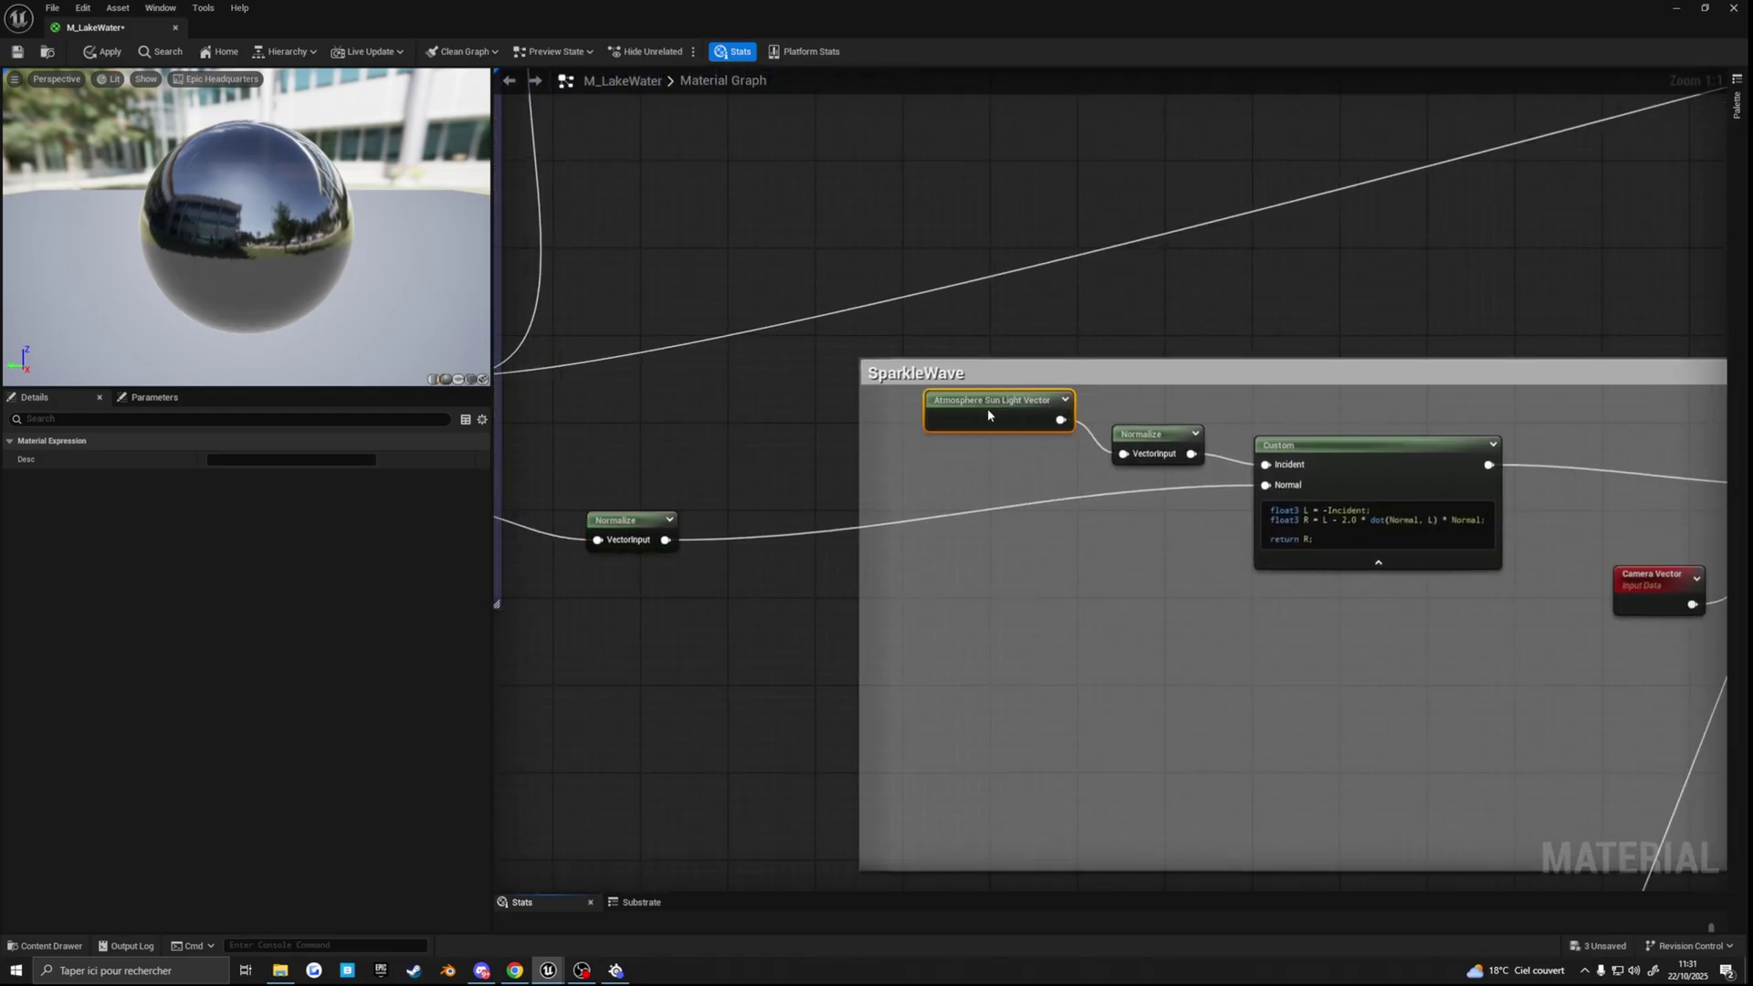
right_drag(1000, 430, 955, 458)
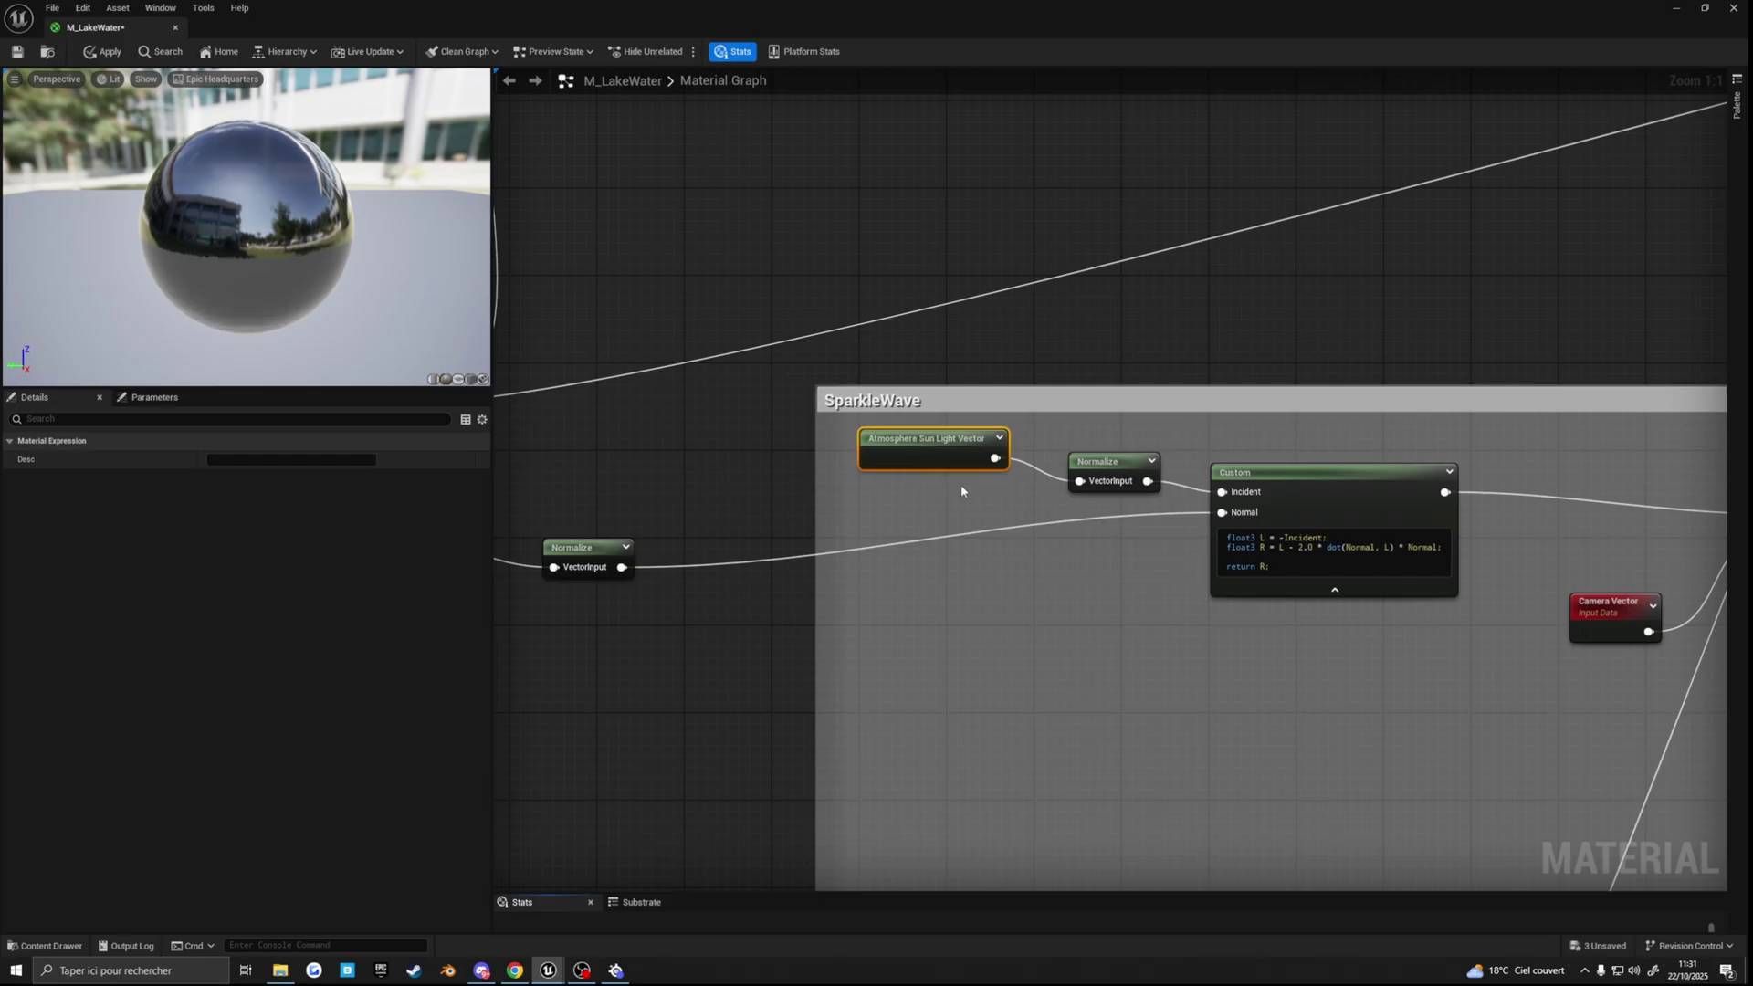
drag(947, 450, 934, 449)
right_drag(1018, 495, 943, 489)
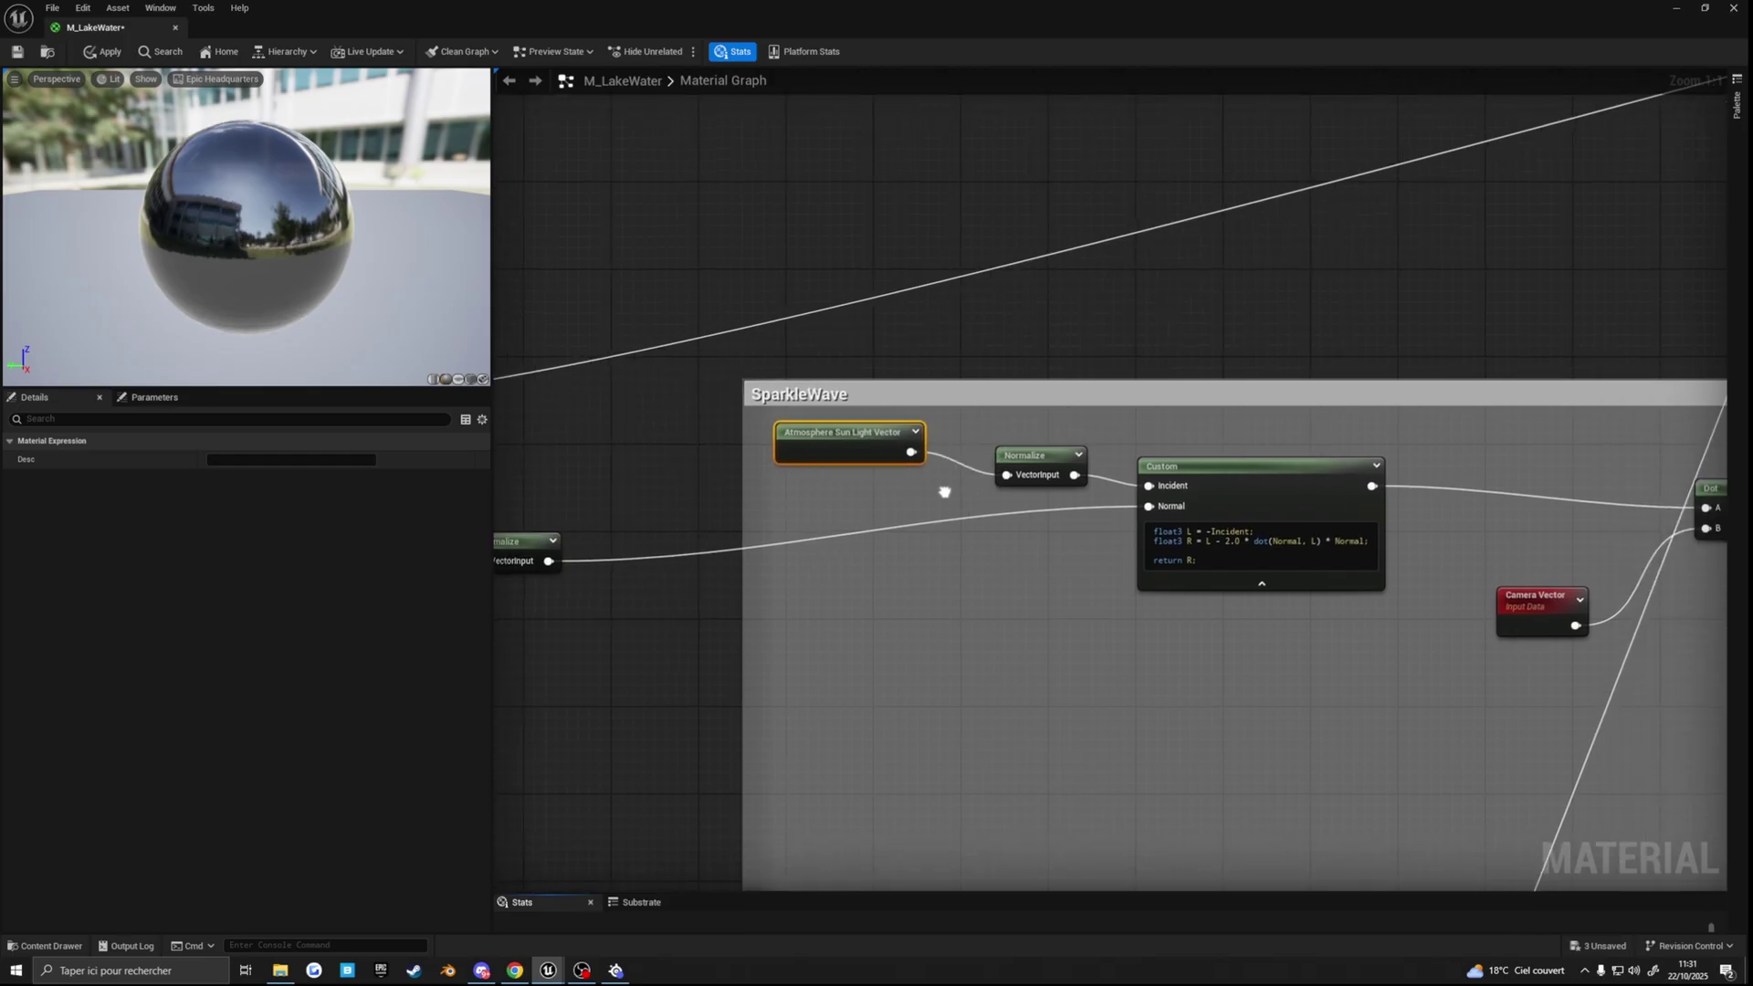
drag(1034, 459, 983, 448)
right_drag(1053, 505, 999, 493)
click(1154, 463)
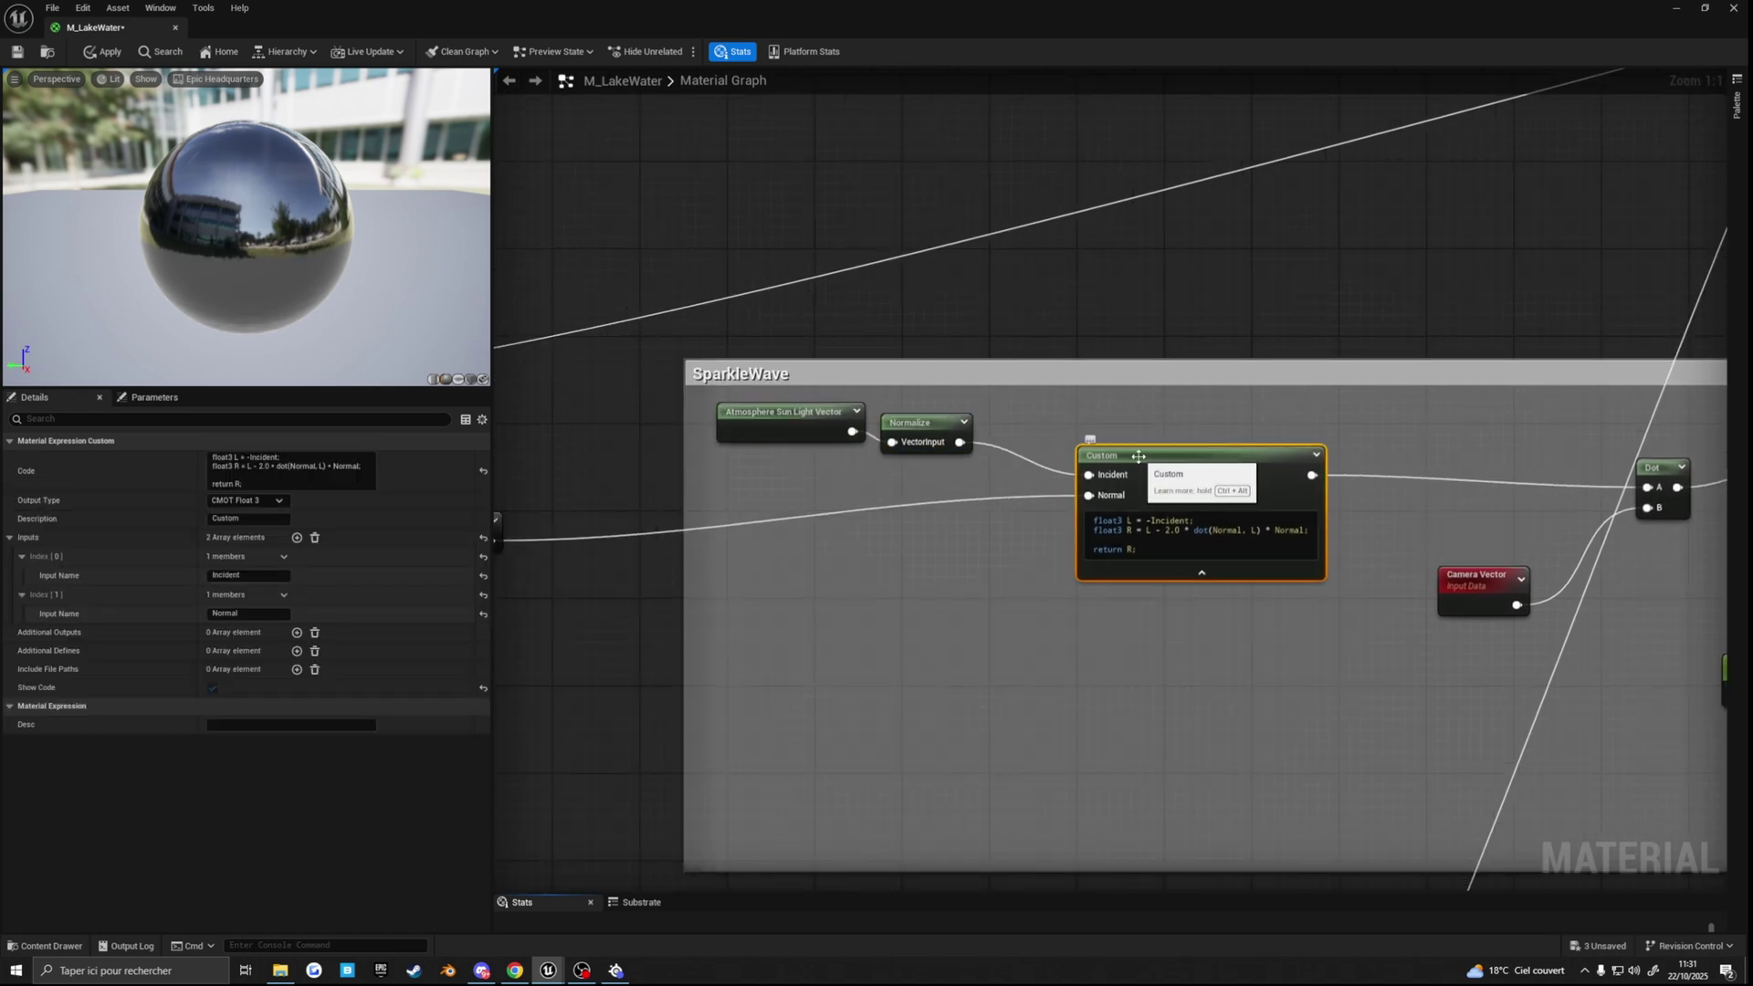
Step: Add a new Custom node below the existing one in the SparkleWave group
right_drag(1114, 641, 953, 559)
right_click(1002, 579)
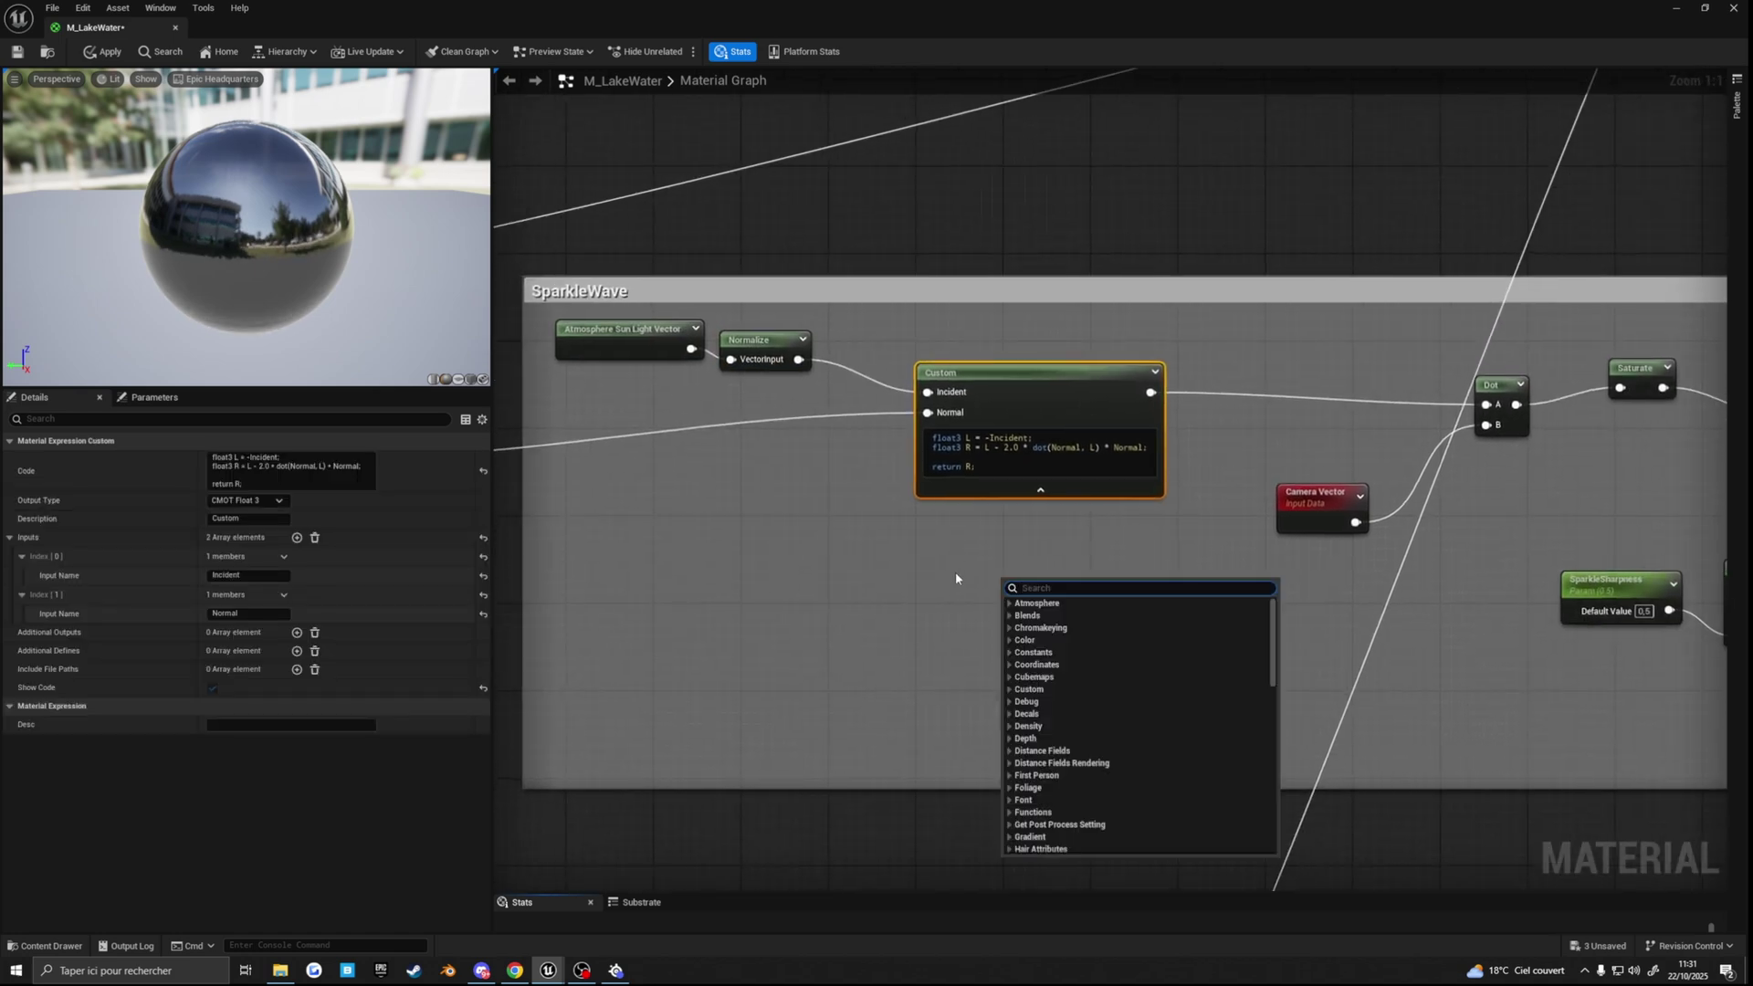
text(cus)
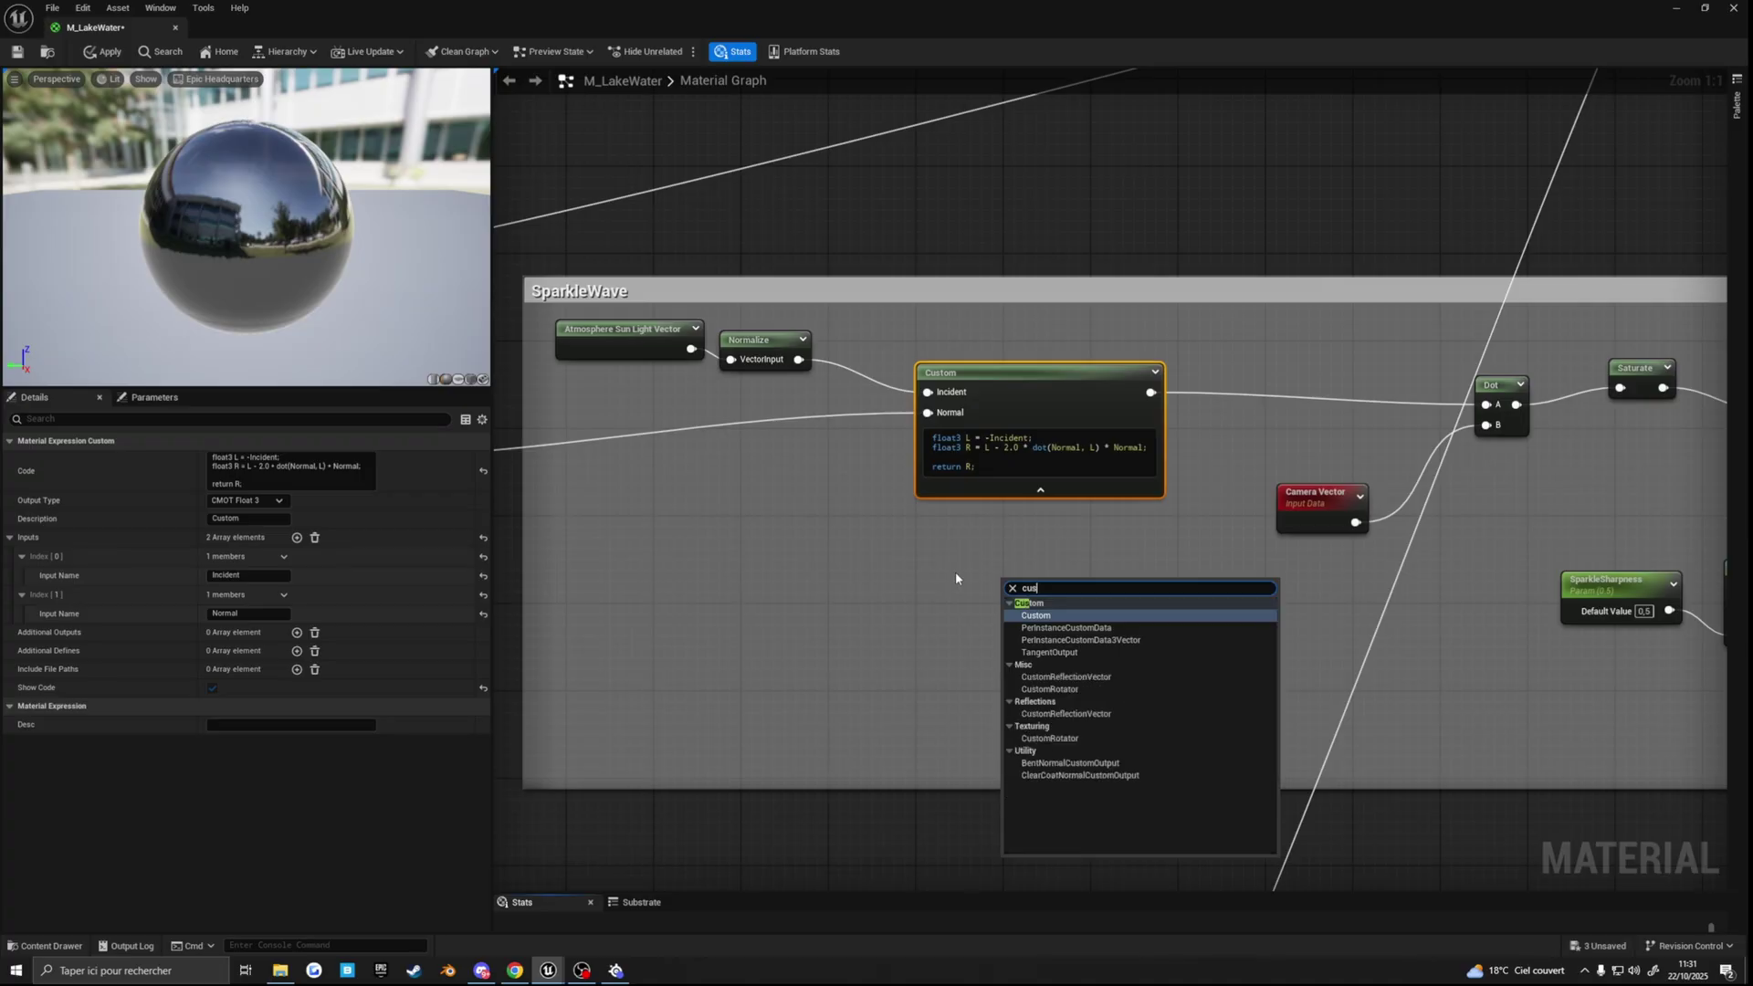
click(1036, 616)
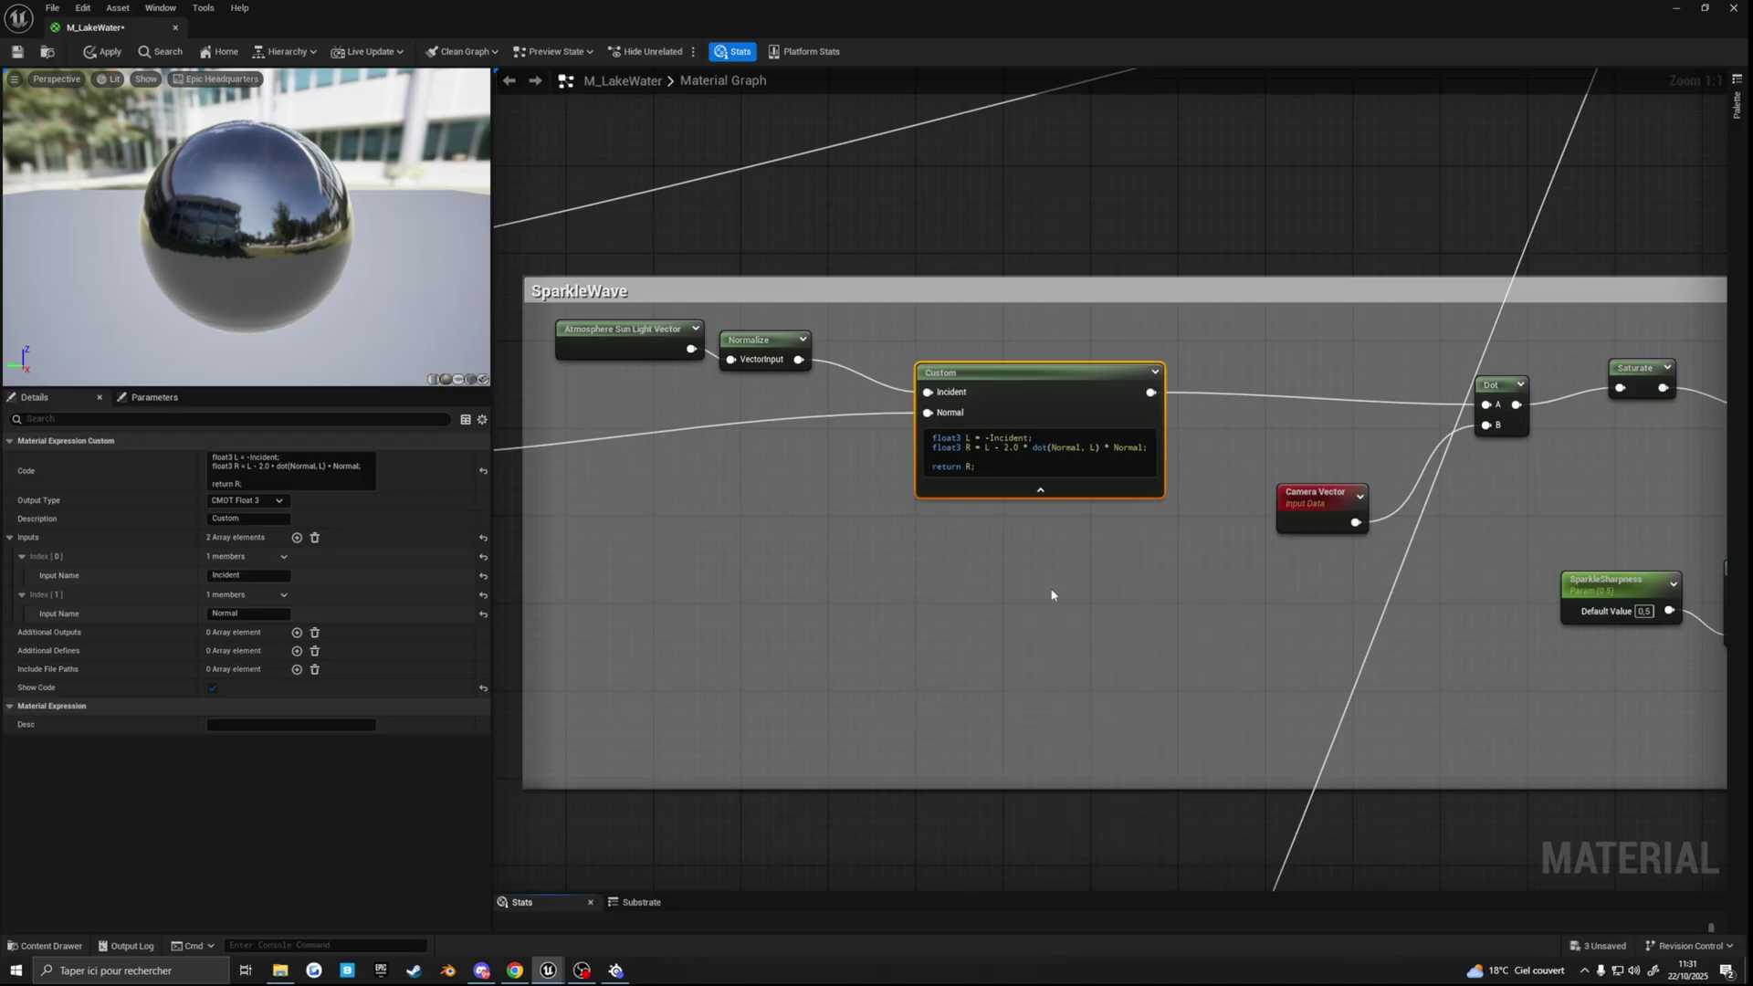
drag(1048, 592, 975, 554)
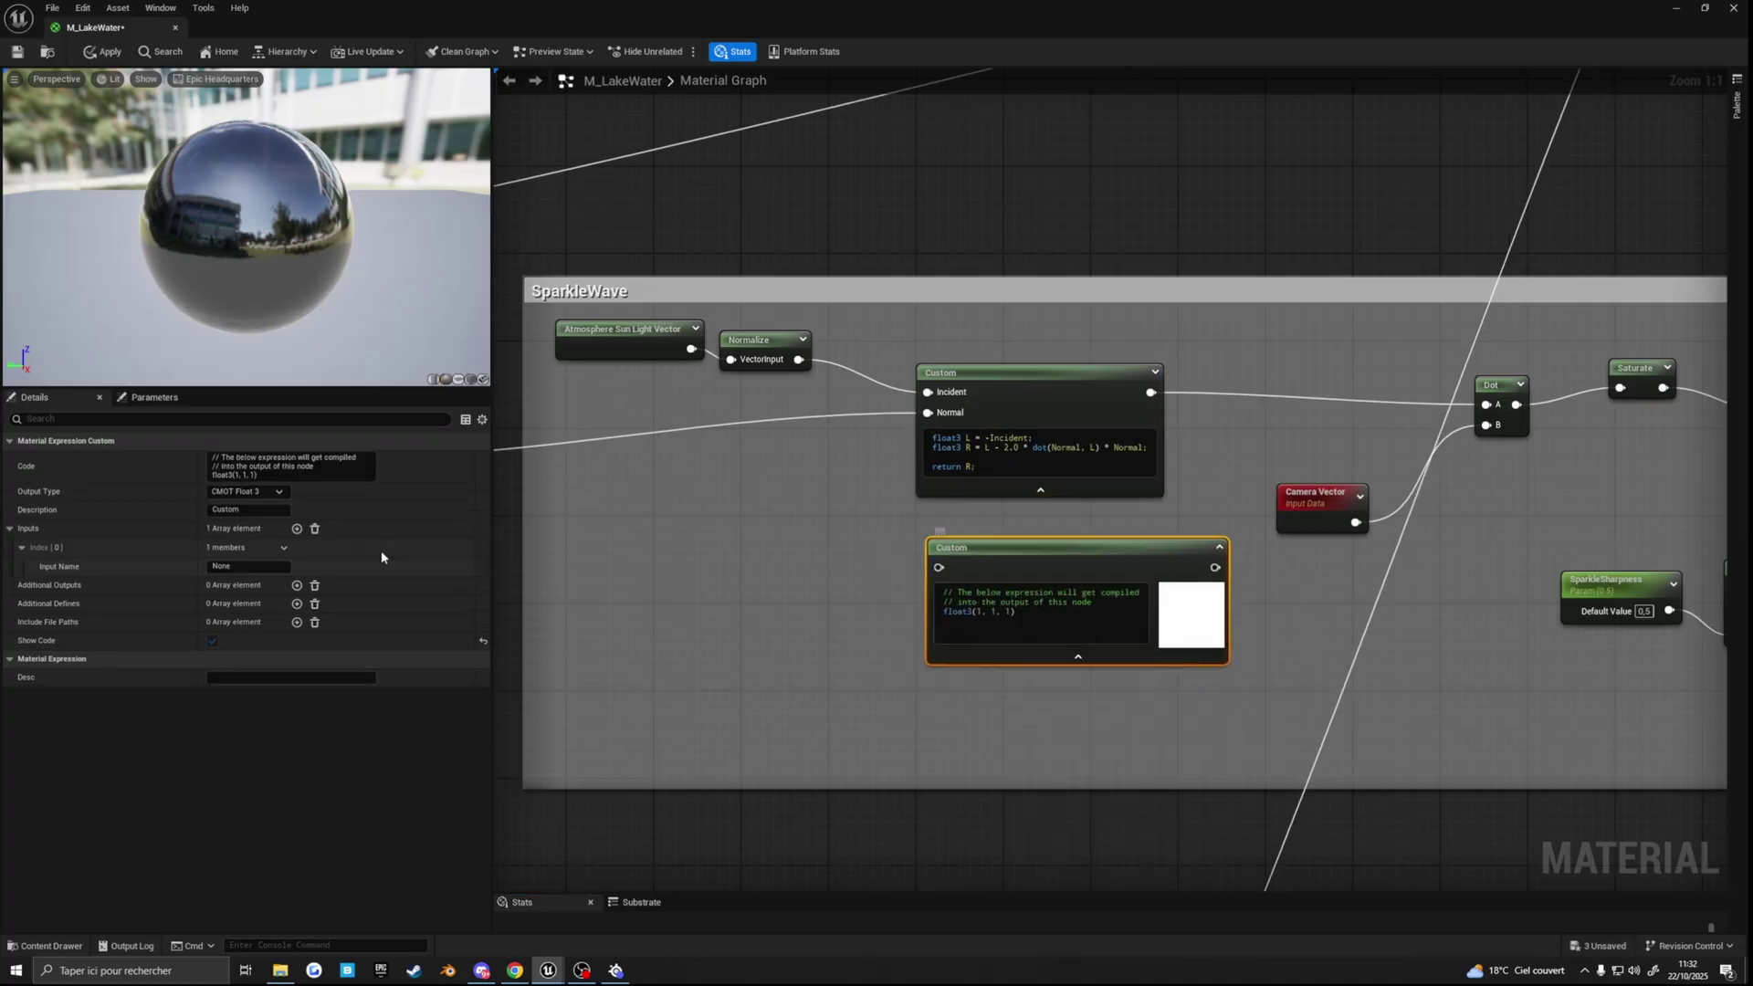
Step: Examine the Custom reflection node's code and the names of its two inputs, Incident and Normal
drag(986, 467, 896, 423)
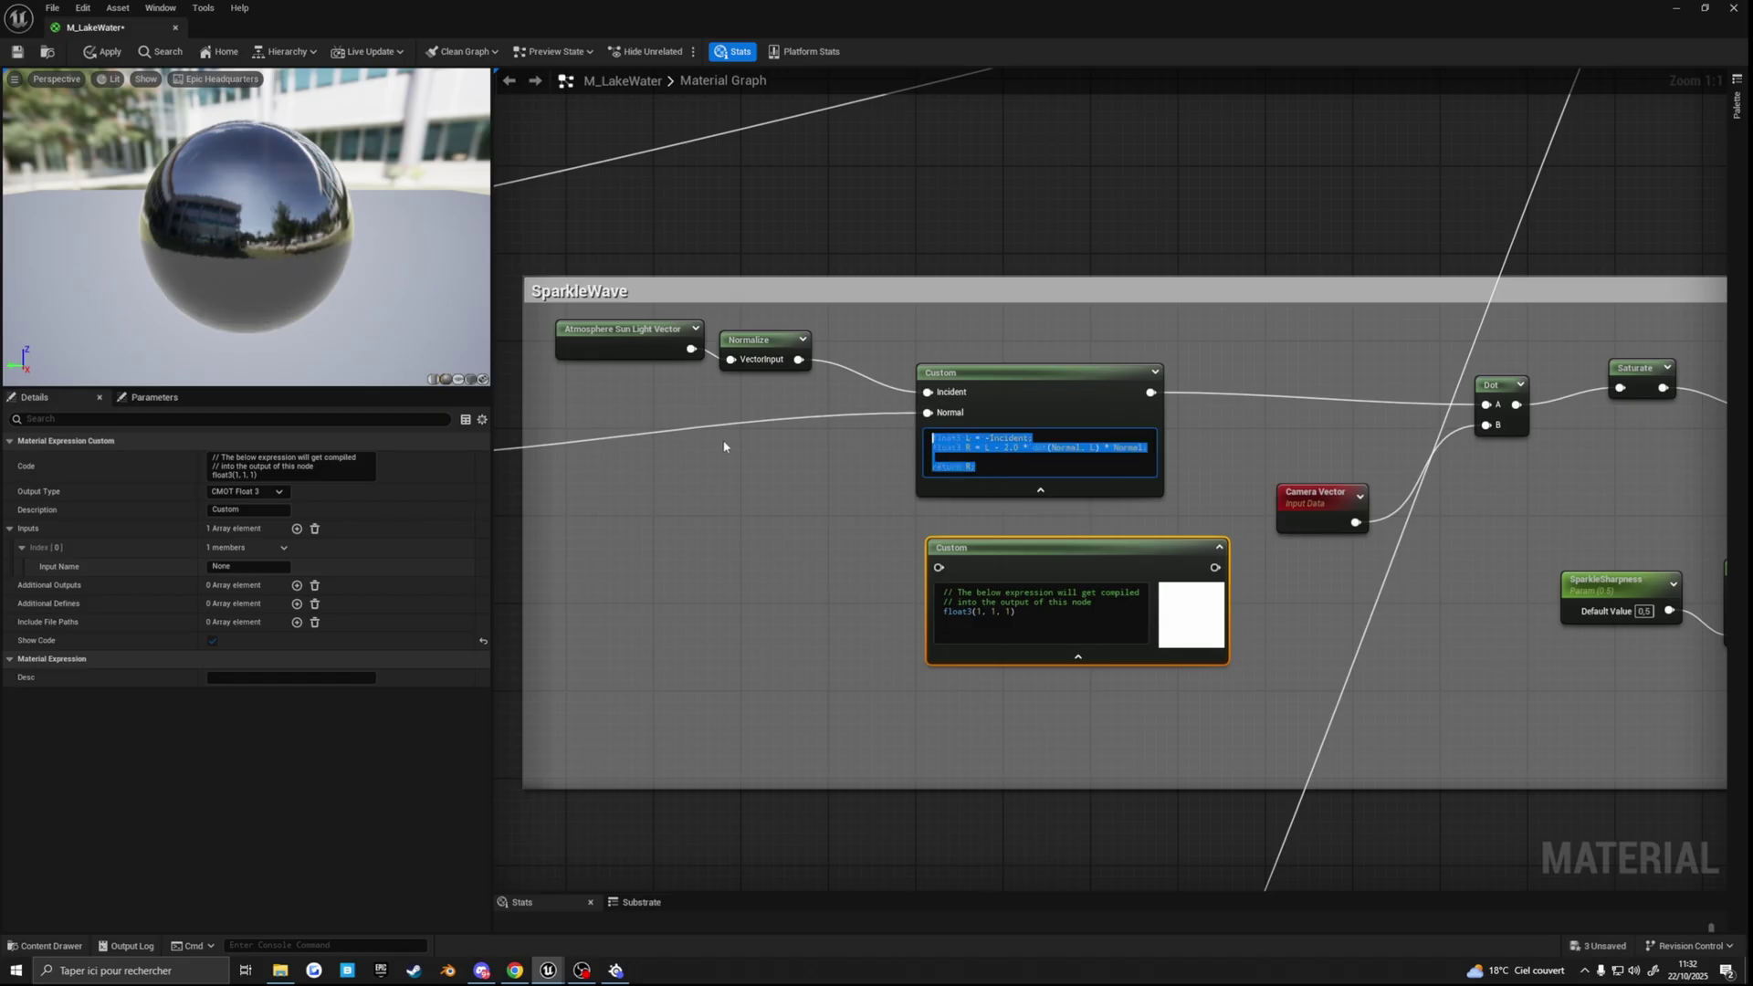
click(1029, 395)
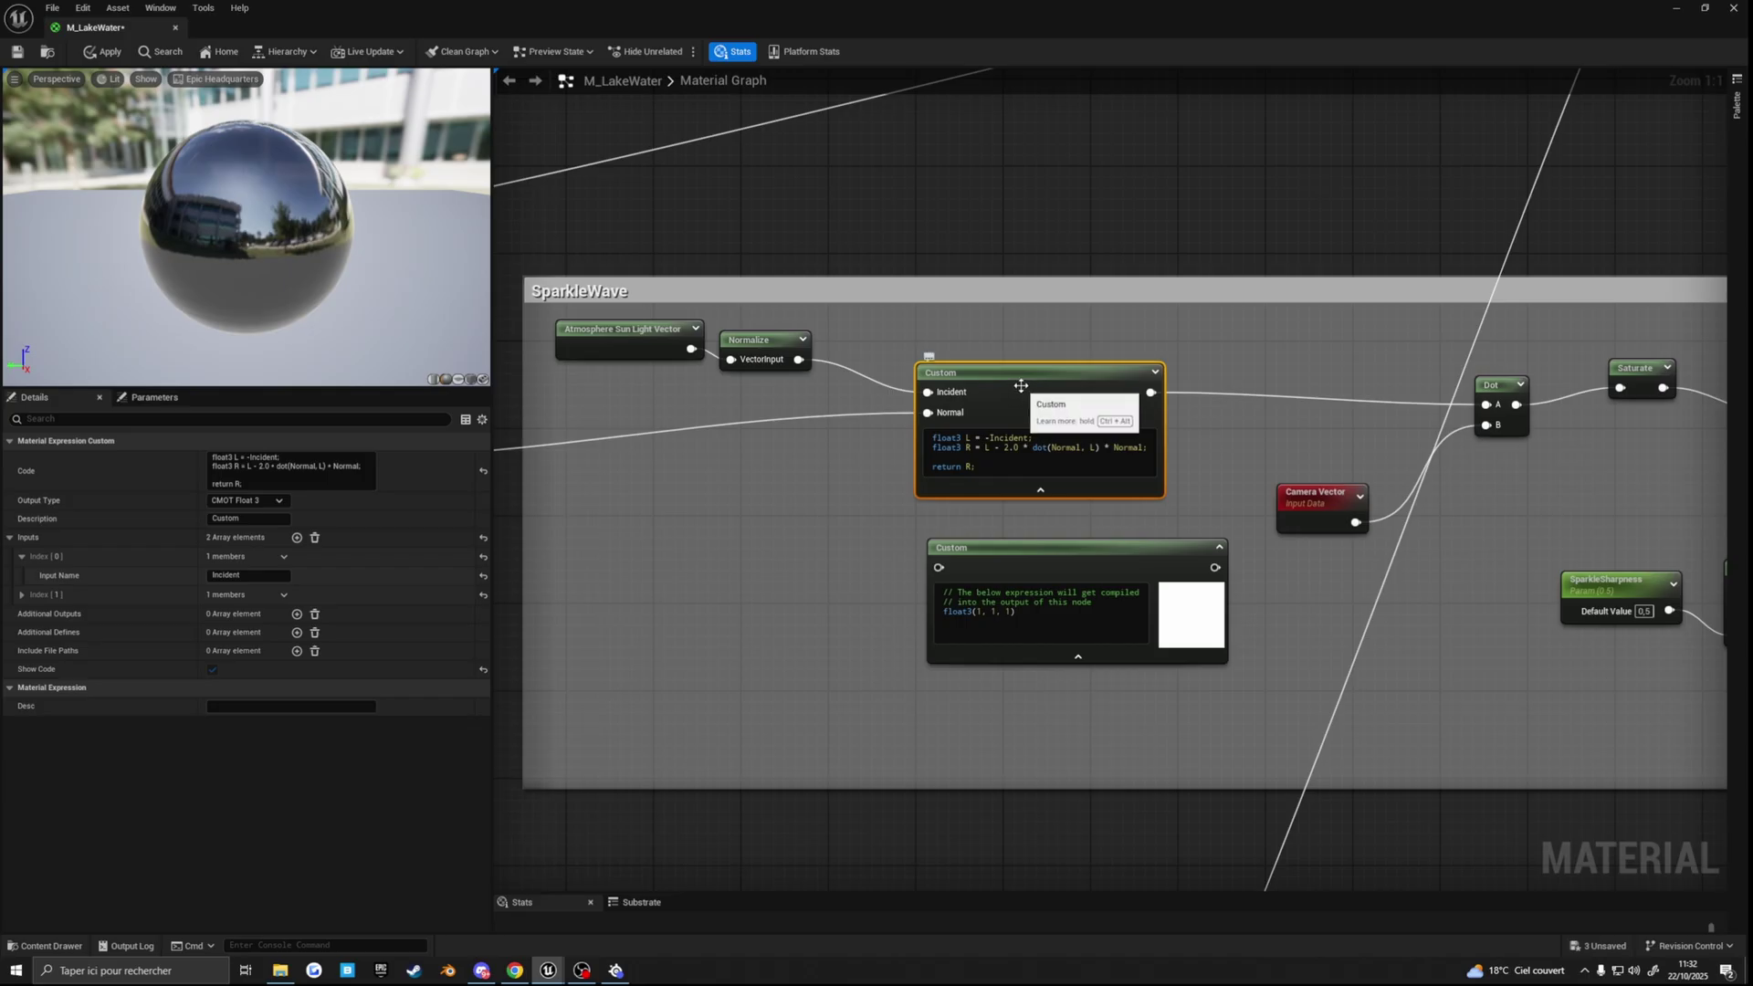
drag(1021, 386, 1032, 381)
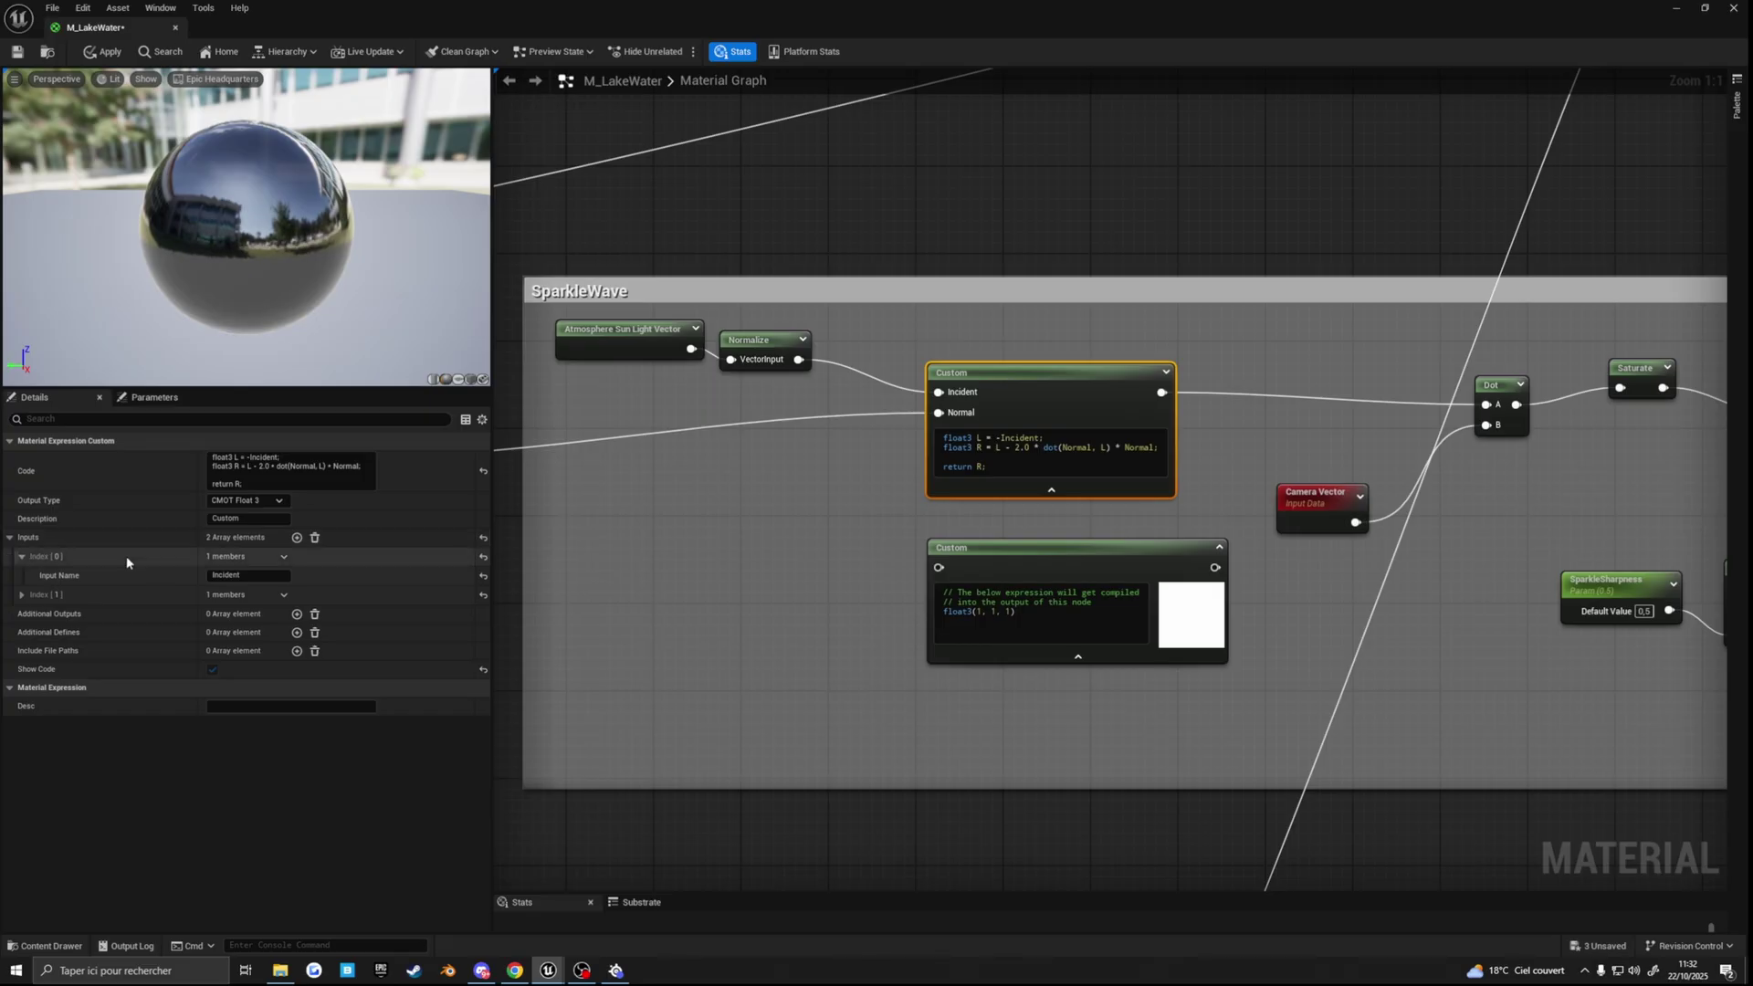
click(101, 595)
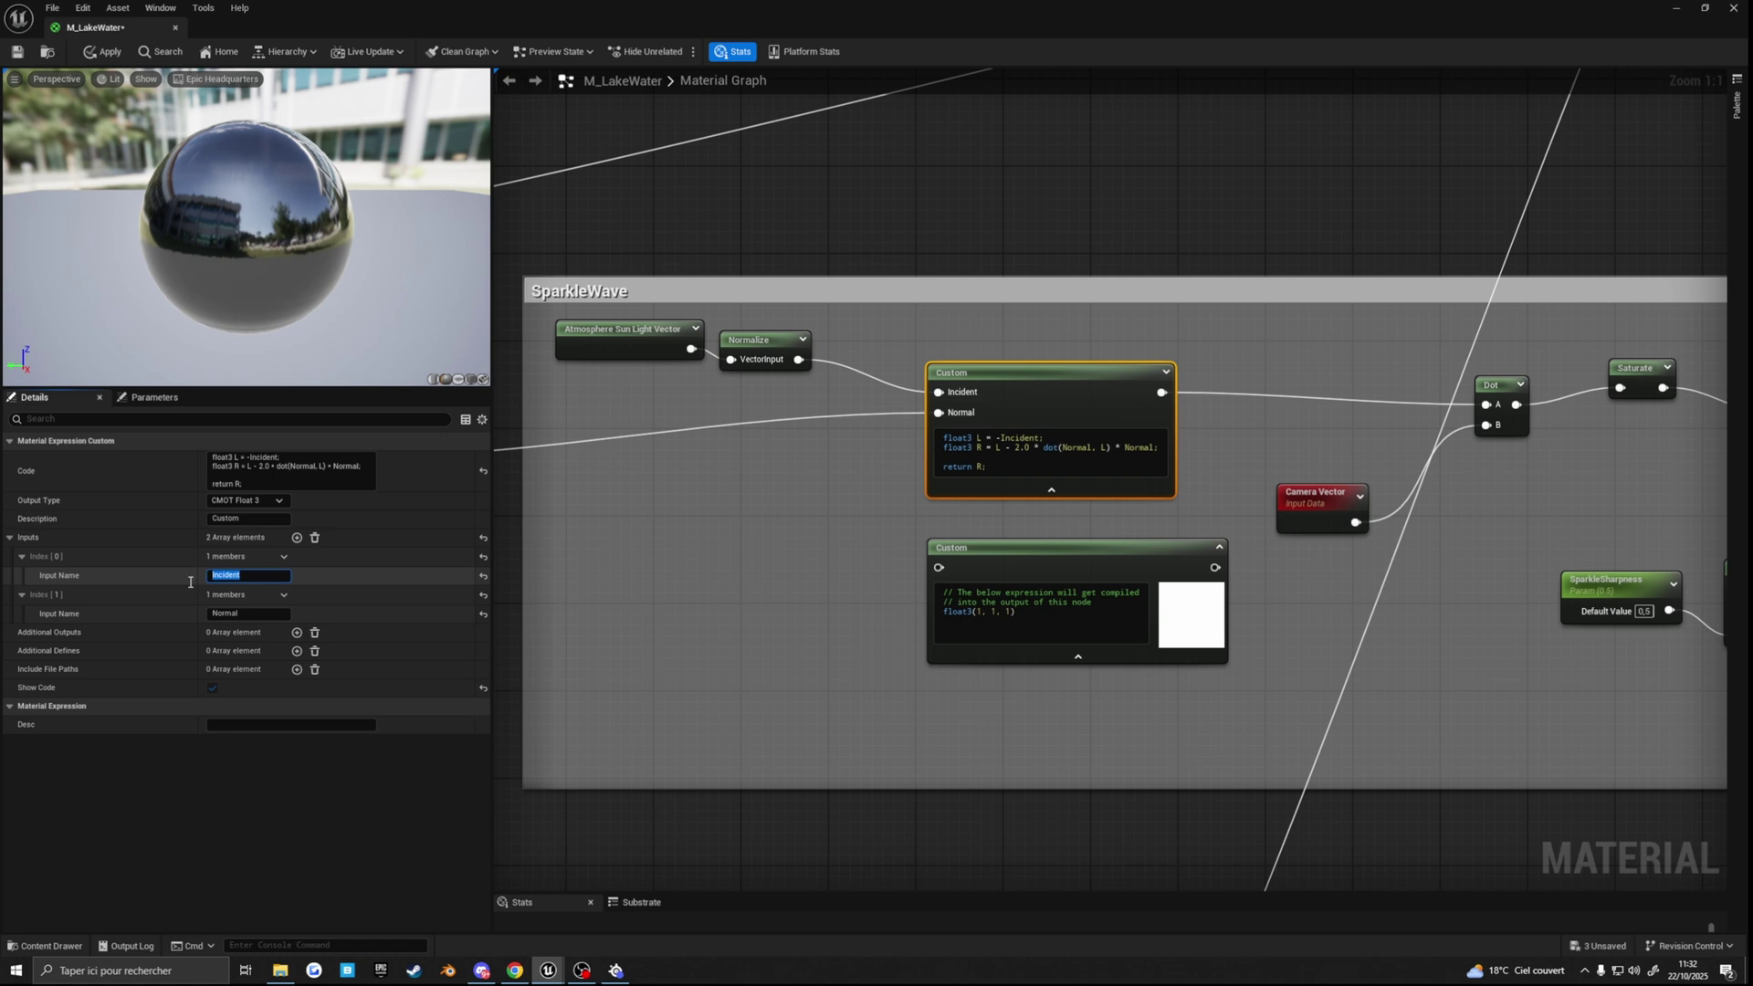
click(246, 577)
click(249, 613)
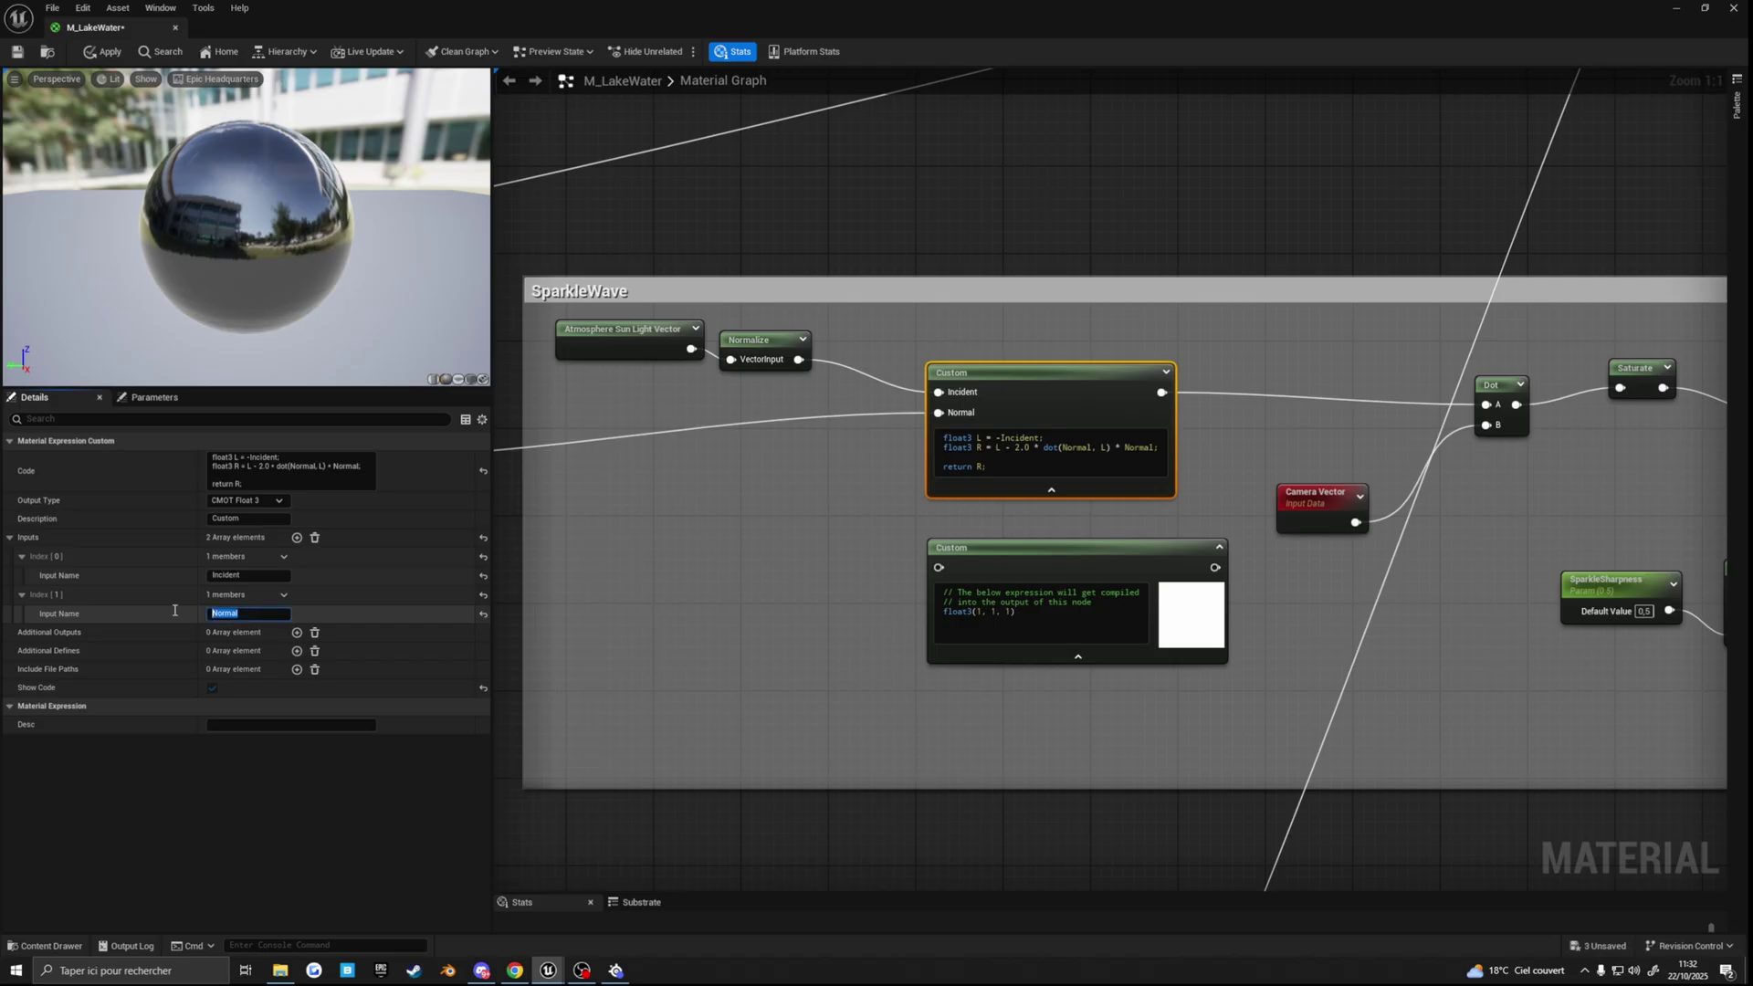
Step: Select the Atmosphere Sun Light Vector and its Normalize node and trace their connection into the Custom node's Incident input
right_drag(1010, 391, 1097, 413)
mouse_move(1097, 411)
mouse_down()
mouse_move(1077, 417)
mouse_move(1099, 411)
mouse_up()
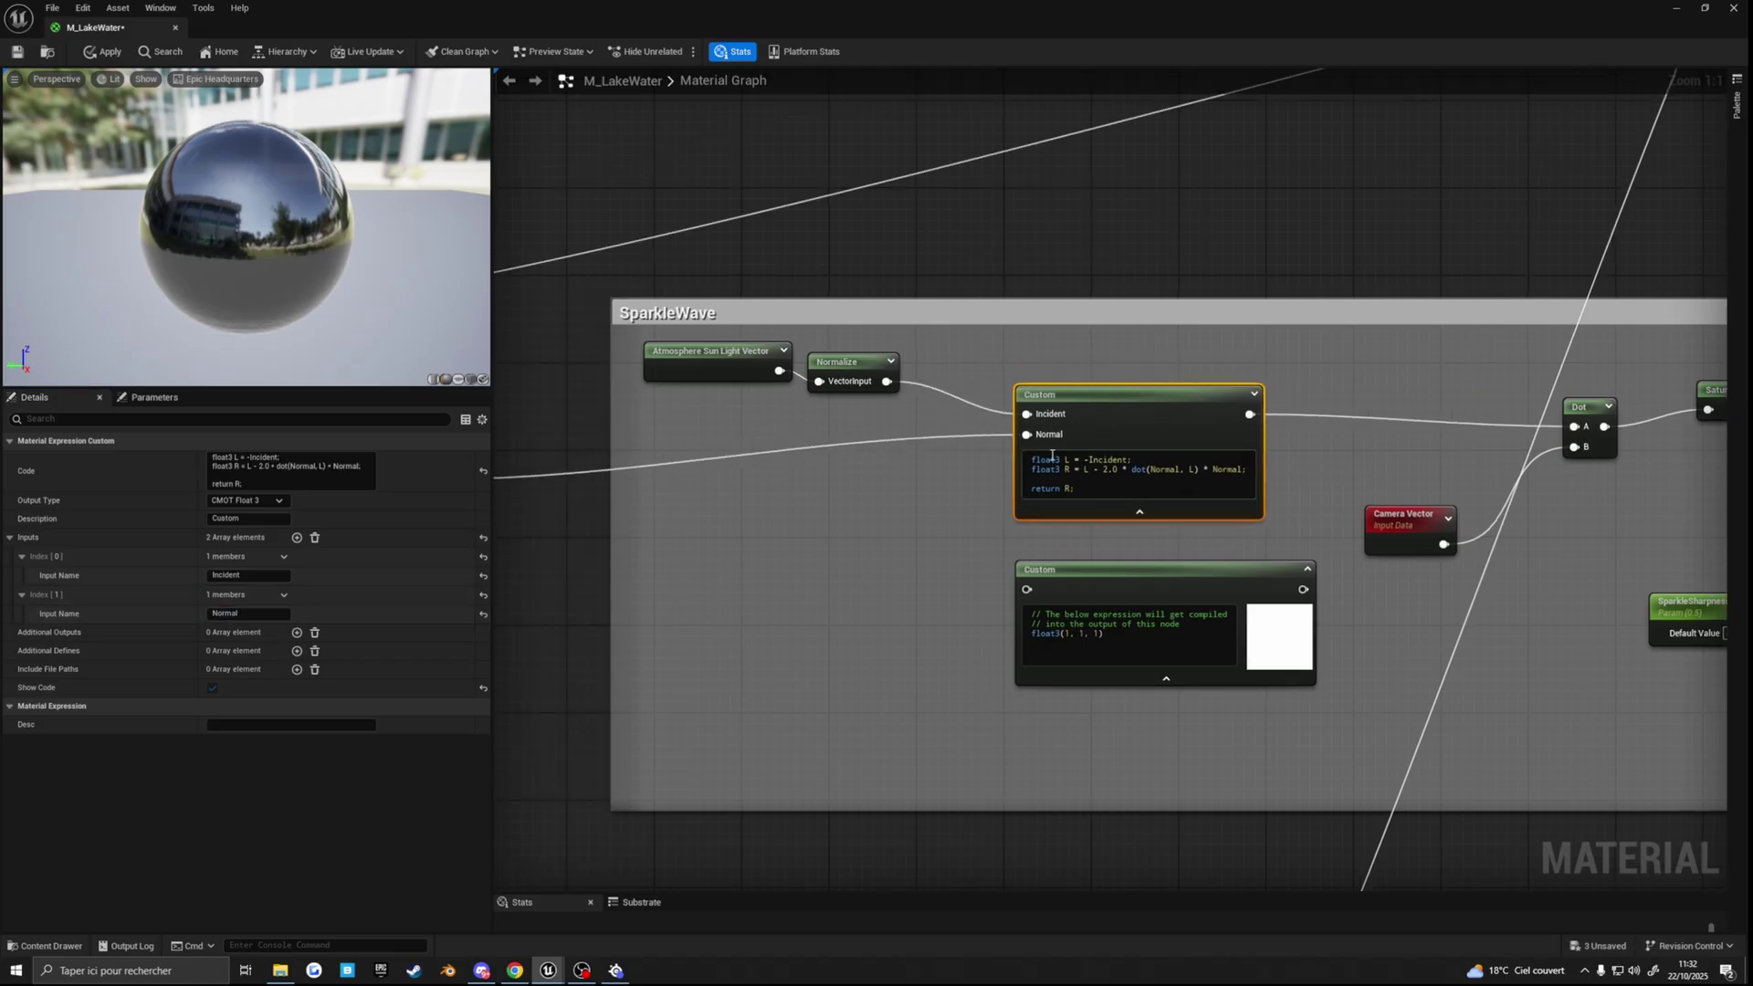
right_drag(738, 473, 874, 503)
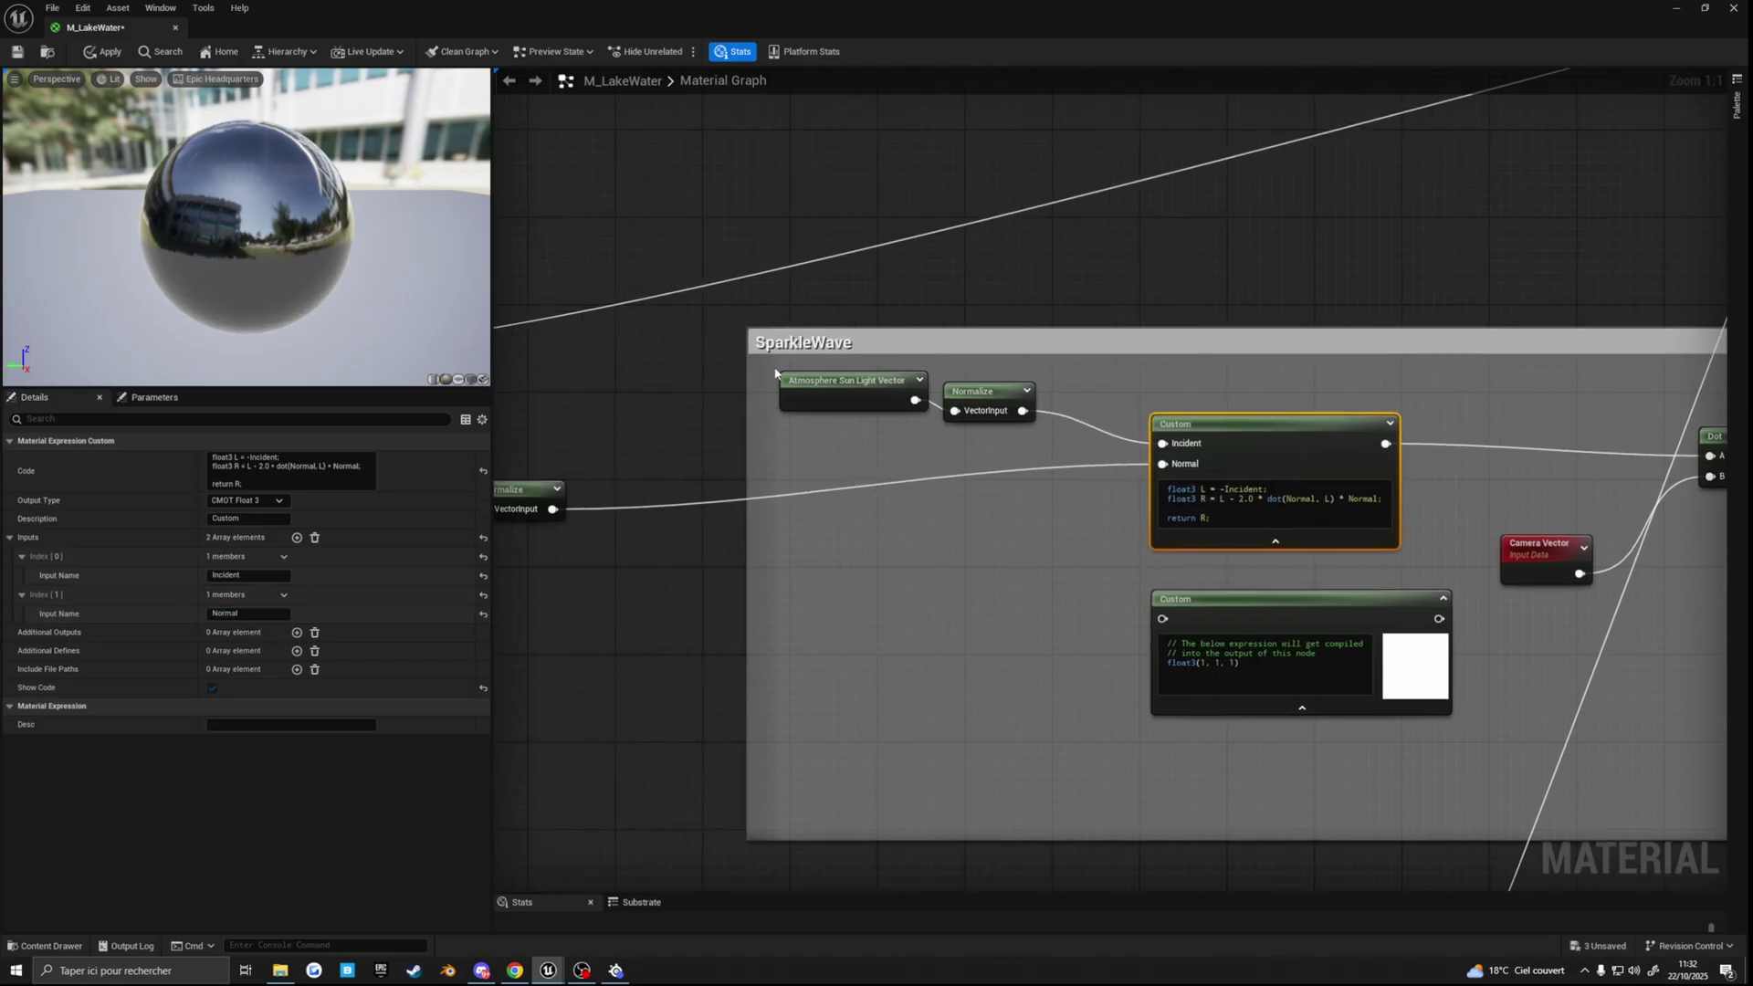
drag(775, 372, 1014, 410)
right_drag(1160, 443, 1083, 442)
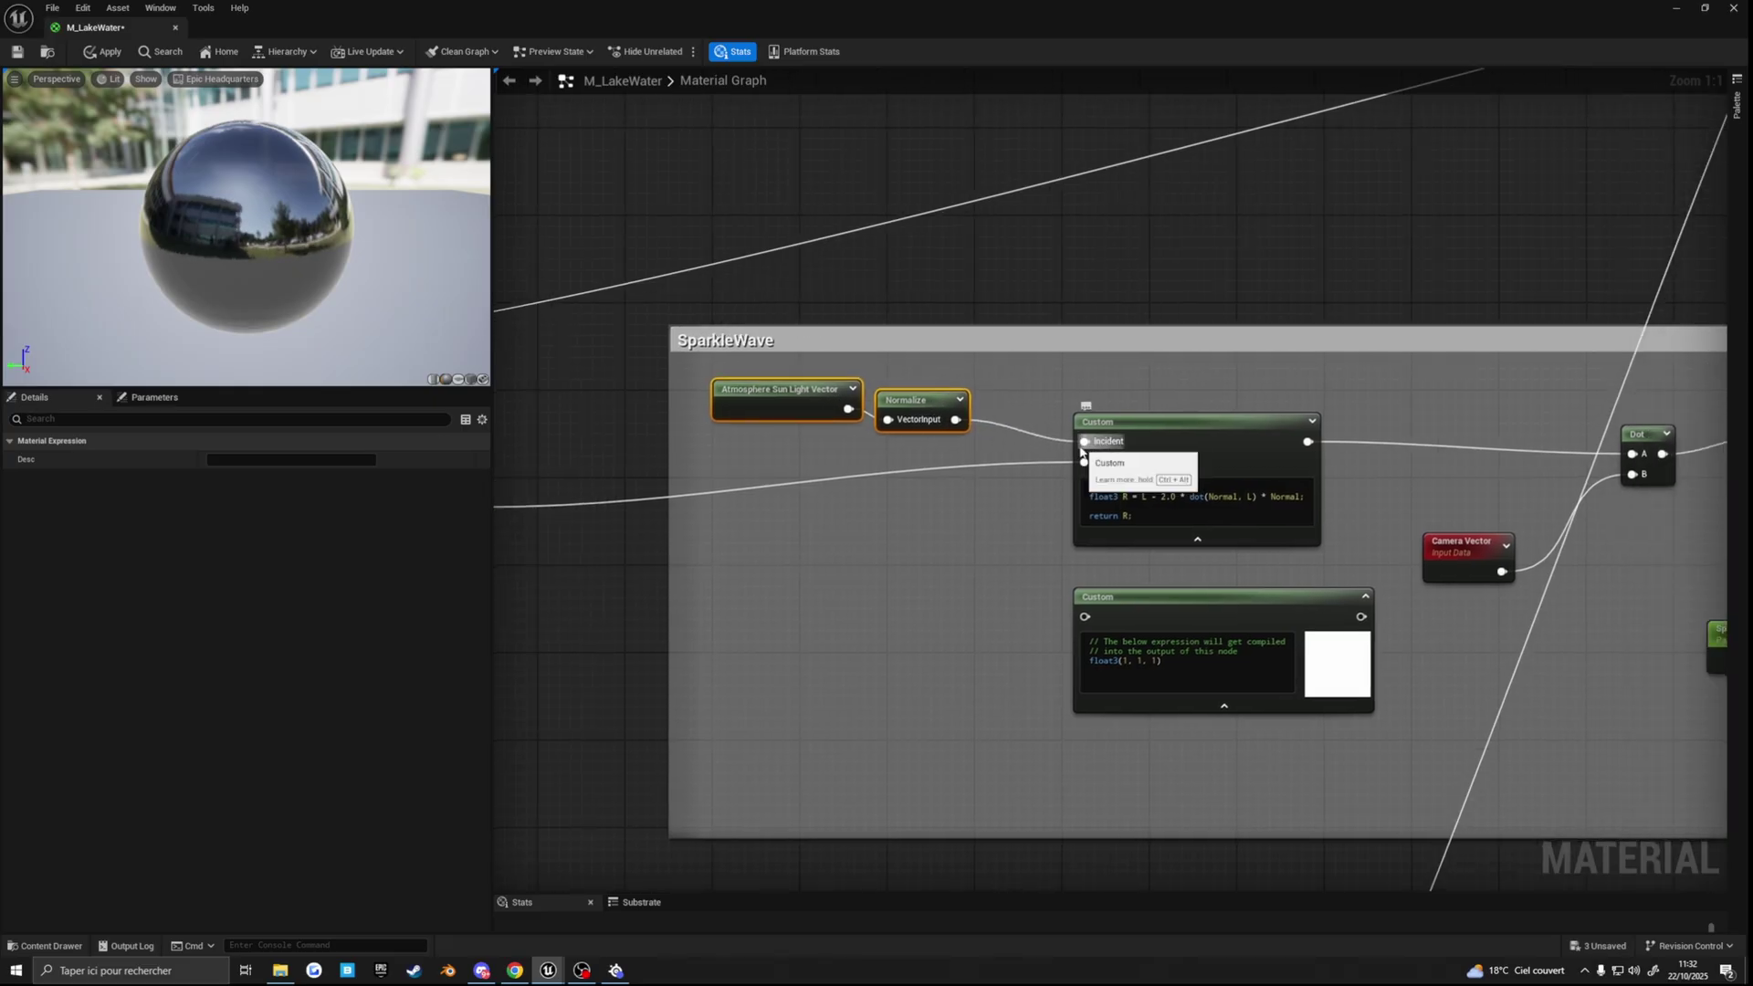
scroll(1046, 540, down, 2)
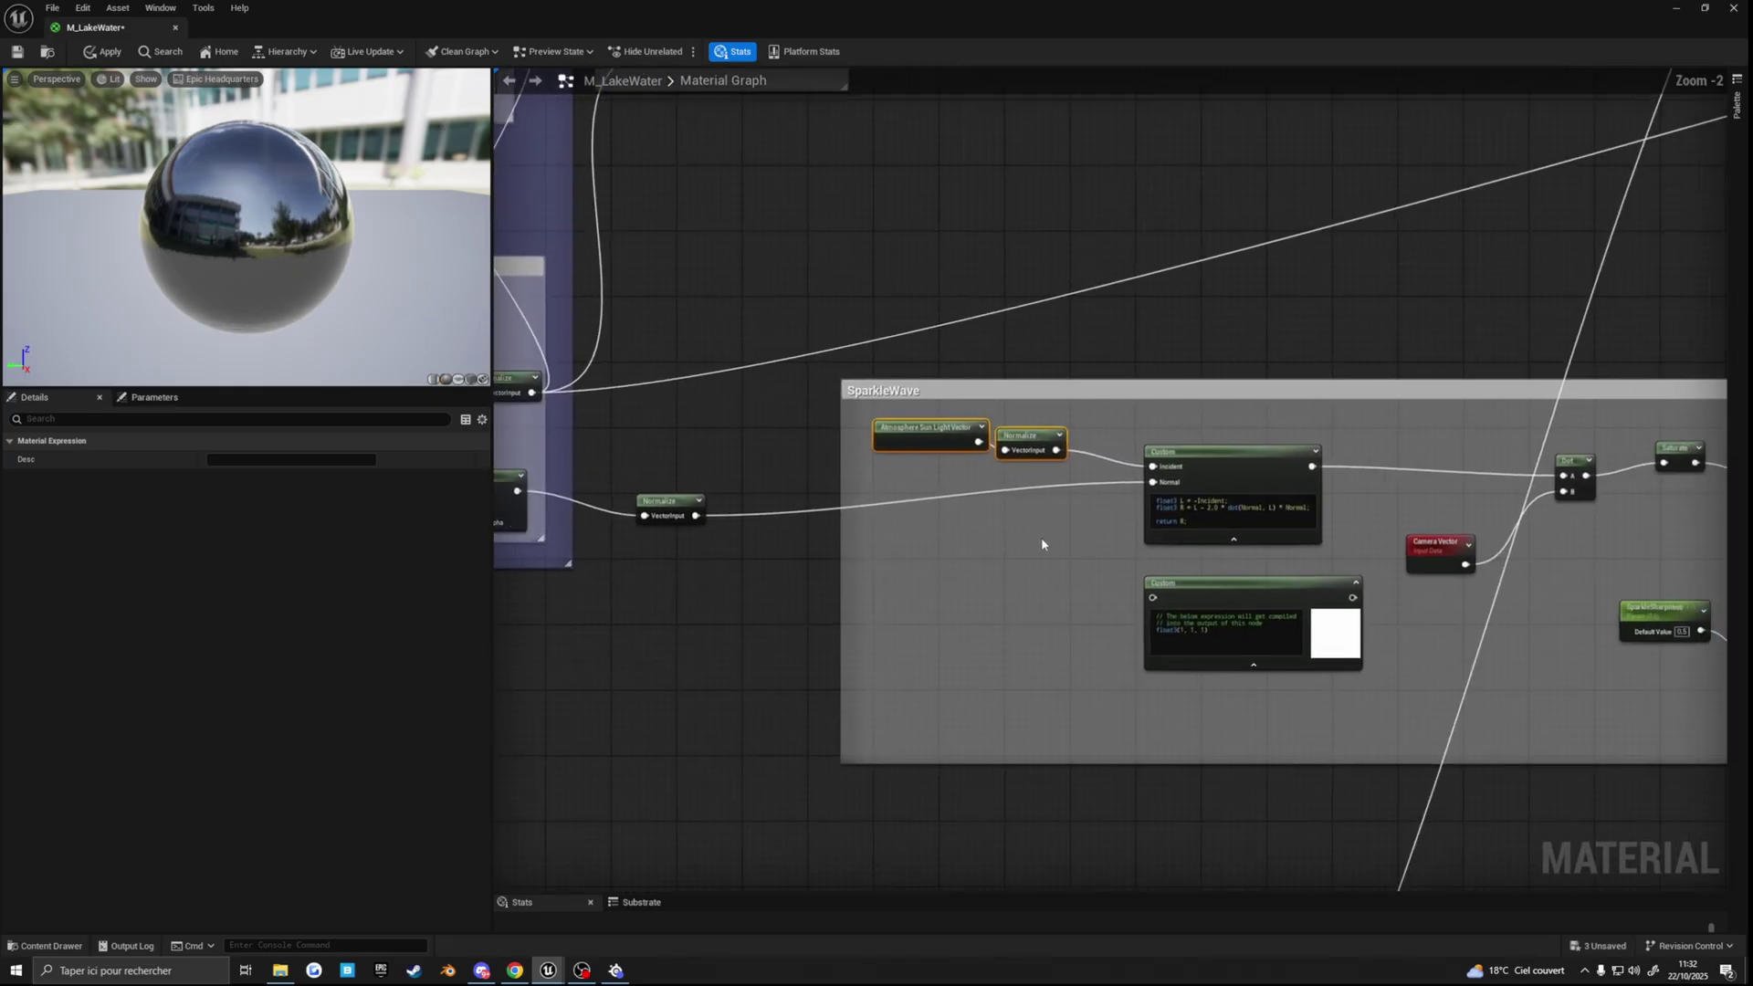
Step: Move the Normalize node that feeds the Normal input into the SparkleWave group, below the Atmosphere Sun Light Vector node
scroll(1135, 488, up, 2)
right_drag(942, 532, 1141, 516)
drag(688, 489, 830, 490)
right_drag(685, 557, 1010, 588)
right_drag(922, 507, 697, 495)
drag(962, 522, 1115, 517)
right_drag(1070, 550, 984, 556)
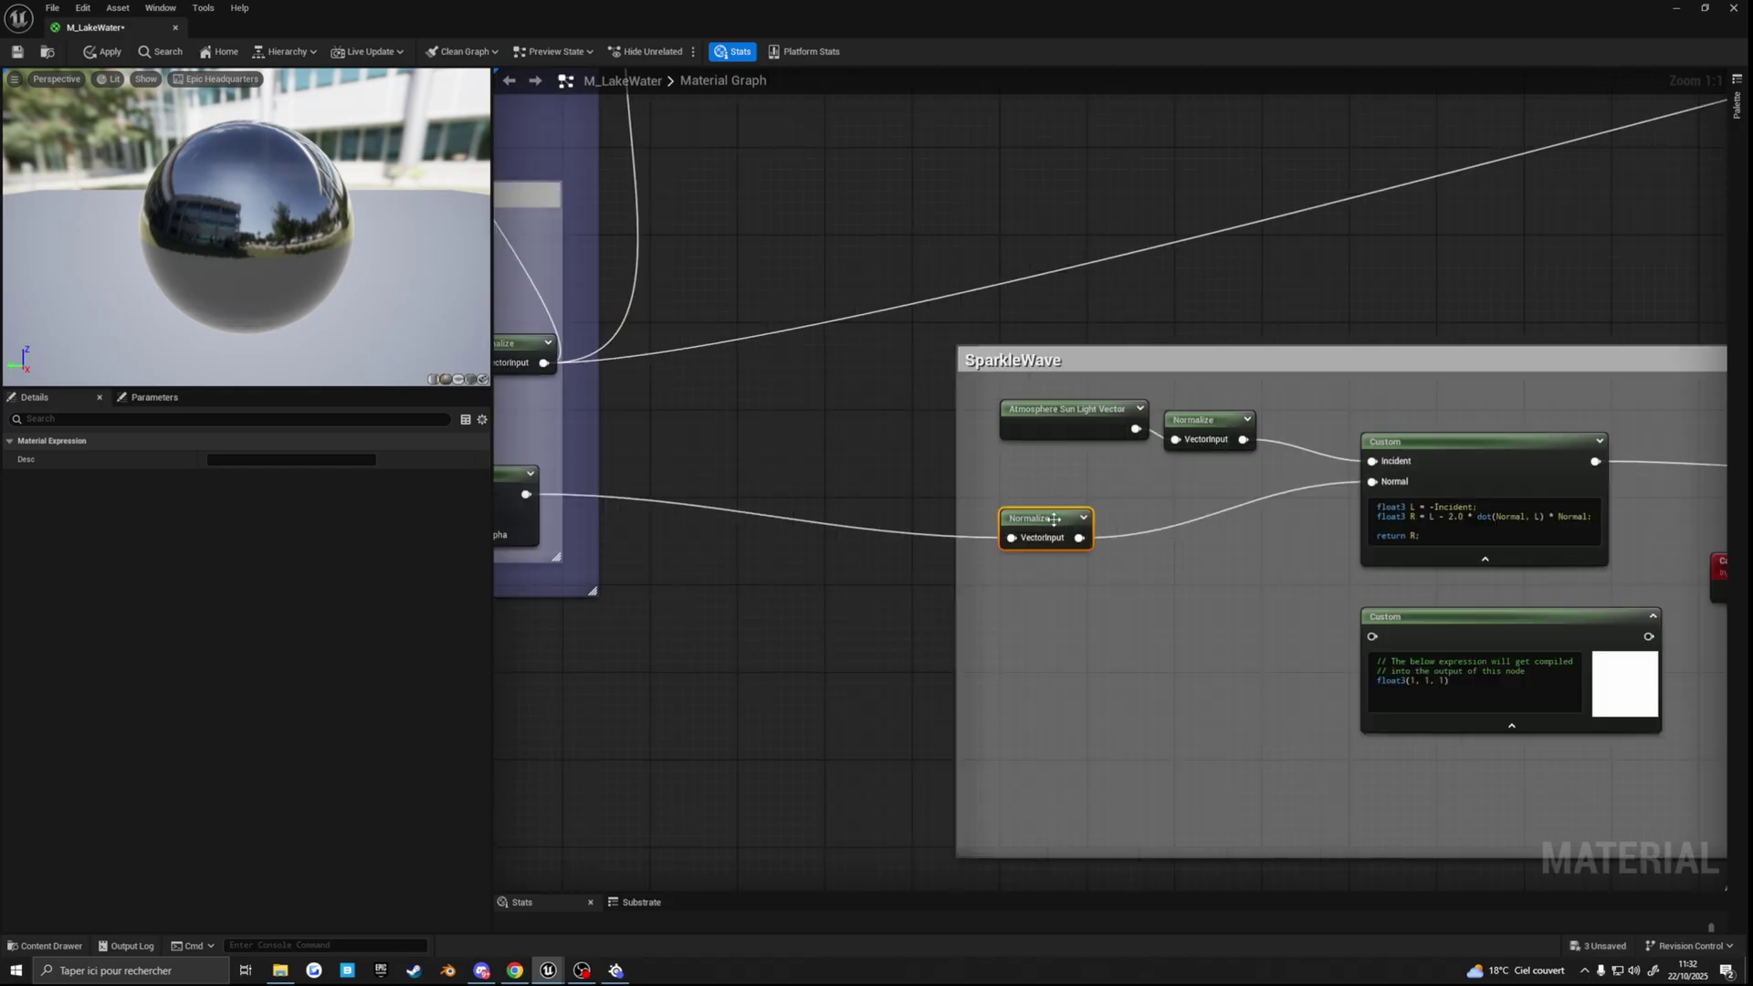
drag(1052, 518, 1055, 507)
Step: Delete the blank Custom node and move the Camera Vector, Dot and Saturate nodes closer to the reflection Custom node
right_drag(881, 568, 502, 567)
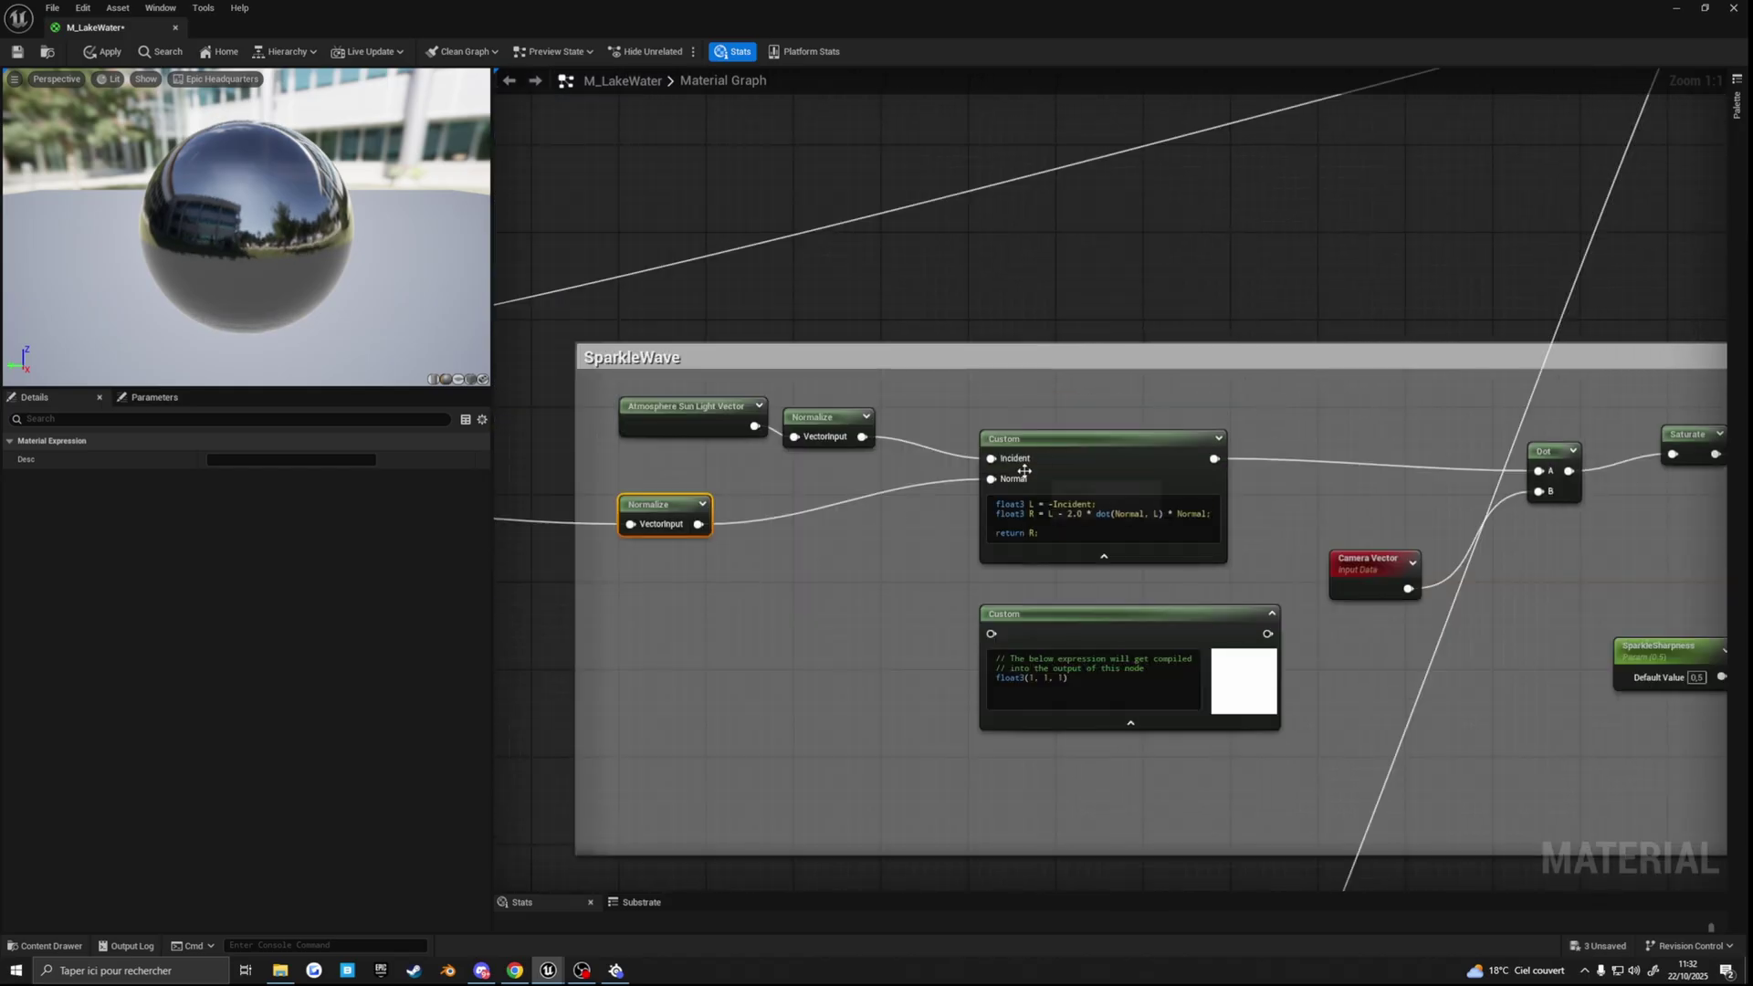
right_drag(1218, 502, 988, 530)
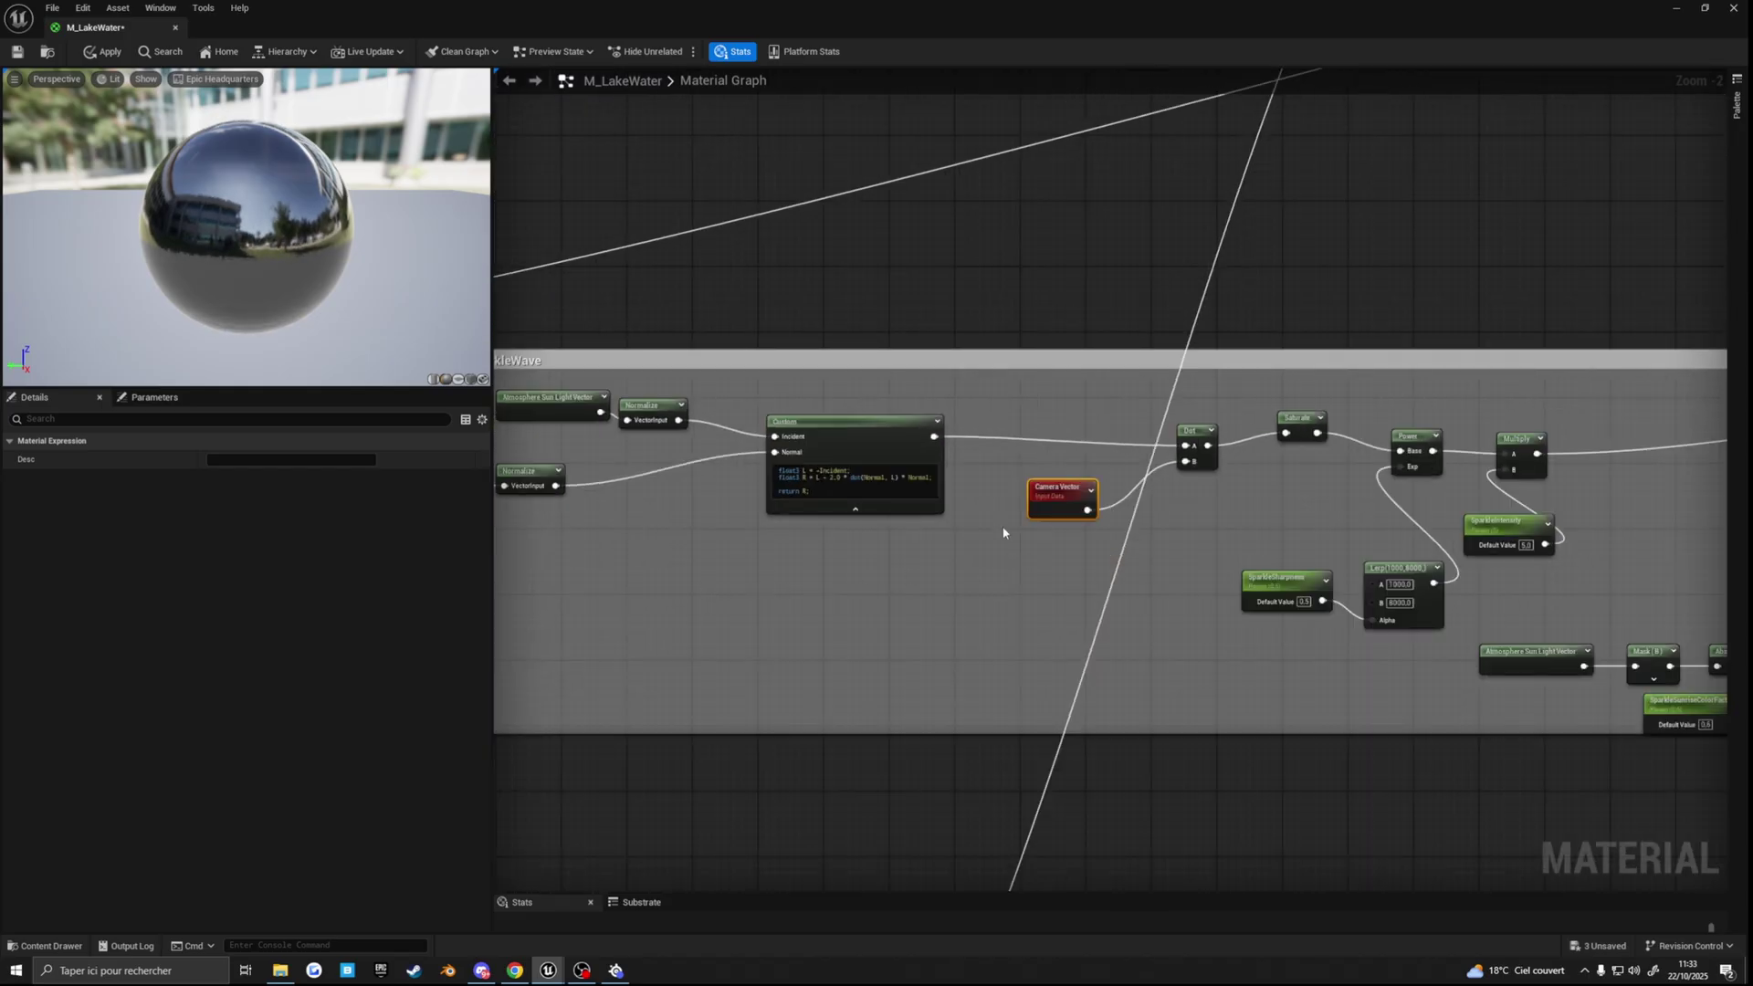
drag(1047, 493, 1064, 533)
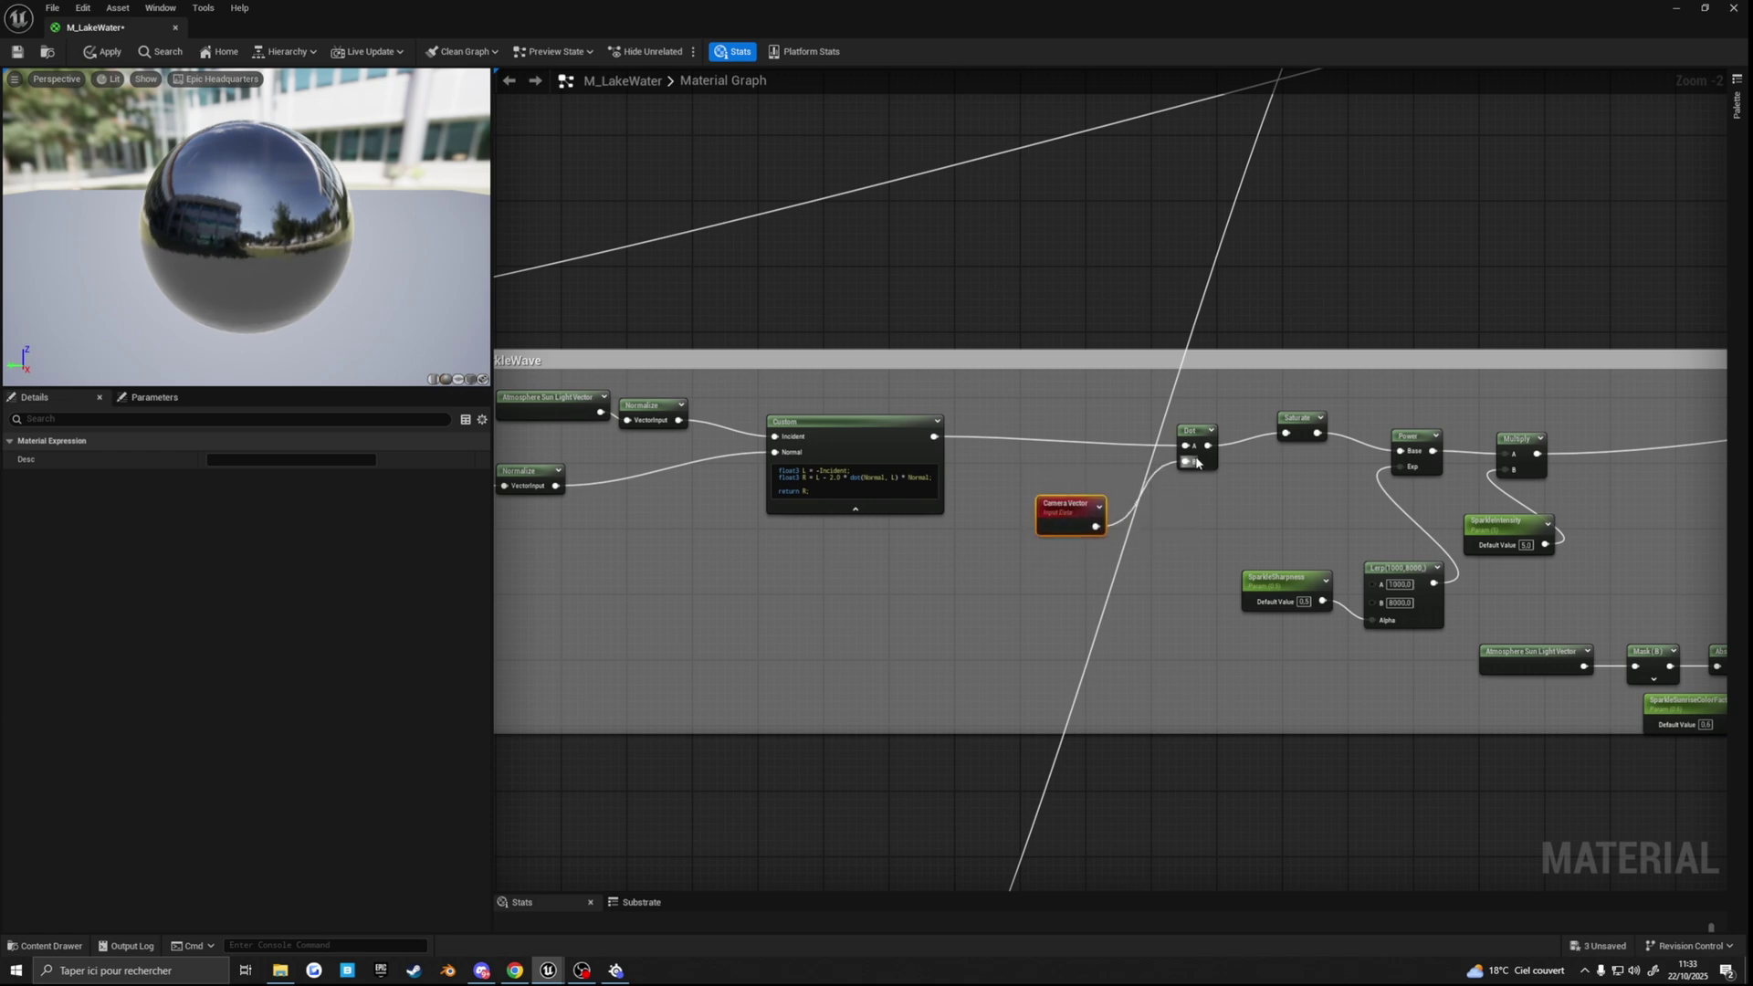
drag(1188, 434, 1115, 426)
drag(1055, 503, 997, 511)
right_drag(975, 432, 963, 464)
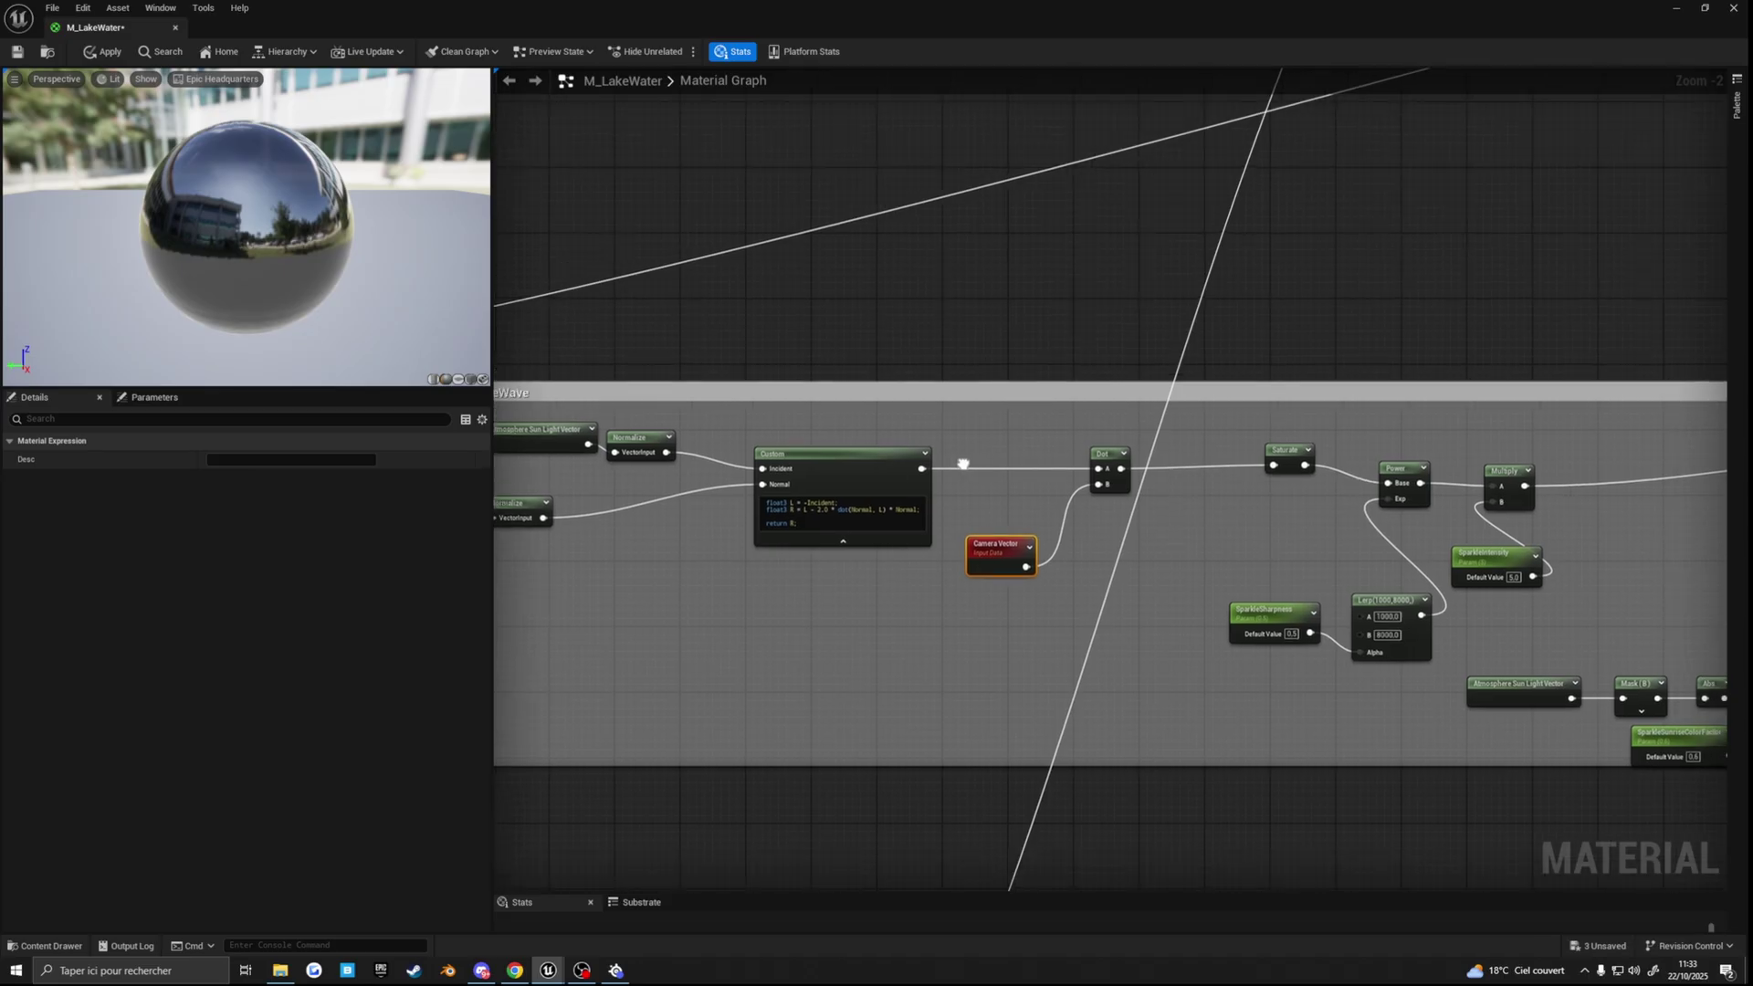
drag(1103, 458, 1087, 475)
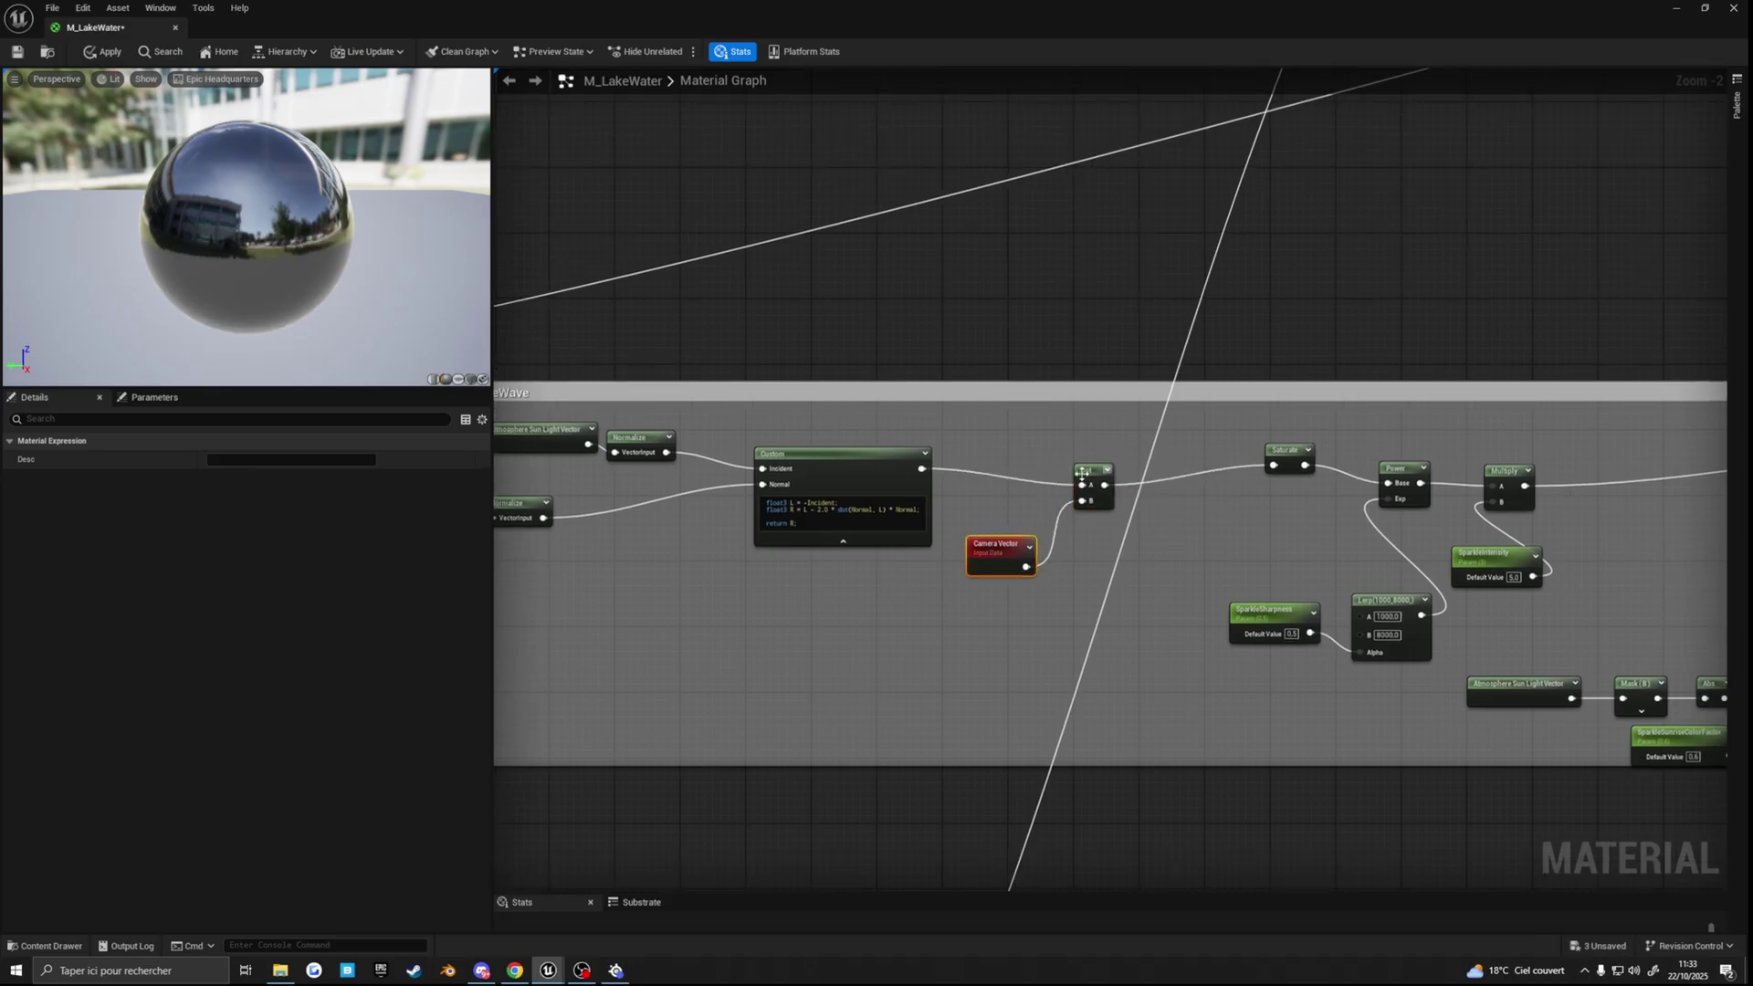
click(877, 490)
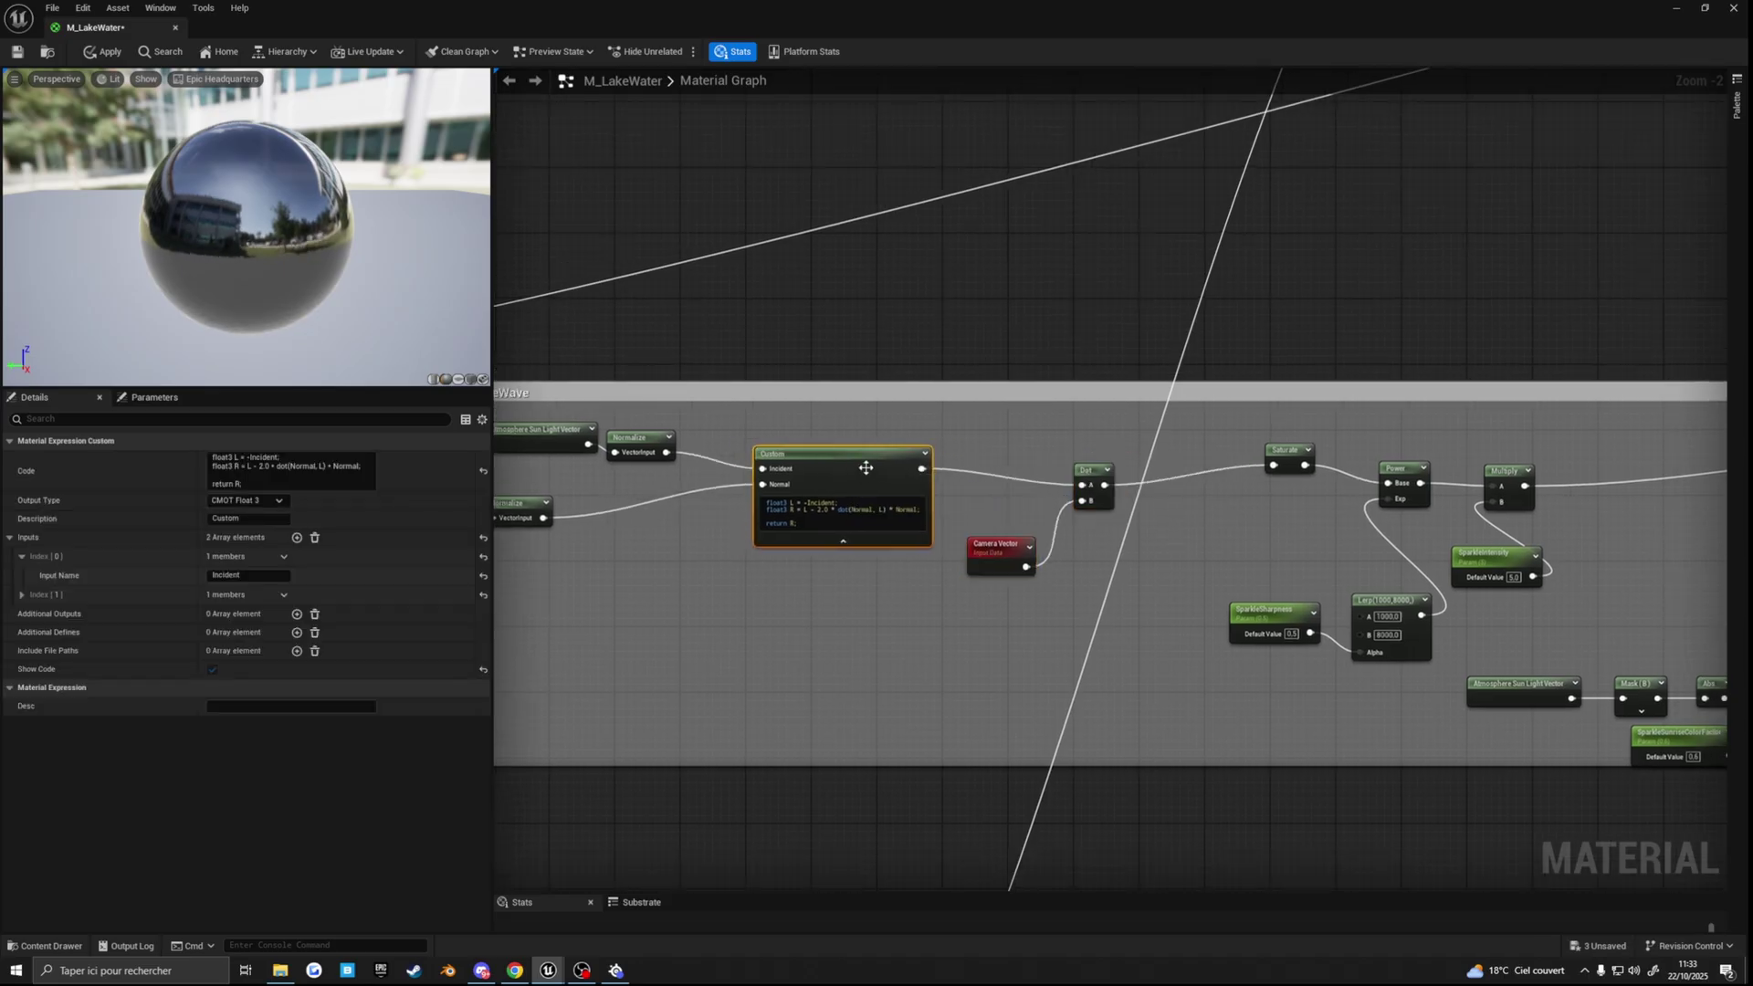
drag(1089, 469, 1081, 484)
right_drag(1168, 524, 1068, 503)
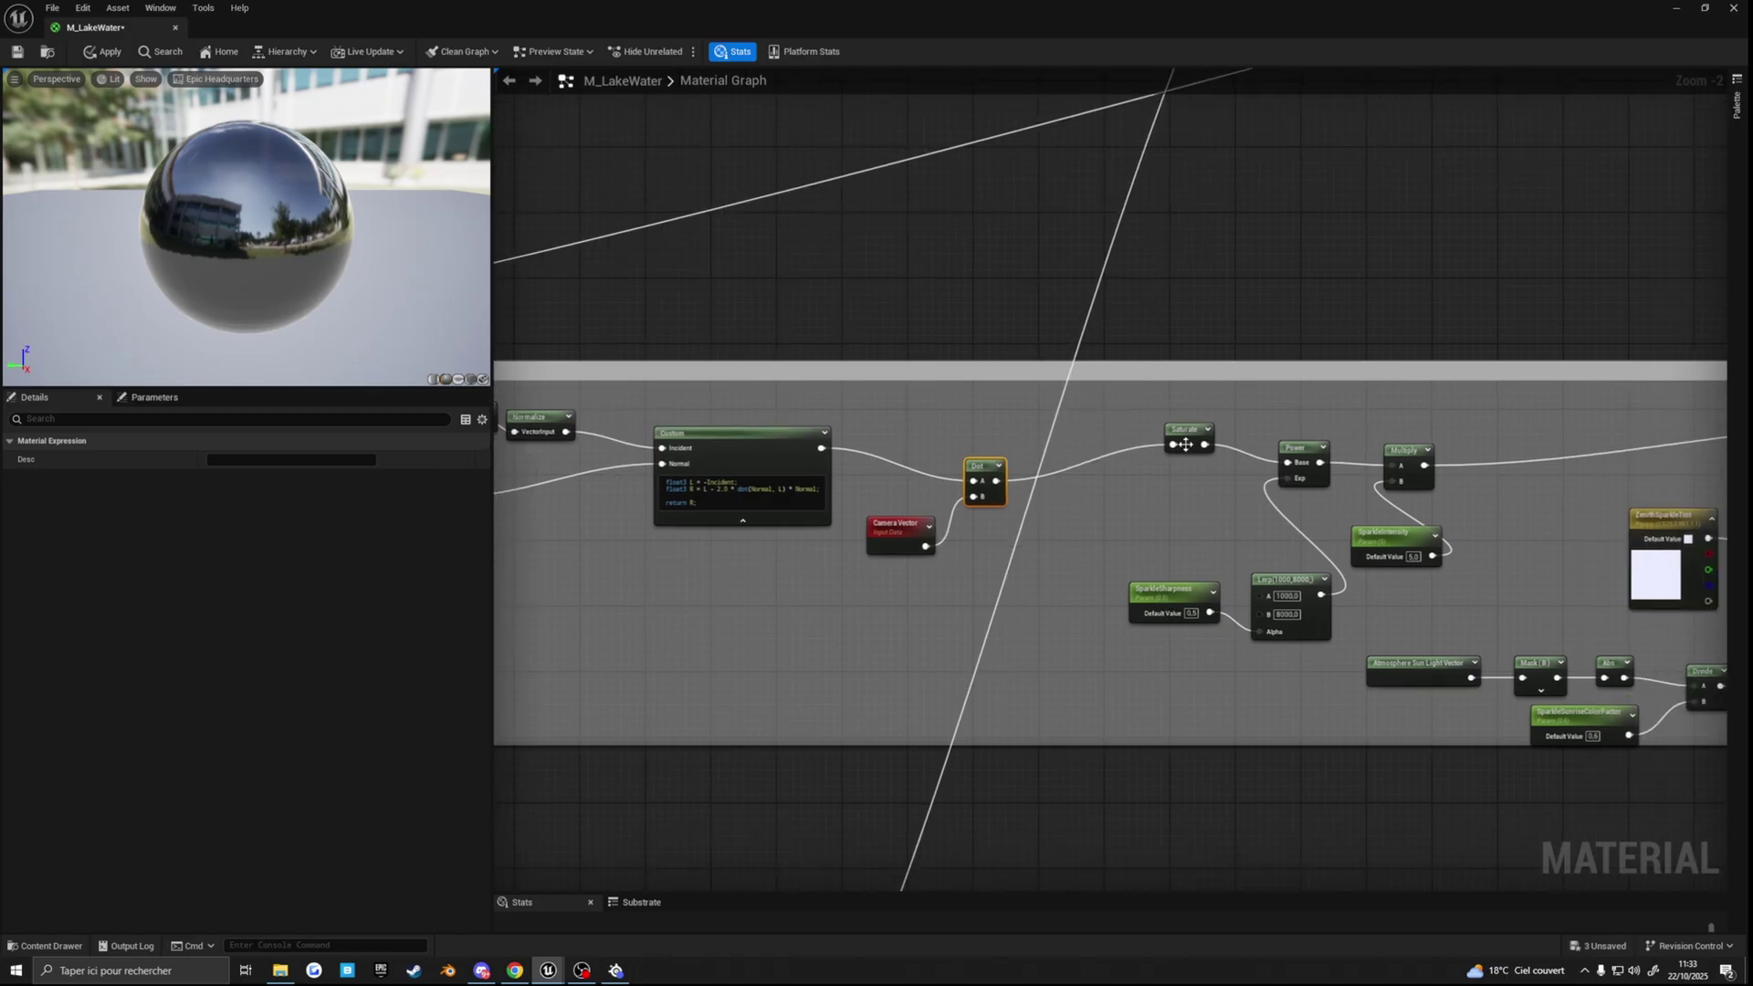
drag(1177, 431, 1062, 469)
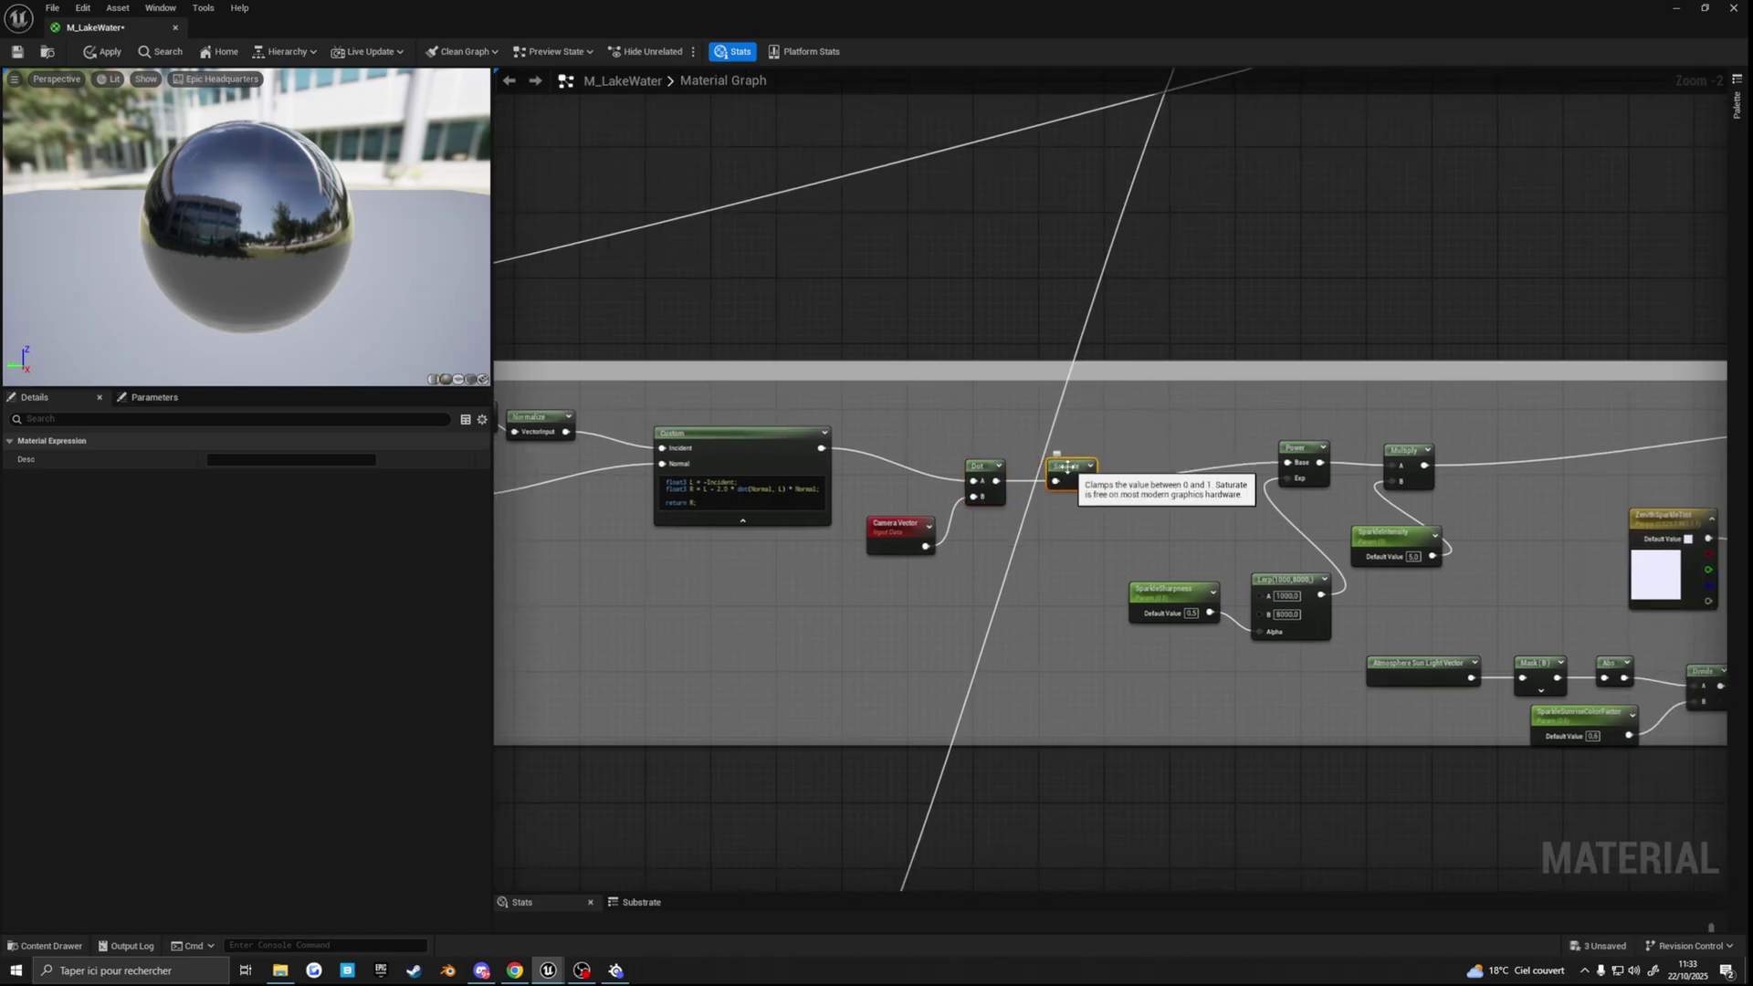
Step: Align the Power node with Saturate and arrange the 1000–8000 Lerp and SparkleSharpness nodes below it
right_drag(1166, 475, 1087, 470)
right_drag(1087, 470, 1071, 469)
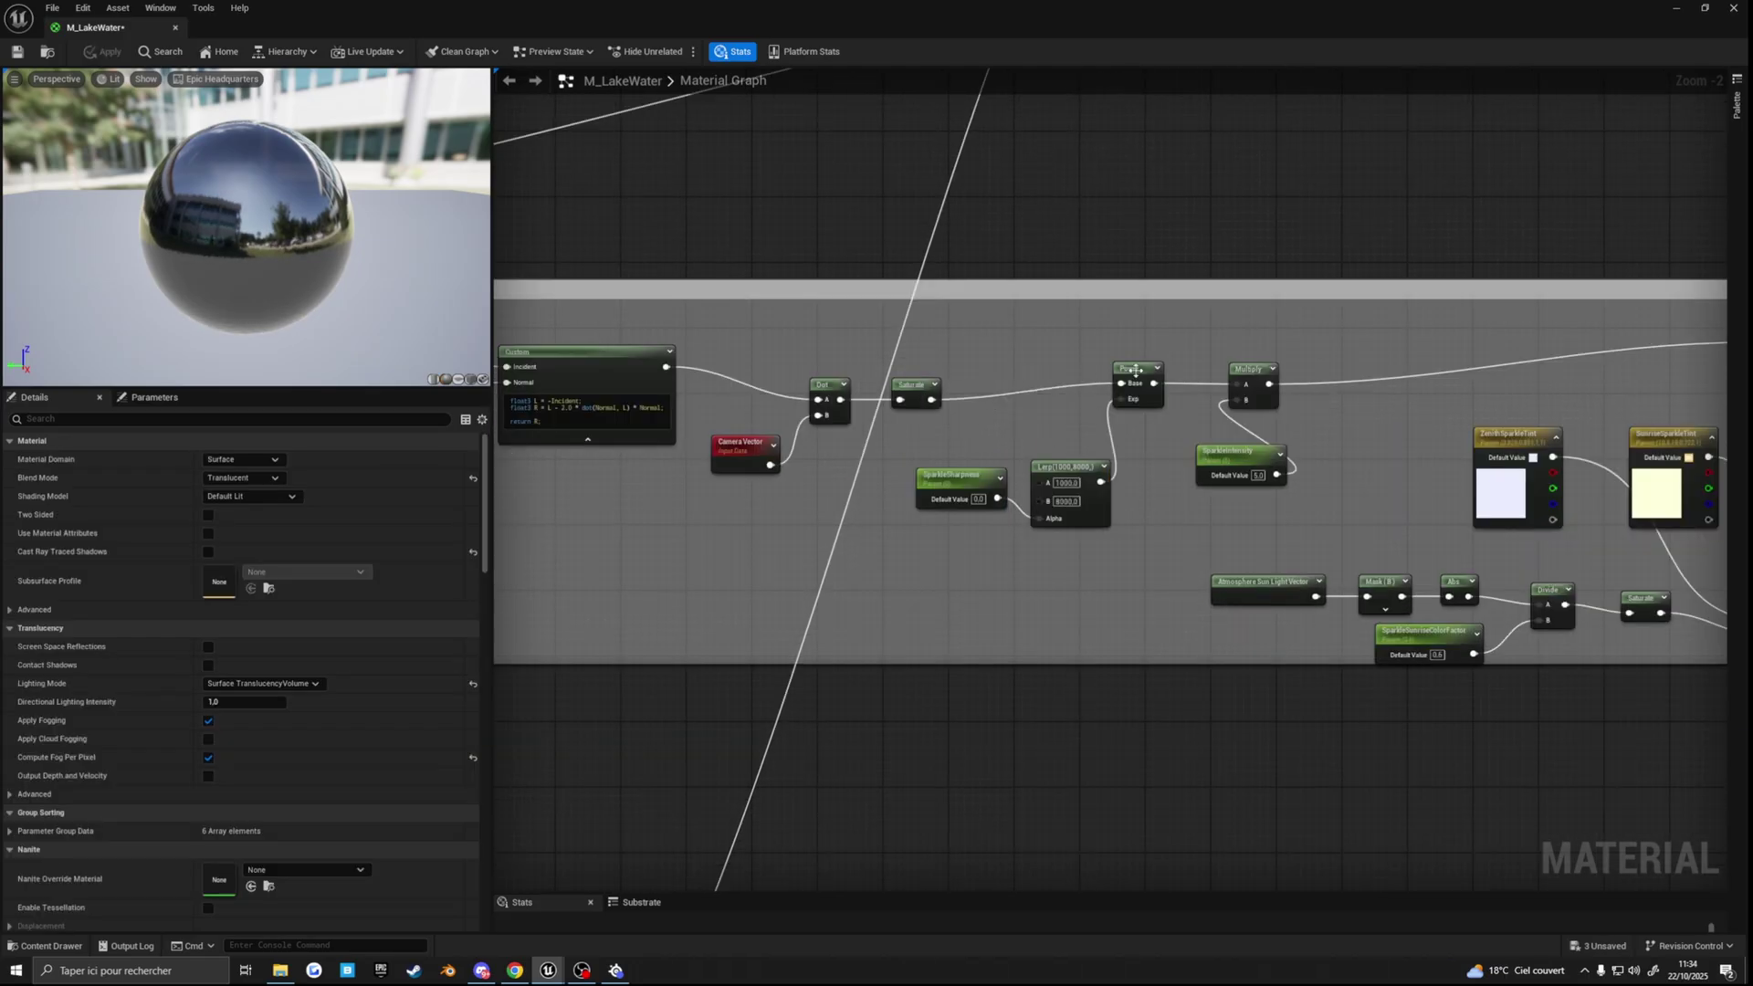
mouse_move(1135, 371)
mouse_down()
mouse_move(1086, 387)
mouse_move(1117, 380)
mouse_up()
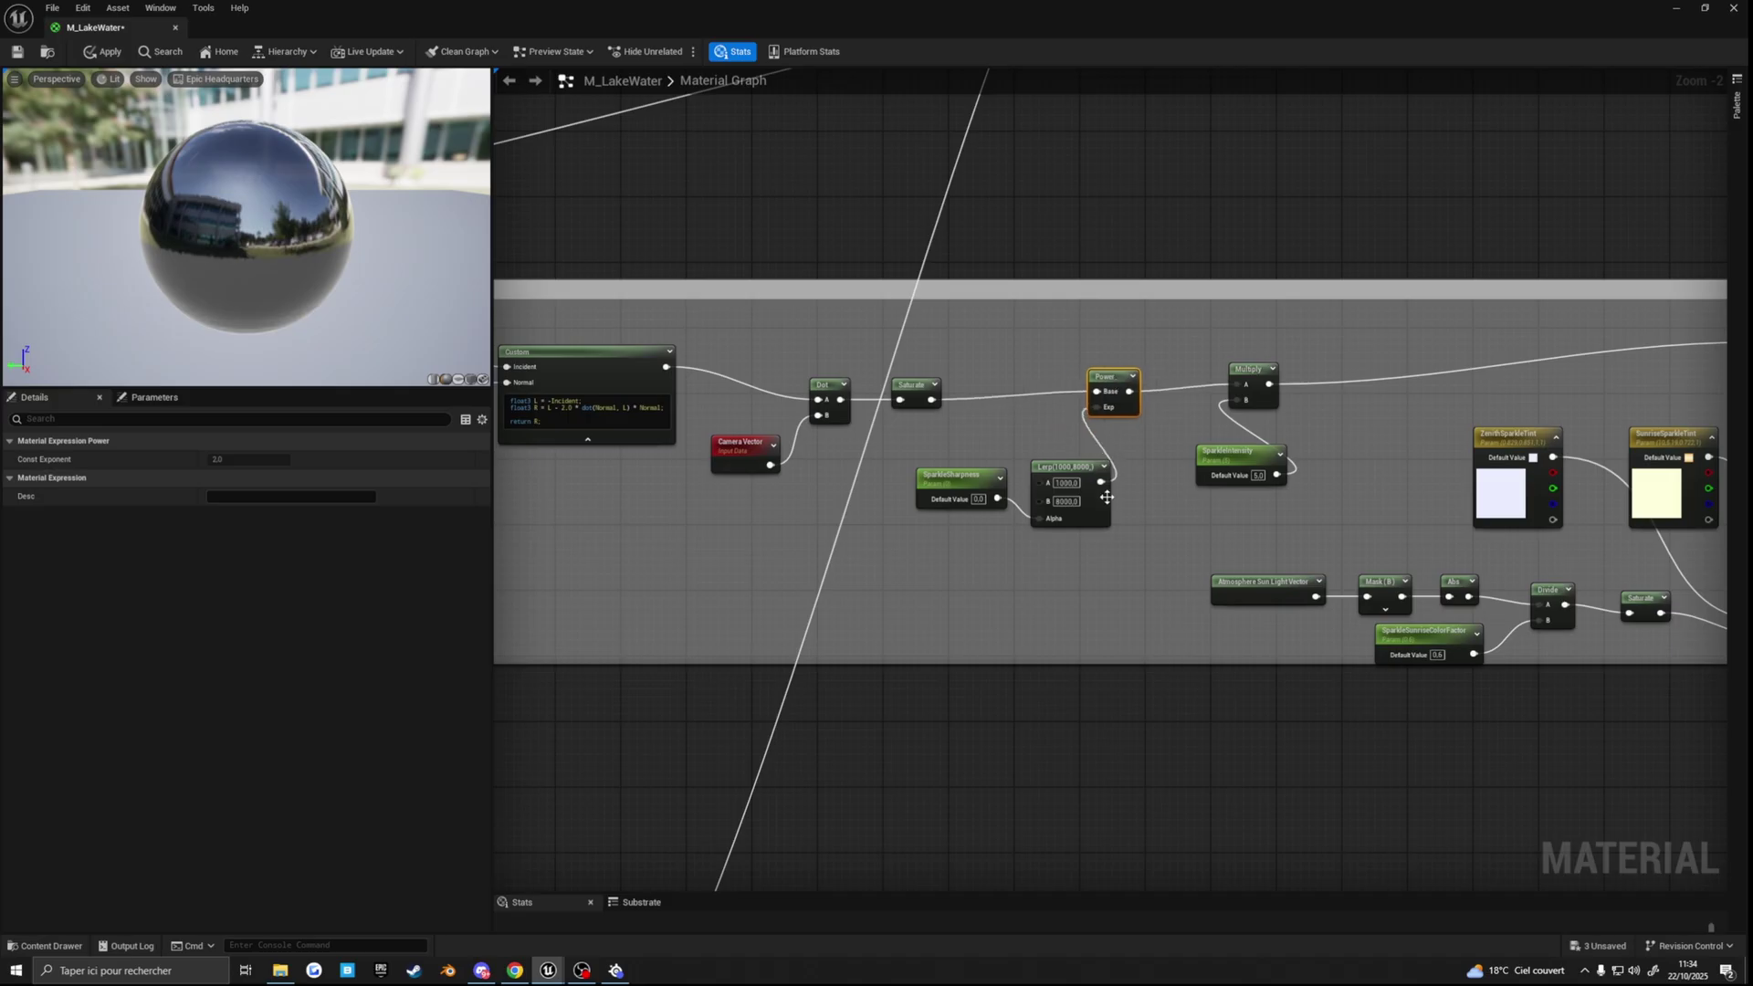
drag(1077, 470, 1094, 486)
drag(1109, 381, 1128, 389)
drag(955, 475, 949, 509)
mouse_move(1083, 498)
mouse_down()
mouse_move(1076, 484)
mouse_move(1114, 495)
mouse_move(1071, 494)
mouse_up()
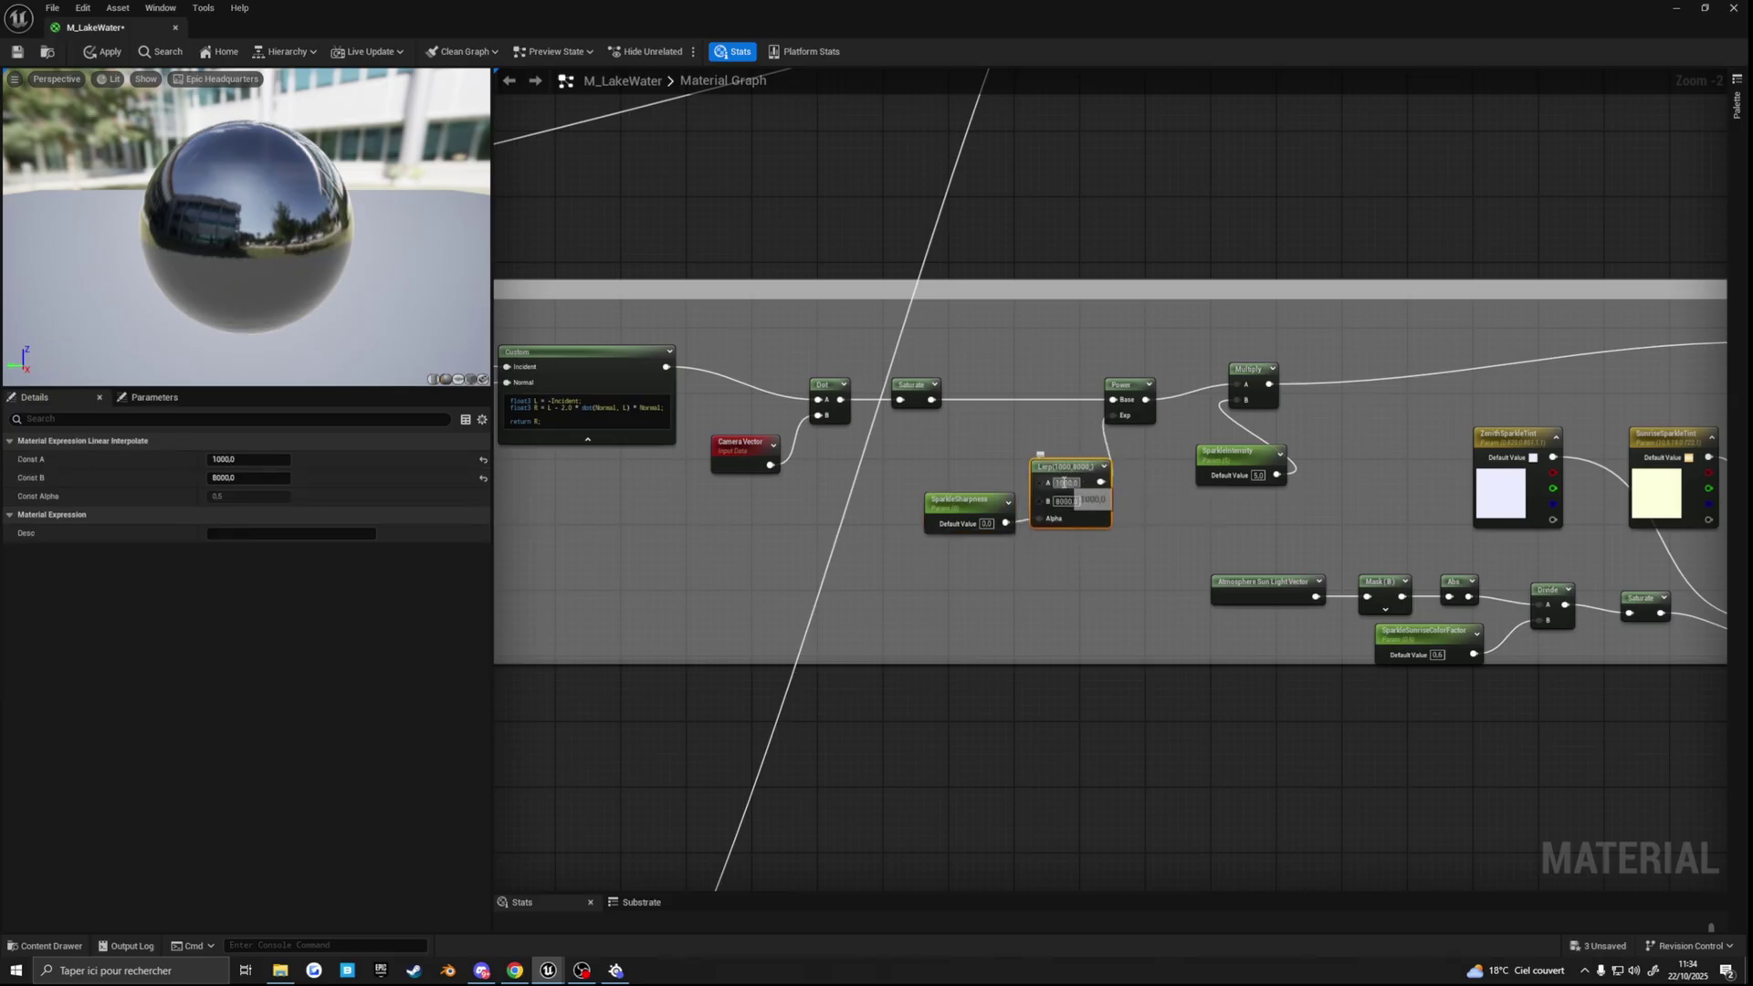
drag(1073, 471, 1091, 482)
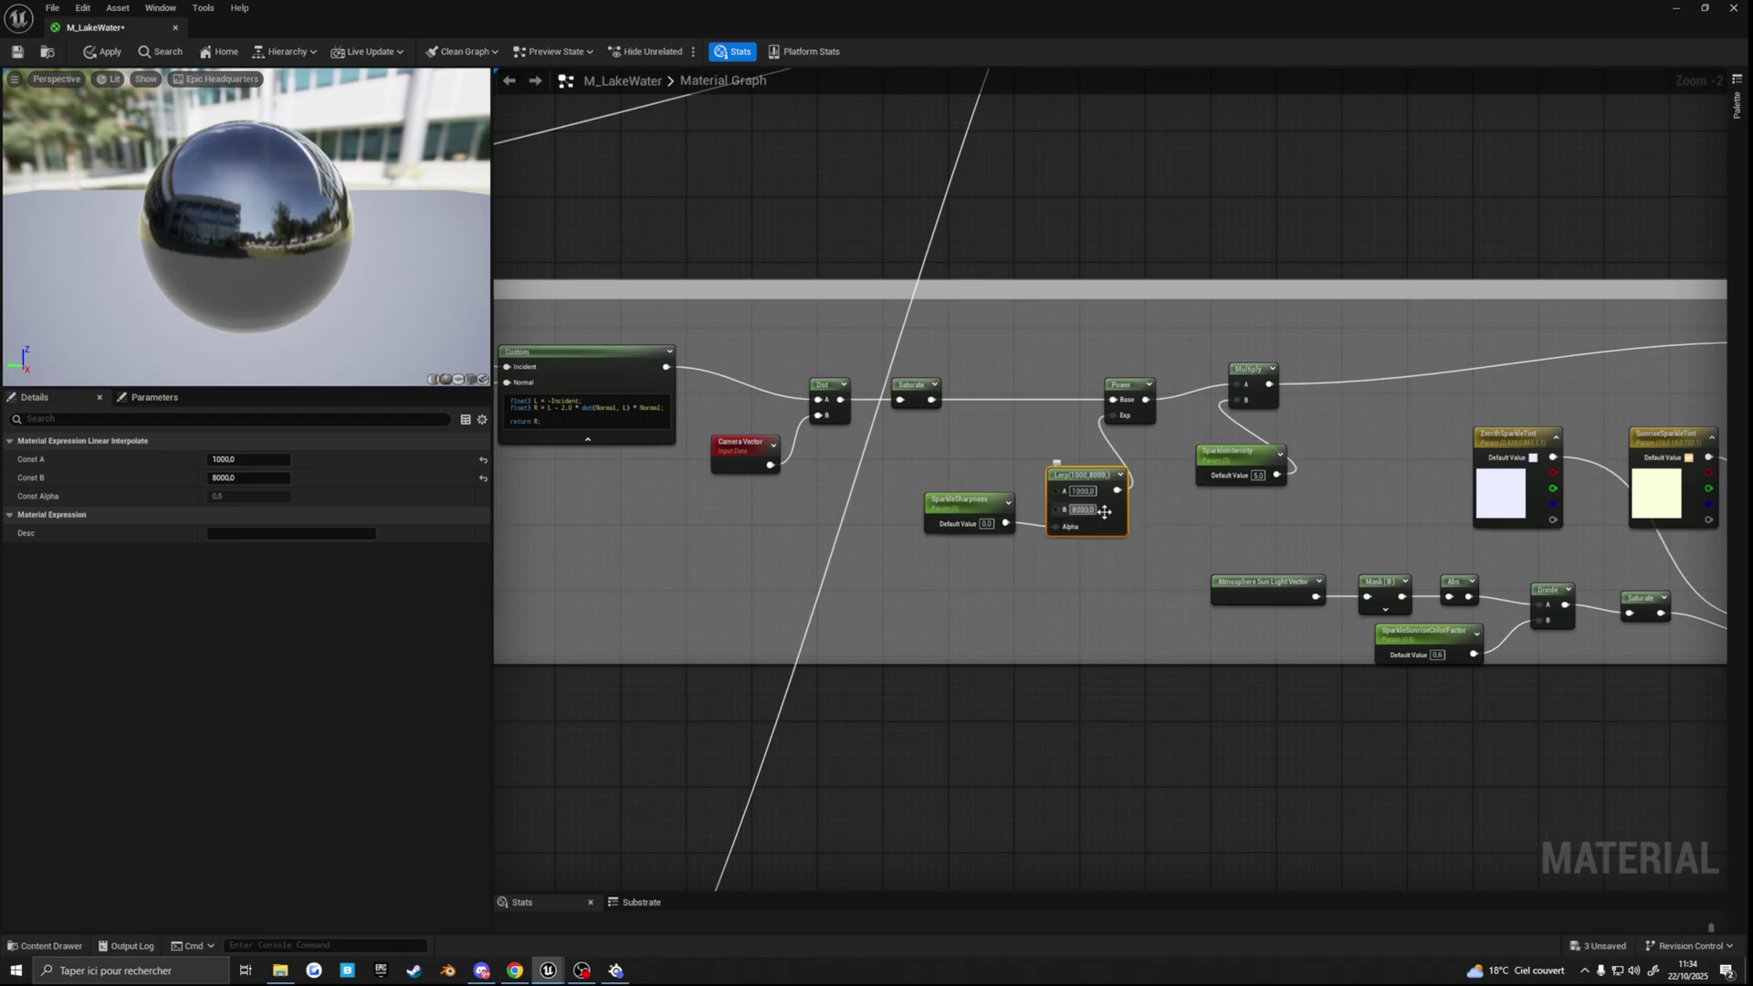
drag(959, 509, 942, 517)
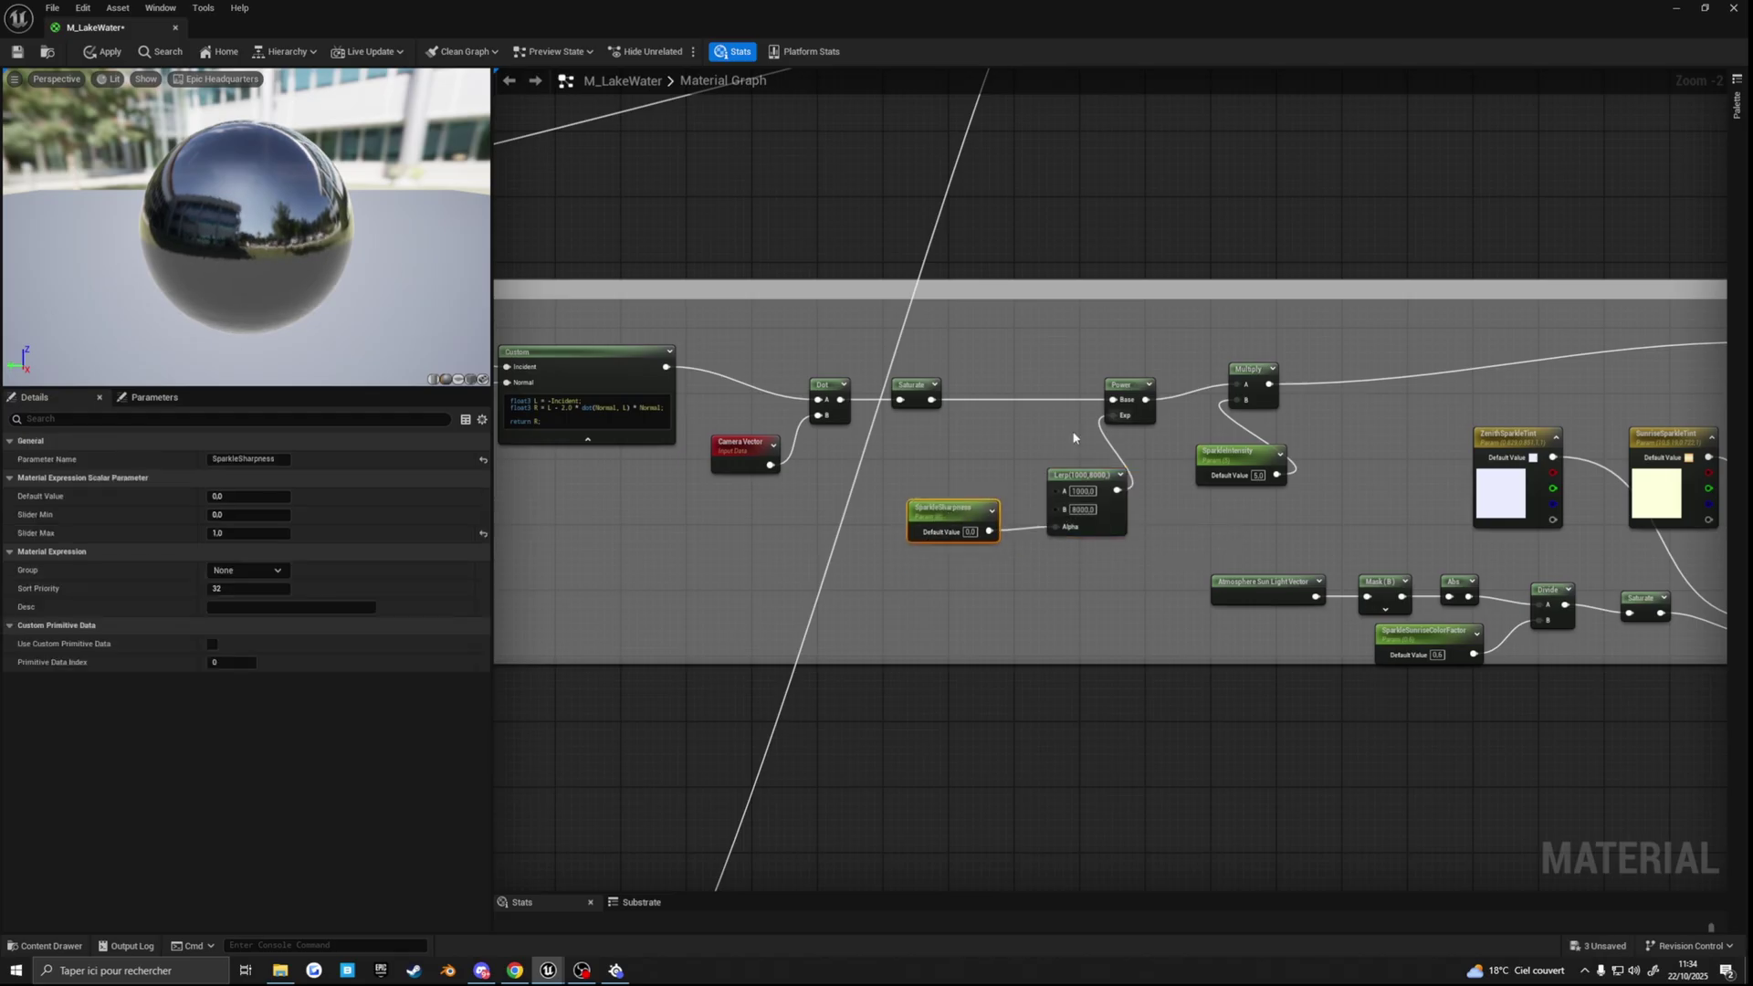
Step: Try raising SparkleSharpness's default value to 1.0, and undo the trial changes
click(248, 495)
text(0.0056)
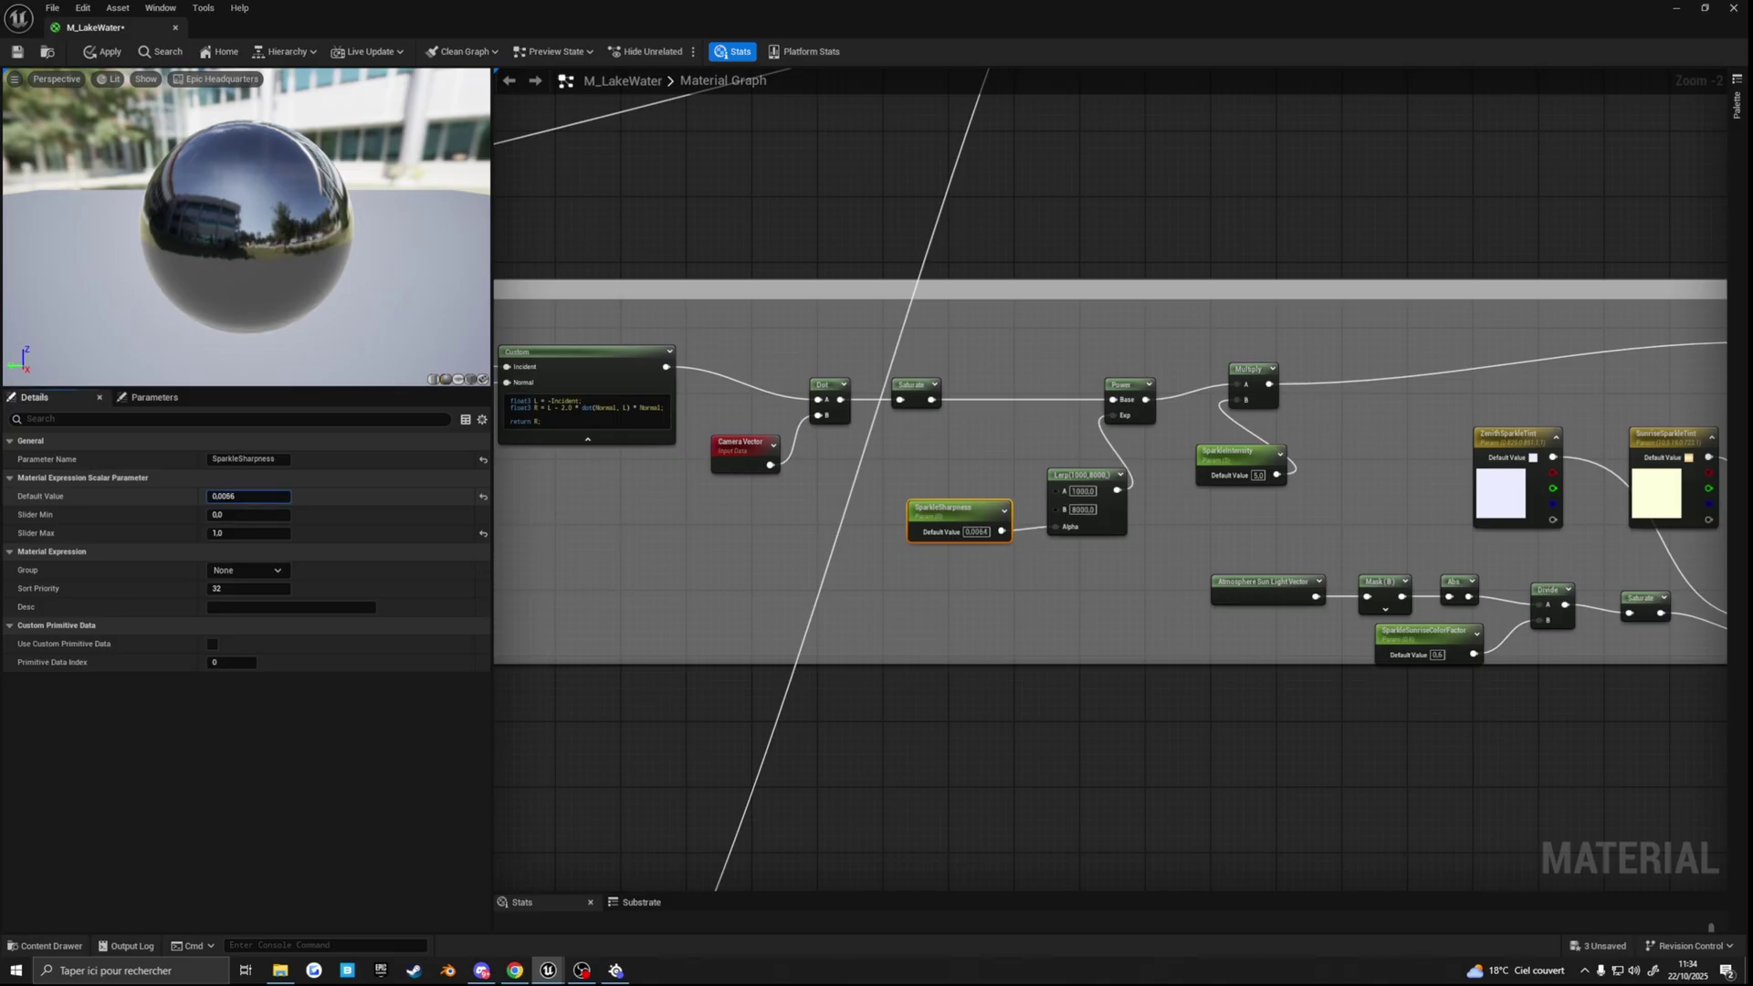
drag(212, 496, 291, 496)
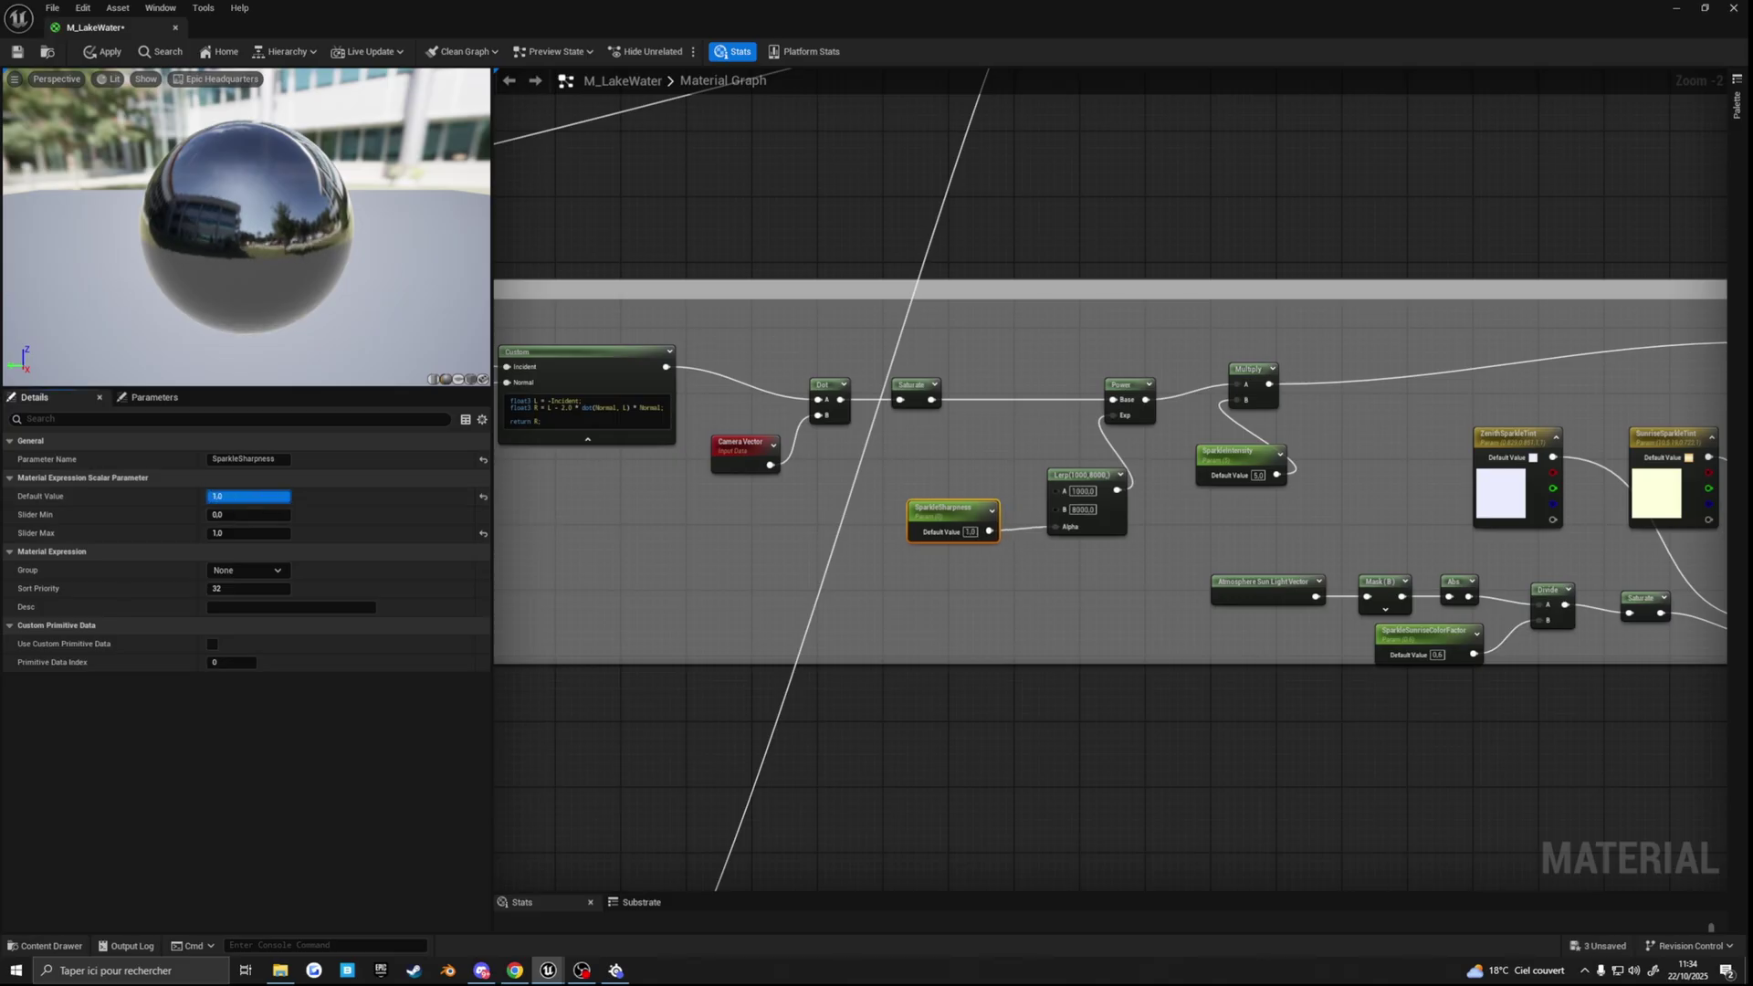
key(ctrl+z)
key(ctrl+z)
key(ctrl+z)
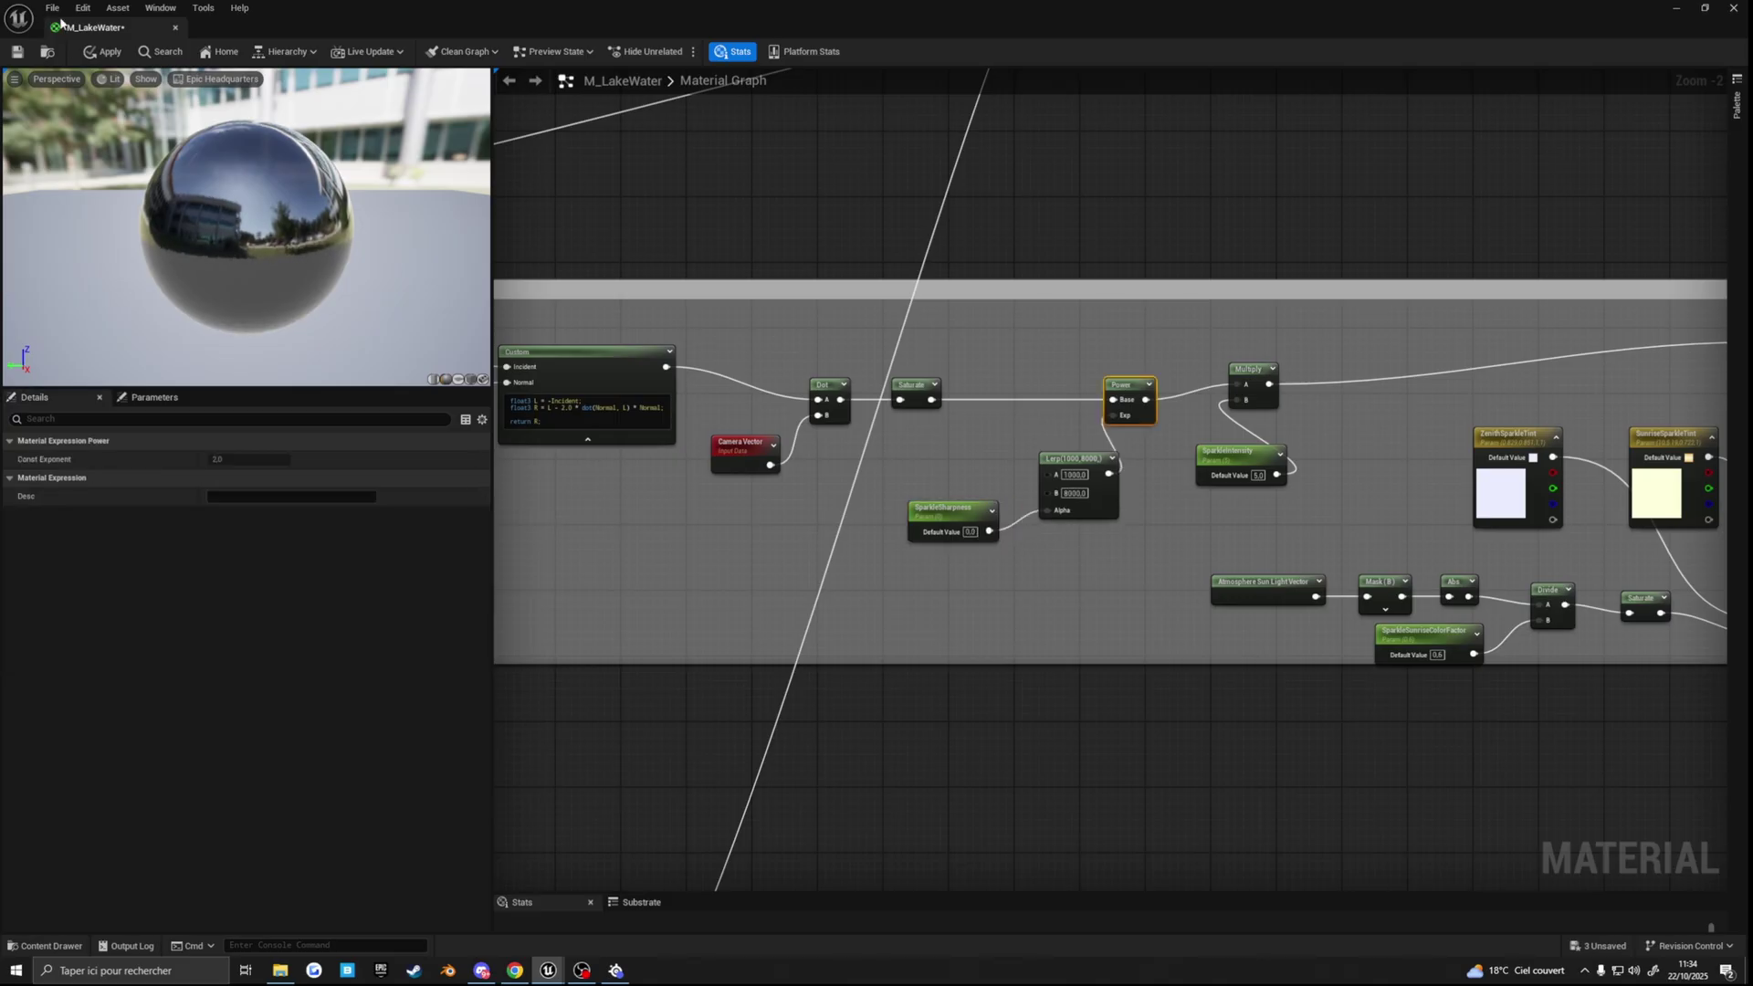
Step: Float the material editor over the LakePlugin level and bring the SparkleSharpness node into its view
double_click(211, 27)
right_drag(1135, 313, 1192, 297)
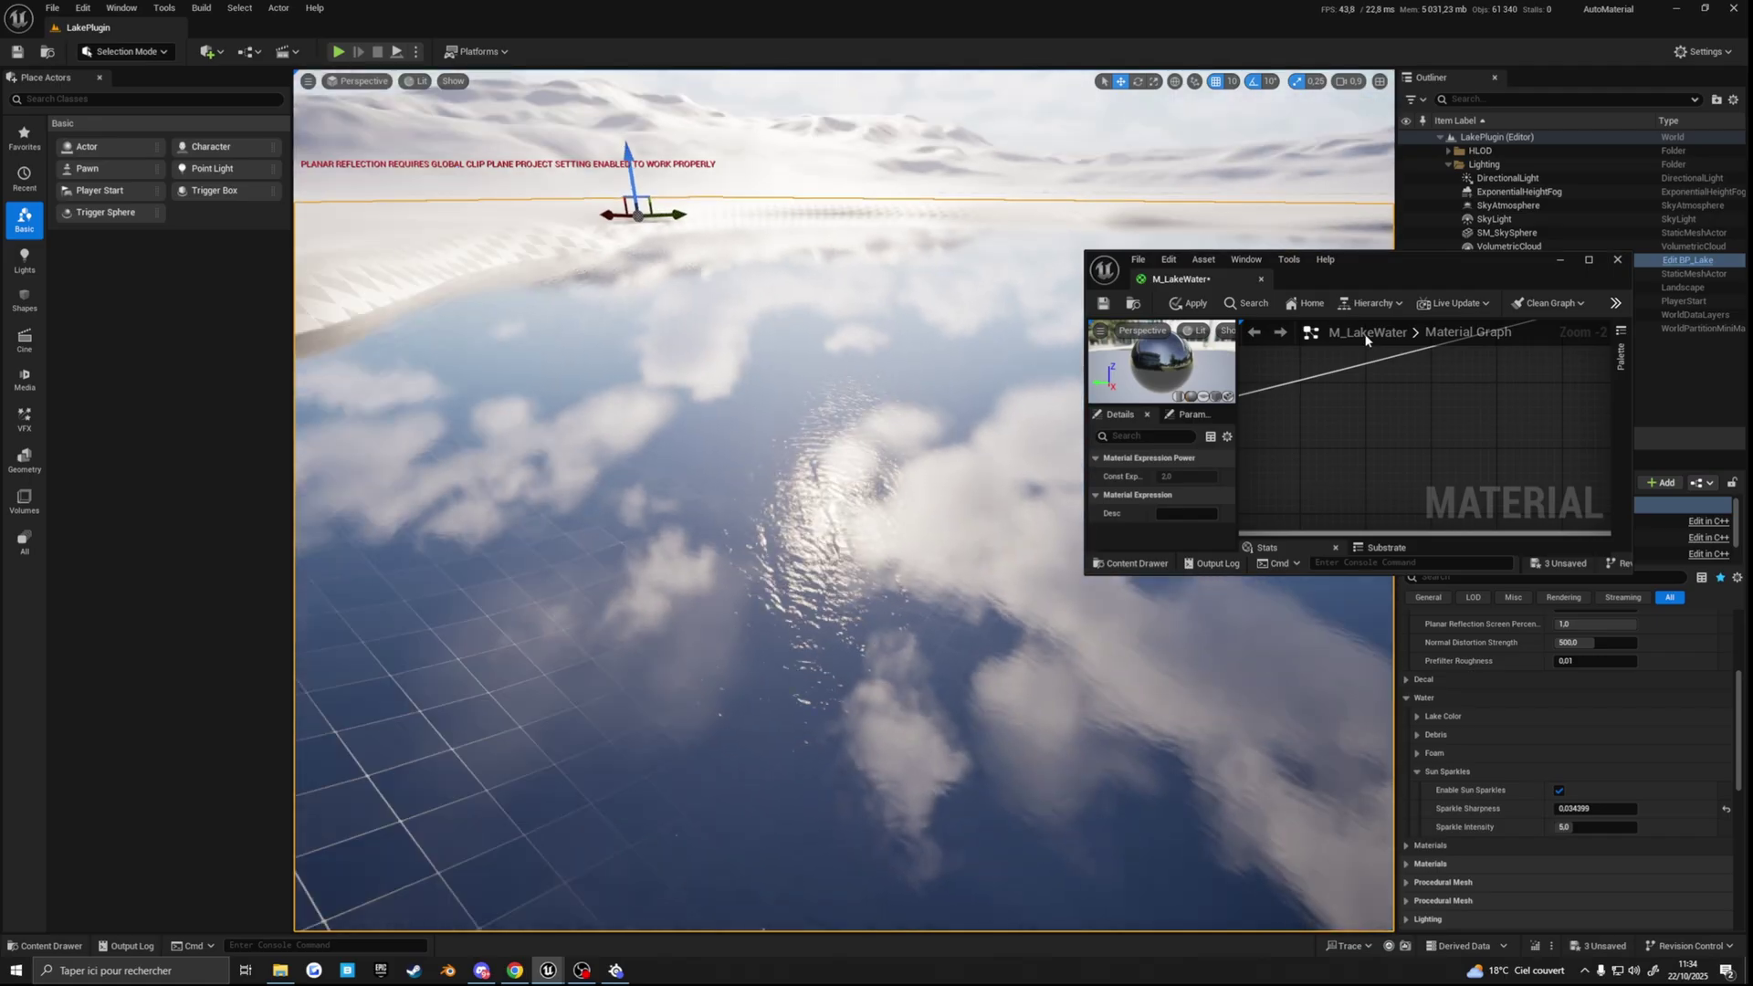
scroll(1393, 440, down, 3)
right_drag(1393, 440, 1271, 403)
scroll(1515, 438, up, 4)
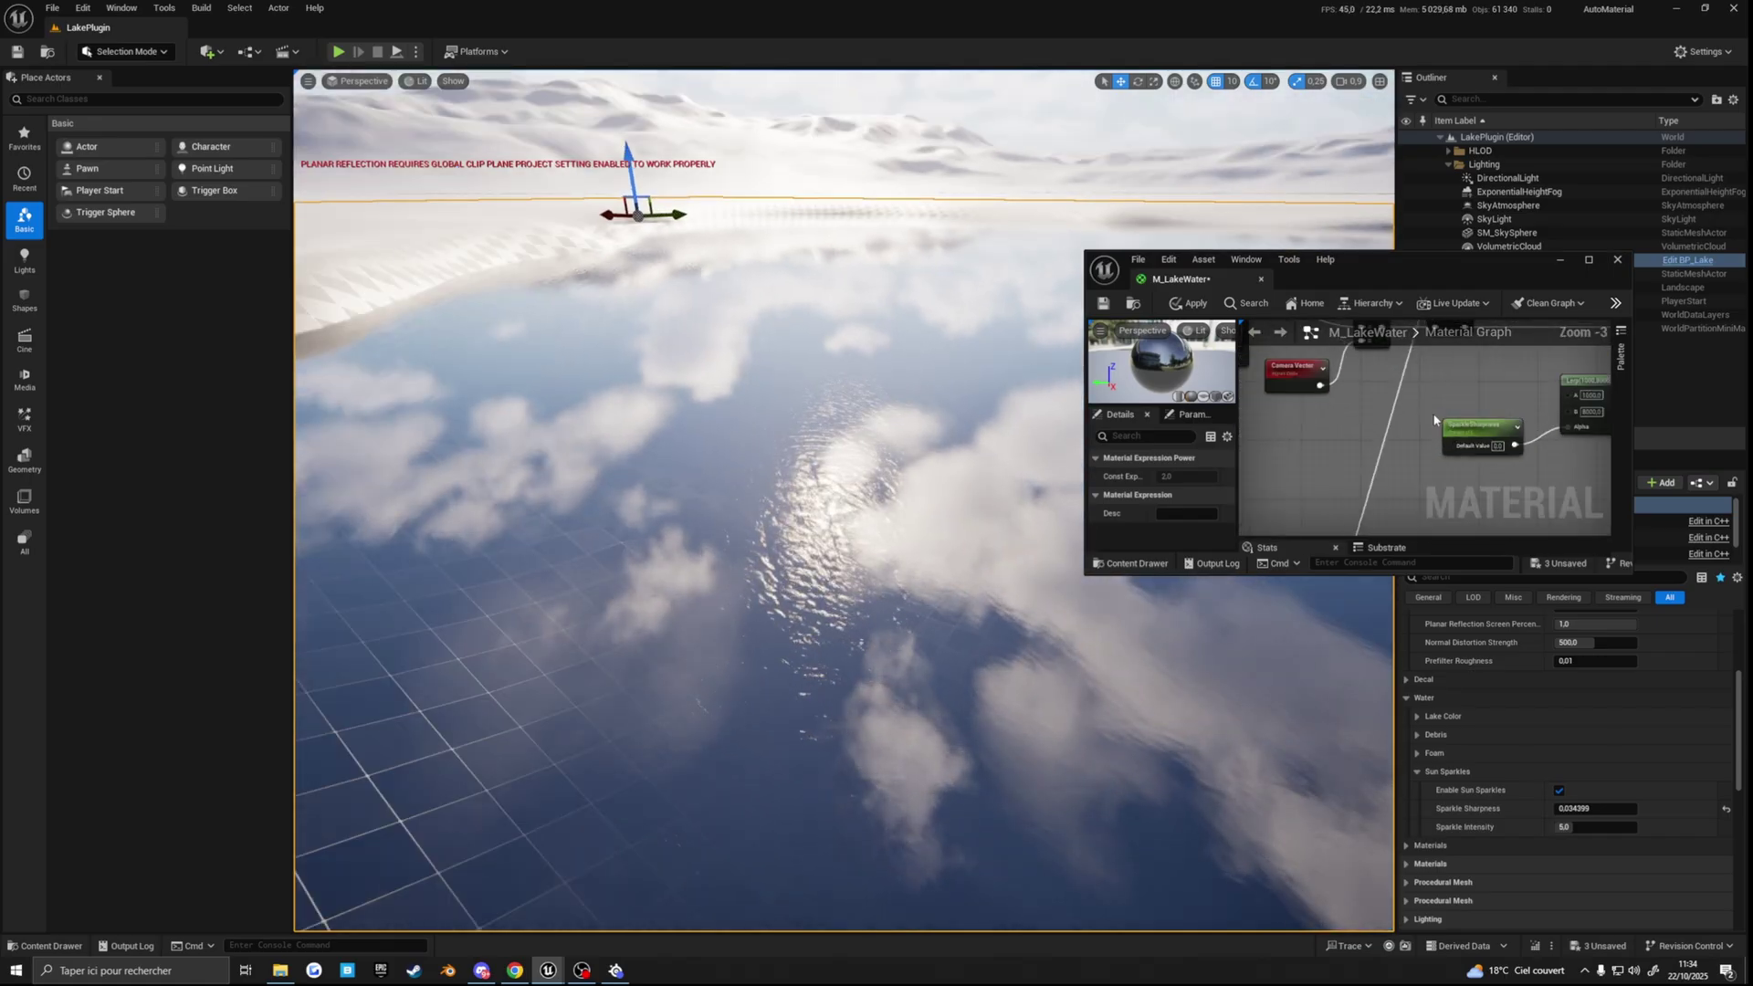
right_drag(1518, 441, 1389, 432)
click(1384, 431)
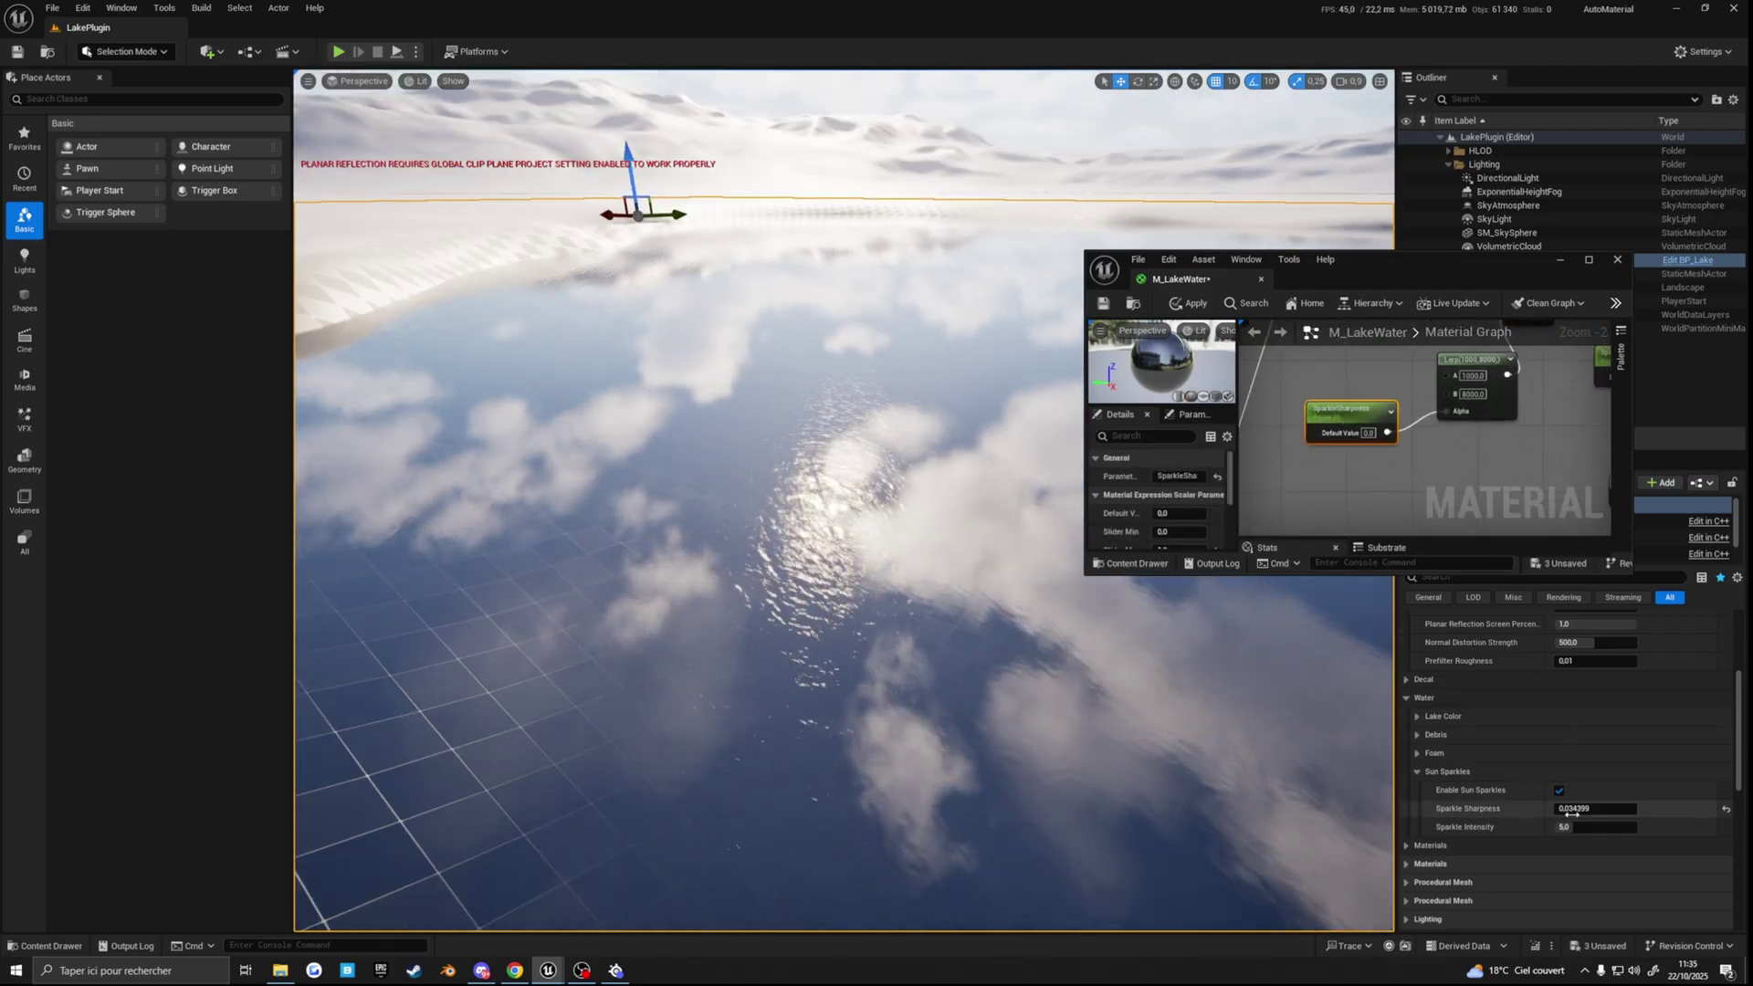
Step: Move the floating material editor off the lake's settings, try a higher Sparkle Sharpness, and reset it to the default 0.5
drag(1418, 259, 1238, 189)
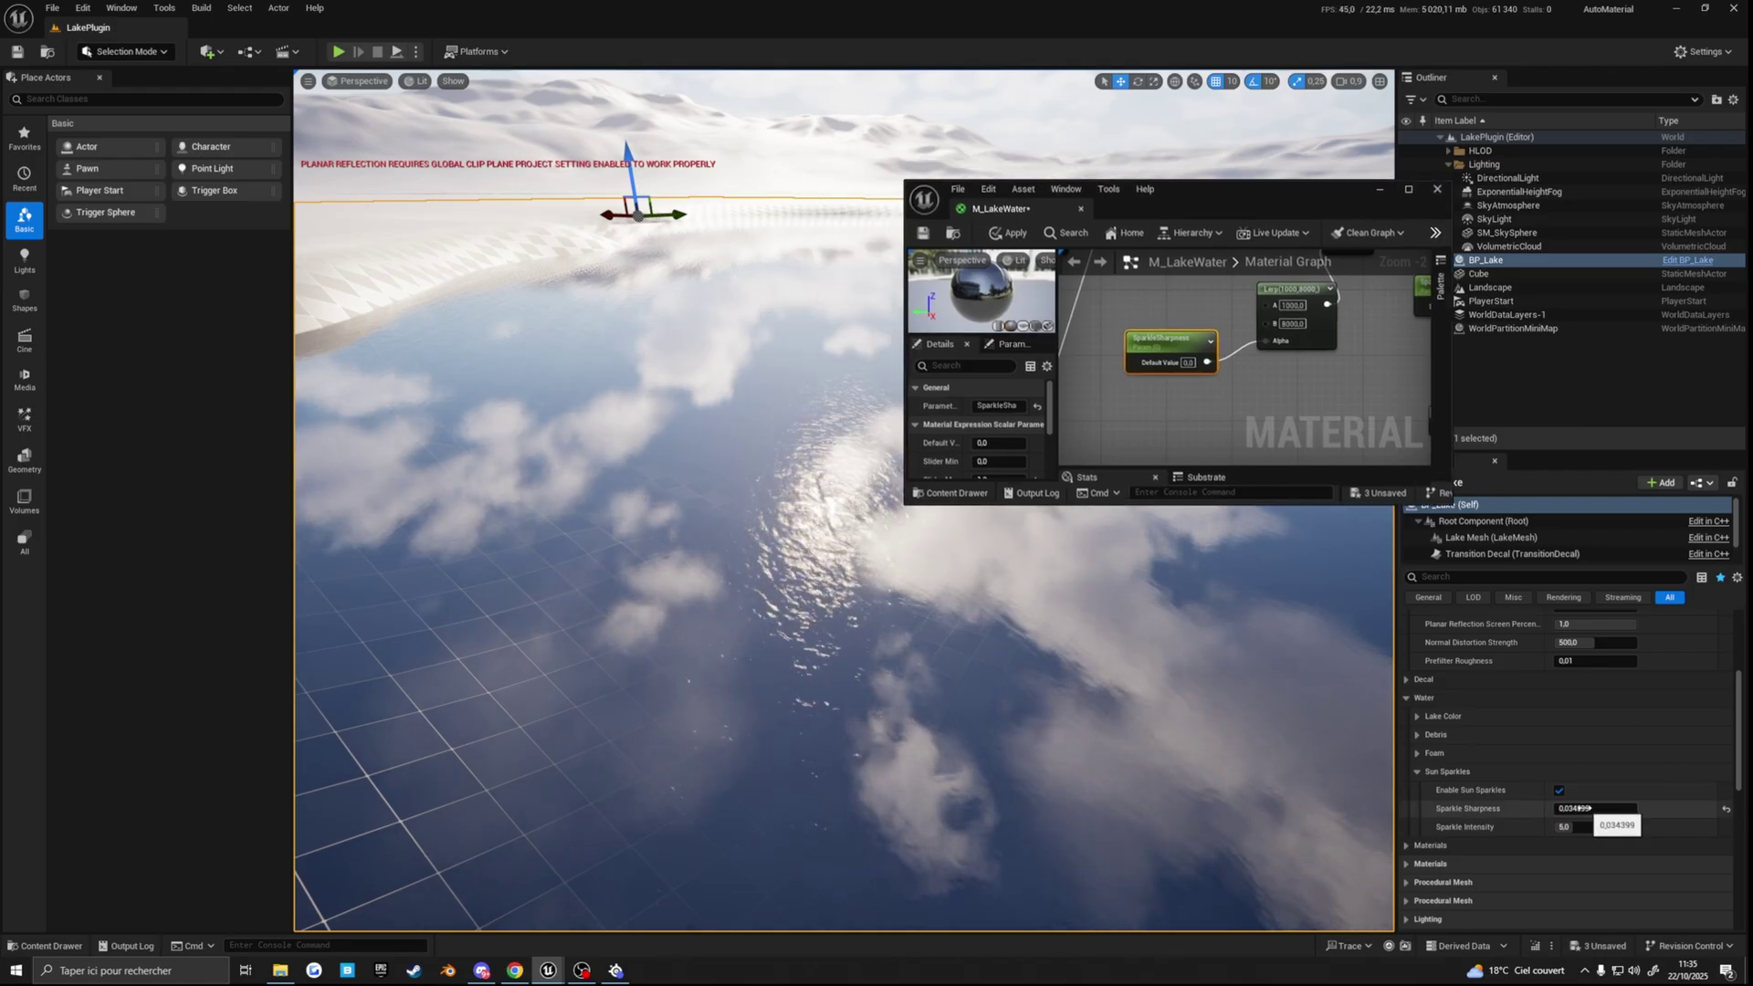
mouse_move(1586, 807)
mouse_down()
mouse_move(1611, 808)
mouse_move(1556, 808)
mouse_move(1636, 808)
mouse_move(1555, 809)
mouse_move(1592, 808)
mouse_up()
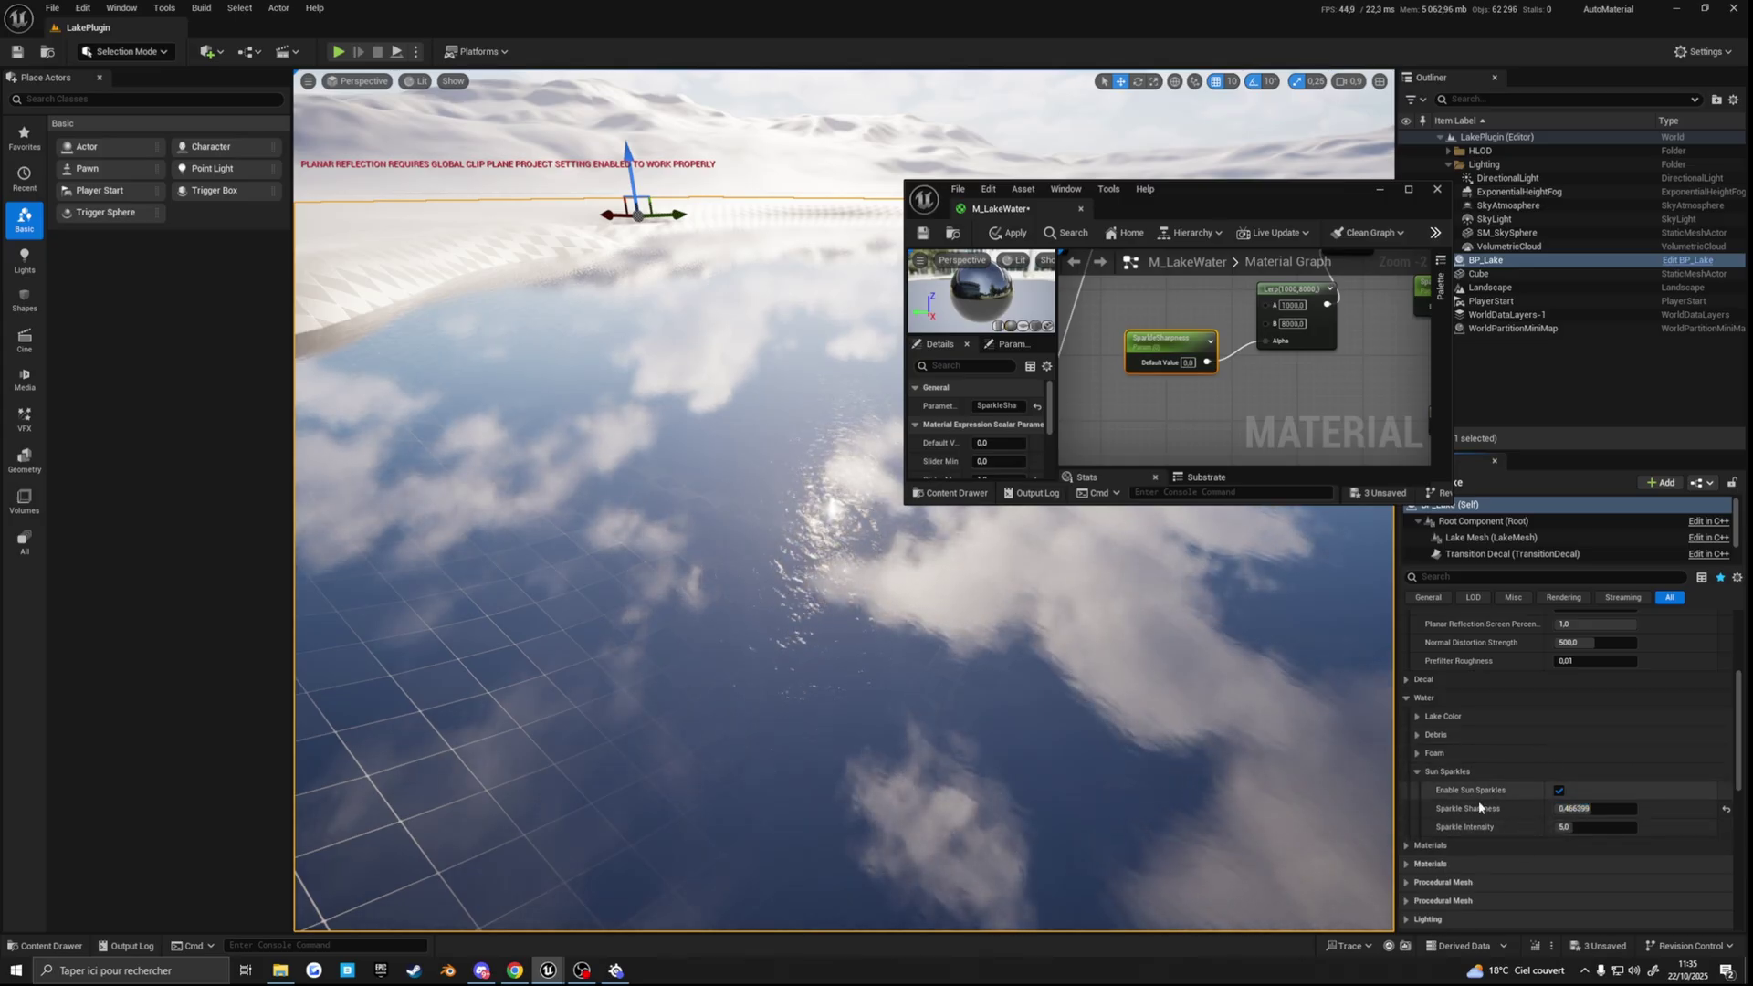
click(1725, 809)
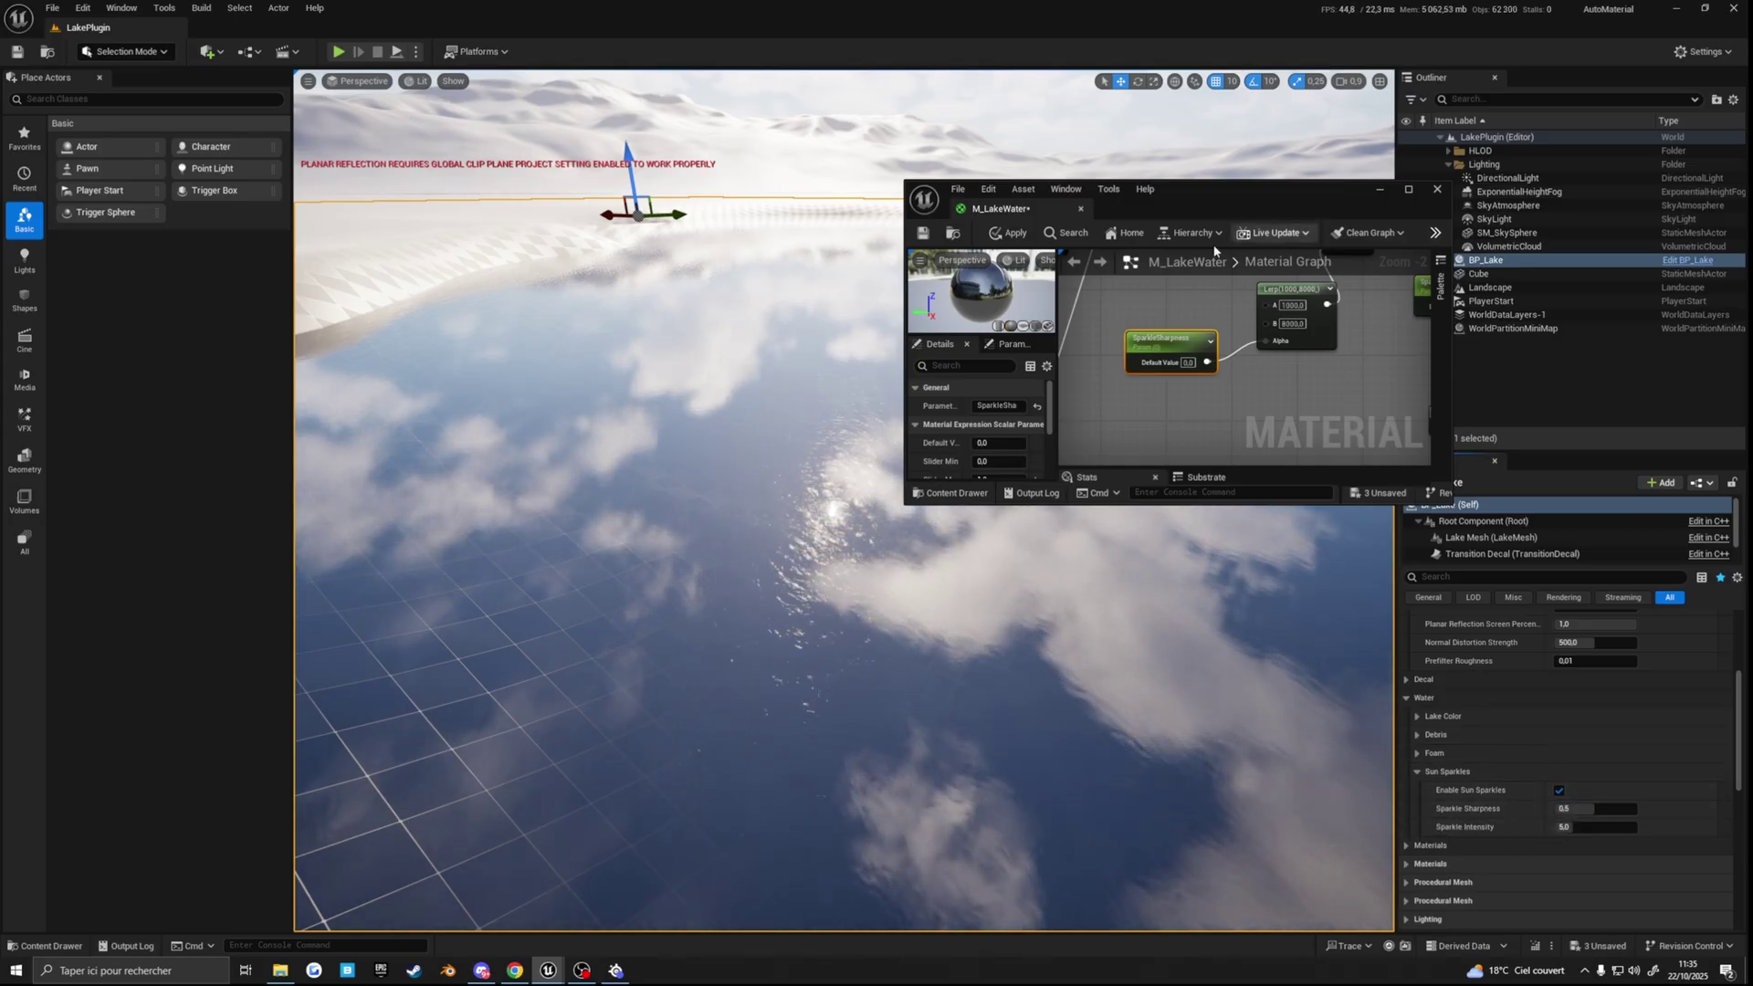
Step: Dock the material editor beside the level and trace the sparkle chain through SparkleIntensity and the tint Multiply to the material output
right_drag(1257, 361, 1248, 401)
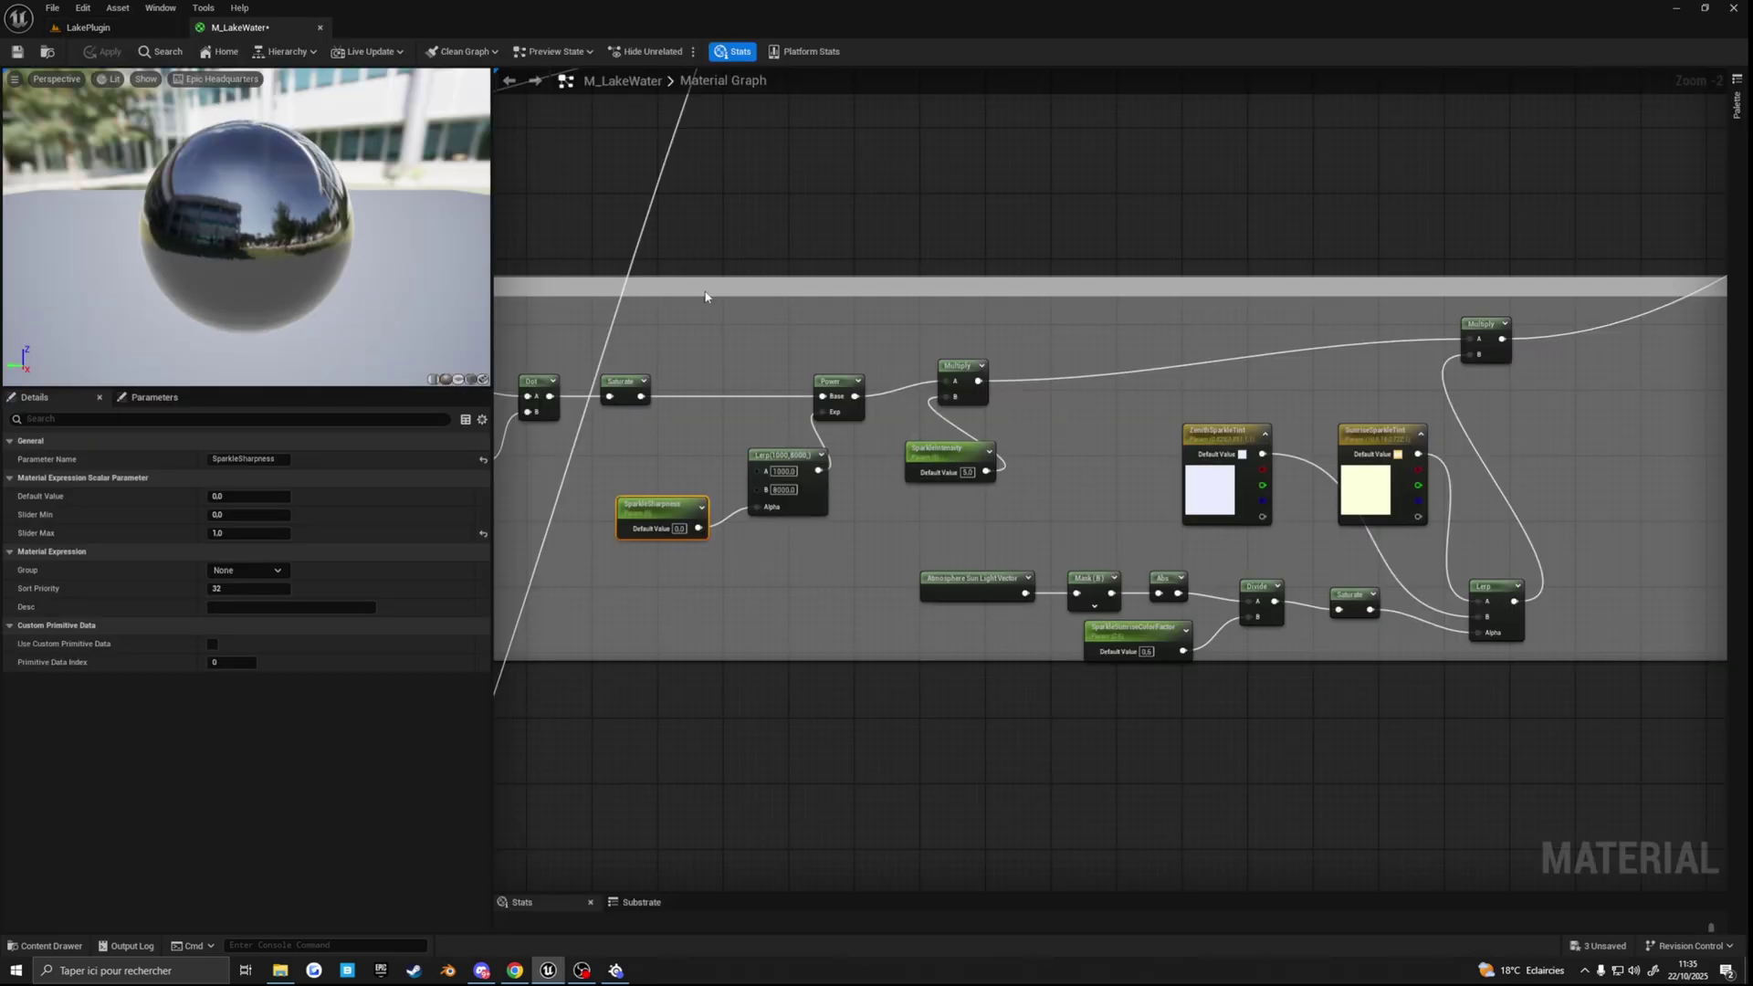
scroll(981, 497, down, 4)
right_drag(980, 497, 1076, 613)
scroll(1093, 618, up, 3)
scroll(1094, 617, up, 3)
right_drag(1236, 555, 919, 649)
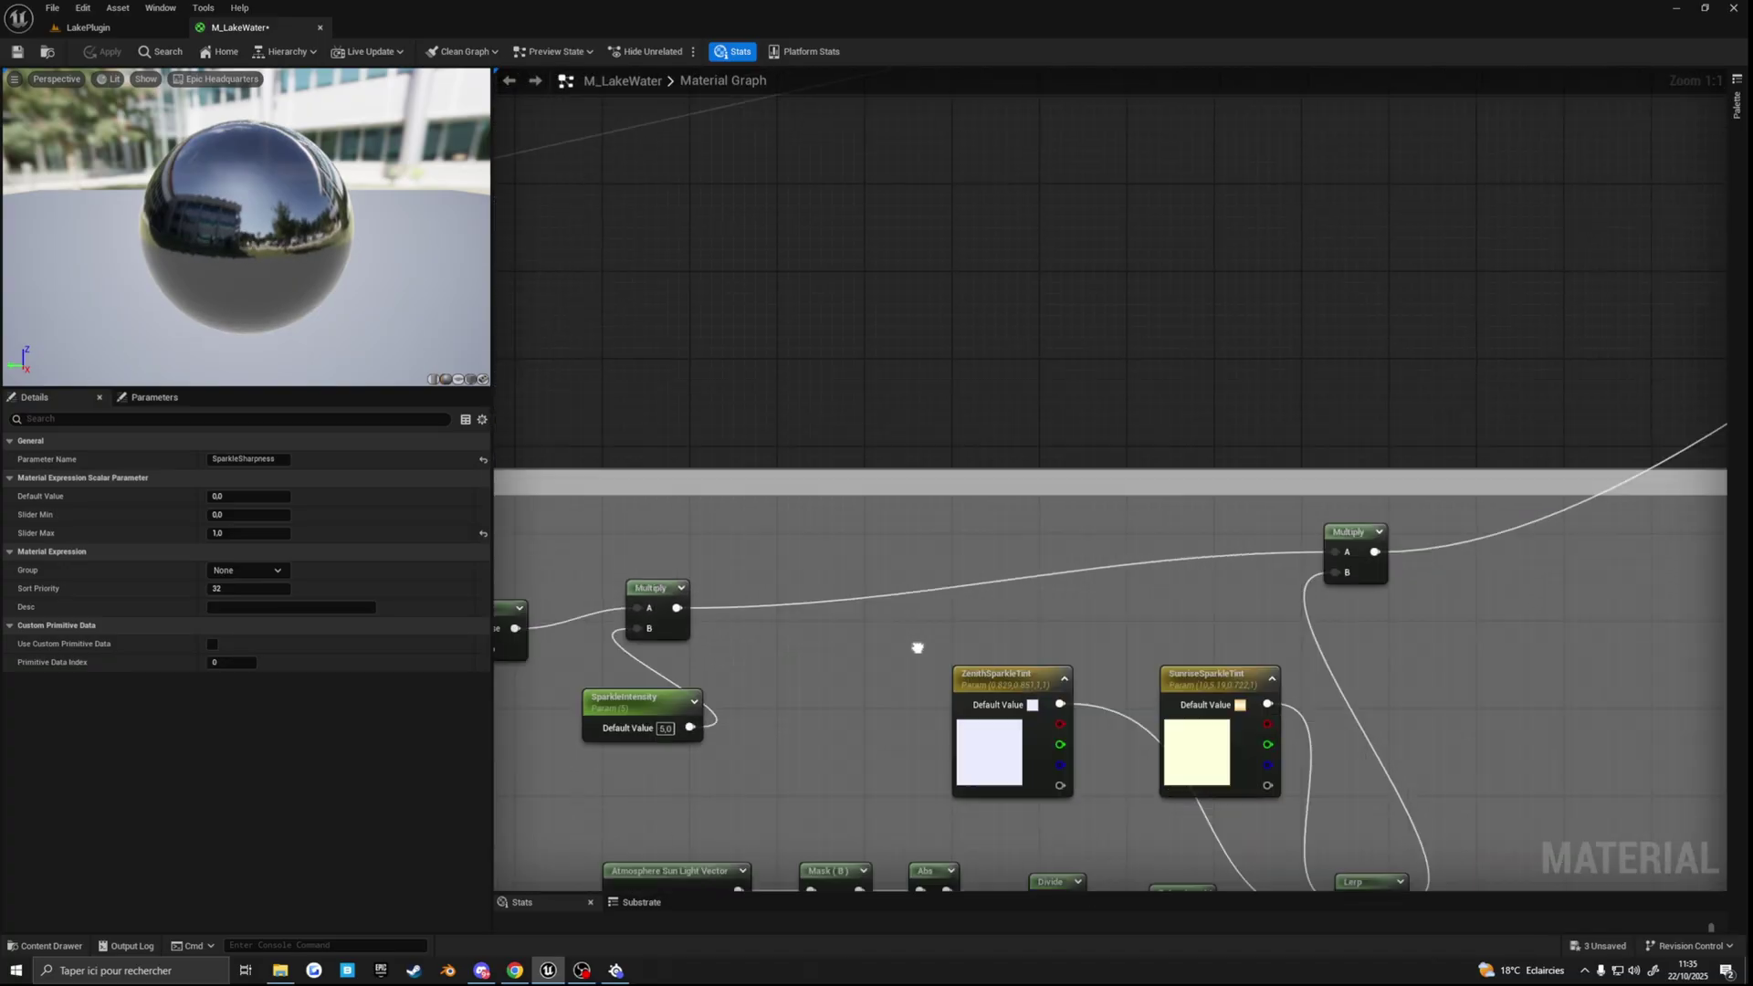
scroll(919, 649, down, 4)
right_drag(1220, 506, 570, 698)
scroll(1305, 321, up, 4)
scroll(1335, 325, down, 7)
right_drag(1277, 356, 913, 553)
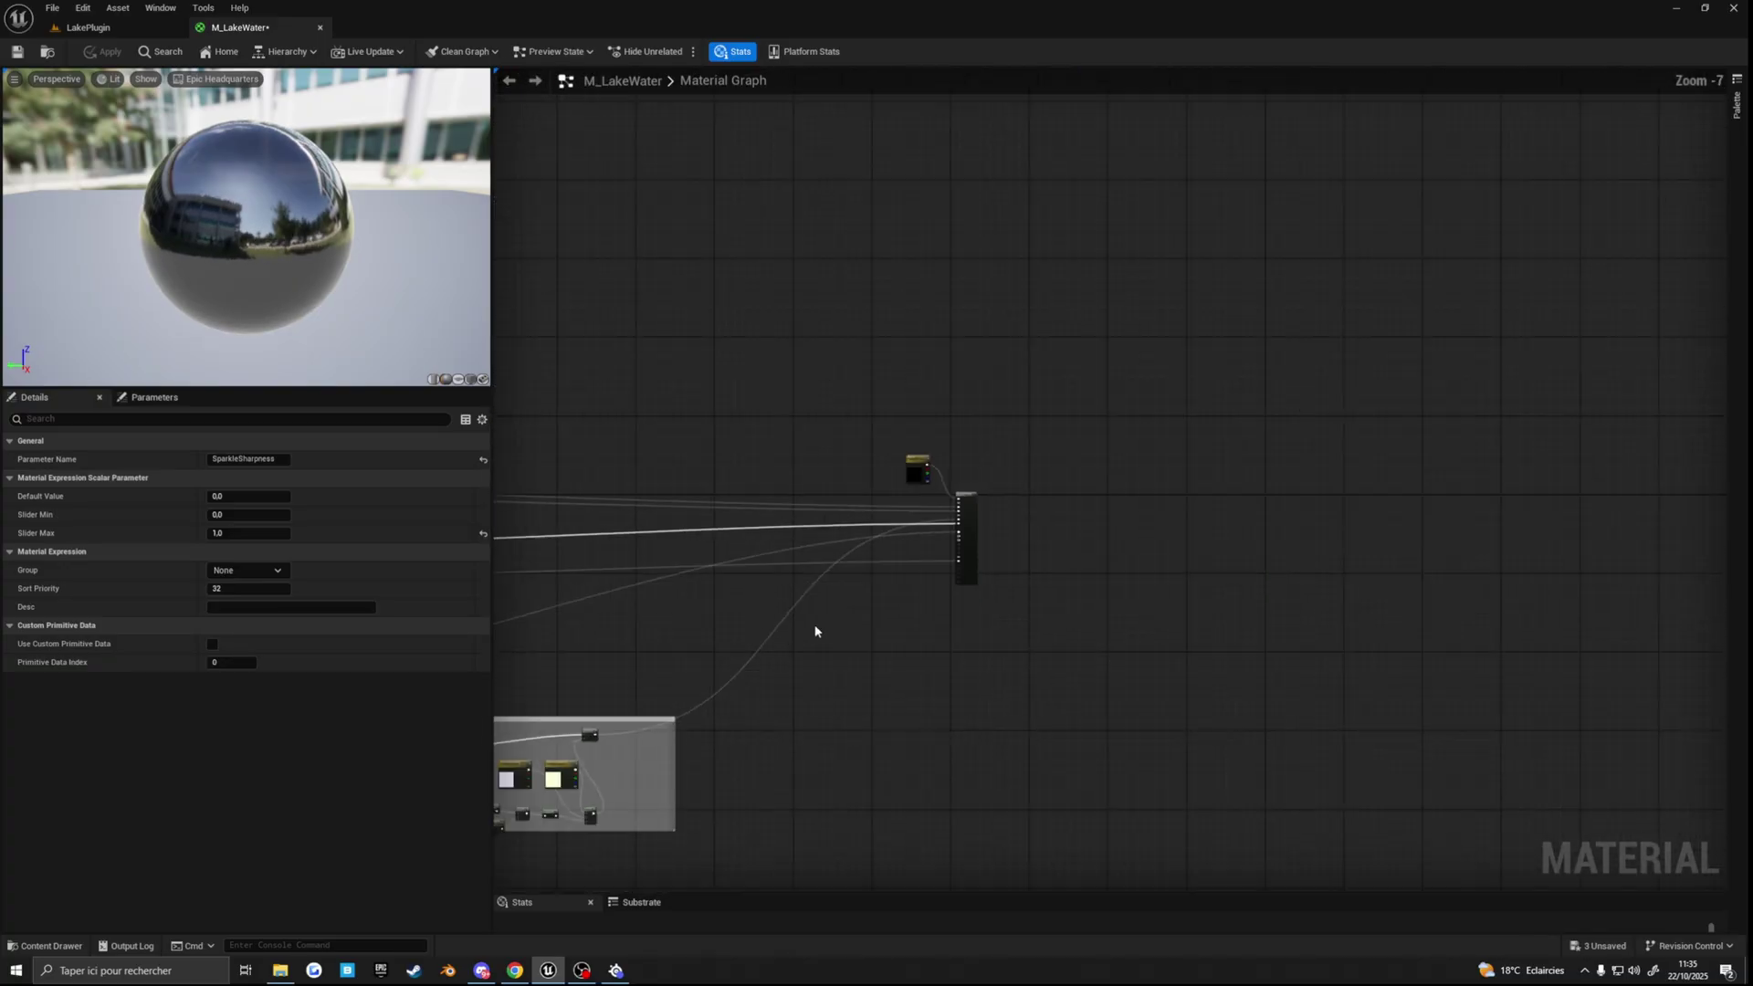
Step: Float the M_LakeWater editor over the LakePlugin level and bring the SparkleIntensity node into its view
right_drag(813, 630, 1198, 527)
drag(235, 31, 1086, 258)
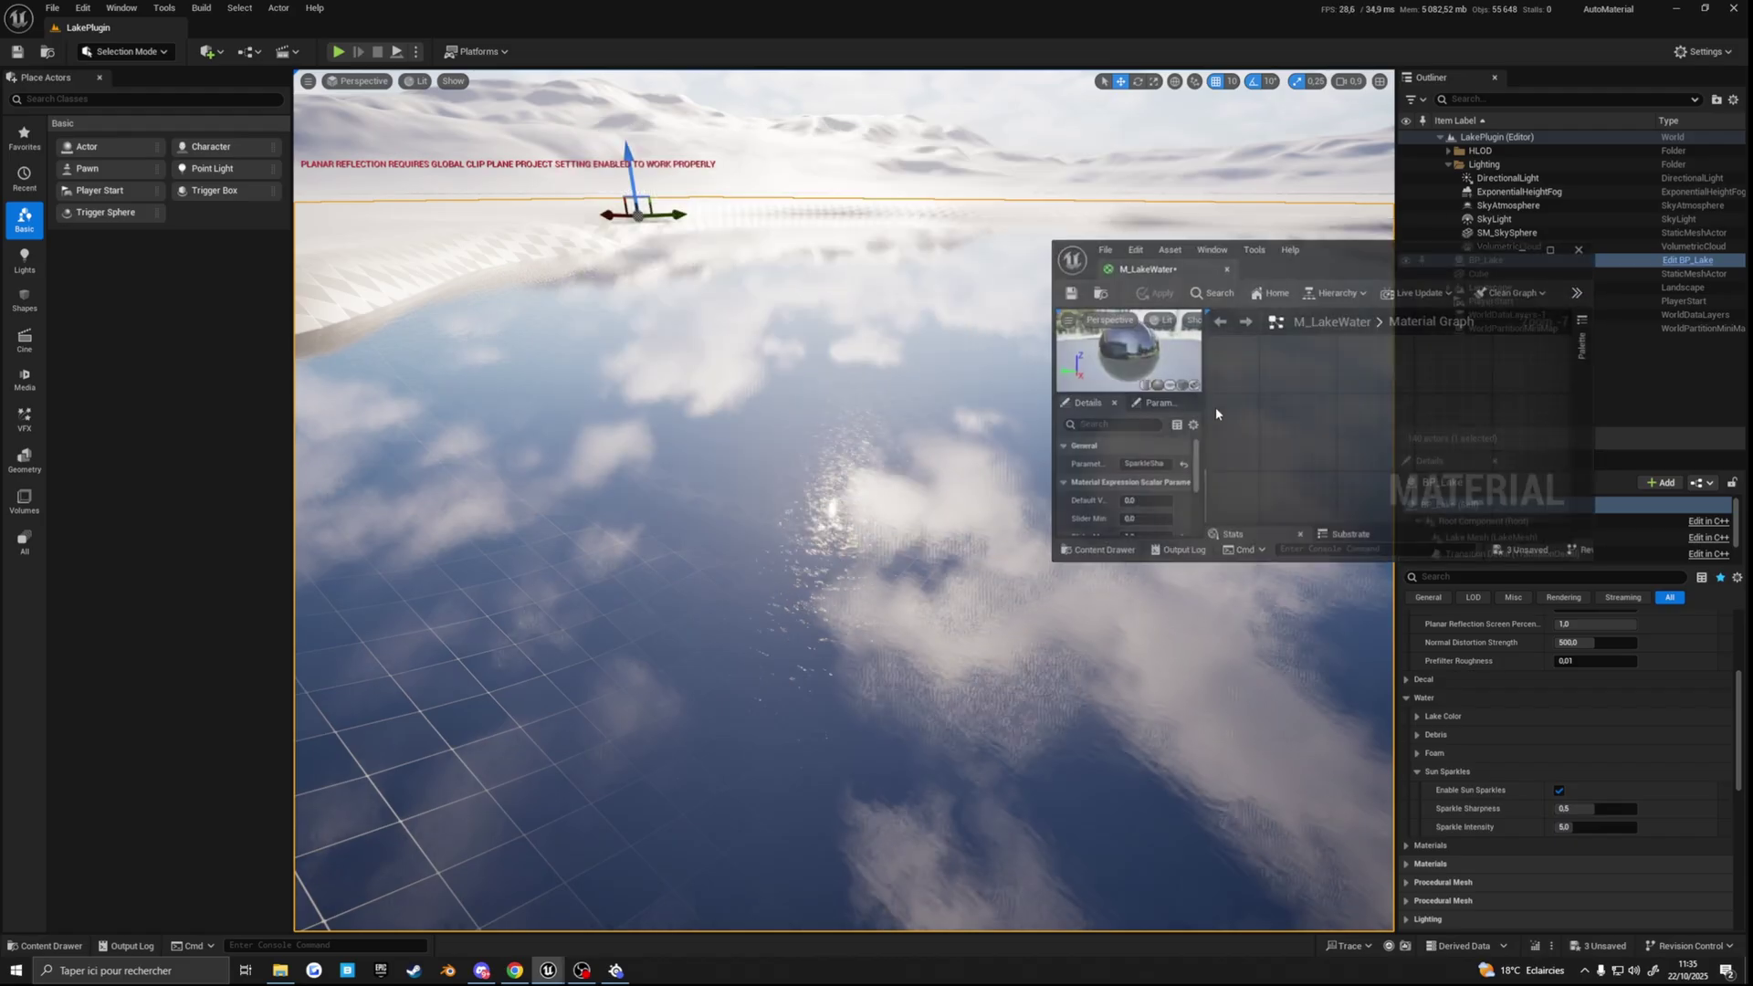
scroll(1313, 434, down, 3)
scroll(1311, 434, up, 9)
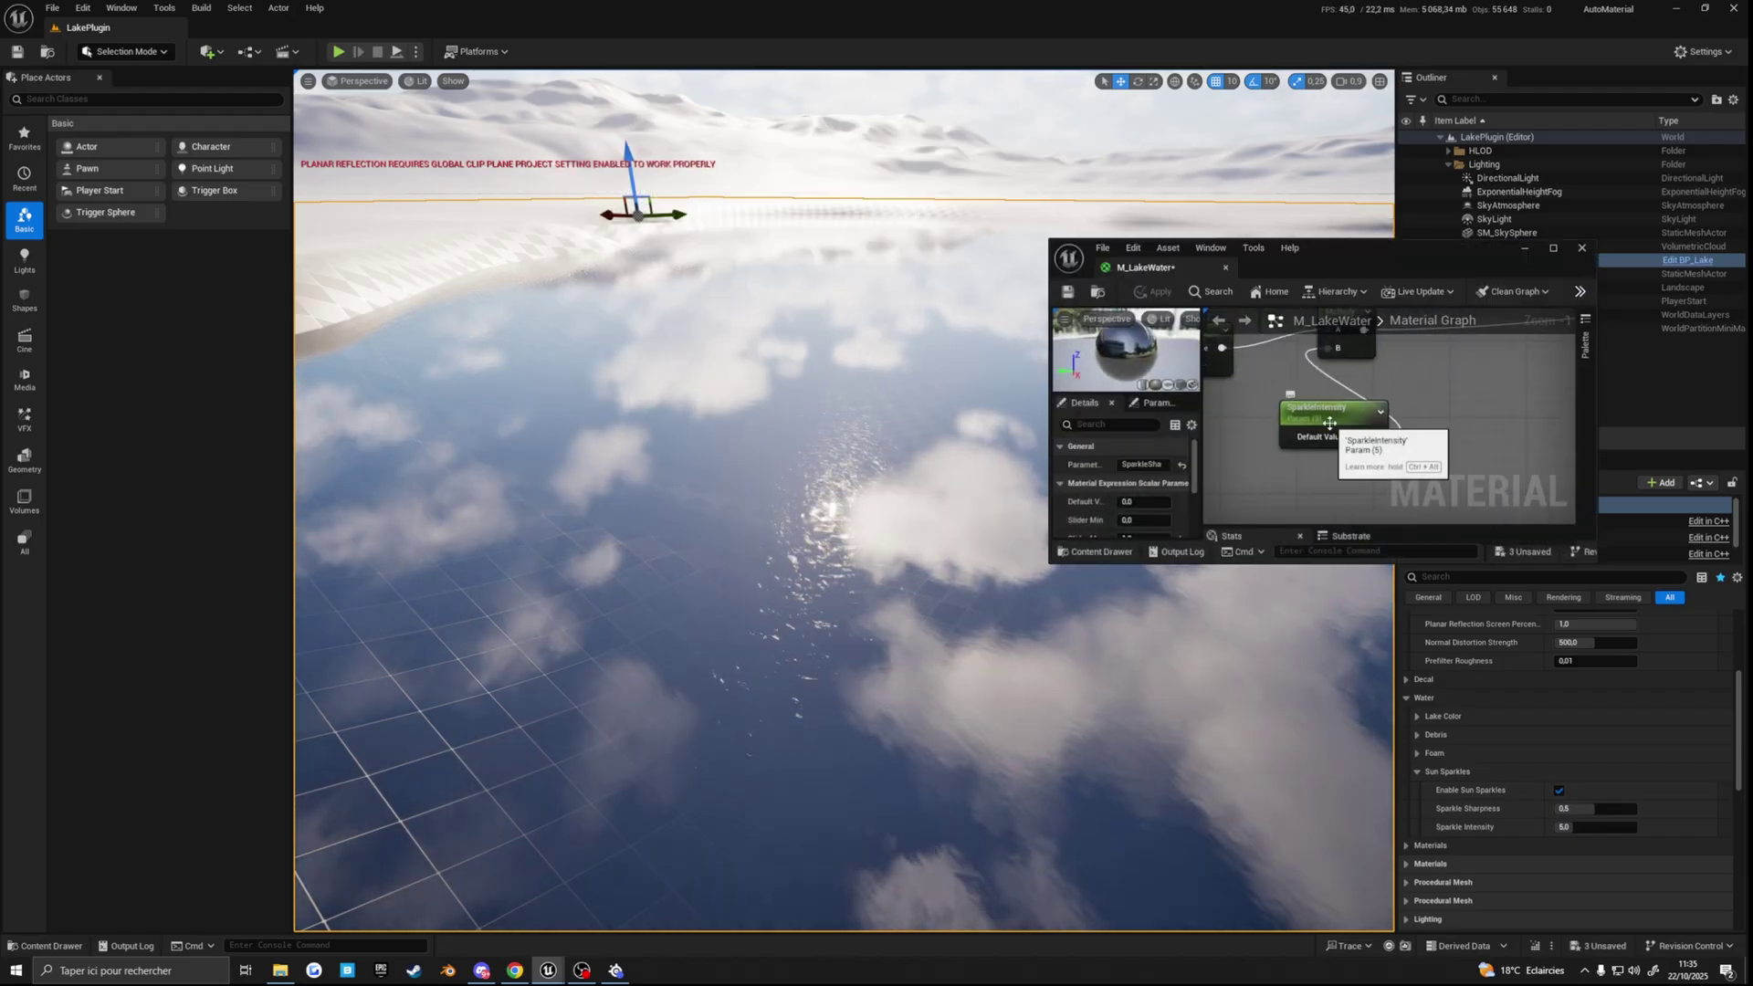
Step: Raise the lake's Sparkle Intensity to 20 and, after trying an extreme SparkleIntensity default in the material, set that default to 5
drag(1352, 435, 1534, 434)
drag(1143, 502, 1246, 502)
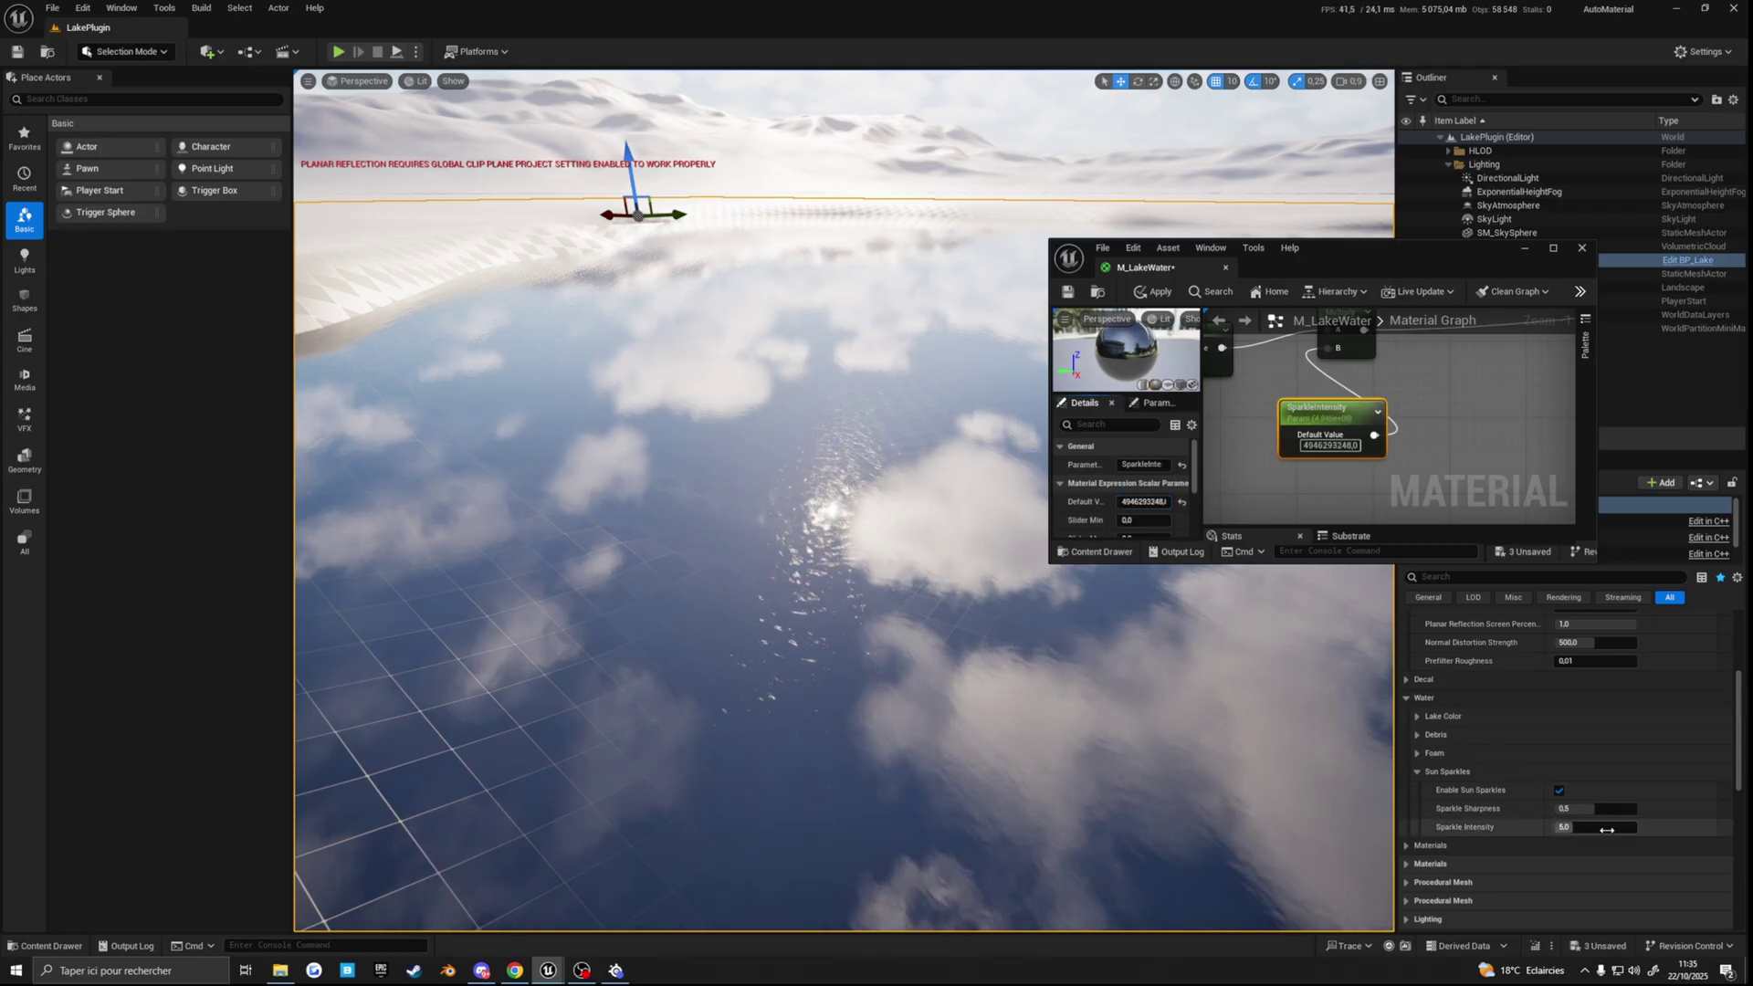
drag(1567, 826, 1643, 826)
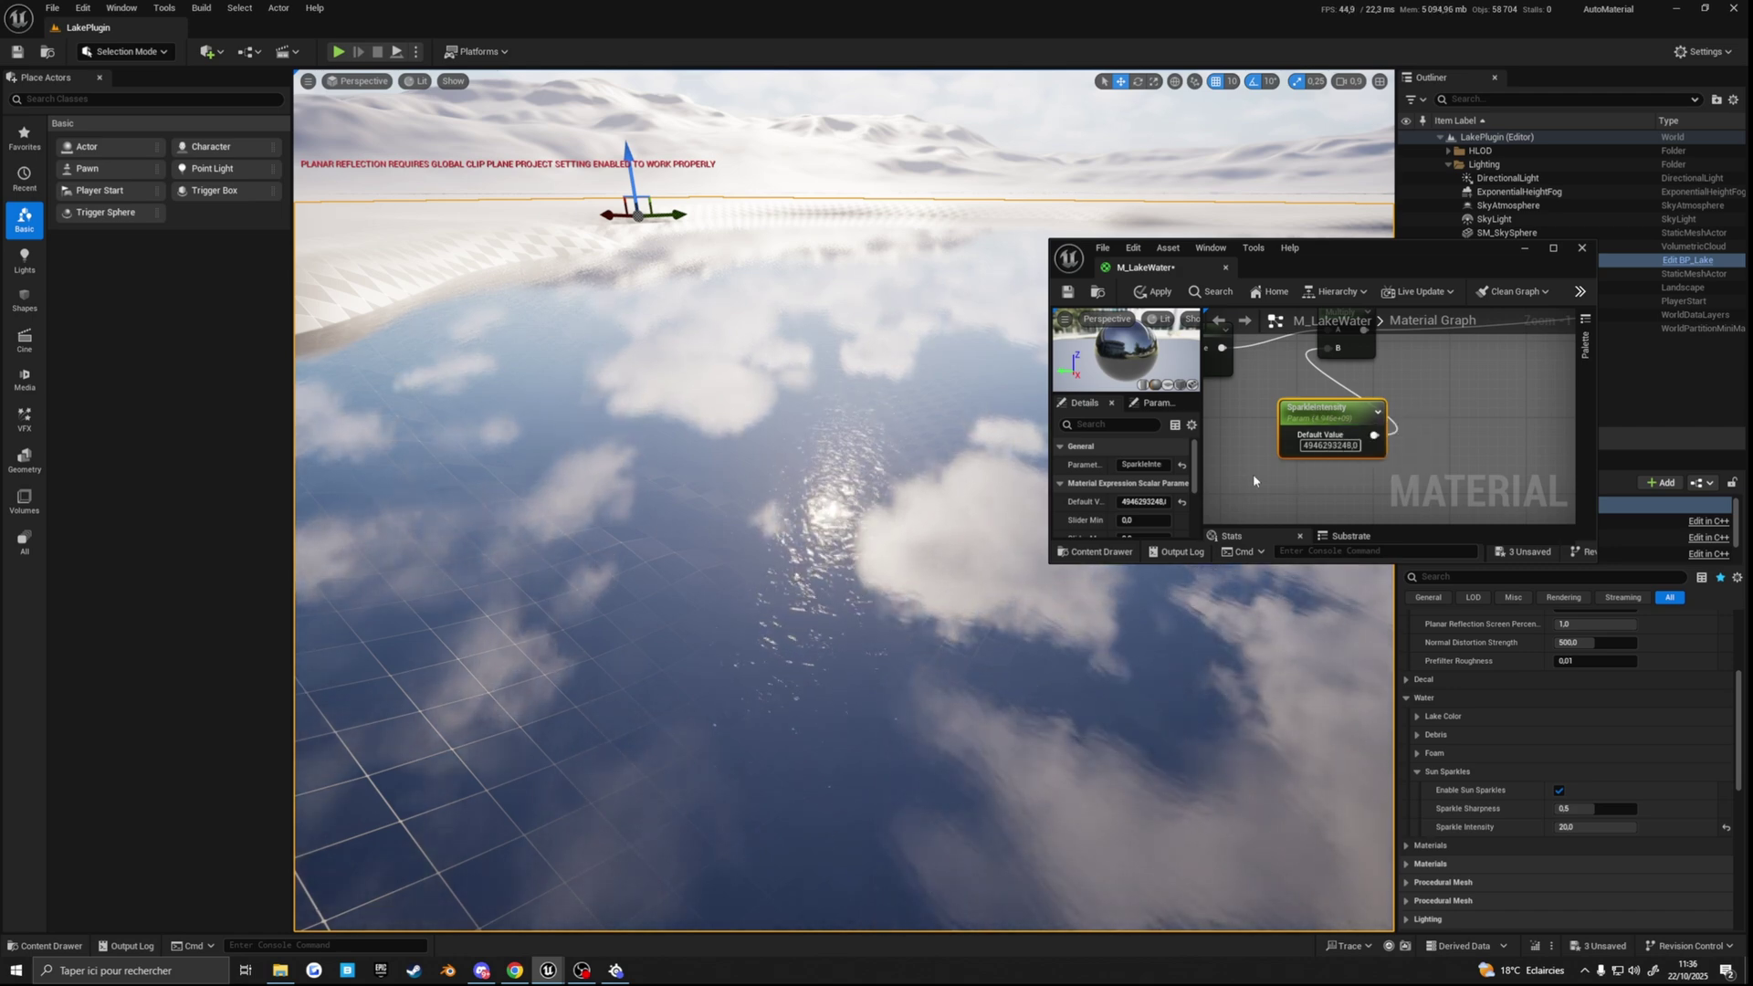
click(1141, 503)
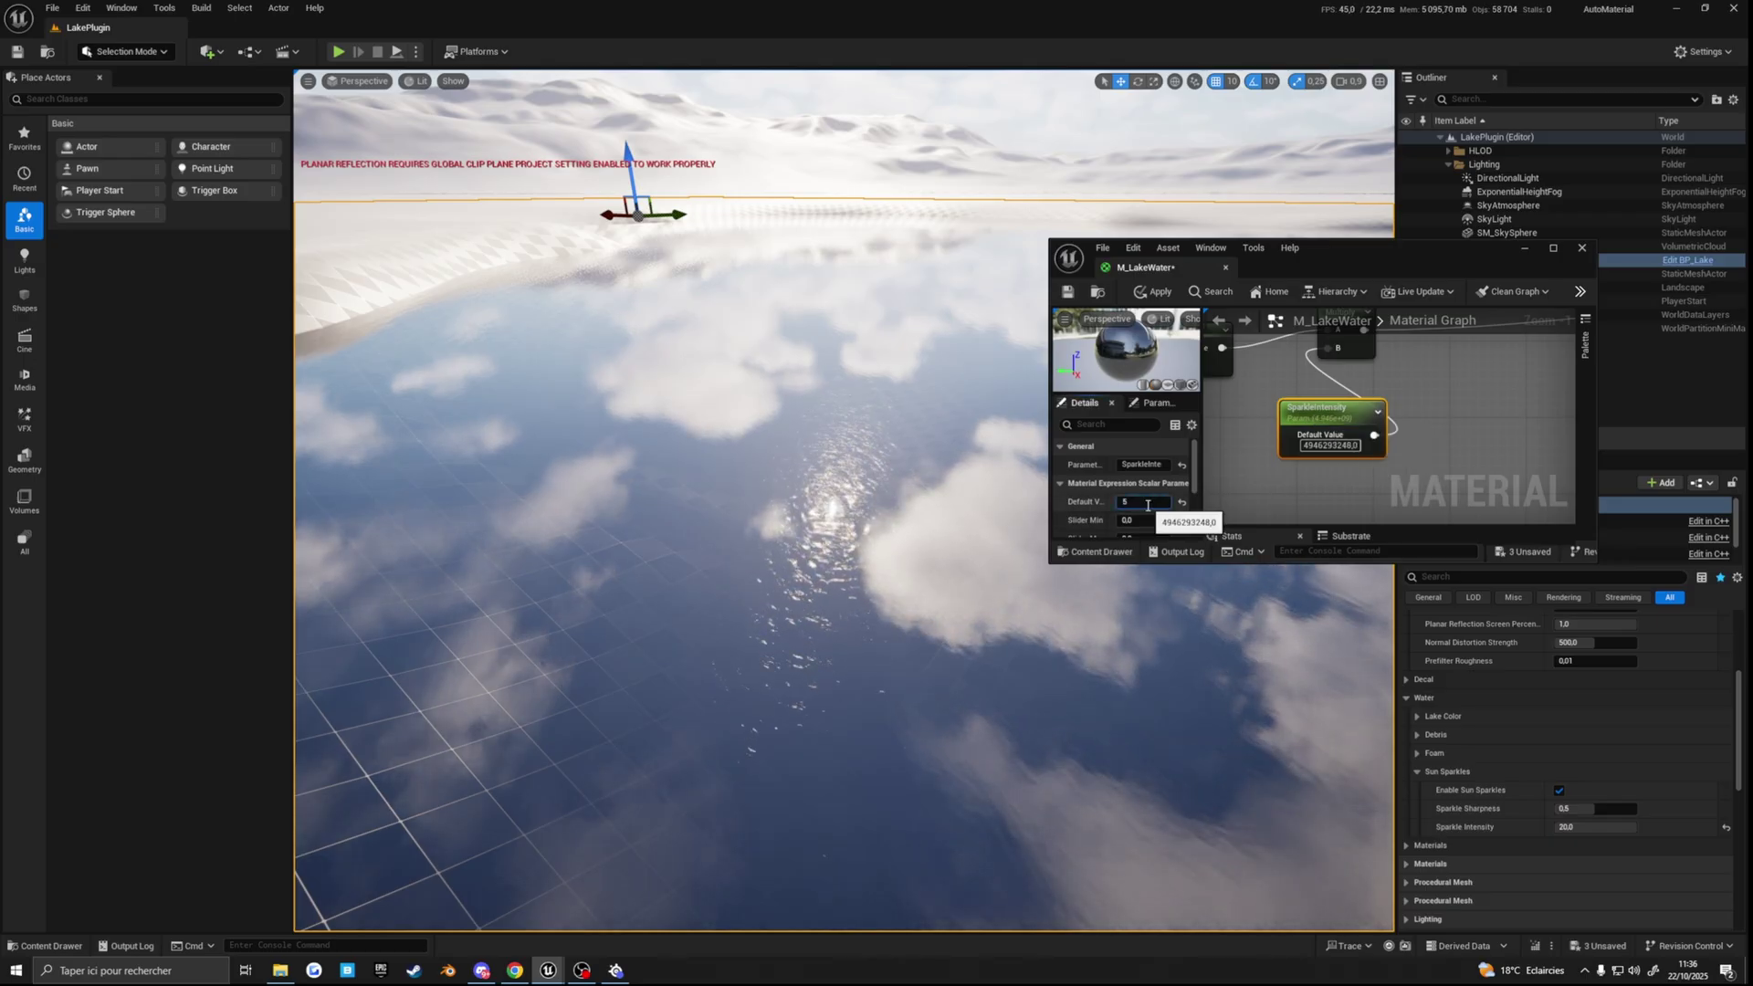
text(5)
key(Return)
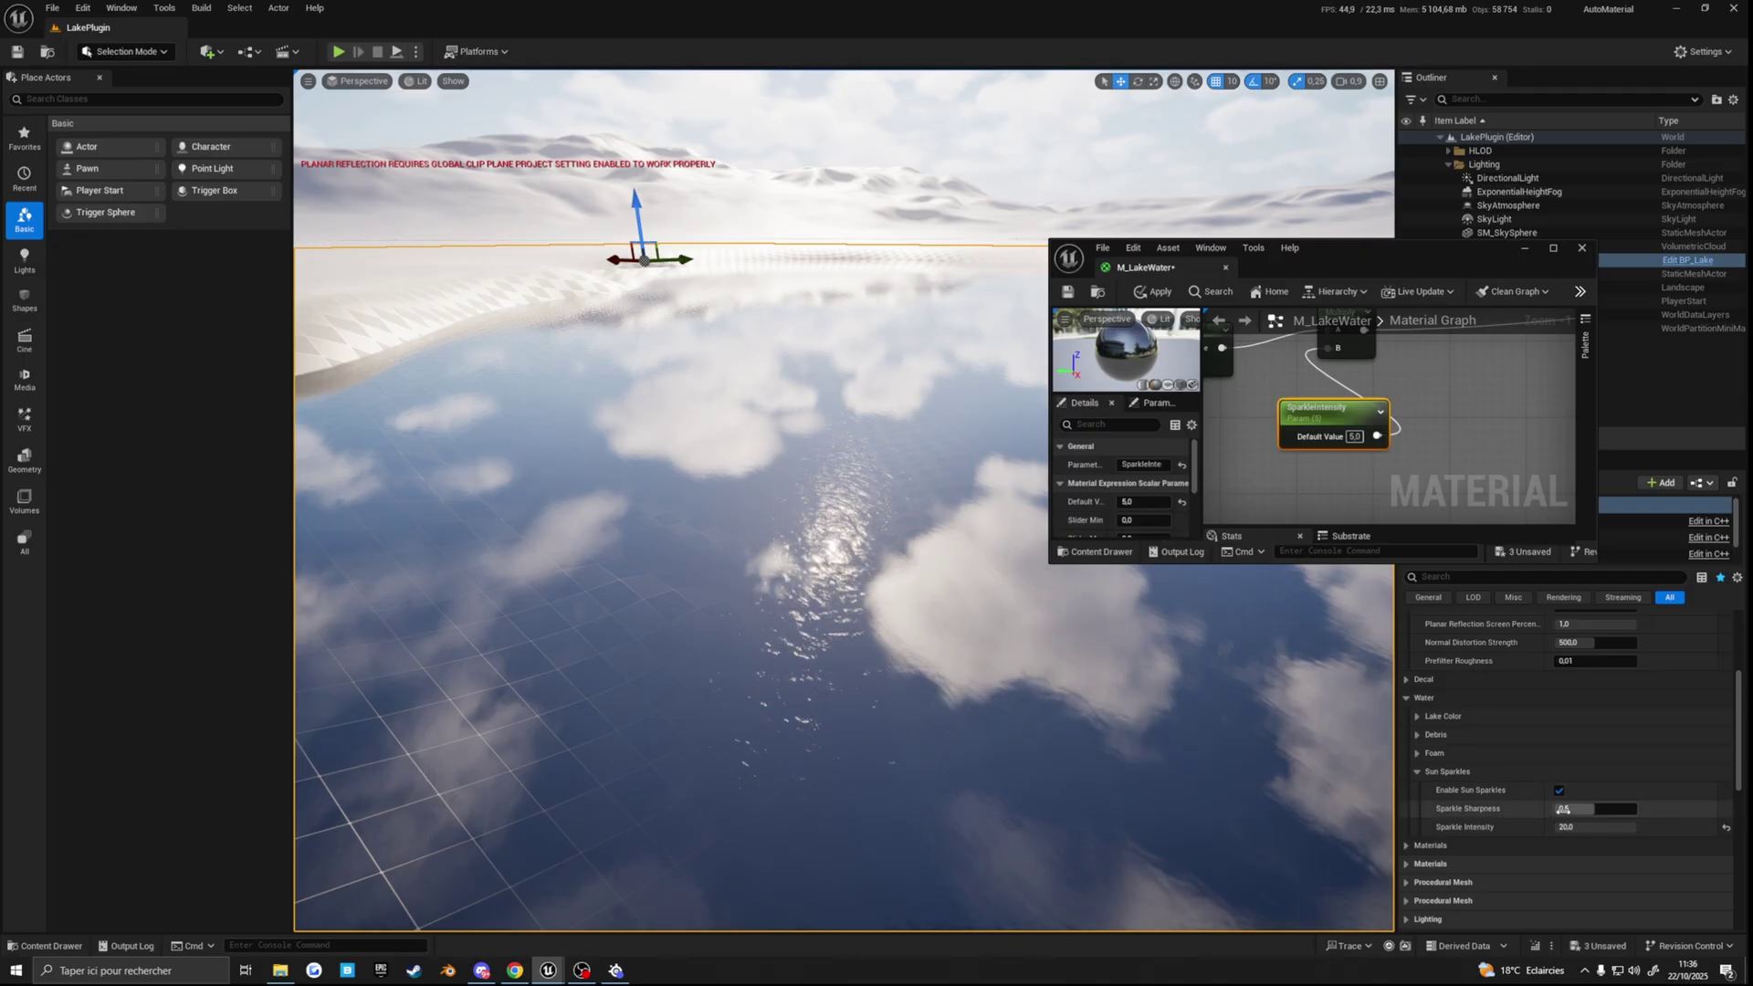
drag(1596, 827, 1636, 827)
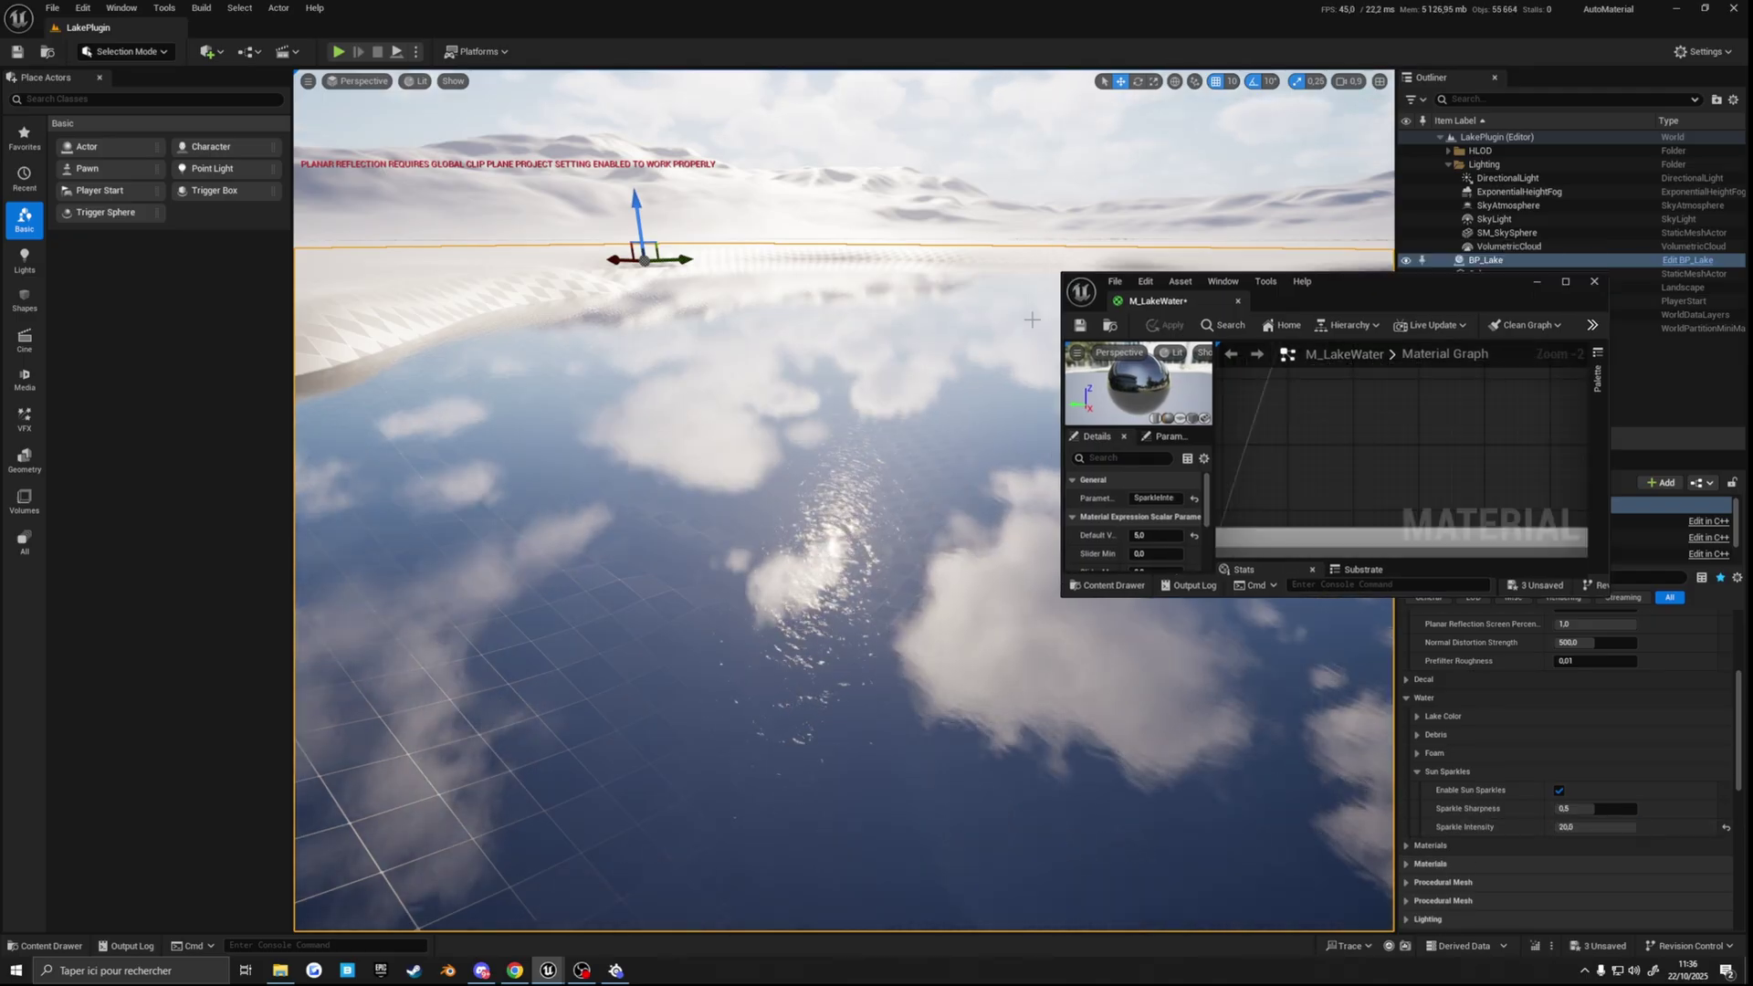
Step: Dock the material editor beside the level and bring the ZenithSparkleTint and SunriseSparkleTint nodes into view
mouse_move(911, 350)
right_down()
mouse_move(859, 328)
mouse_move(889, 332)
right_up()
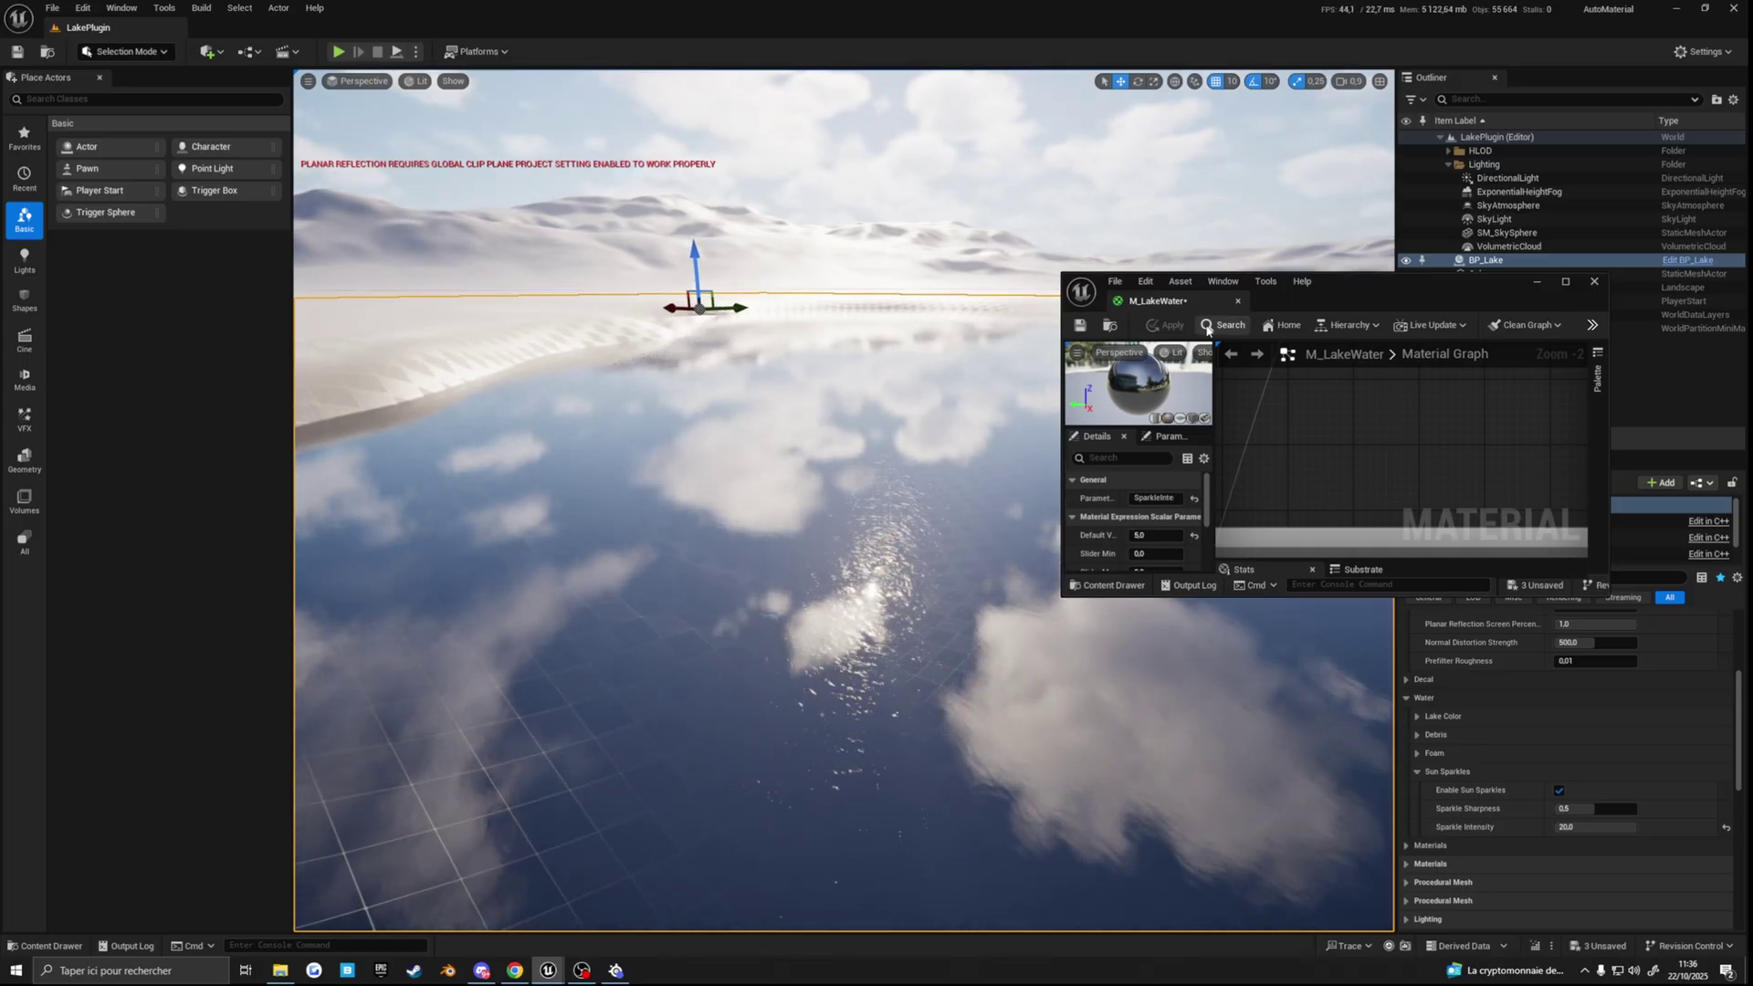
drag(1087, 294, 239, 28)
right_drag(845, 183, 1060, 319)
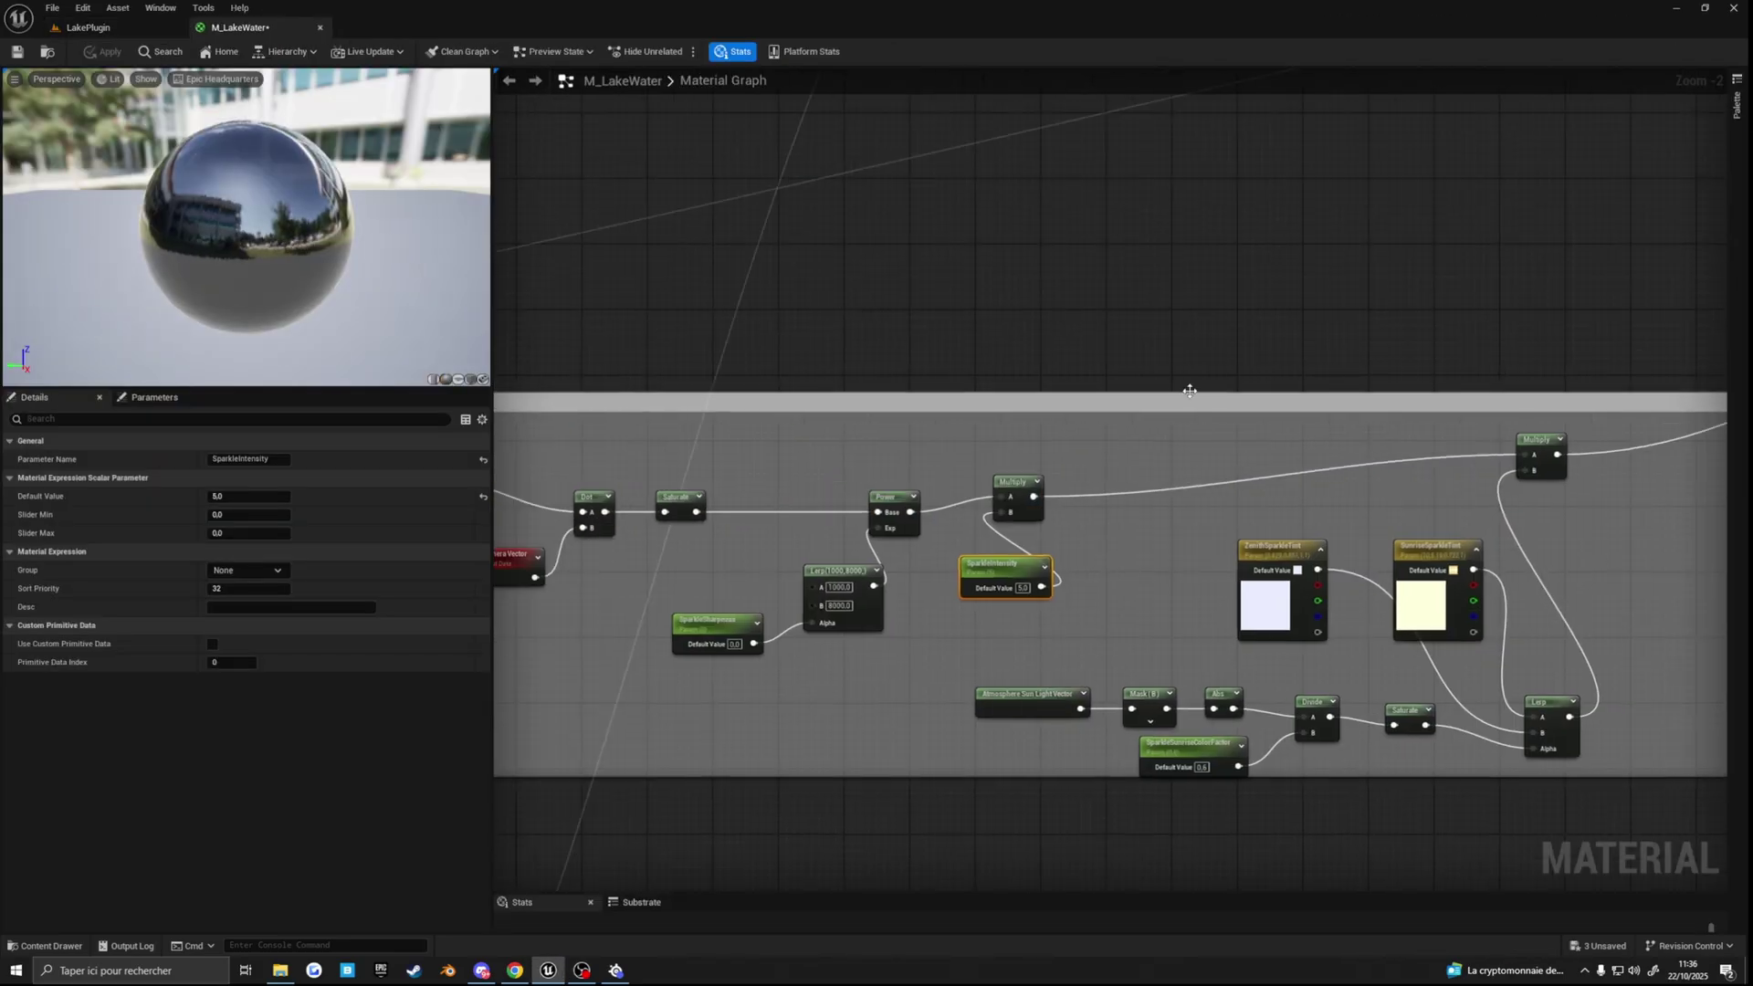
click(89, 27)
right_drag(639, 365, 655, 365)
click(239, 27)
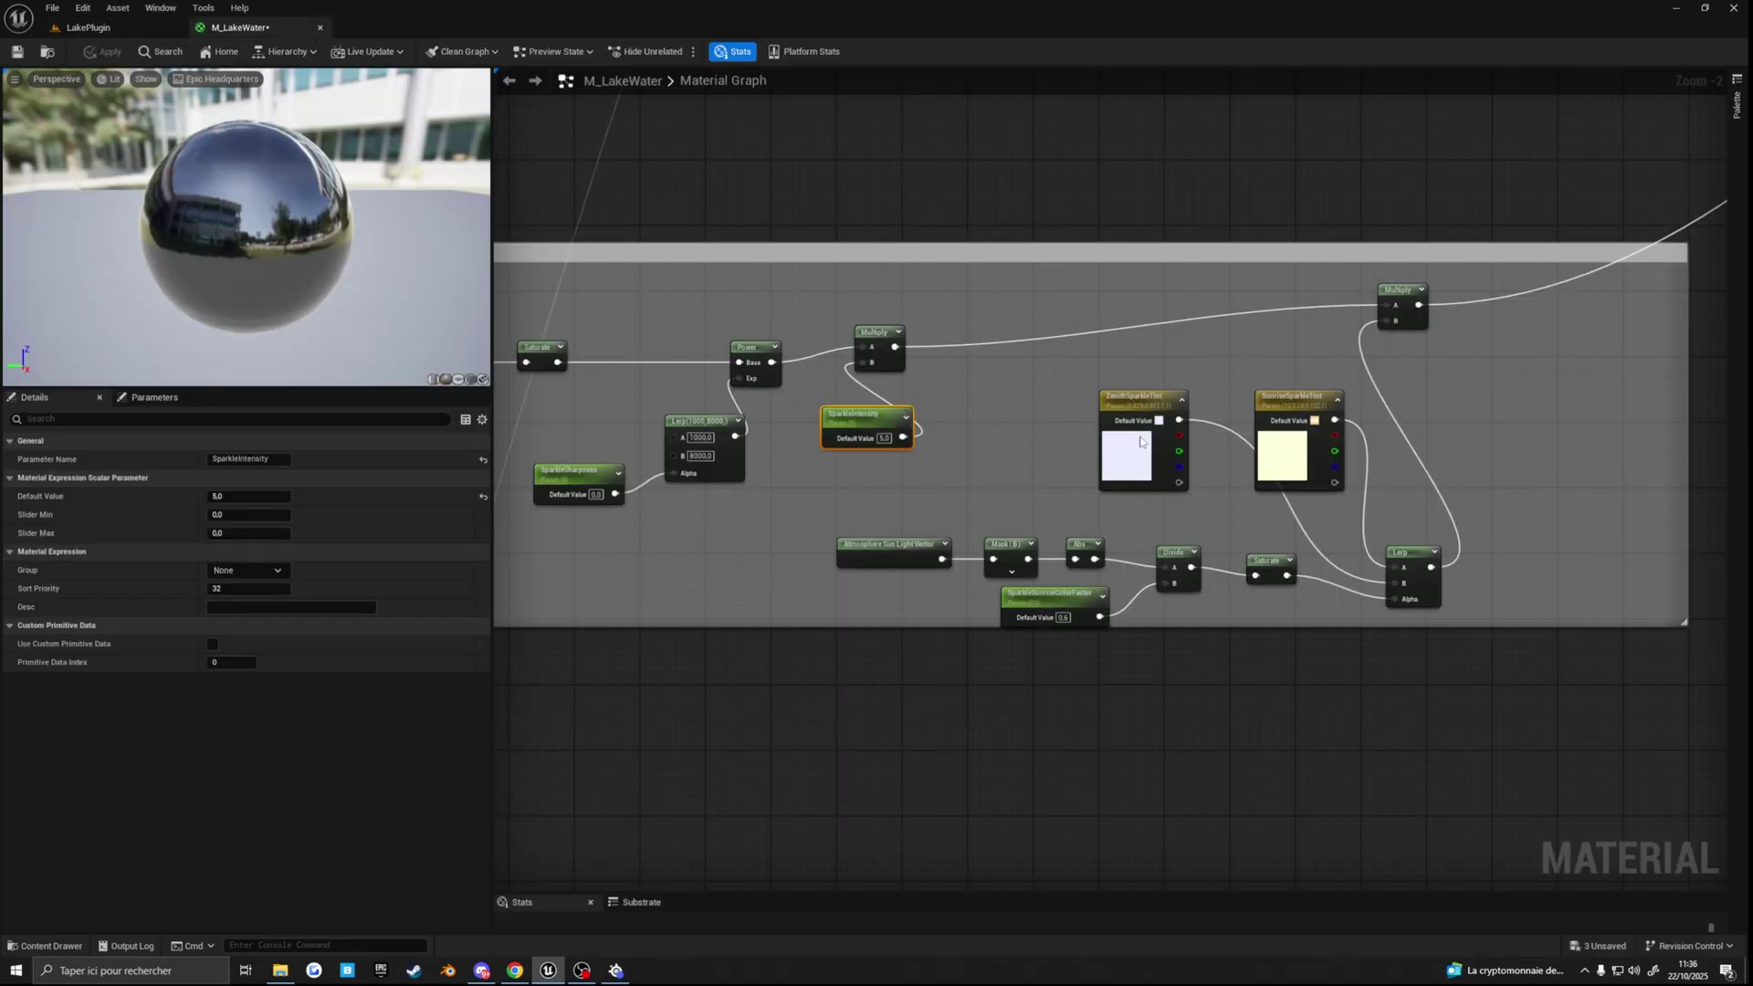
Step: In the LakePlugin level, rotate the sun from high in the sky down to the horizon and examine the sparkles
click(89, 28)
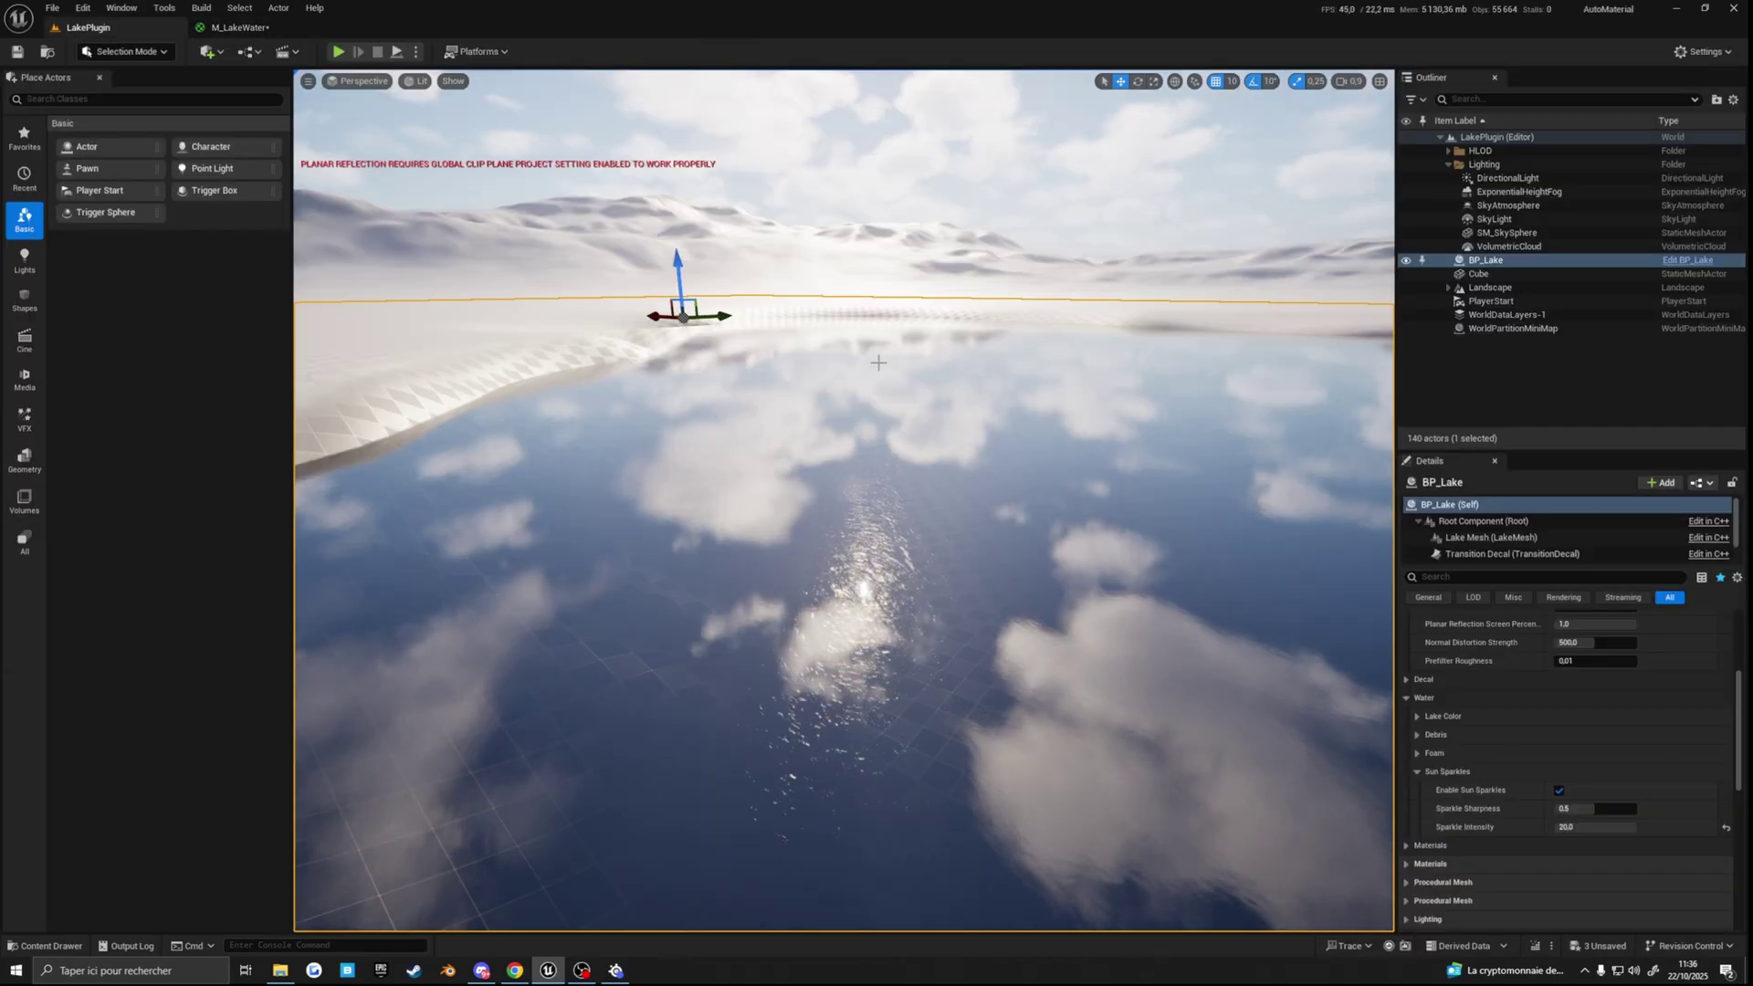
mouse_move(910, 391)
right_down()
mouse_move(929, 511)
mouse_move(910, 383)
right_up()
key(ctrl+l)
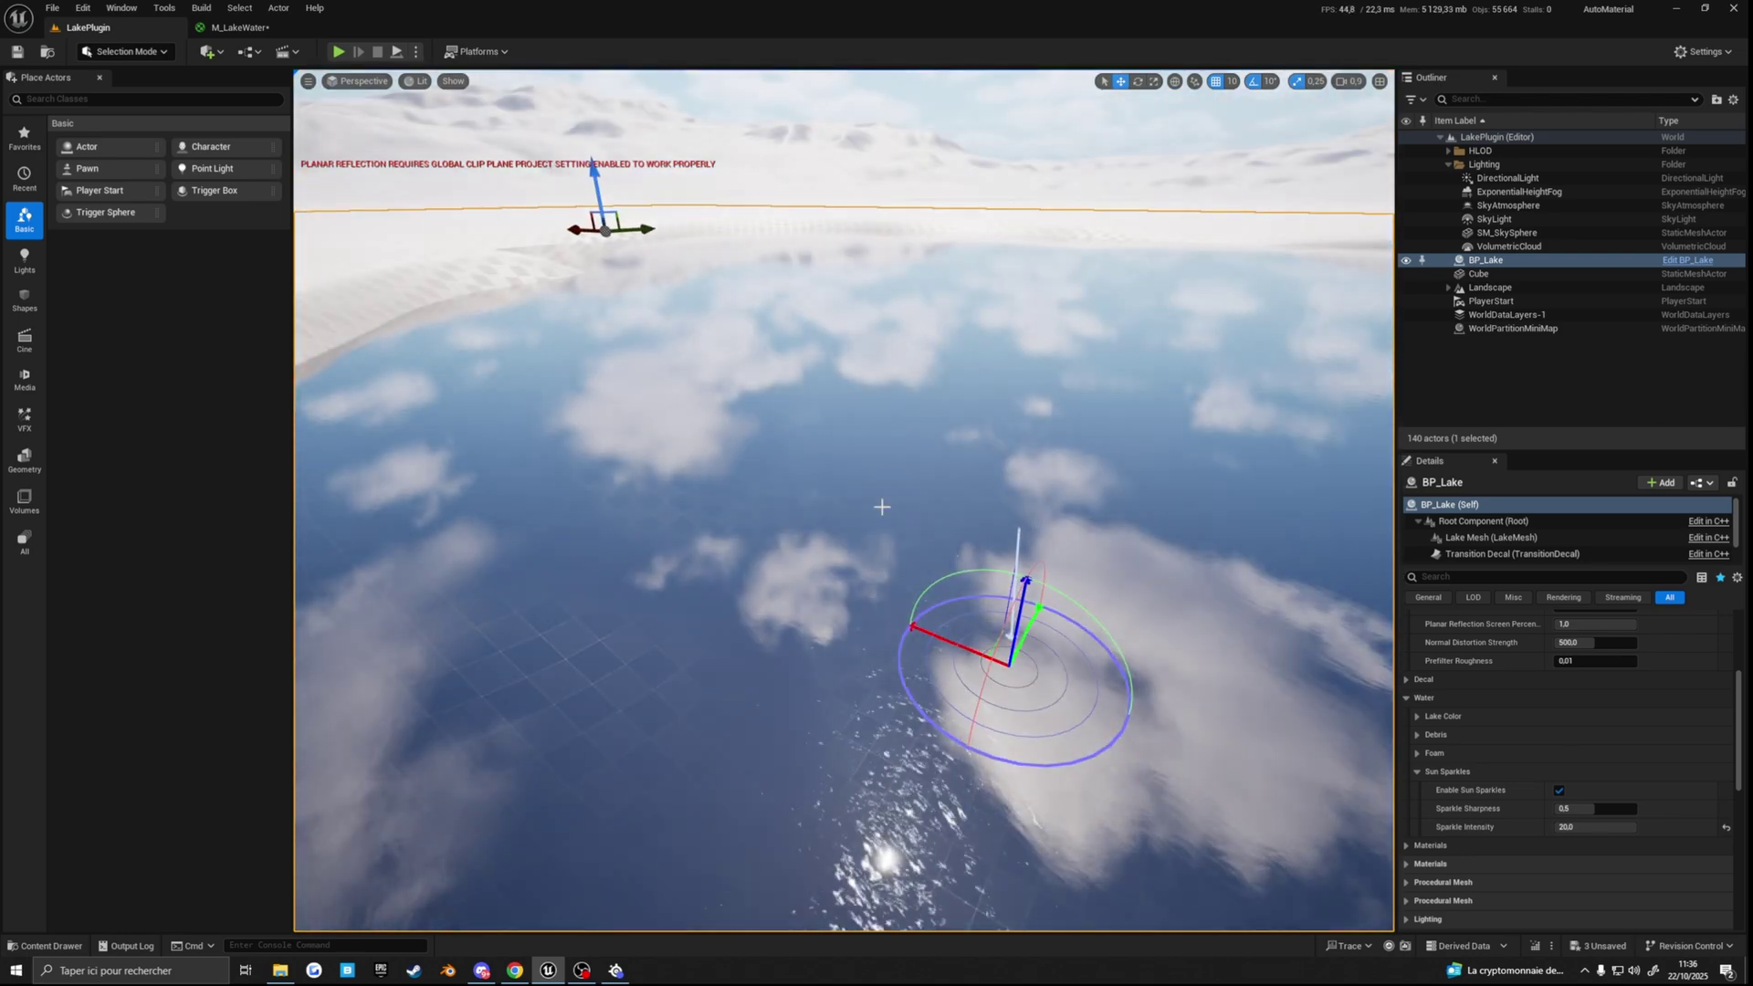
key(ctrl+l)
key(ctrl+l)
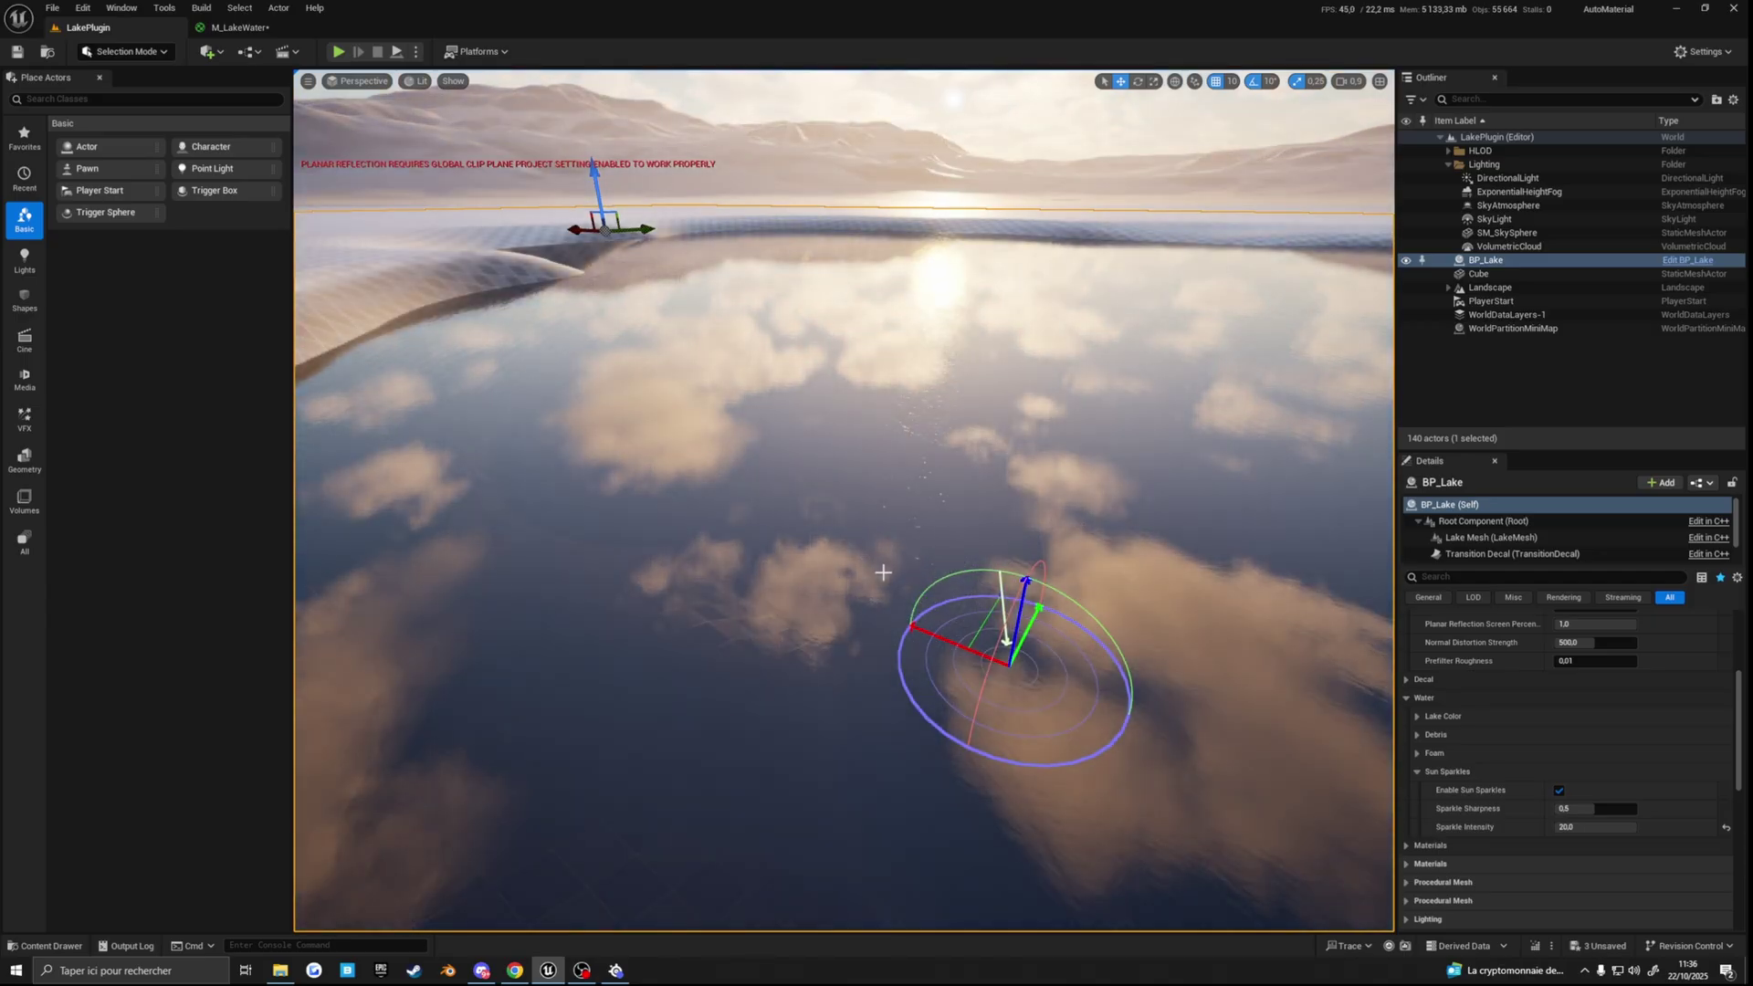
right_drag(883, 571, 898, 504)
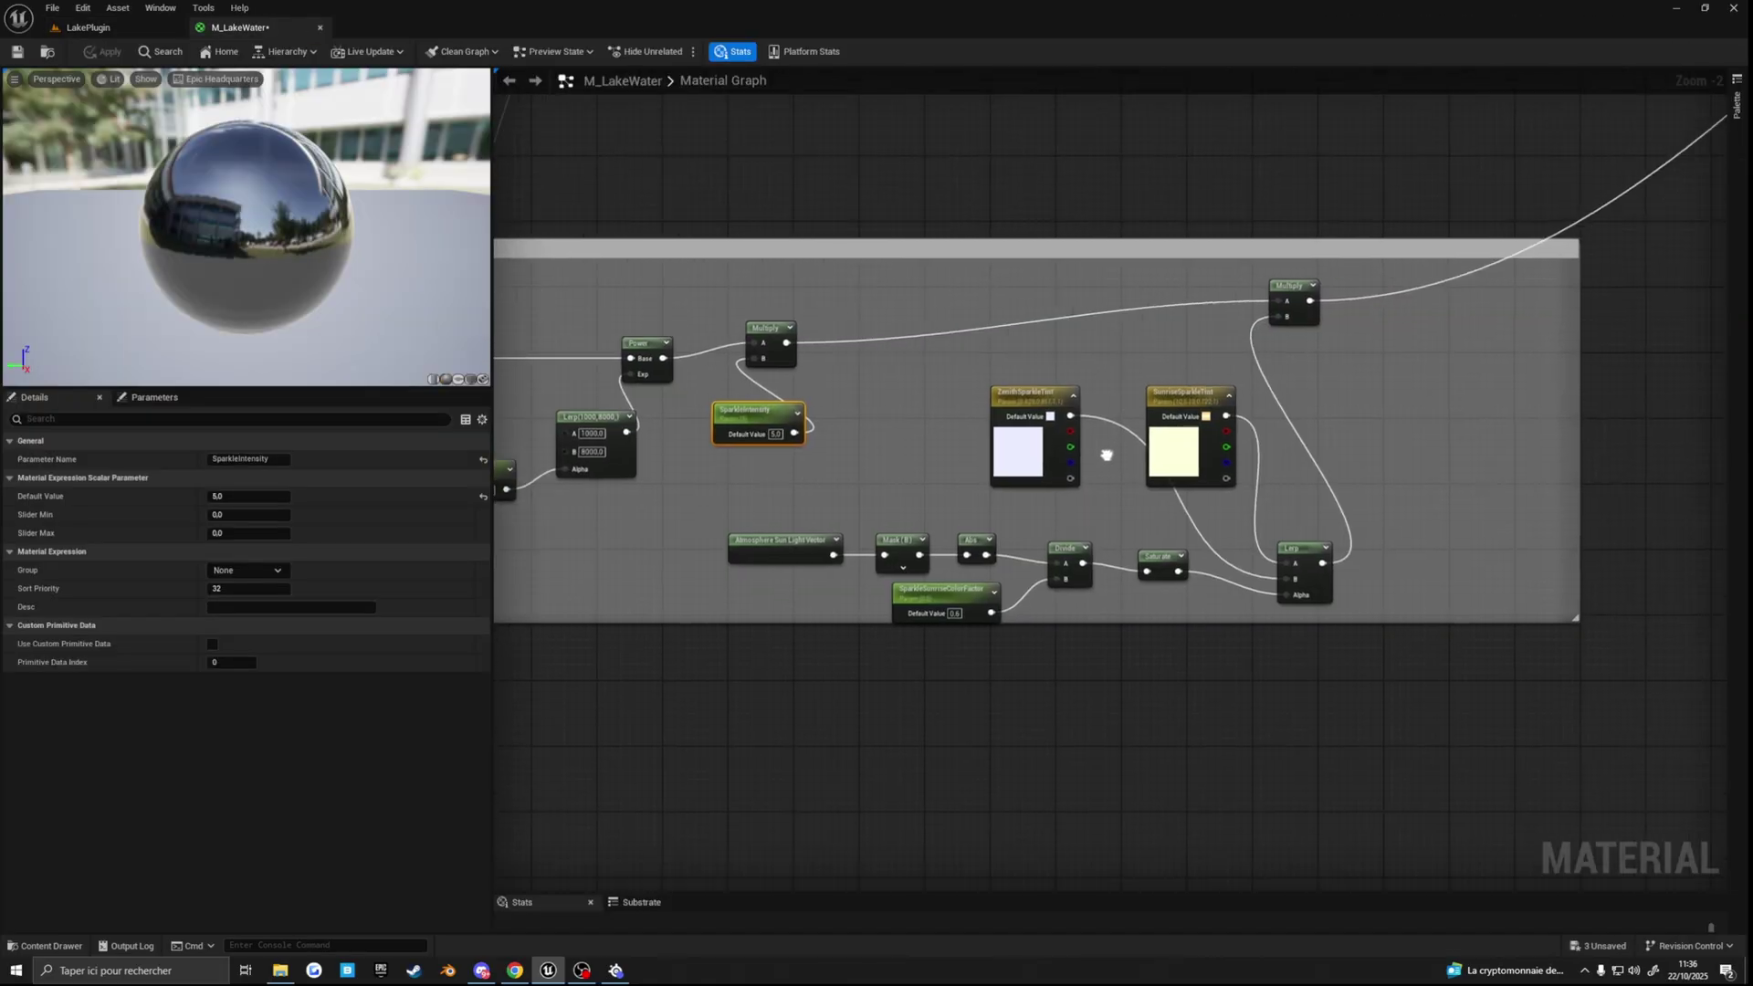
Step: Try a bright magenta as the SunriseSparkleTint colour in the material graph
scroll(1169, 545, up, 3)
right_drag(1069, 600, 1035, 507)
click(1038, 408)
double_click(1265, 407)
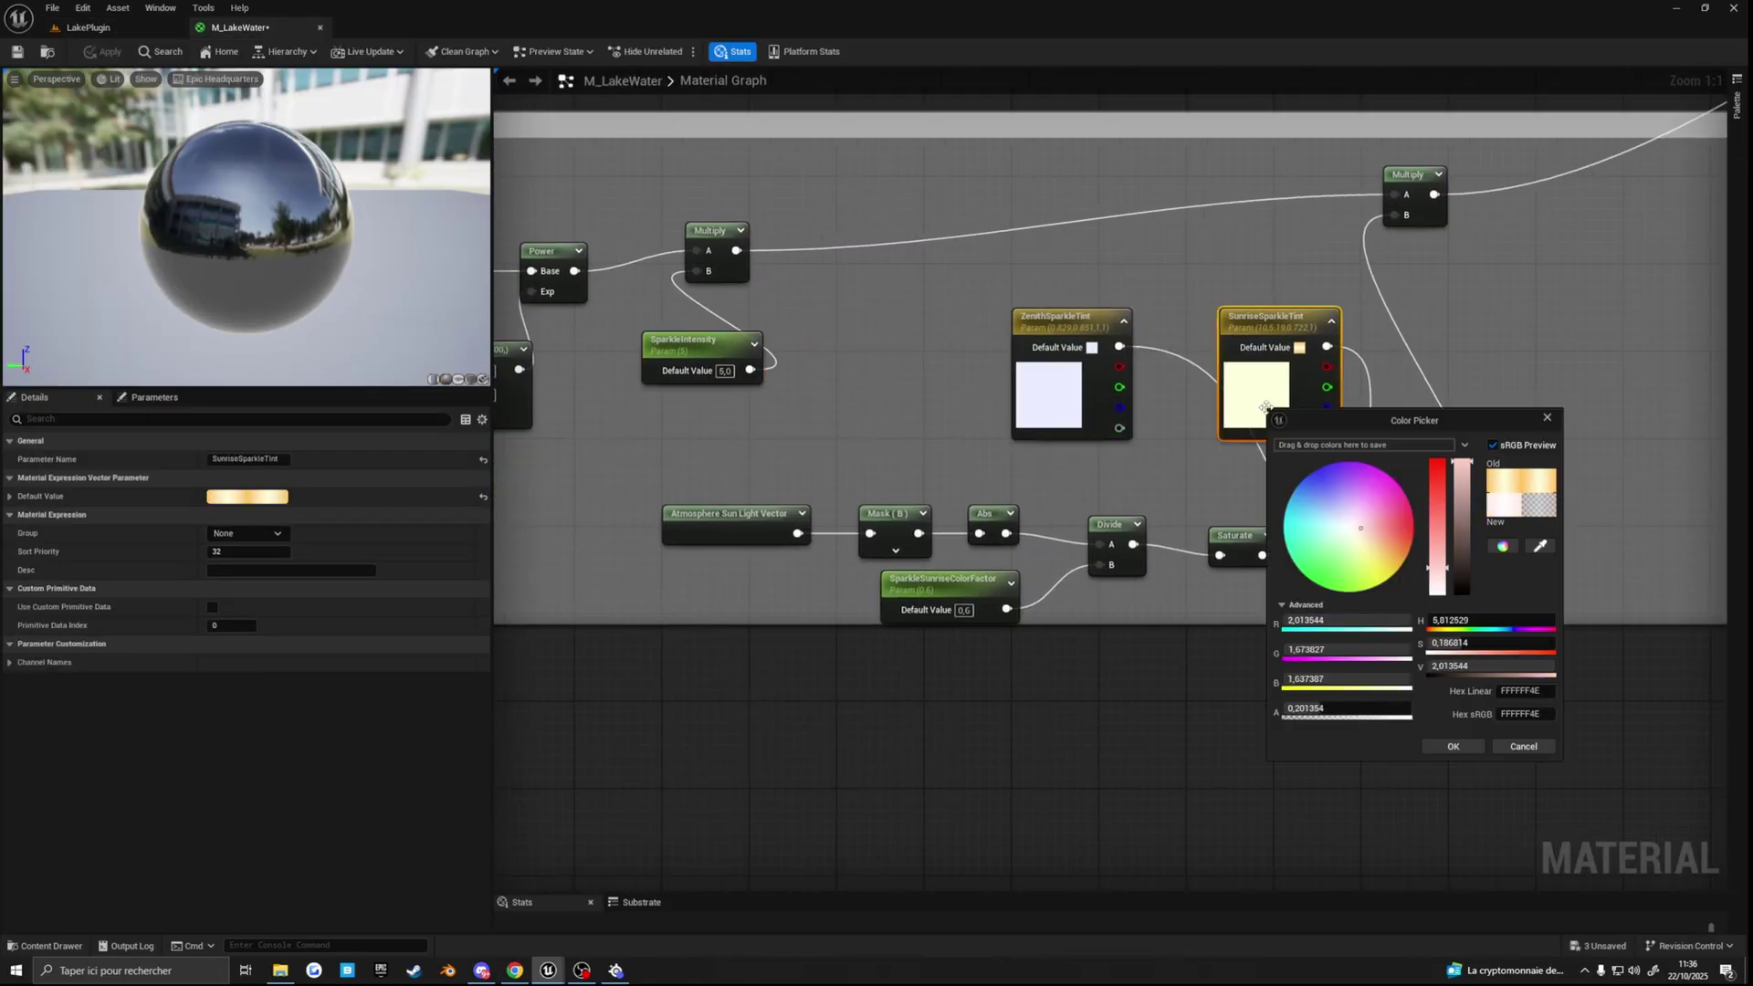
click(1381, 469)
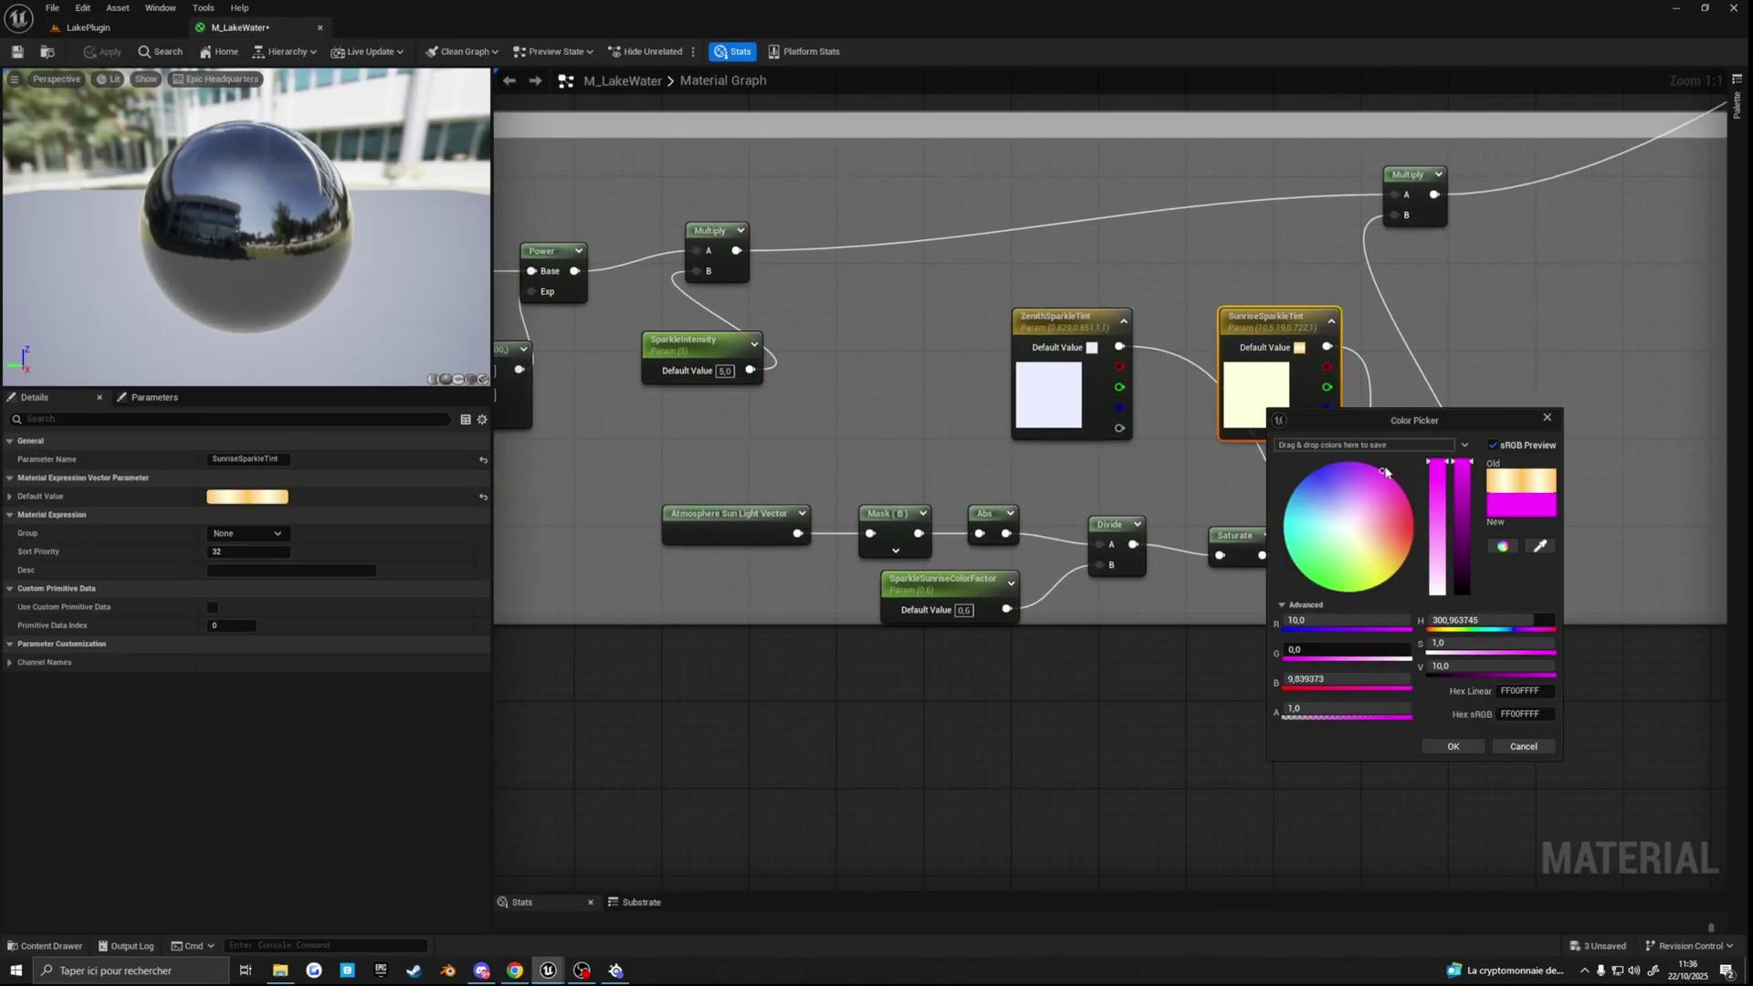
click(1452, 746)
Step: Examine the tinted sparkles on the lake at sunset, and raise the sun again to compare them
click(88, 27)
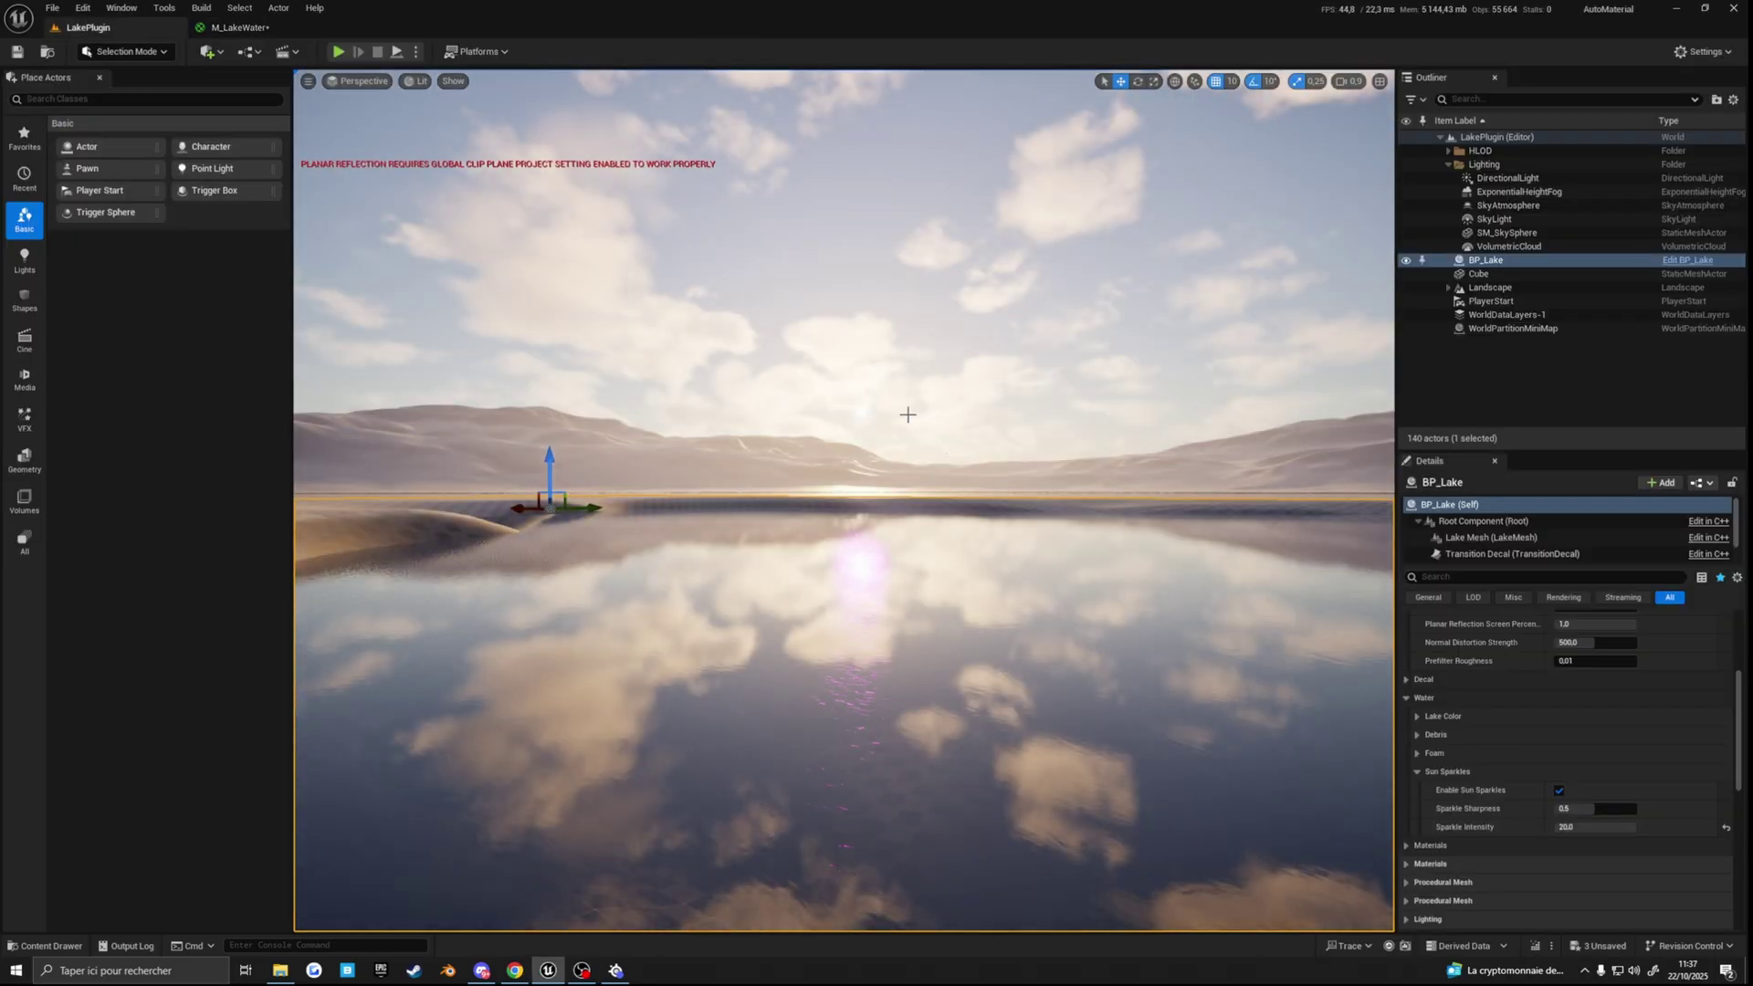
right_drag(951, 493, 855, 436)
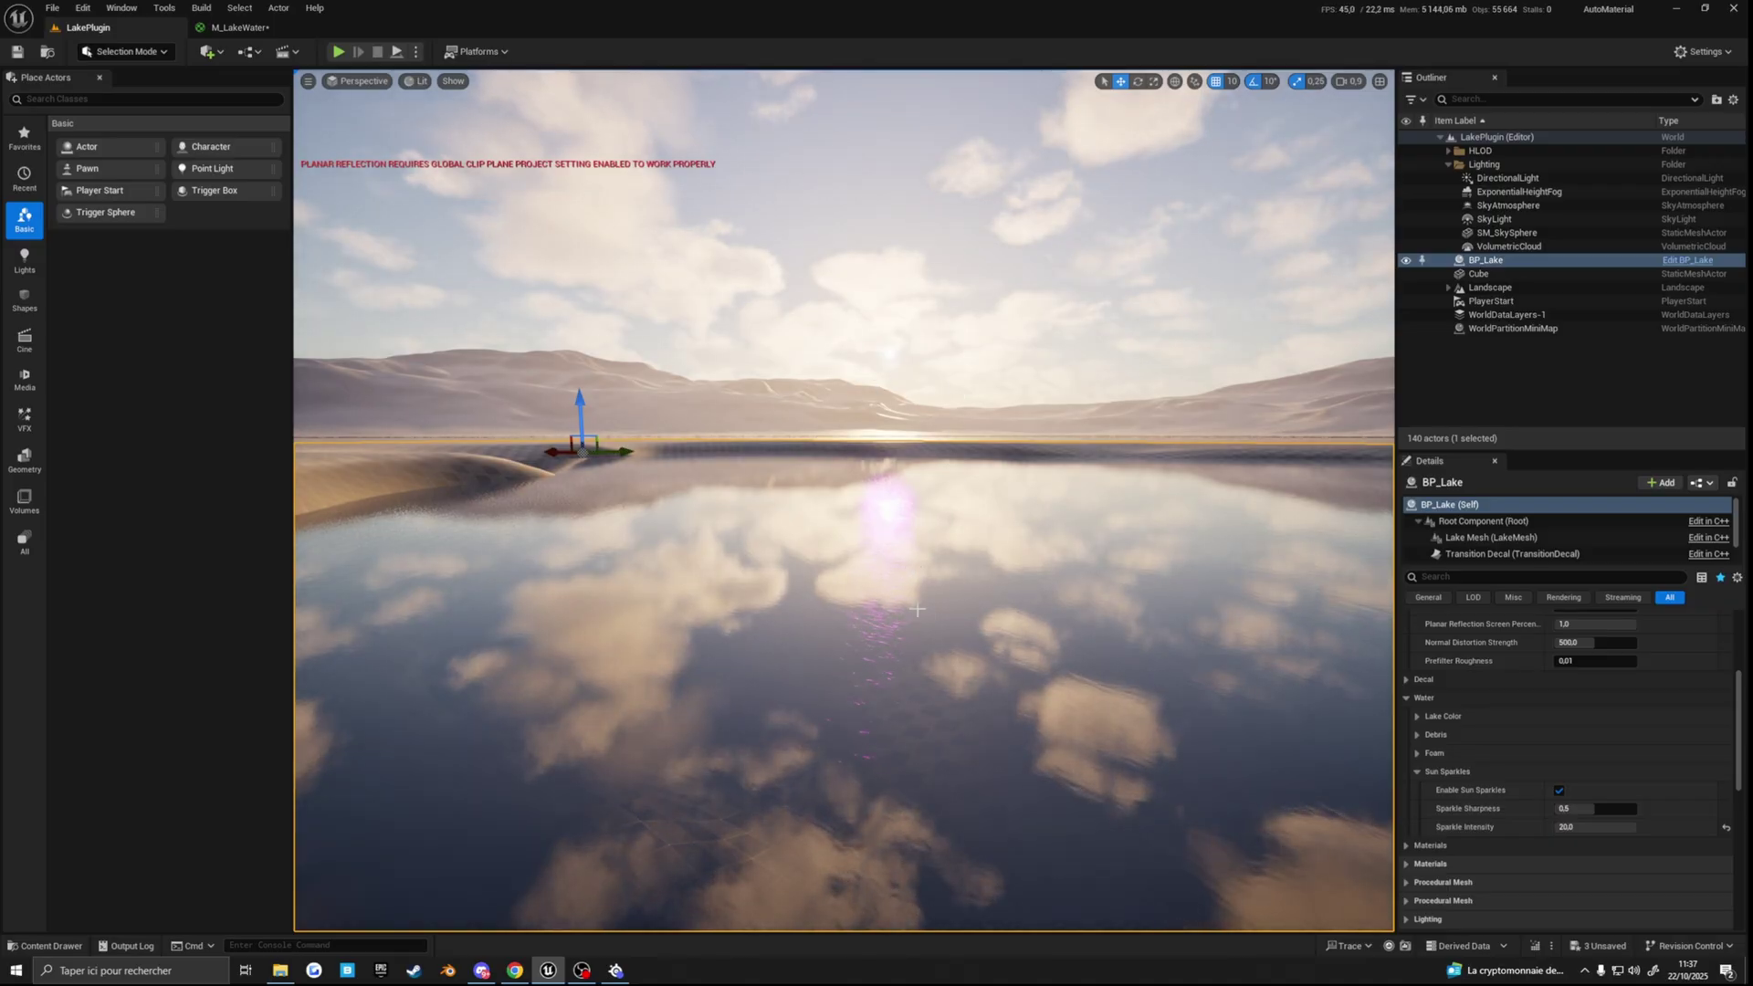
right_drag(917, 609, 973, 675)
key(ctrl+l)
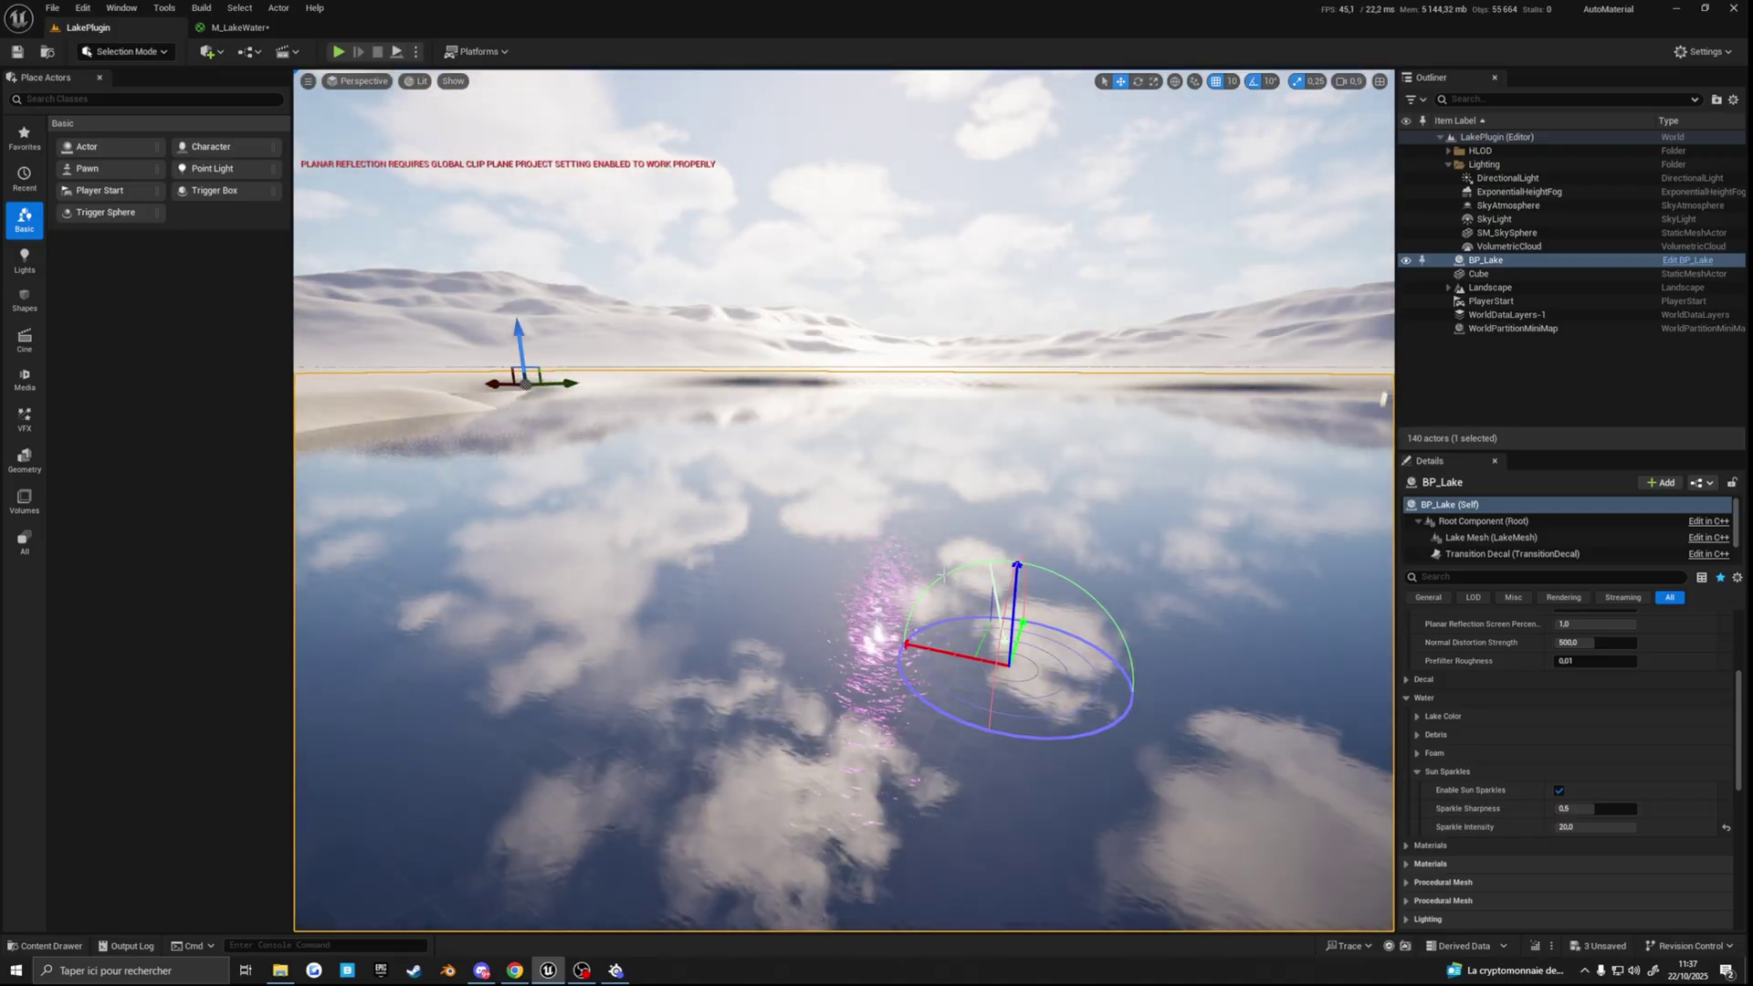
right_drag(944, 575, 929, 631)
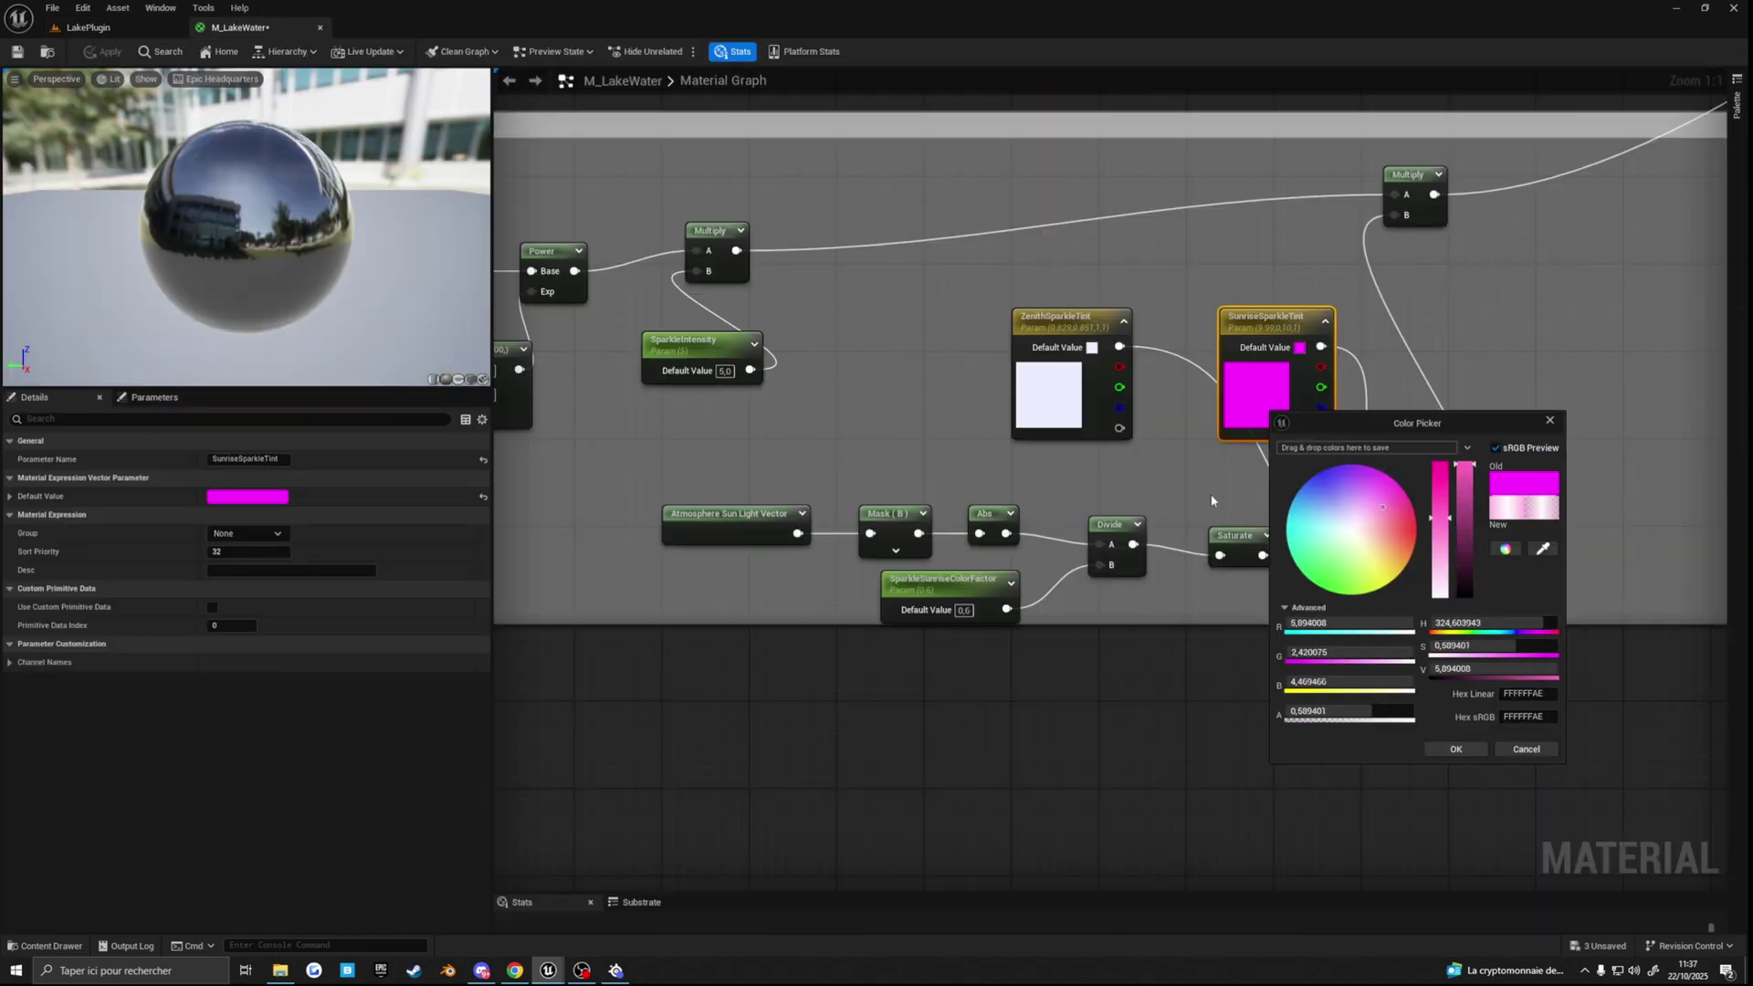
Step: Set SunriseSparkleTint to a soft orange with R 0.911, G 0.506 and B 0.147
drag(1389, 546, 1400, 556)
click(1464, 751)
double_click(1239, 400)
click(1436, 468)
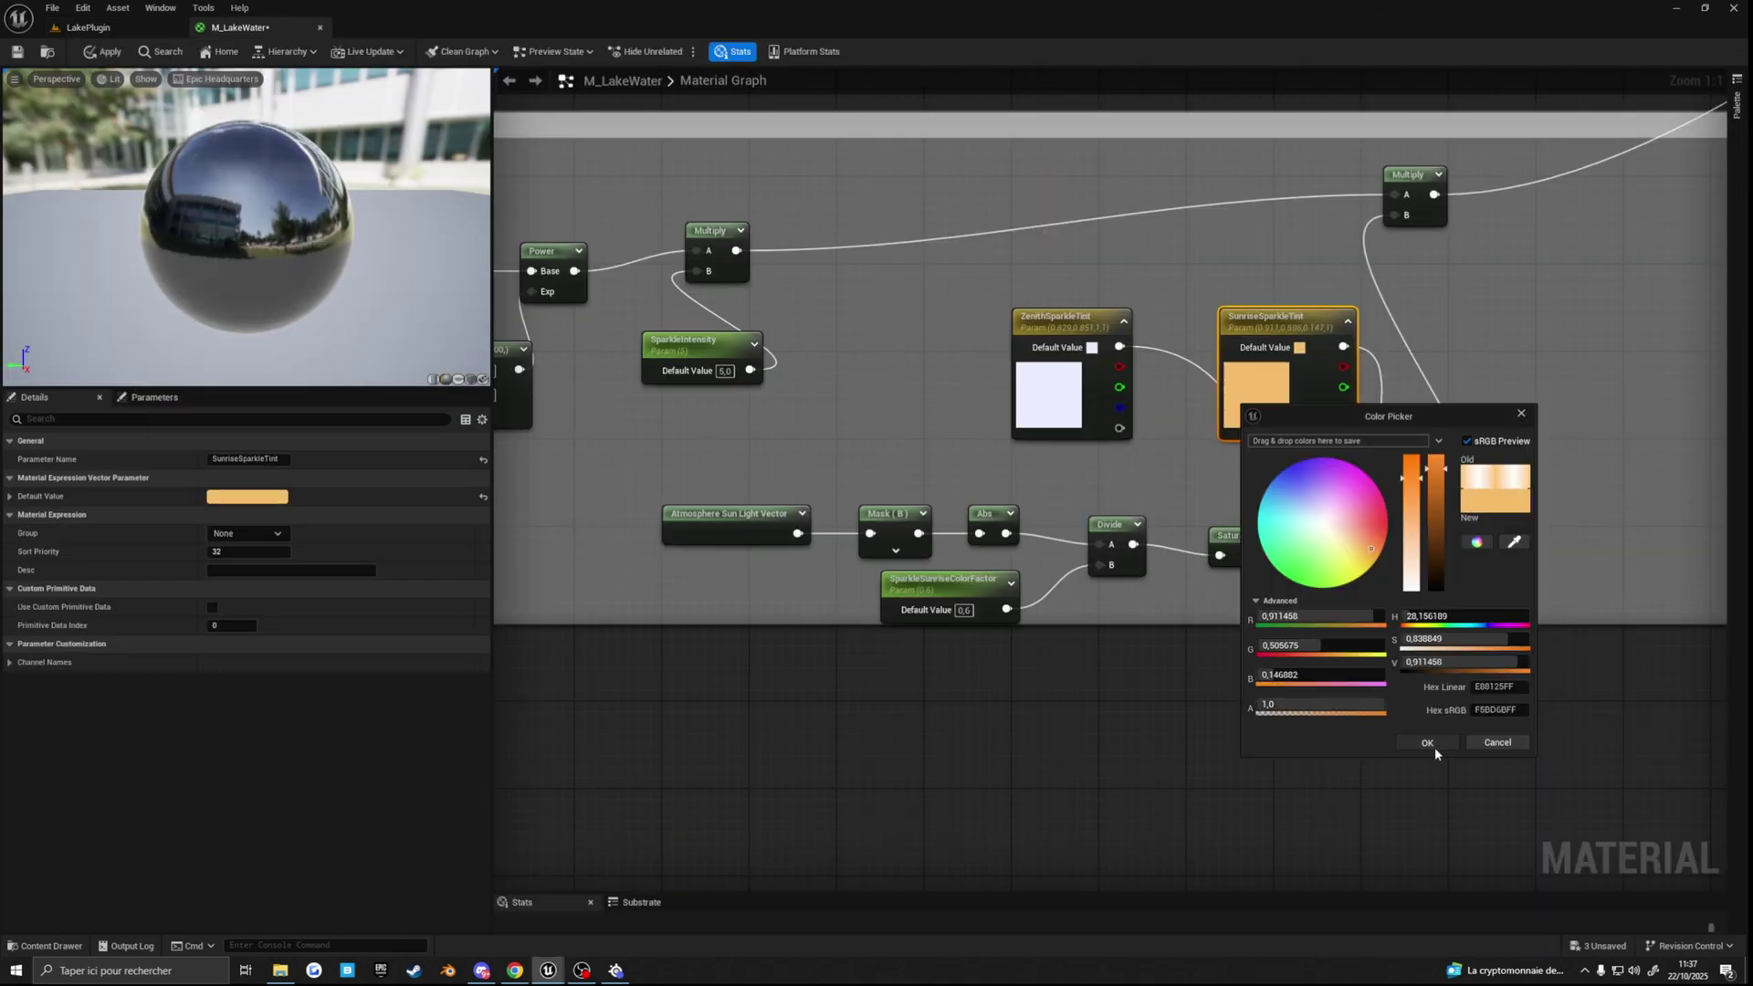
click(1434, 748)
Step: Tidy the sun-direction row by moving Mask and Abs closer to Atmosphere Sun Light Vector and SparkleSunriseColorFactor nearer to Divide
right_drag(1162, 584, 1127, 519)
scroll(1129, 518, down, 2)
scroll(844, 521, up, 2)
right_drag(839, 521, 857, 449)
click(941, 475)
drag(1011, 437, 982, 431)
drag(1113, 438, 1079, 450)
right_drag(1190, 484, 1071, 465)
mouse_move(1121, 442)
mouse_down()
mouse_move(1110, 453)
mouse_move(1113, 423)
mouse_up()
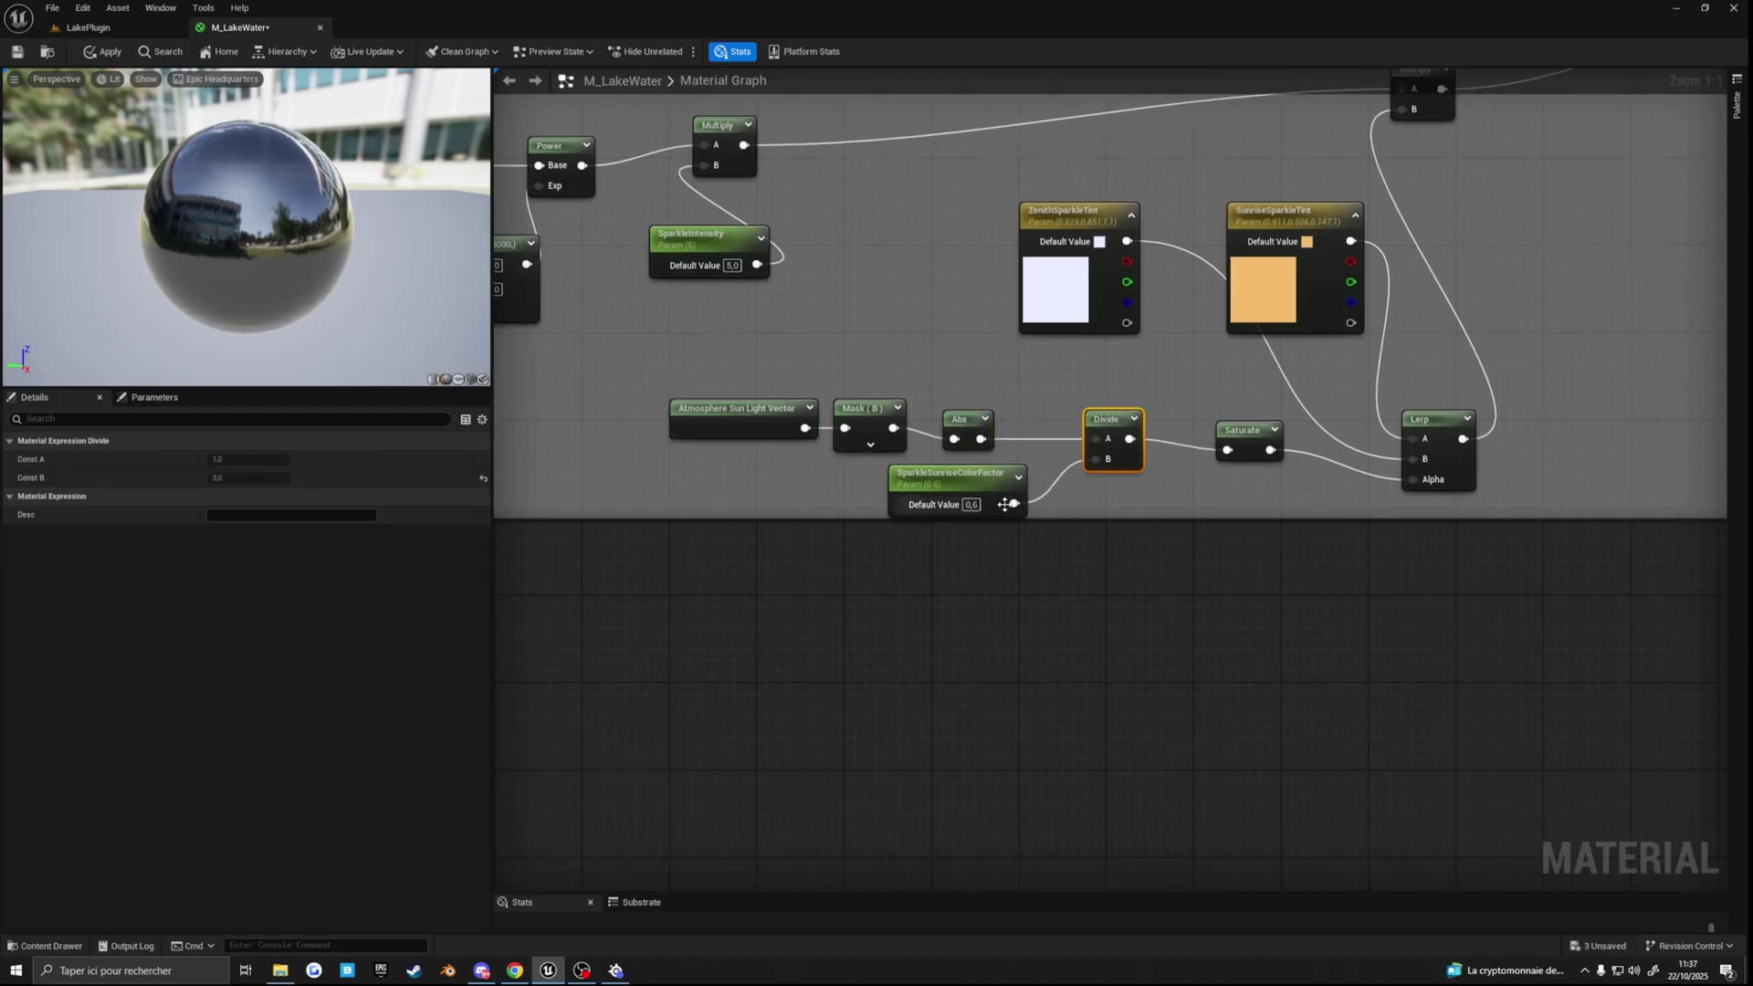
drag(941, 488, 972, 488)
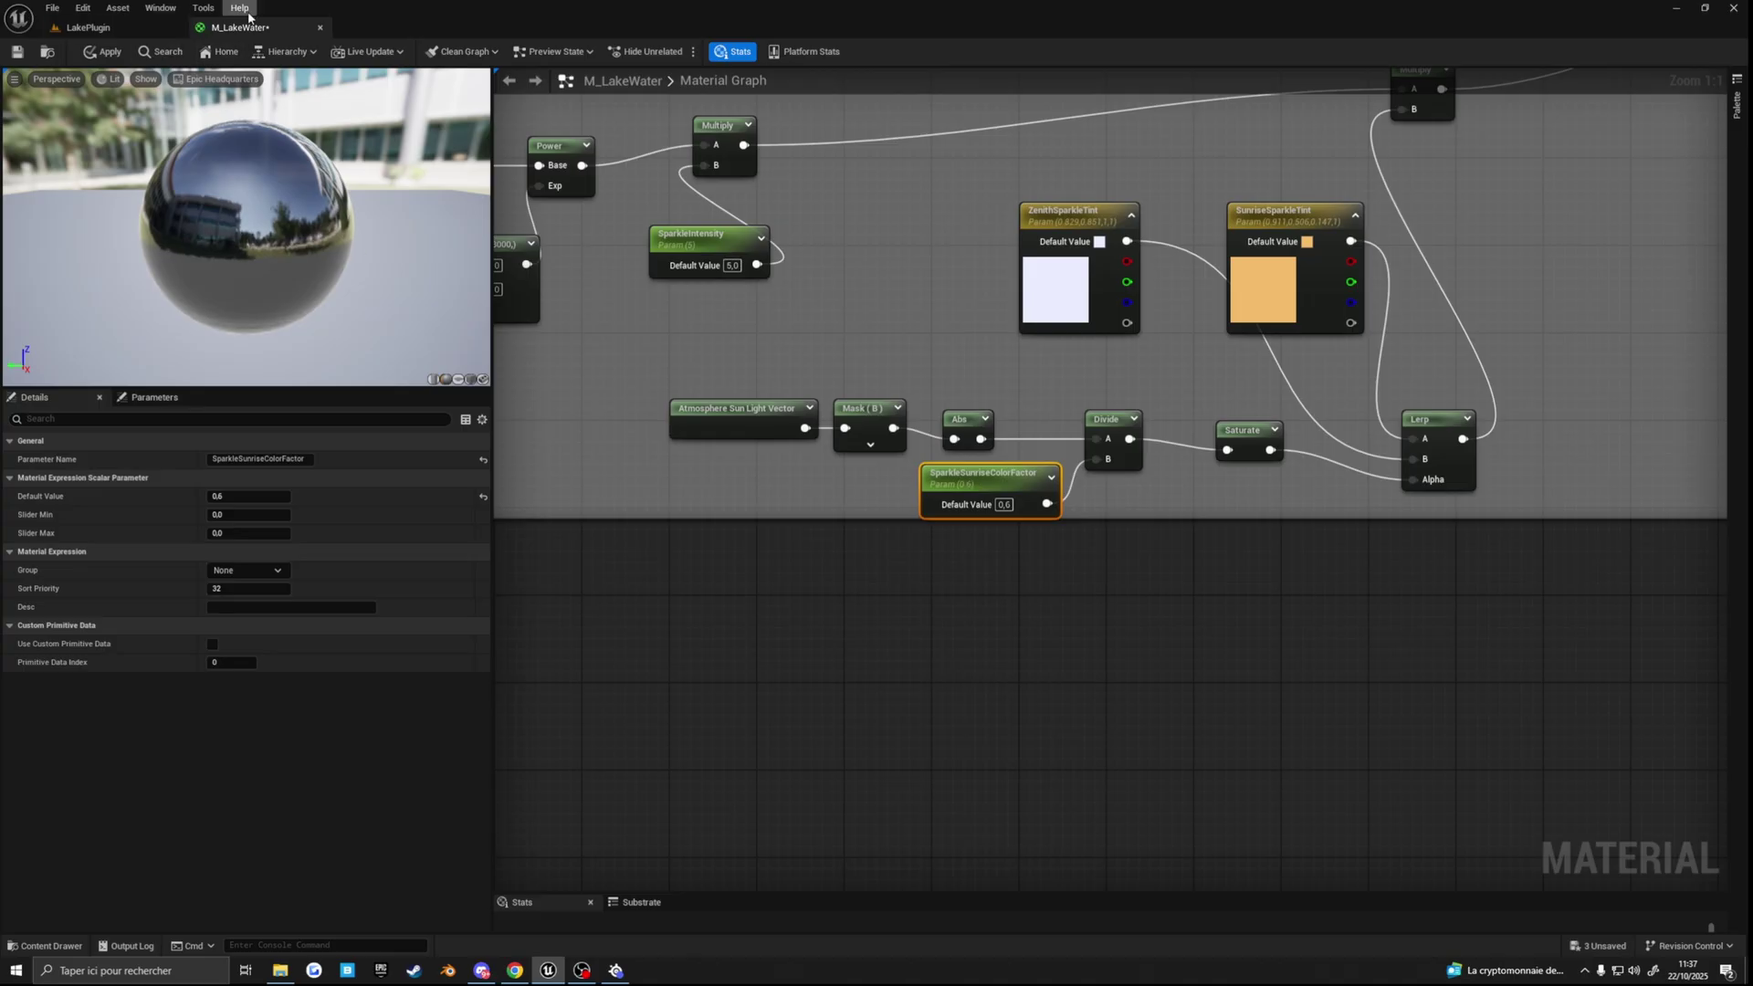
right_drag(1091, 515, 1065, 525)
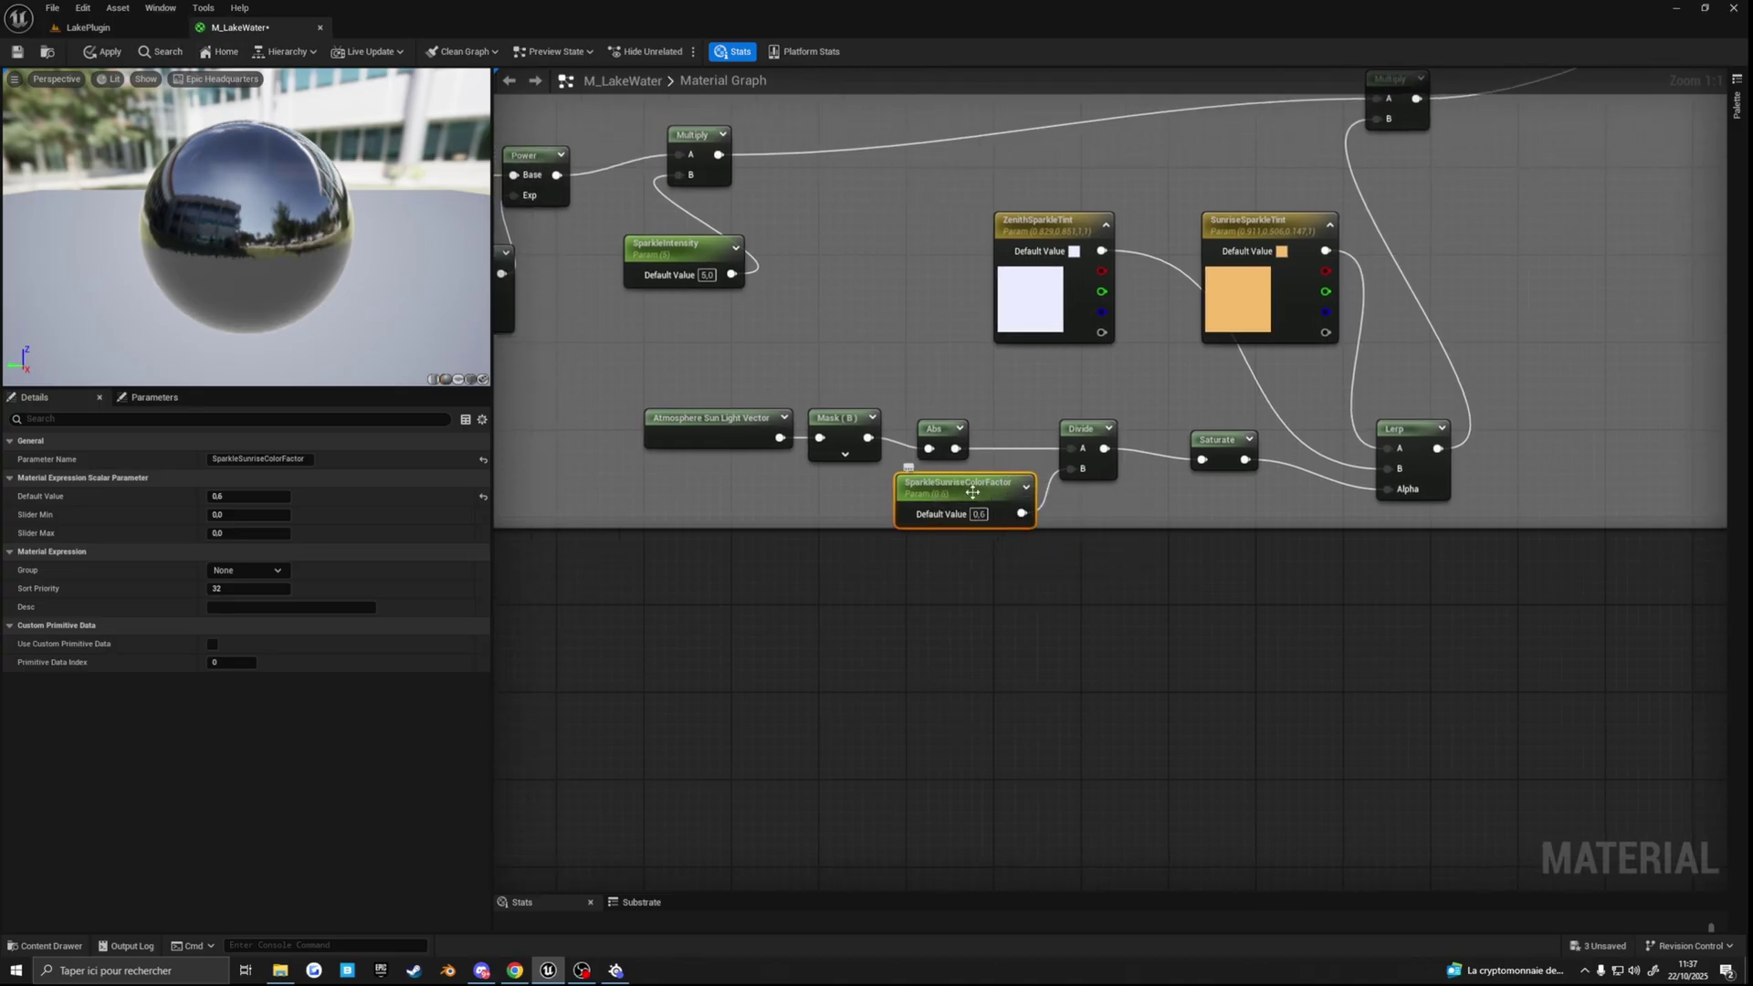
Step: Float the material editor over the level, set SunriseSparkleTint to magenta with R 0.911, G 0 and B 0.882, and apply the material
drag(269, 27, 1077, 274)
right_drag(1415, 446, 1128, 376)
scroll(1377, 435, down, 4)
double_click(1293, 406)
drag(1402, 493, 1413, 470)
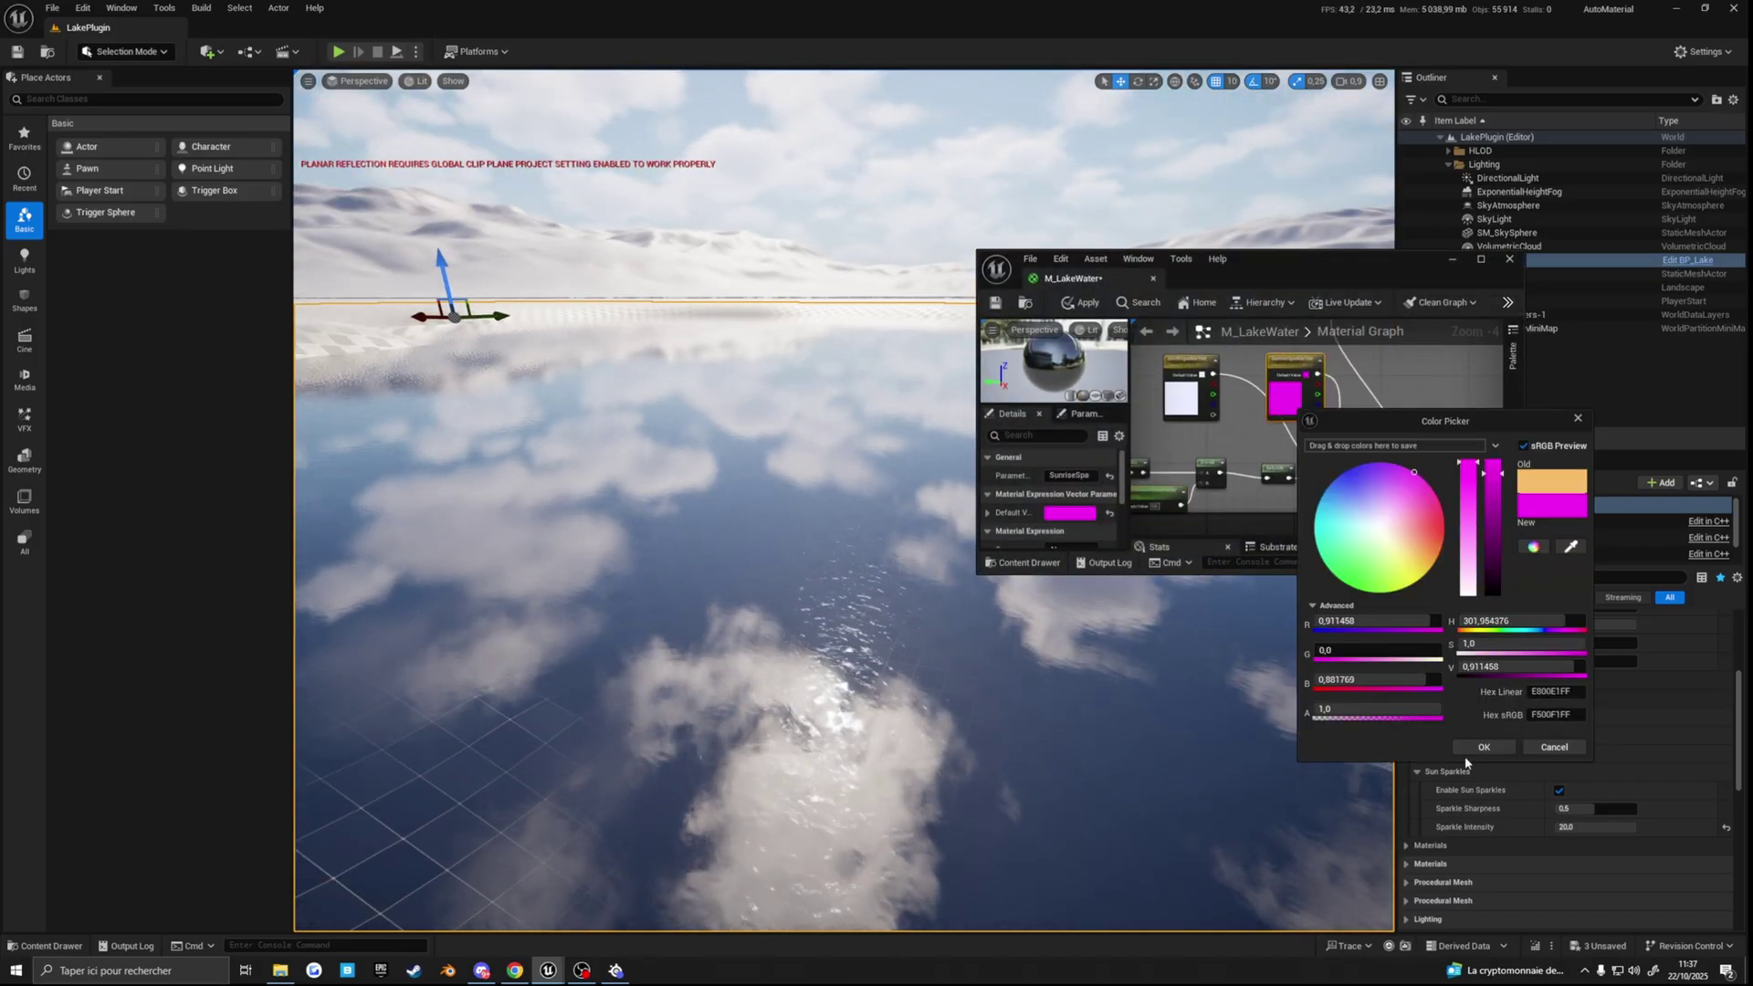
click(1478, 749)
click(1084, 303)
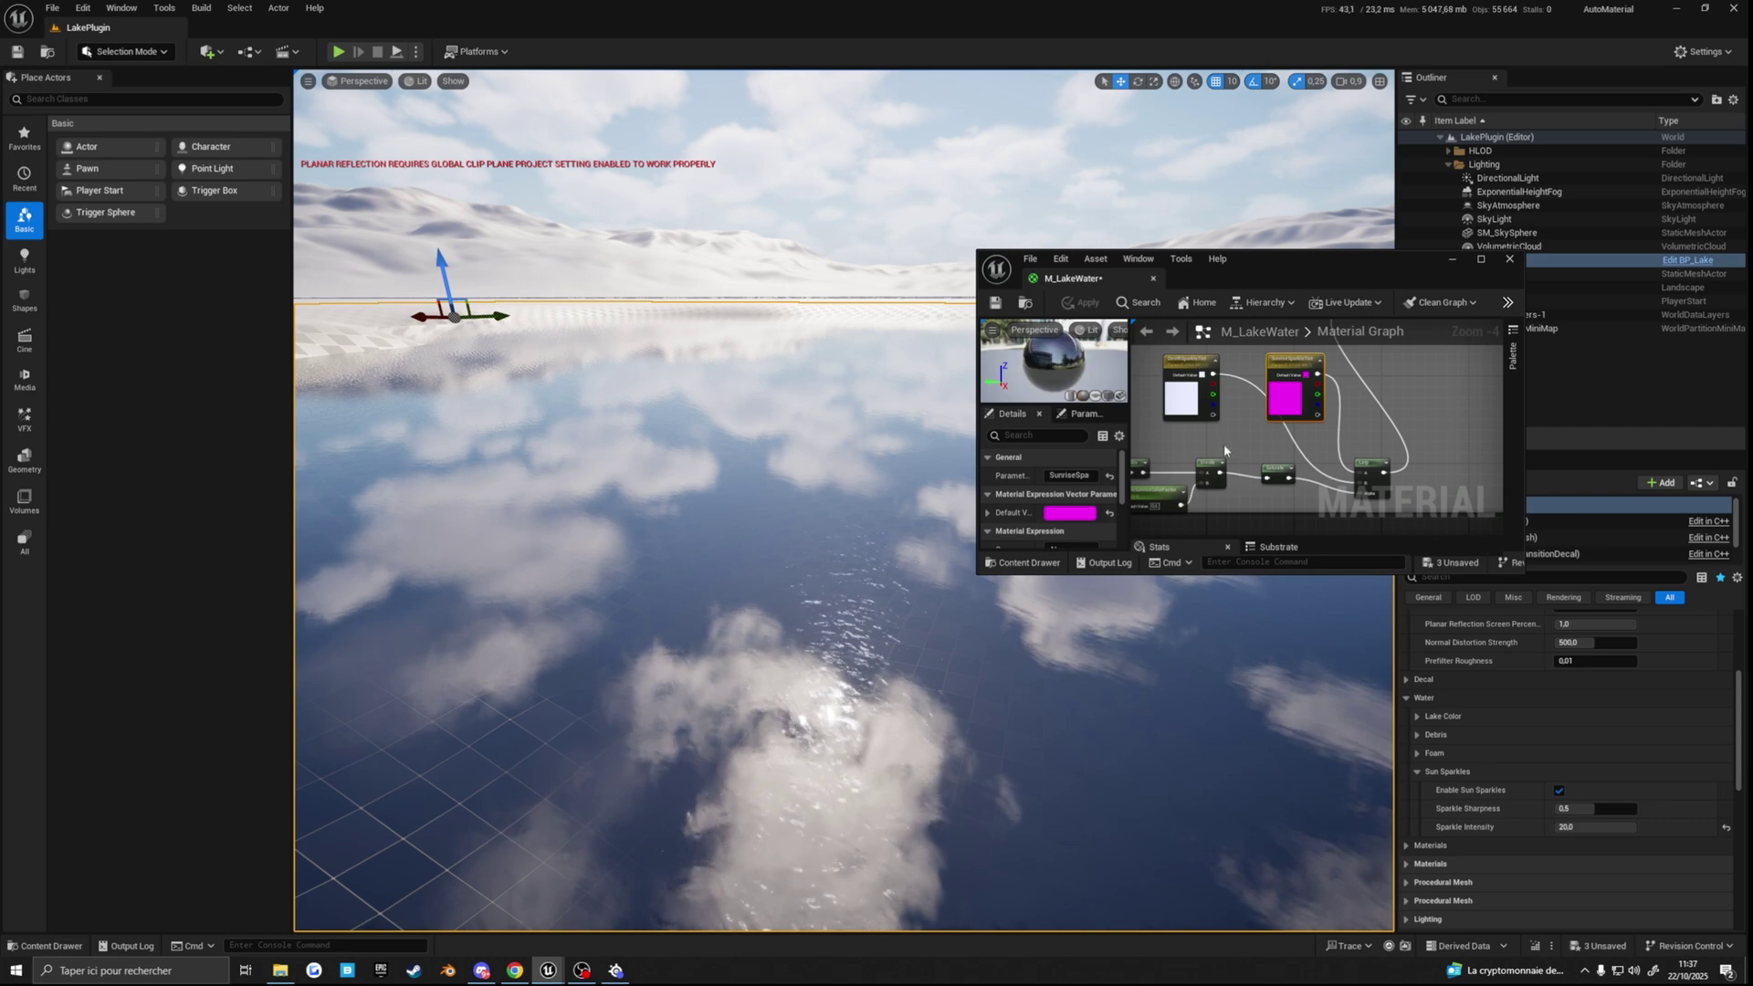
Step: Rotate the sun toward the horizon in the level and examine the blend from the zenith to the sunrise sparkle tint
right_drag(1314, 429, 1374, 410)
right_drag(798, 429, 779, 441)
key(ctrl+l)
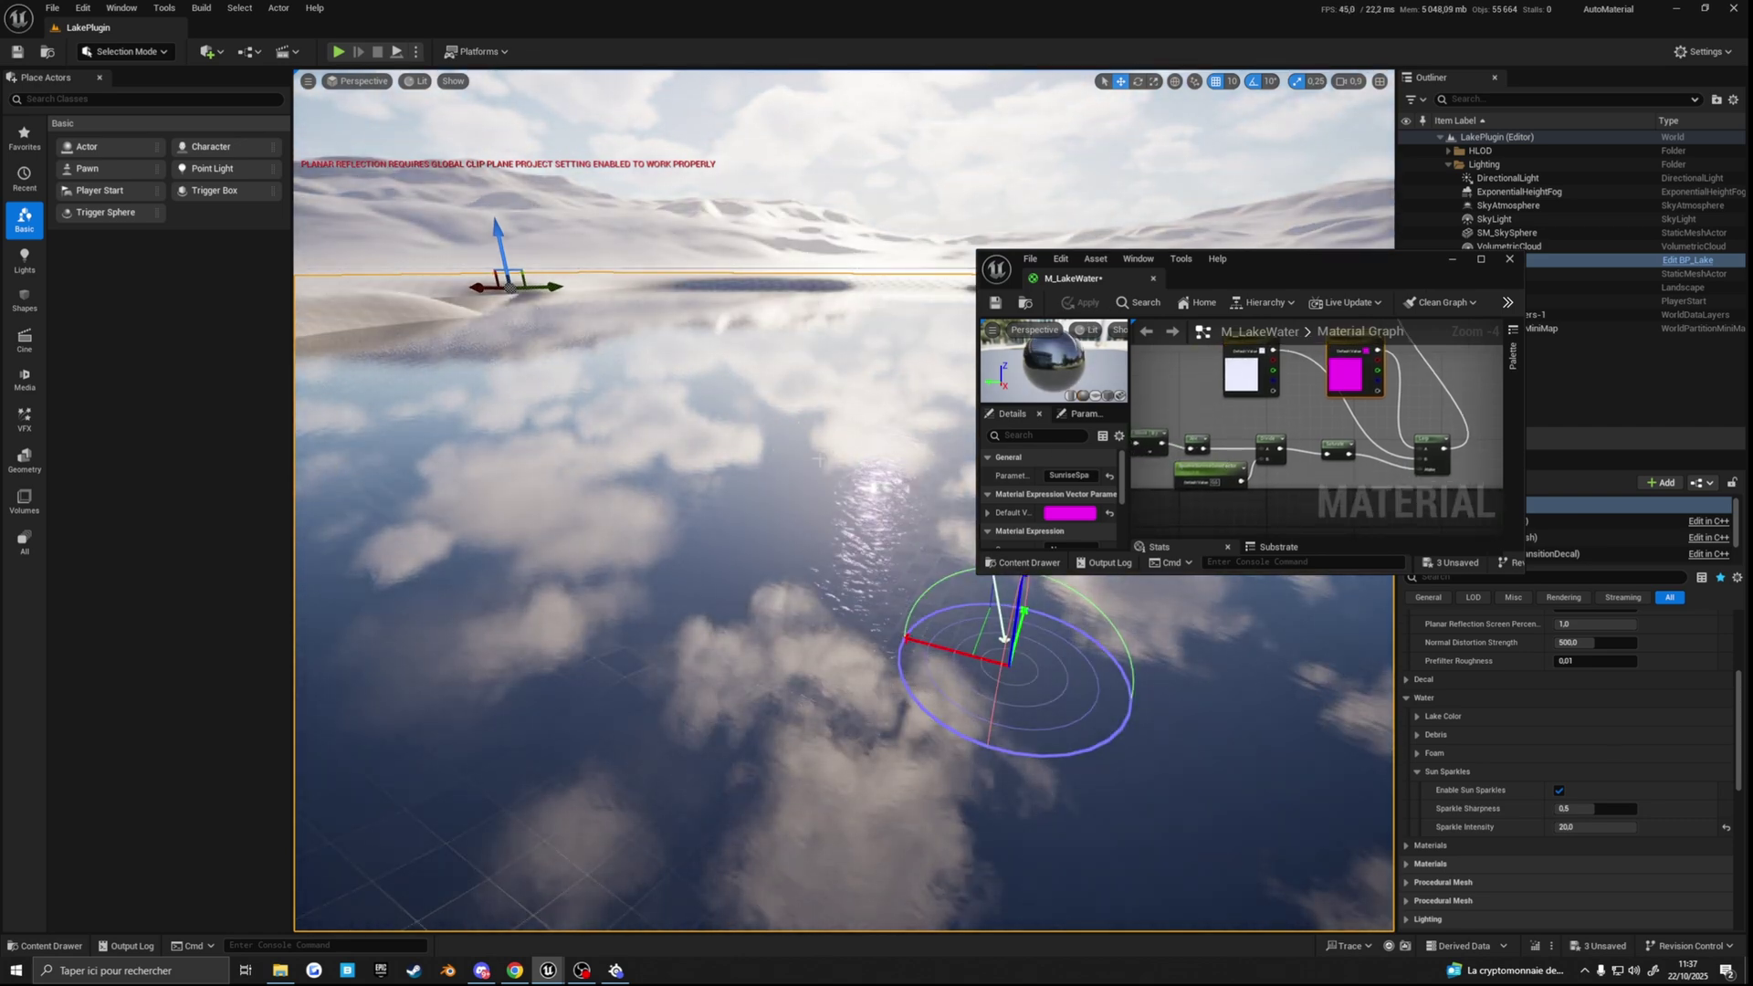
key(ctrl+l)
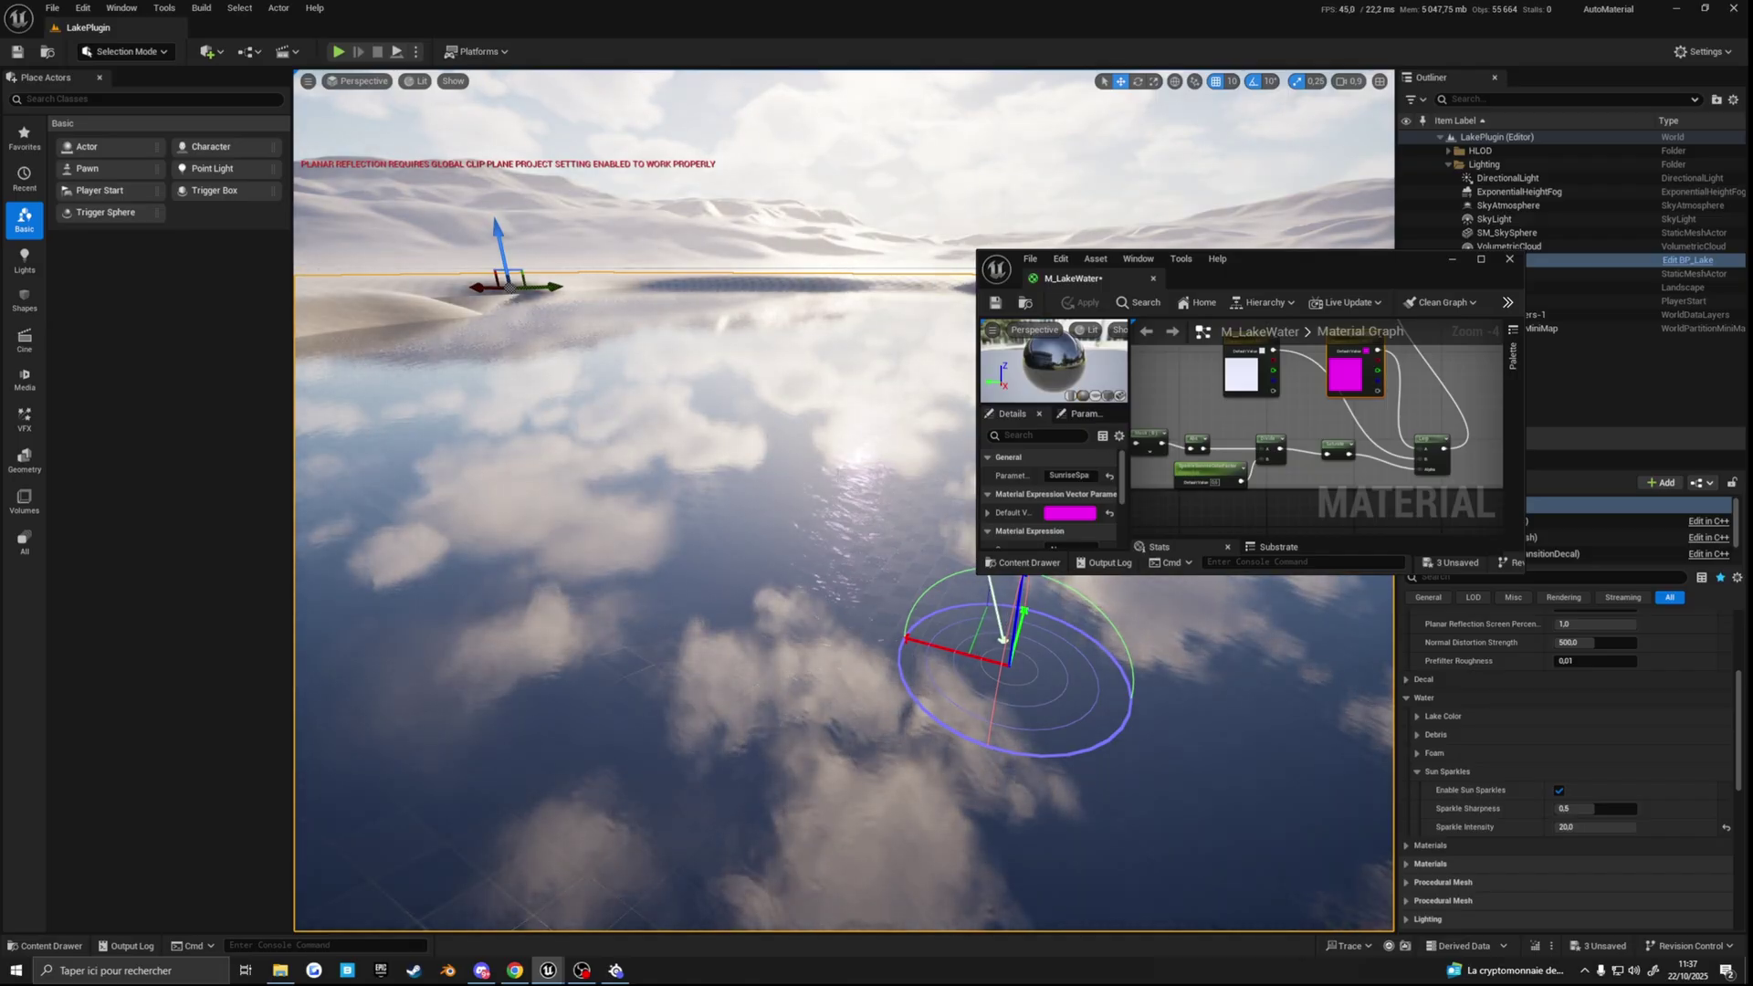
Step: Set the SparkleSunriseColorFactor node's default value to 0.6
click(1231, 478)
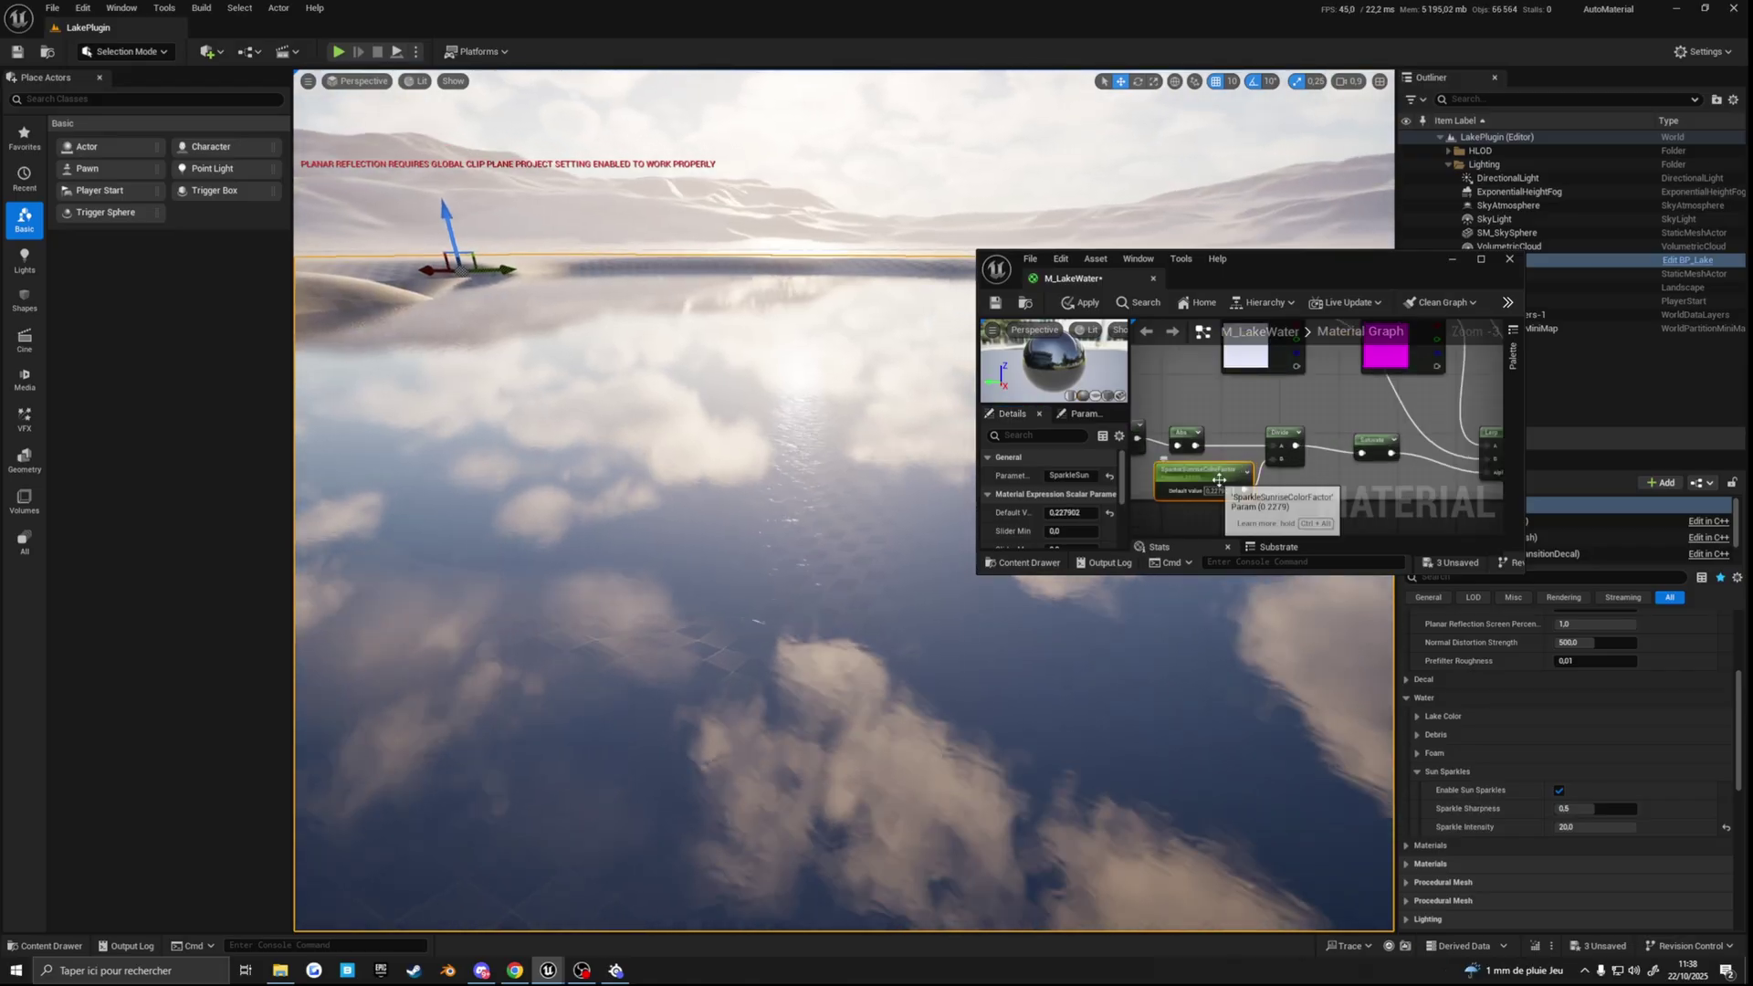
right_drag(1343, 516, 1329, 523)
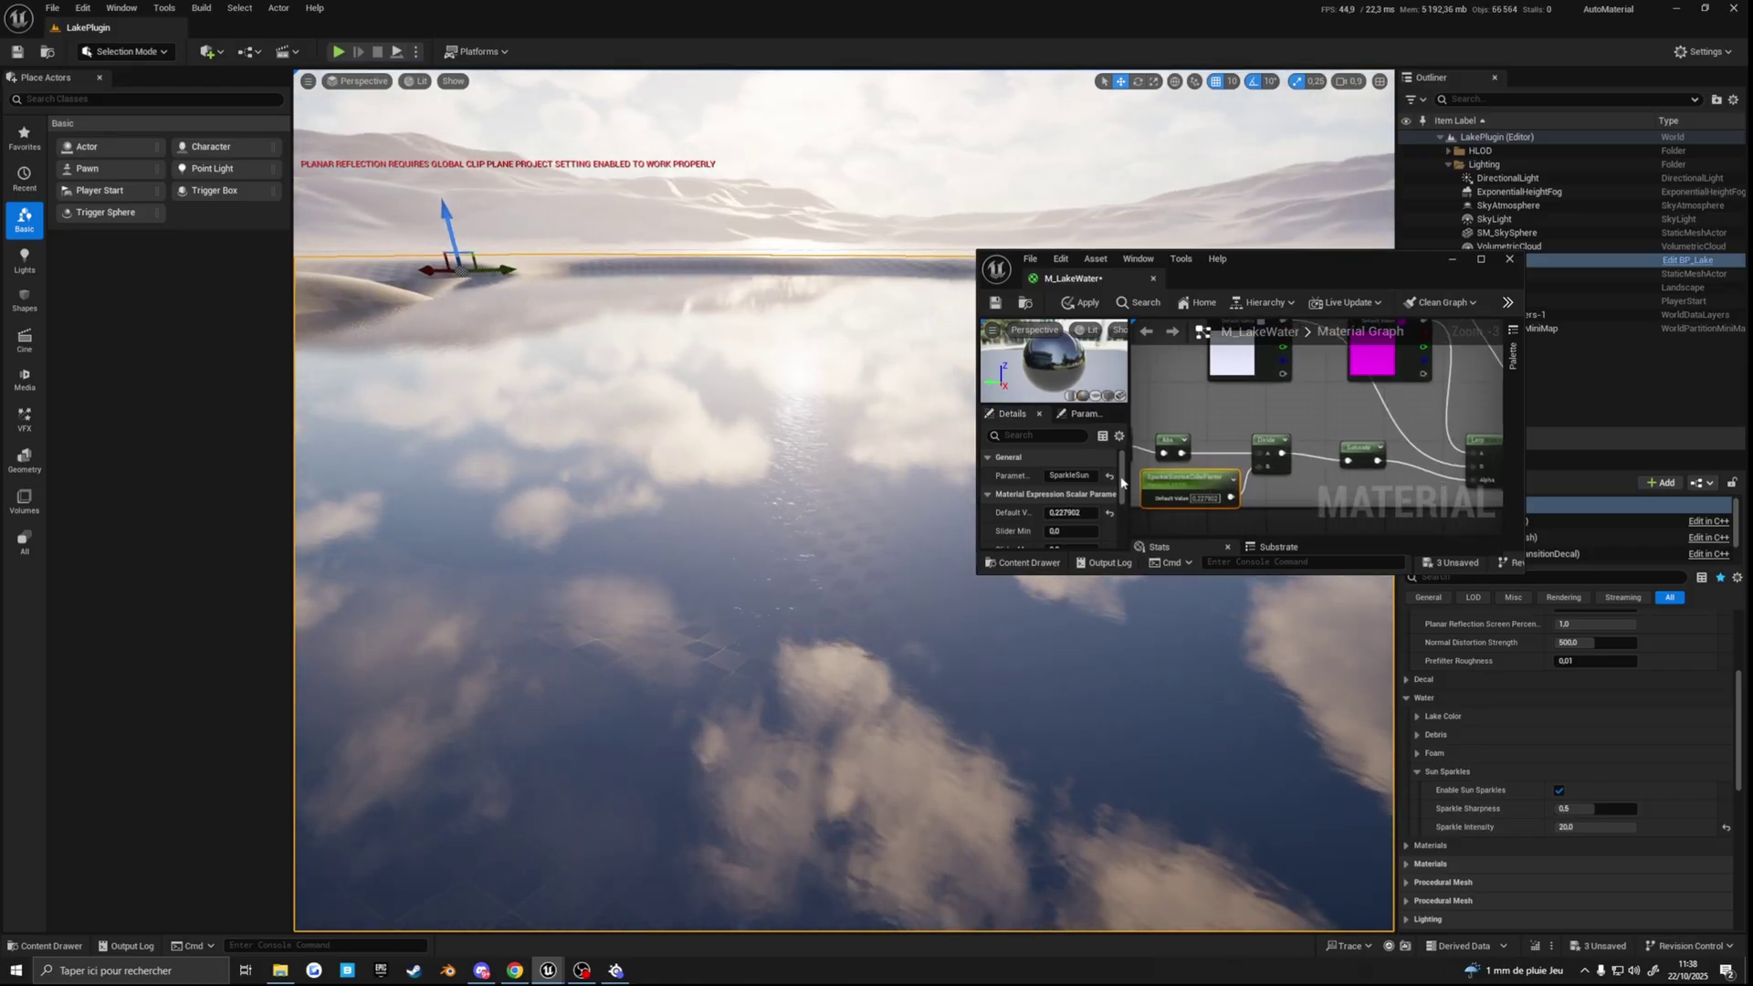
right_drag(1279, 415, 1362, 353)
click(1061, 513)
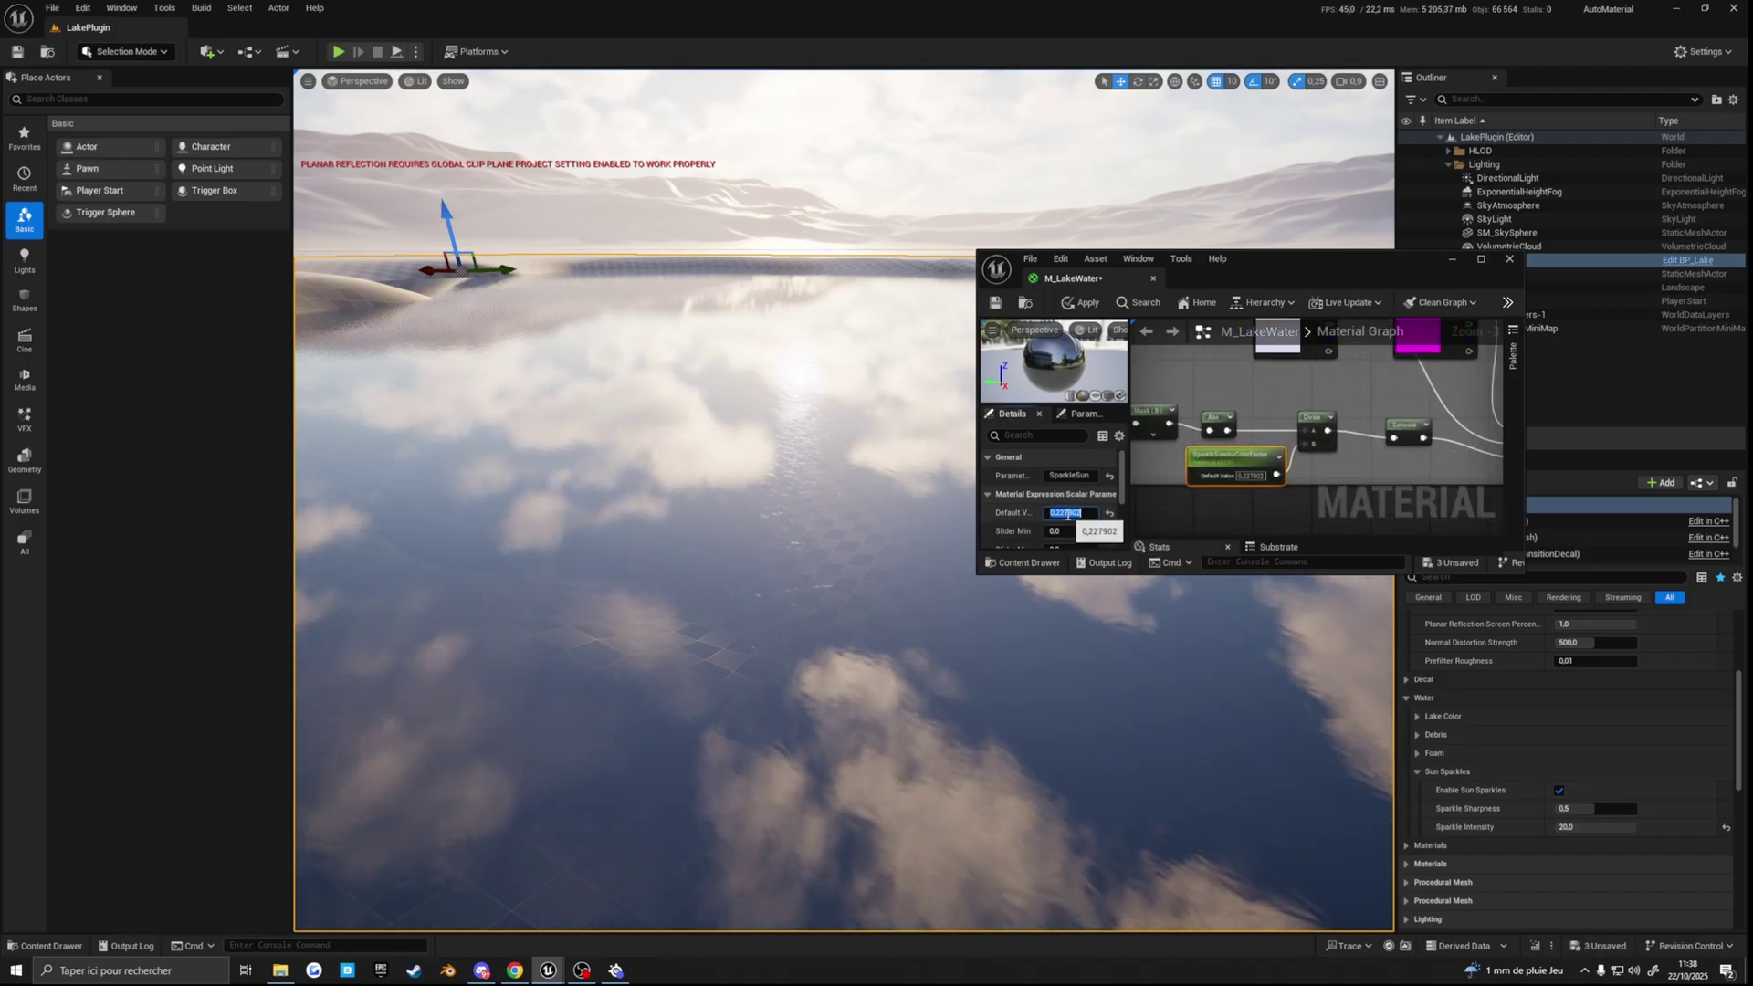
key(BackSpace)
text(.6)
key(Return)
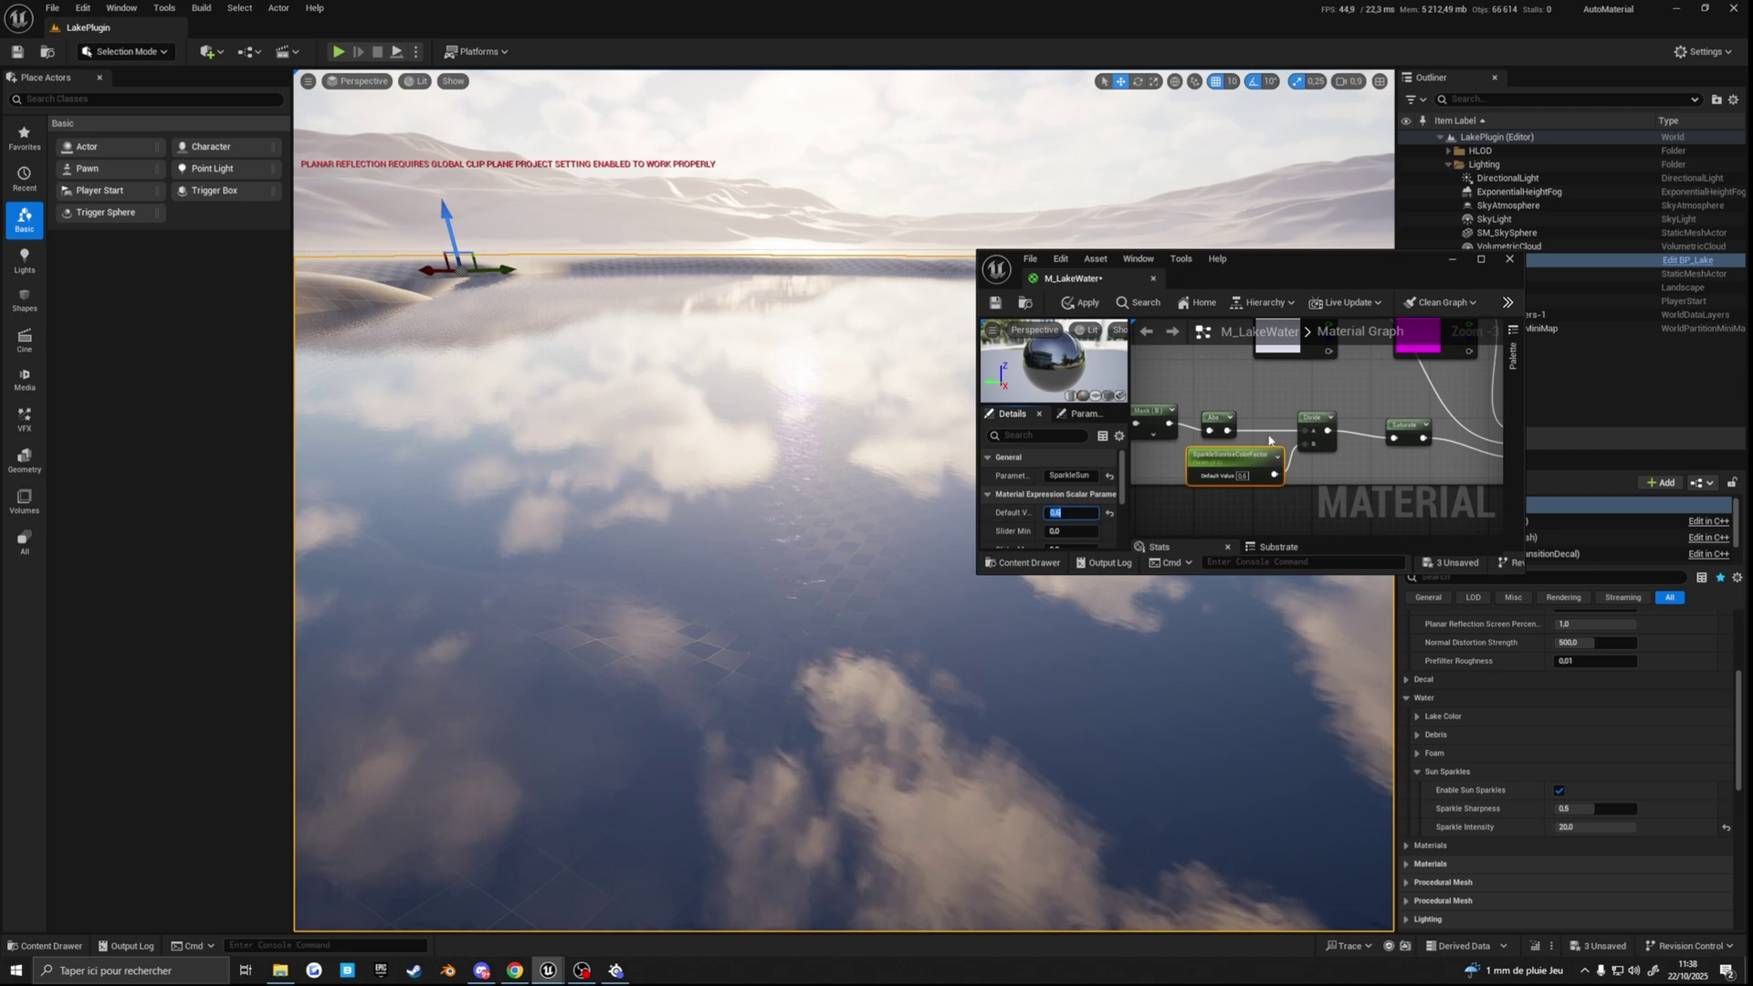
Step: Dock the material editor back beside the level with the tint blending nodes in view
right_drag(1274, 416, 1291, 372)
right_drag(1374, 437, 1203, 468)
drag(1075, 279, 231, 35)
scroll(786, 363, up, 3)
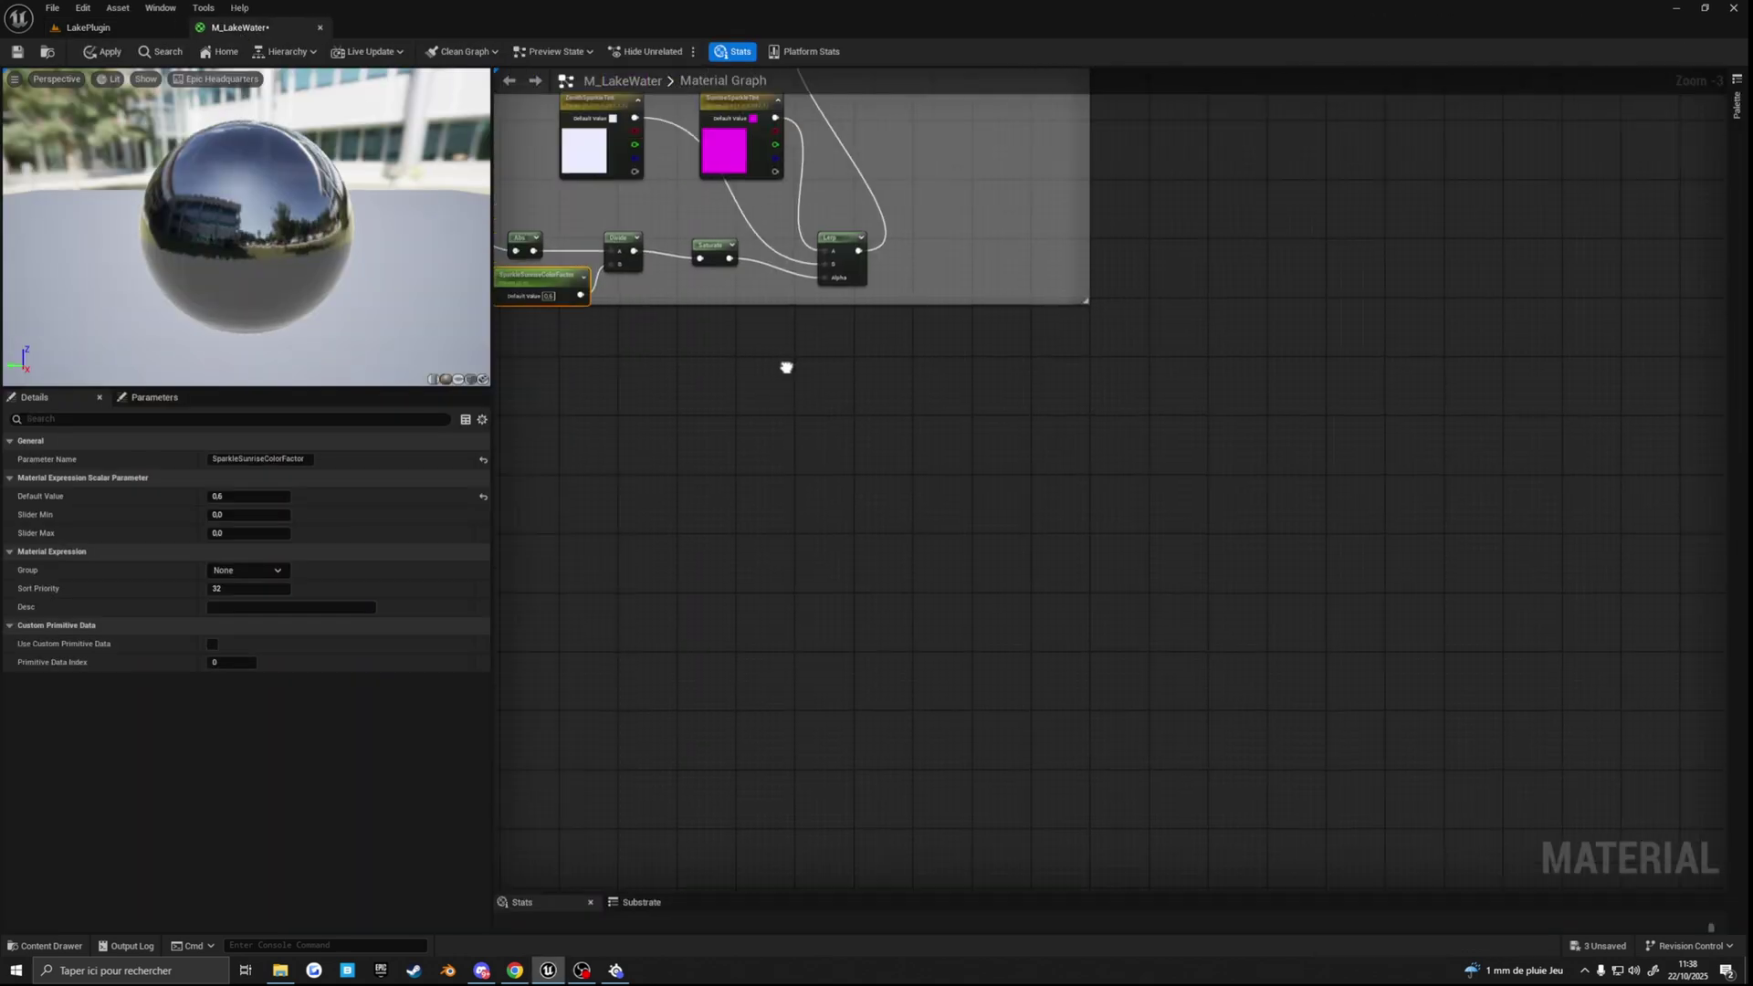
Step: Lower the Saturate node slightly and move the tint Lerp node up and a little further from the SunriseSparkleTint node
click(990, 523)
drag(990, 523, 985, 552)
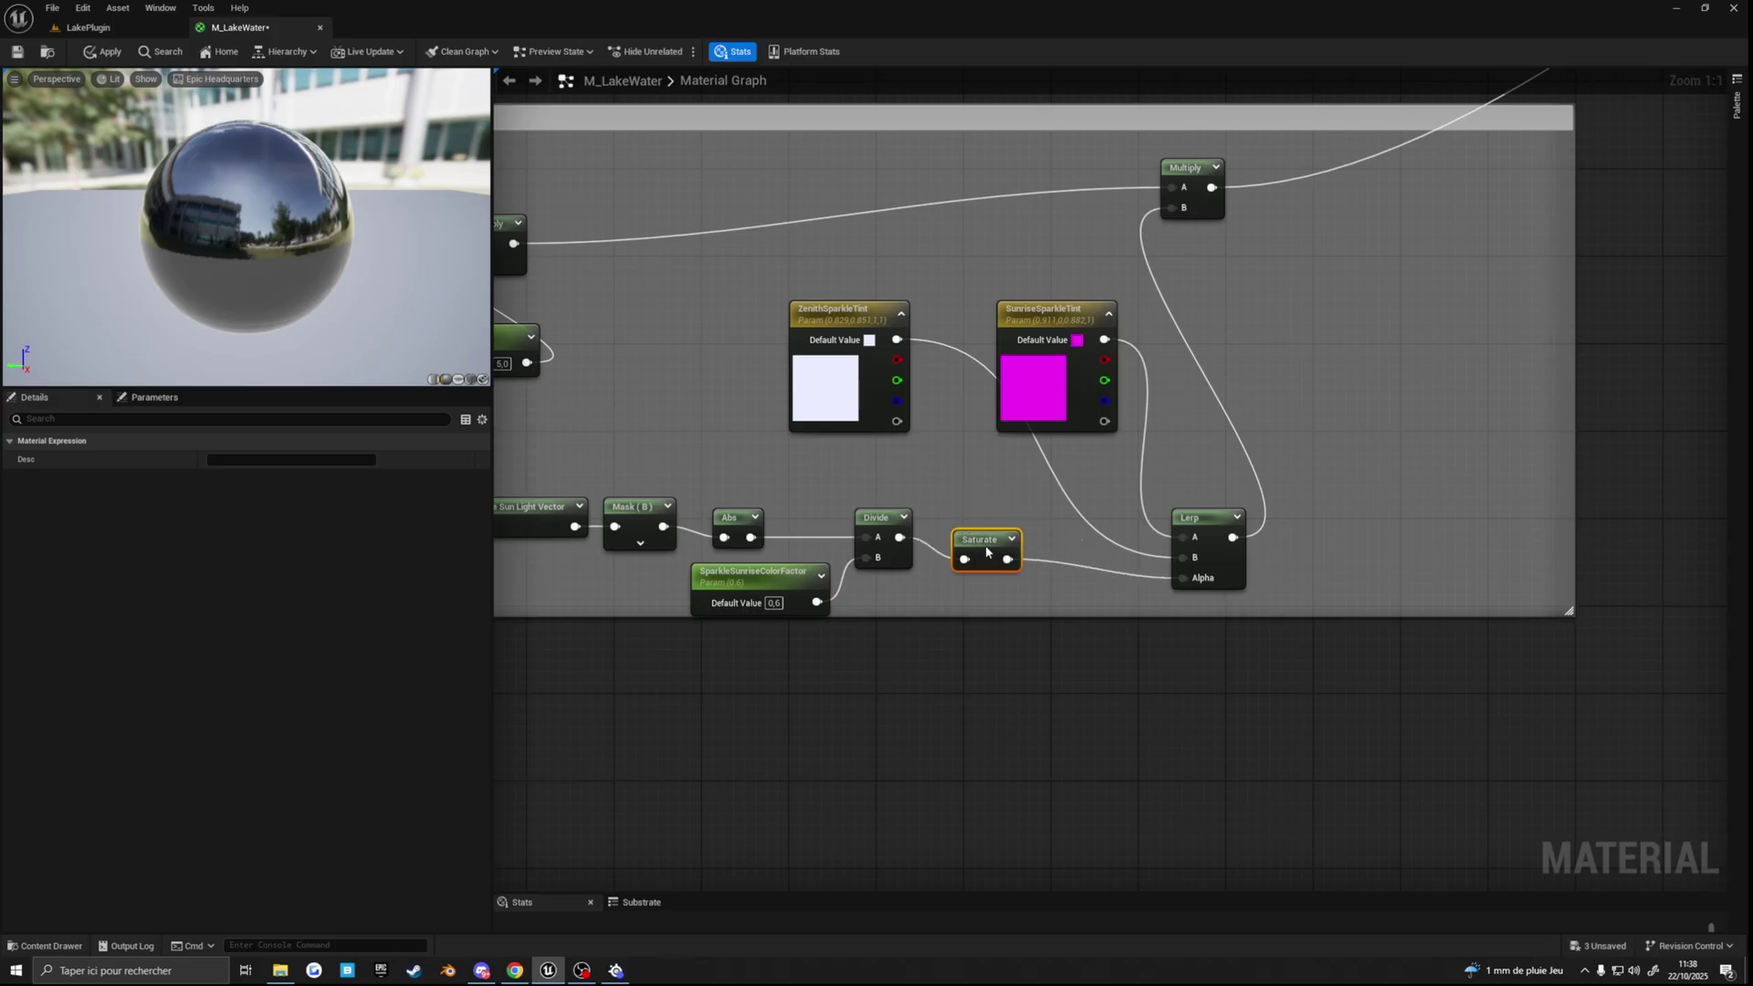
drag(1189, 538, 1239, 469)
right_drag(1153, 559, 1161, 610)
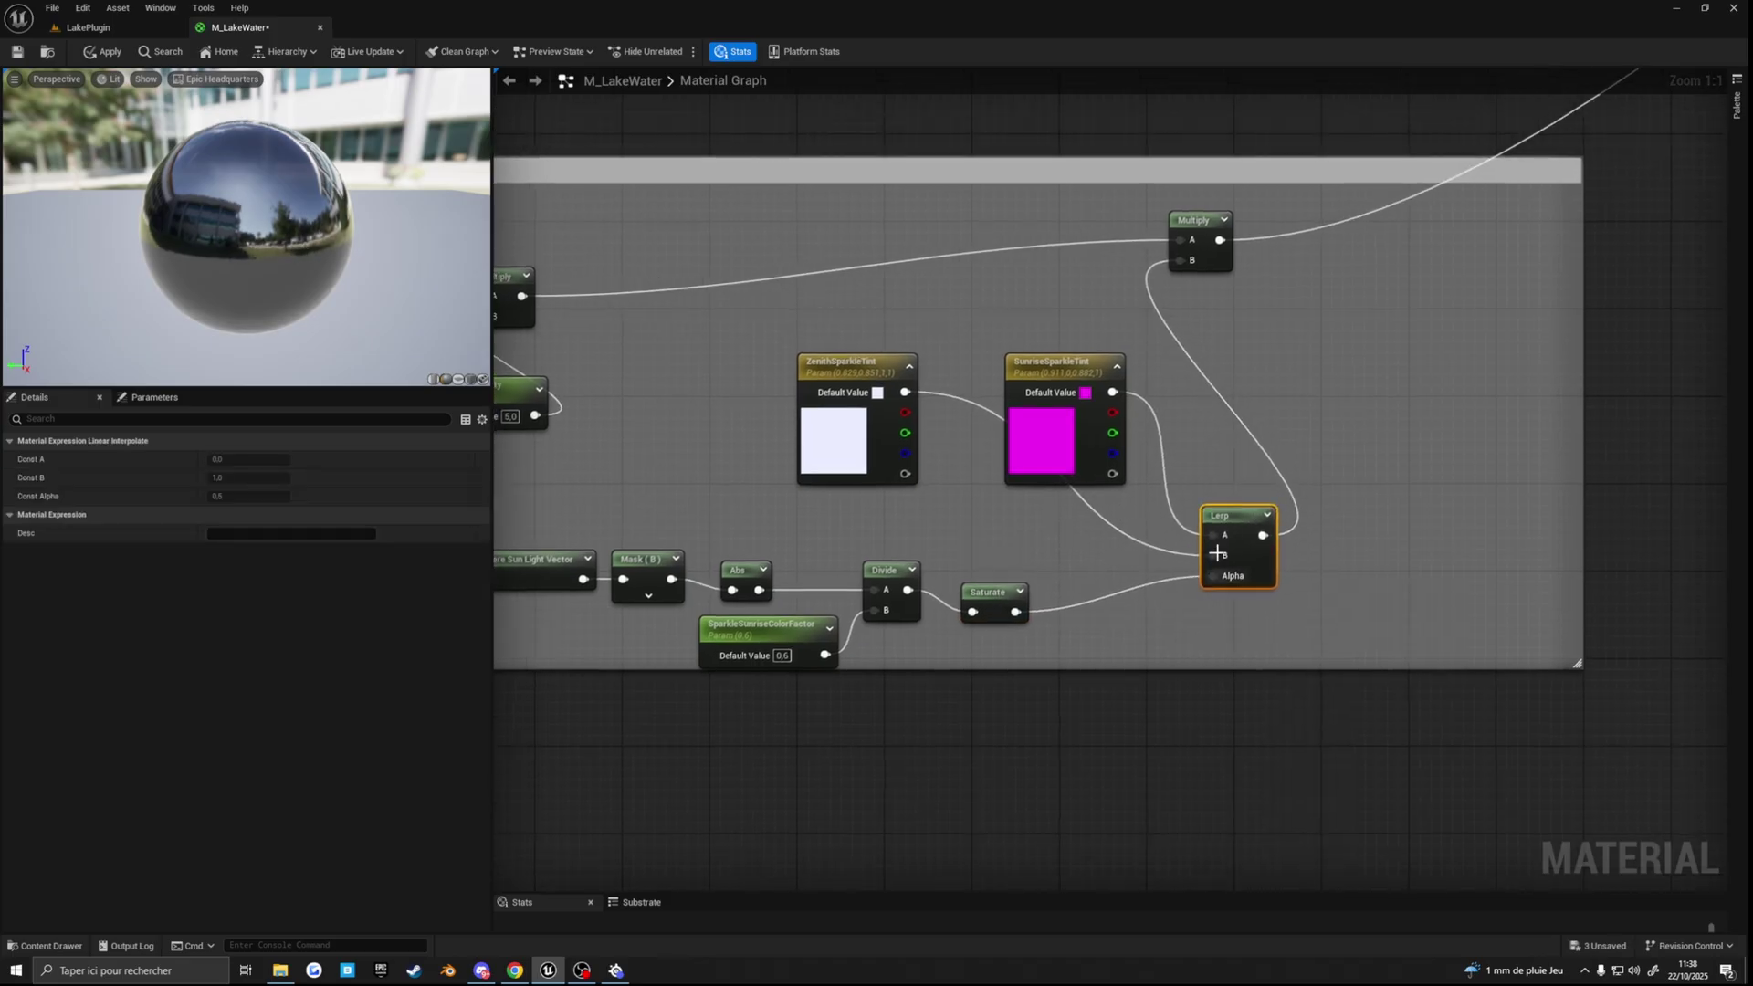
Step: Stack the SunriseSparkleTint node above the ZenithSparkleTint node just before the tint Lerp, nudging the Lerp up and outward
drag(1222, 526, 1244, 504)
right_drag(1248, 539, 1218, 550)
drag(1012, 378, 1004, 309)
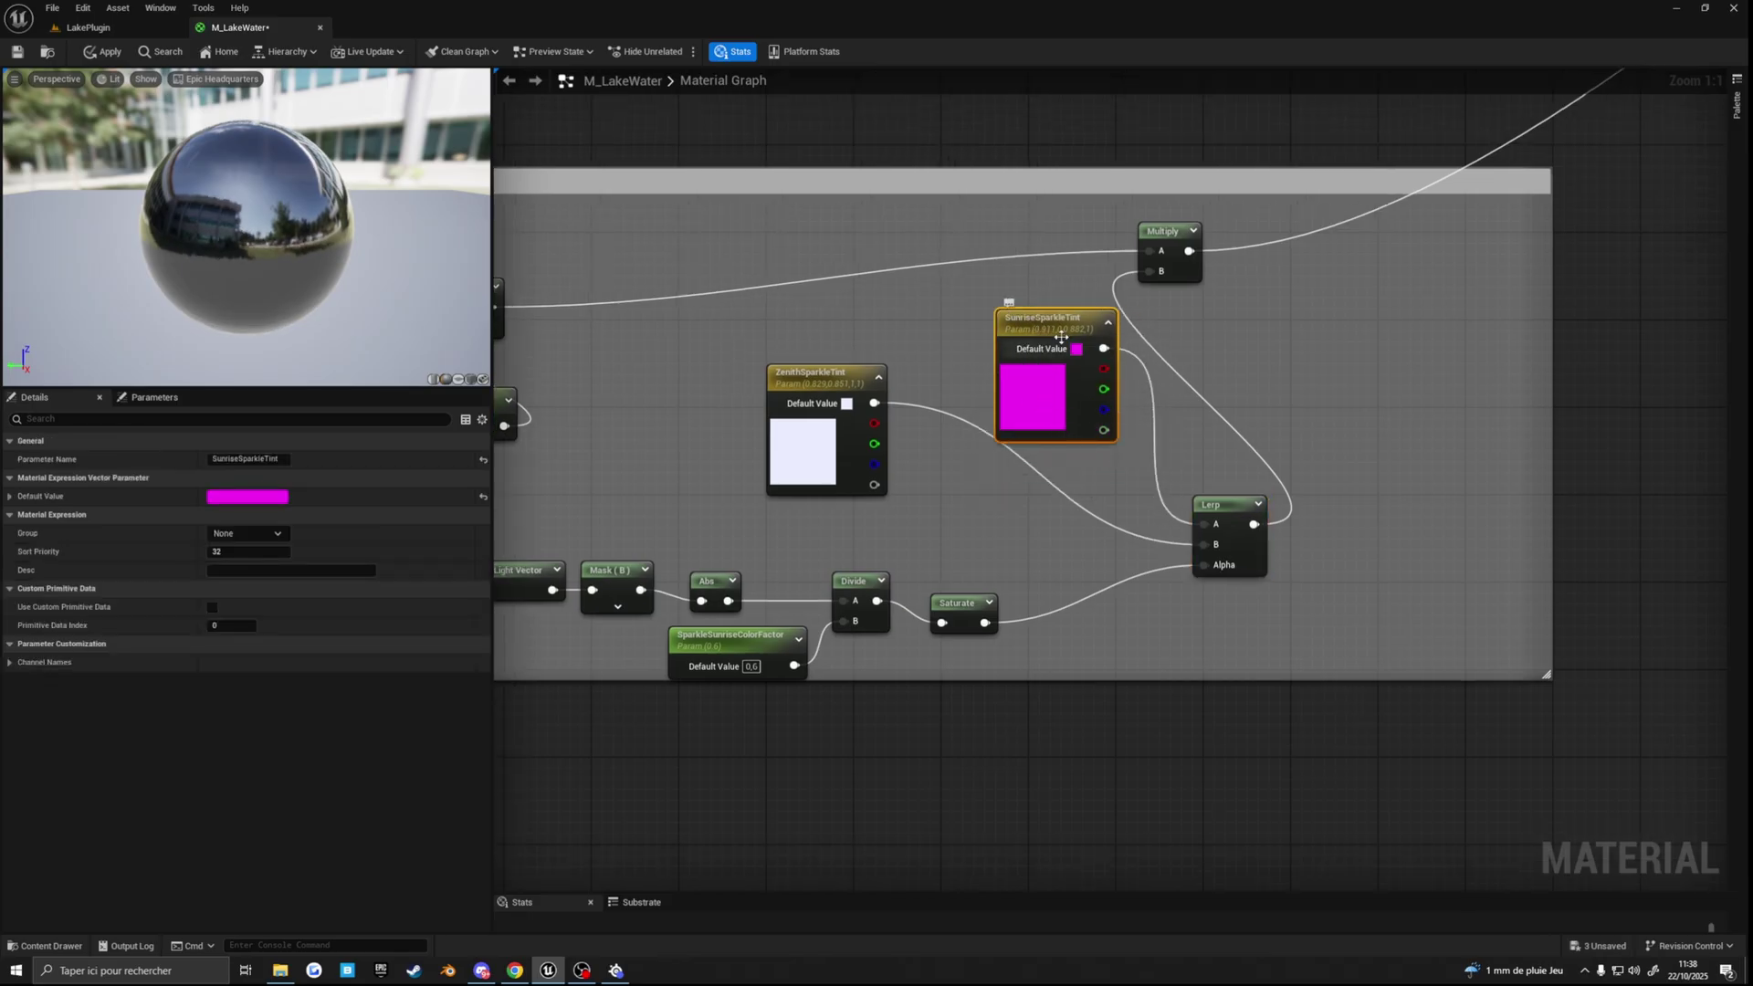
drag(805, 380, 1013, 456)
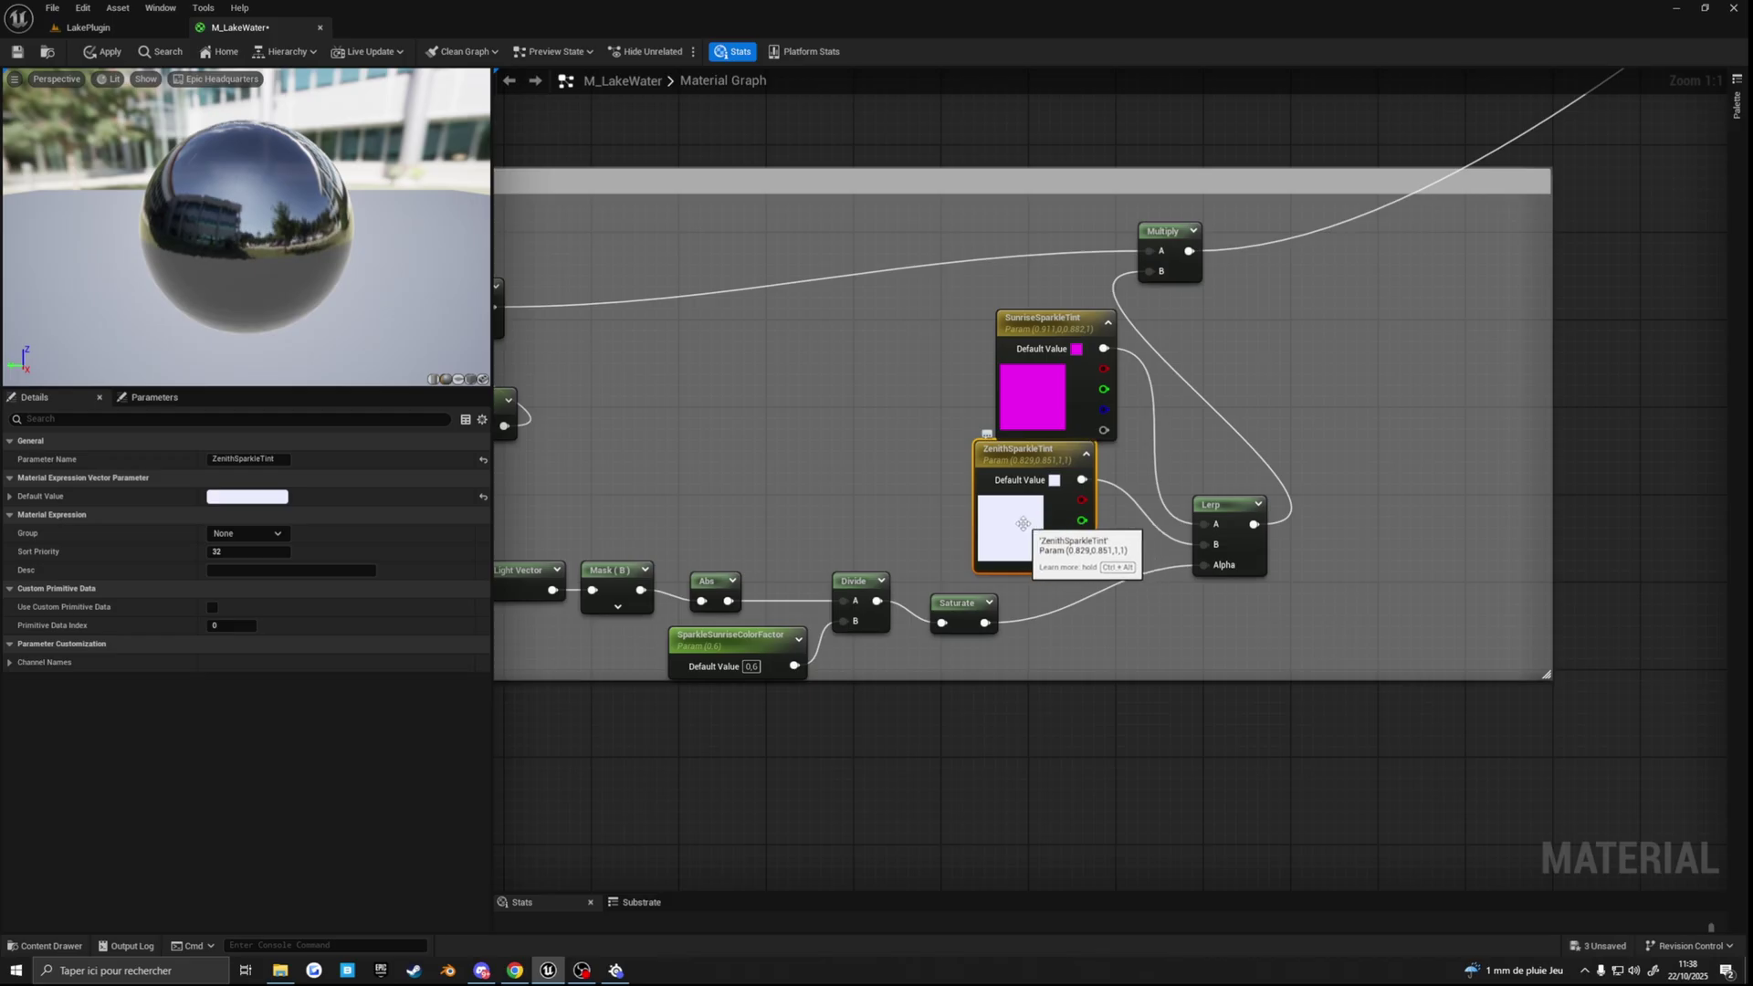
Step: Move the final sparkle Multiply node past the tint Lerp so its wires run forward
right_drag(1251, 388, 1372, 475)
scroll(1372, 475, down, 3)
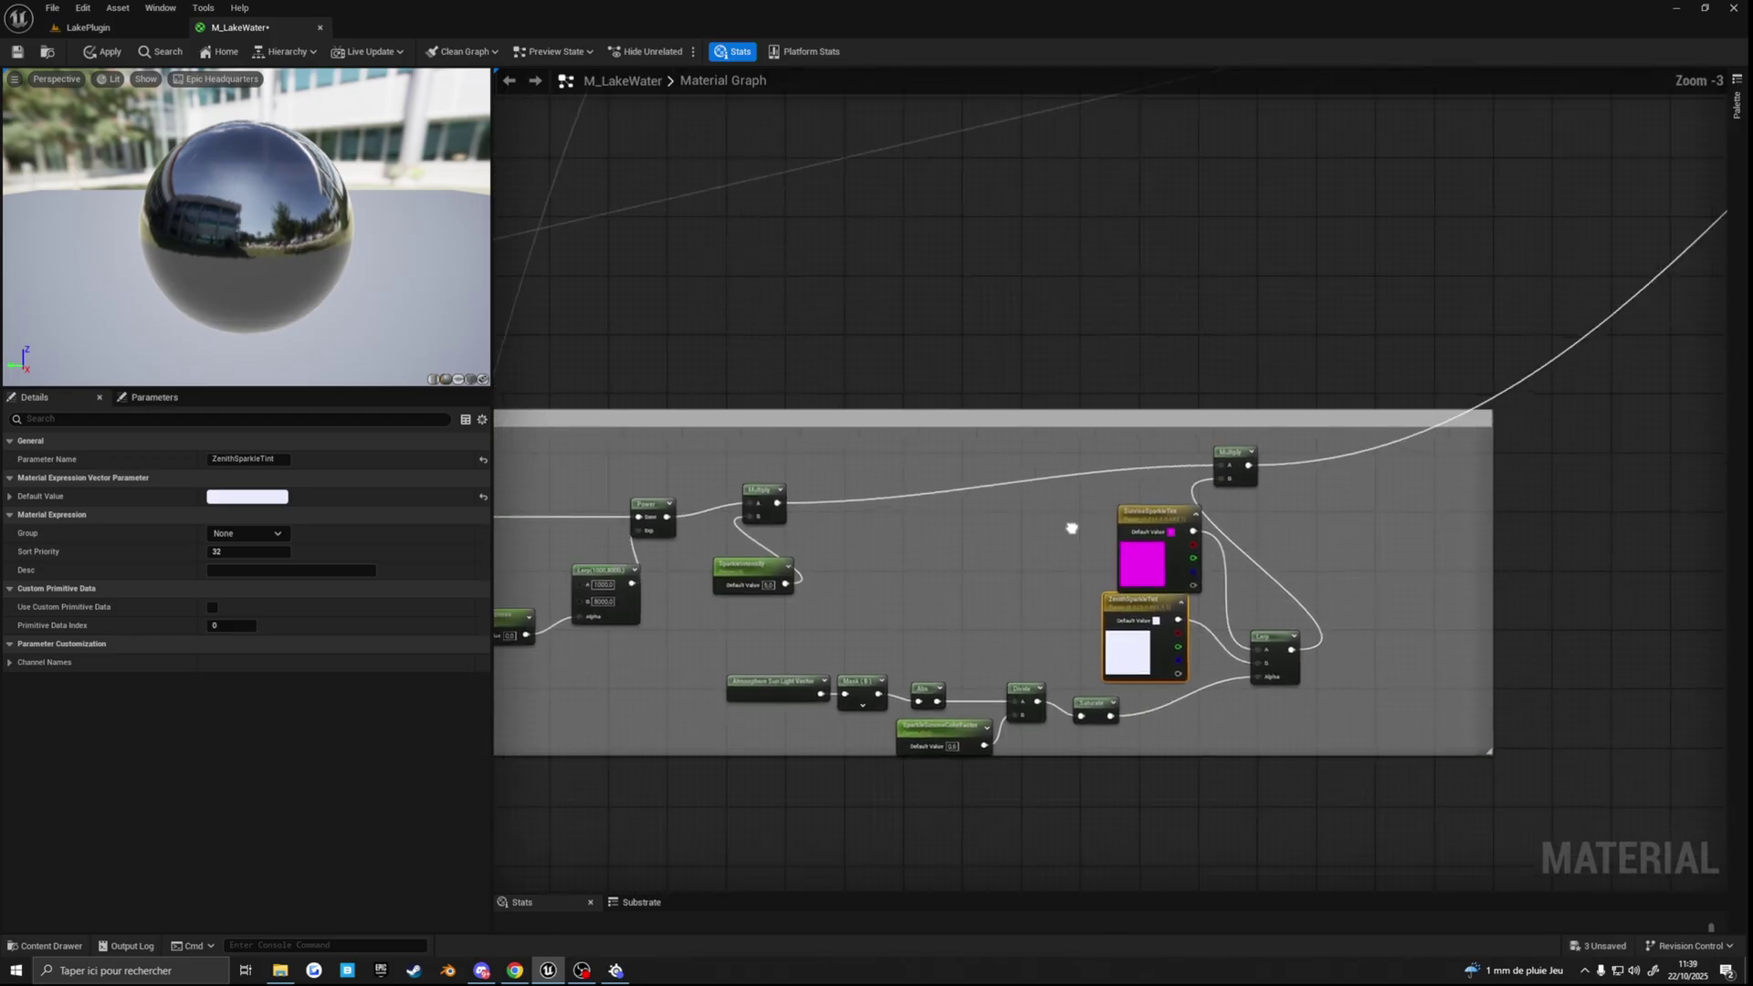
drag(1152, 441, 1278, 455)
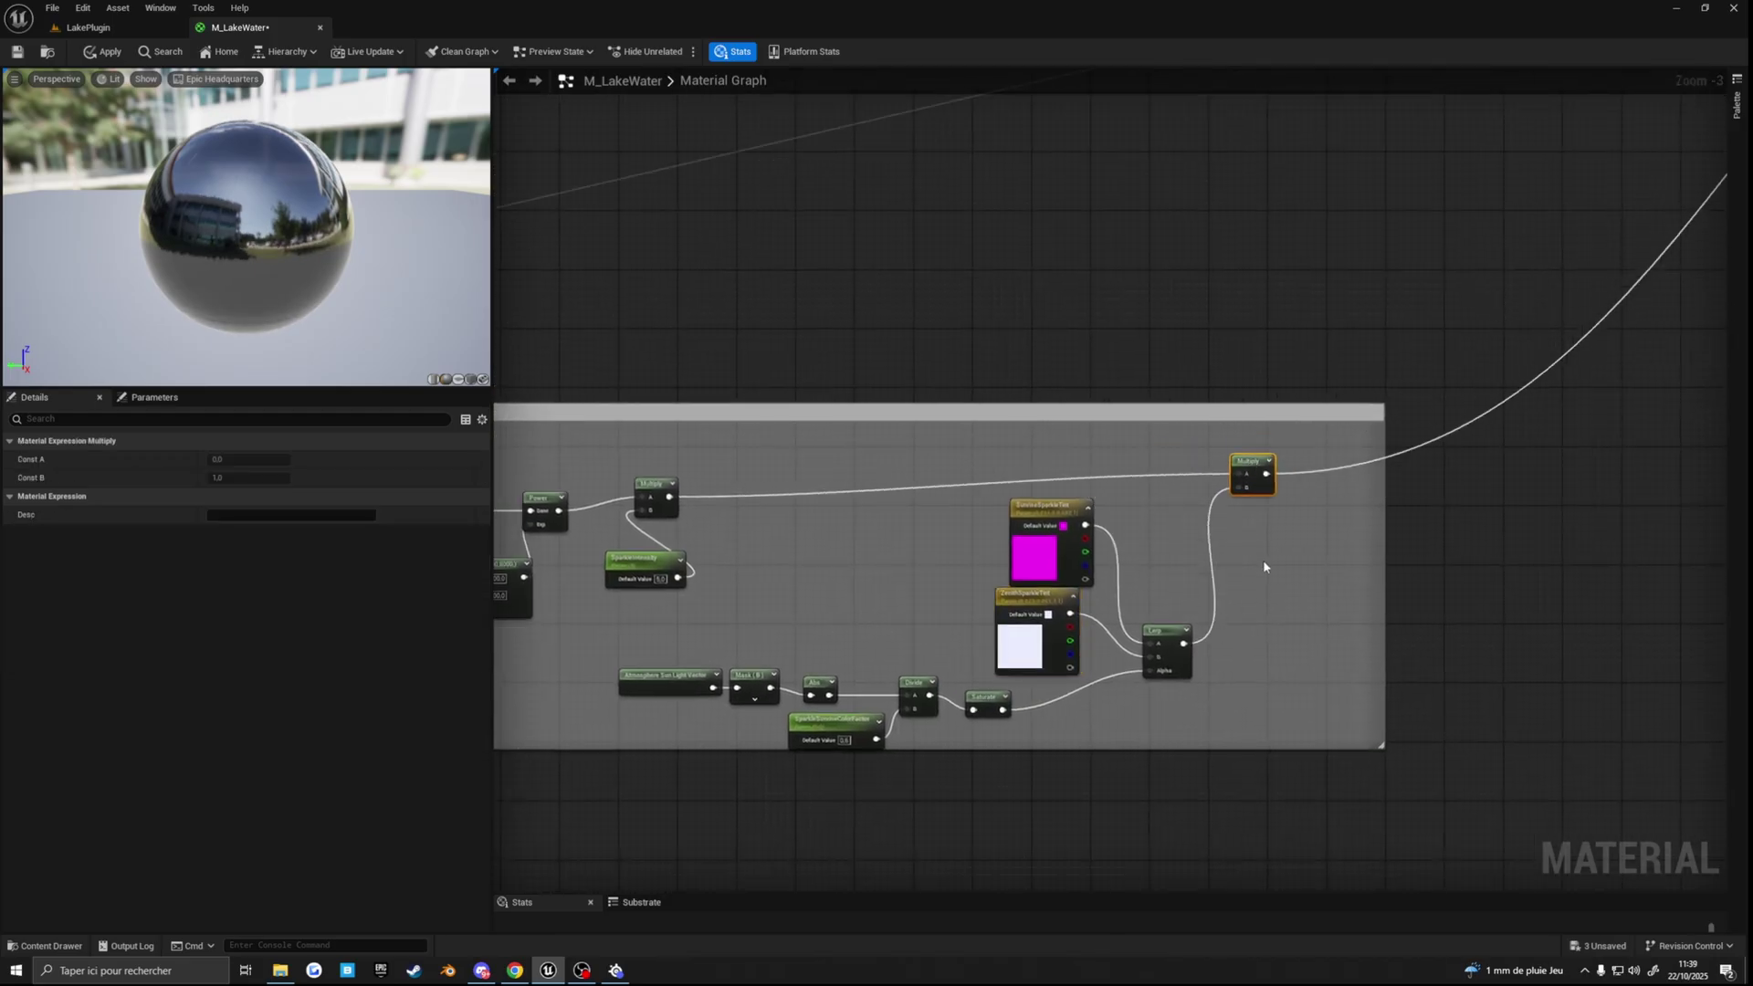
right_drag(1262, 561, 1144, 552)
drag(1130, 445, 1146, 445)
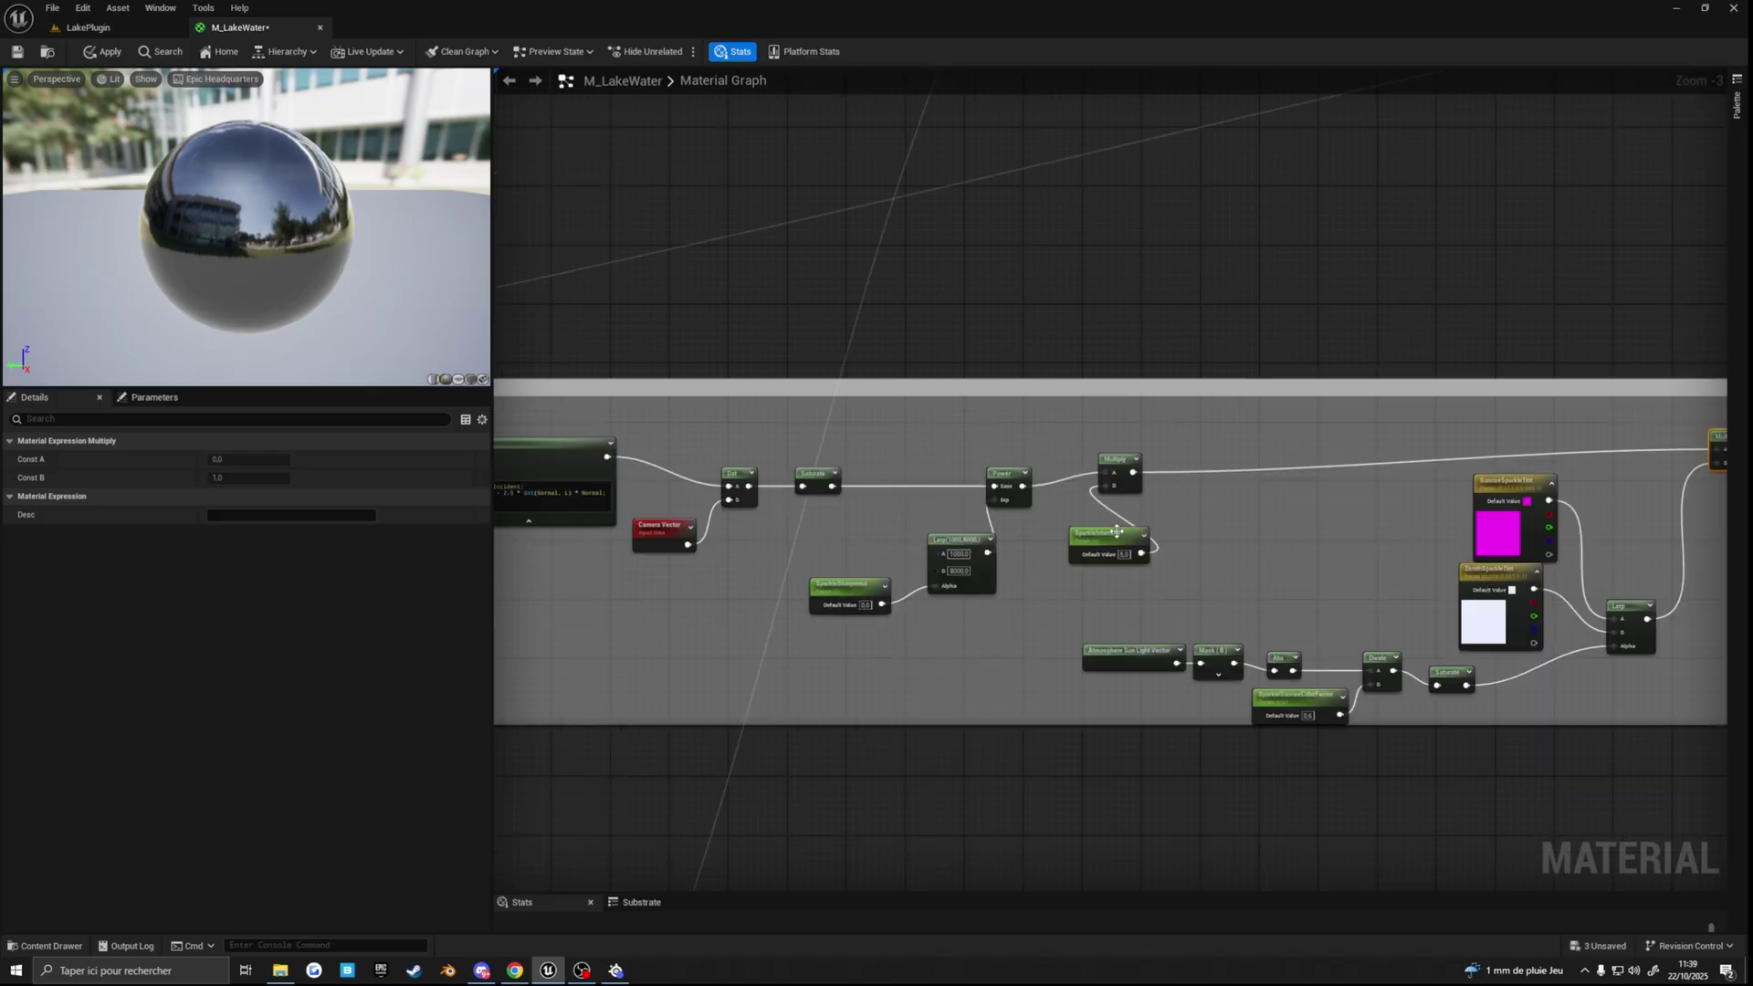
Step: Trace the final sparkle Multiply wire to the material output's emissive input and return to the sparkle nodes
right_drag(1607, 447, 1198, 478)
scroll(1198, 478, down, 3)
right_drag(1309, 441, 1107, 513)
scroll(1349, 395, up, 3)
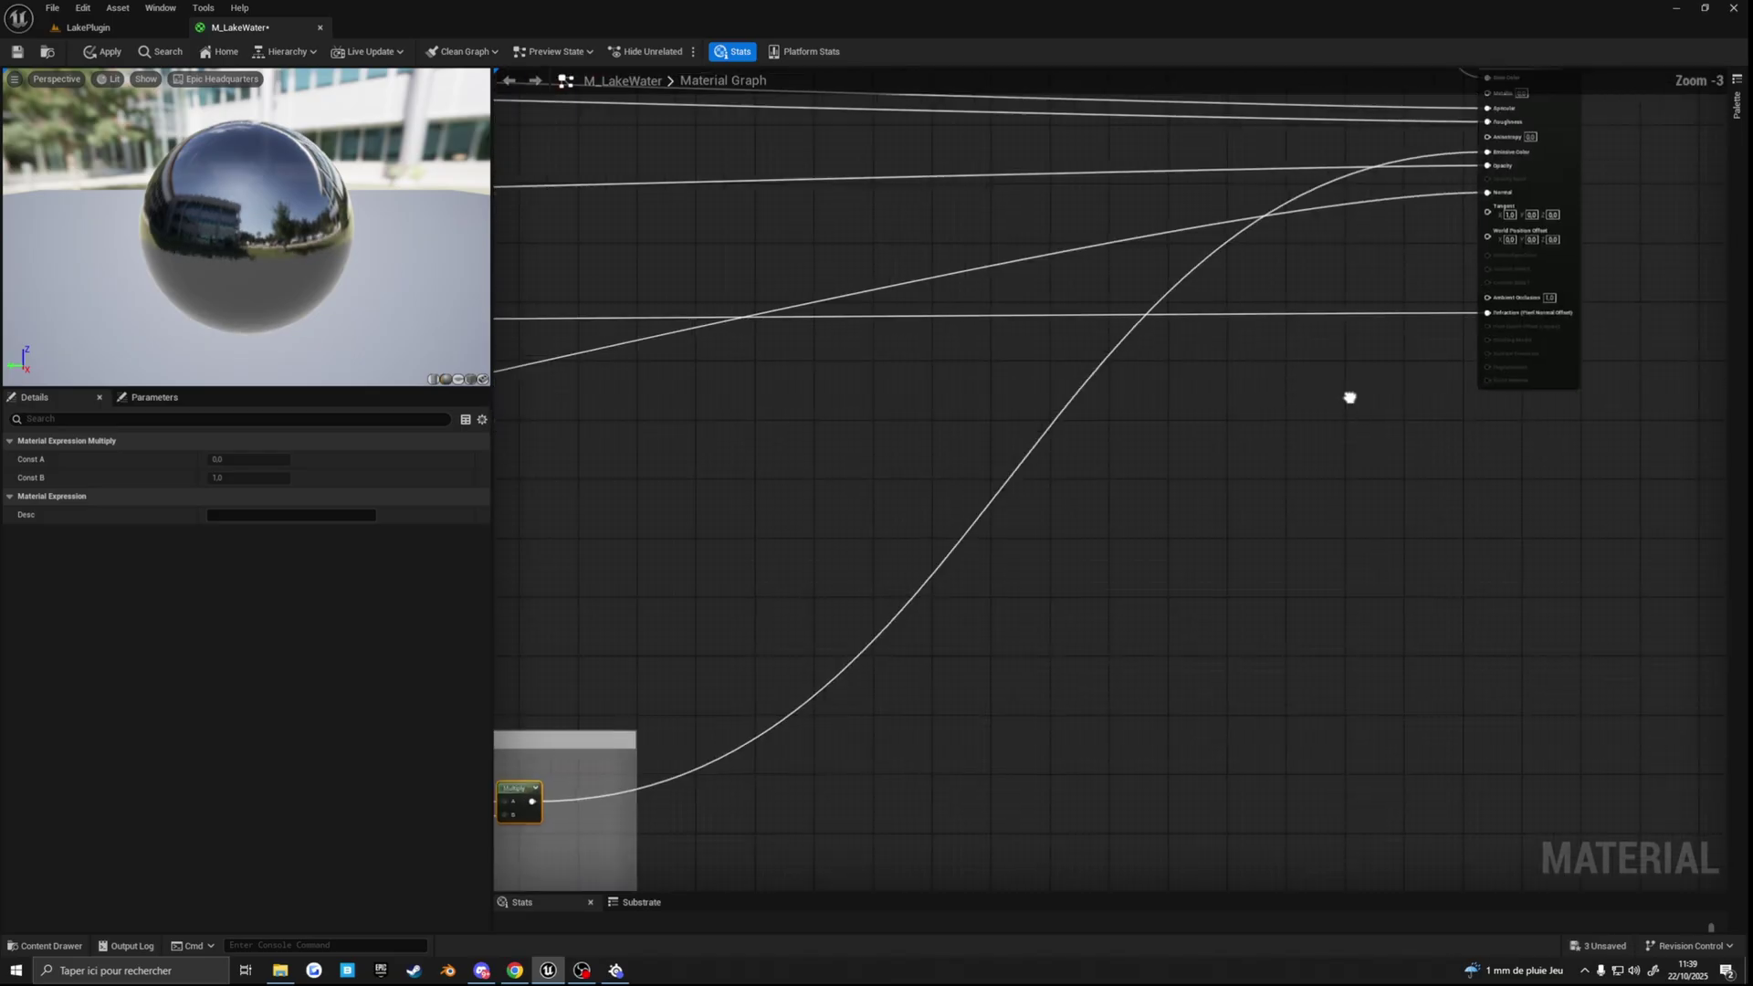
right_drag(1544, 143, 1235, 360)
scroll(1168, 369, up, 3)
scroll(1168, 371, down, 3)
right_drag(585, 629, 1156, 527)
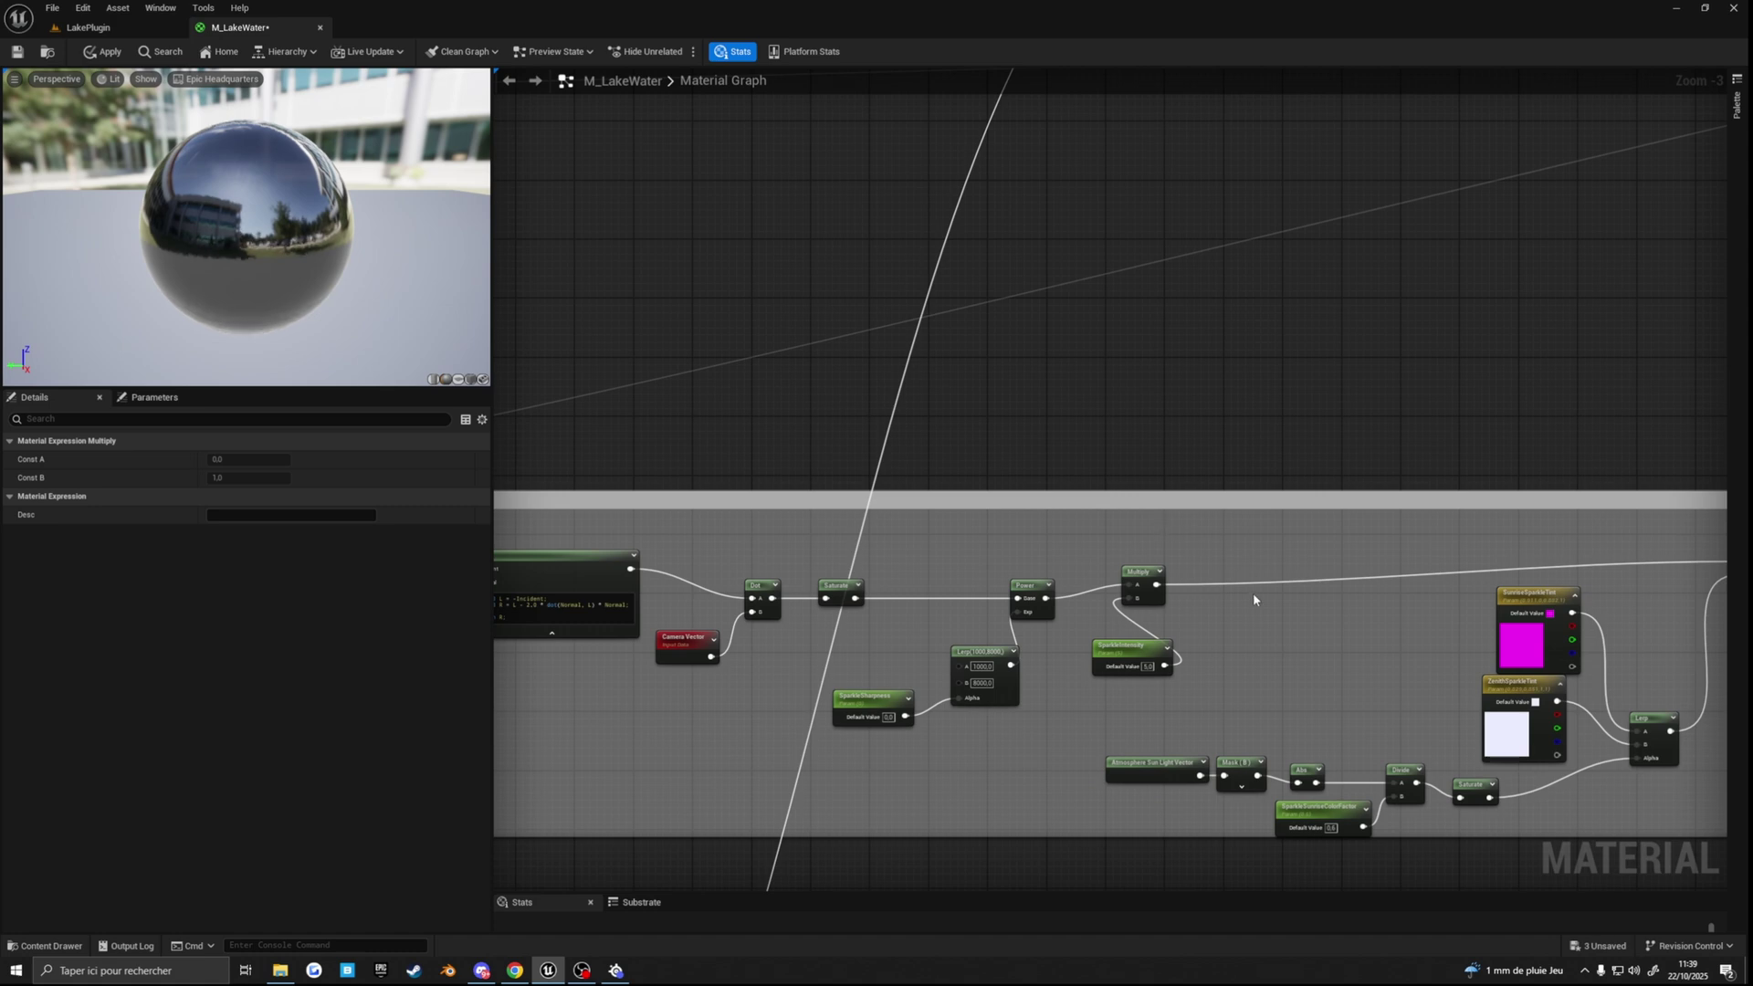
Step: Shift the sparkle Saturate node aside and insert a Divide node between it and the Dot node
right_drag(1253, 593, 1372, 584)
right_drag(960, 594, 1149, 551)
click(1020, 575)
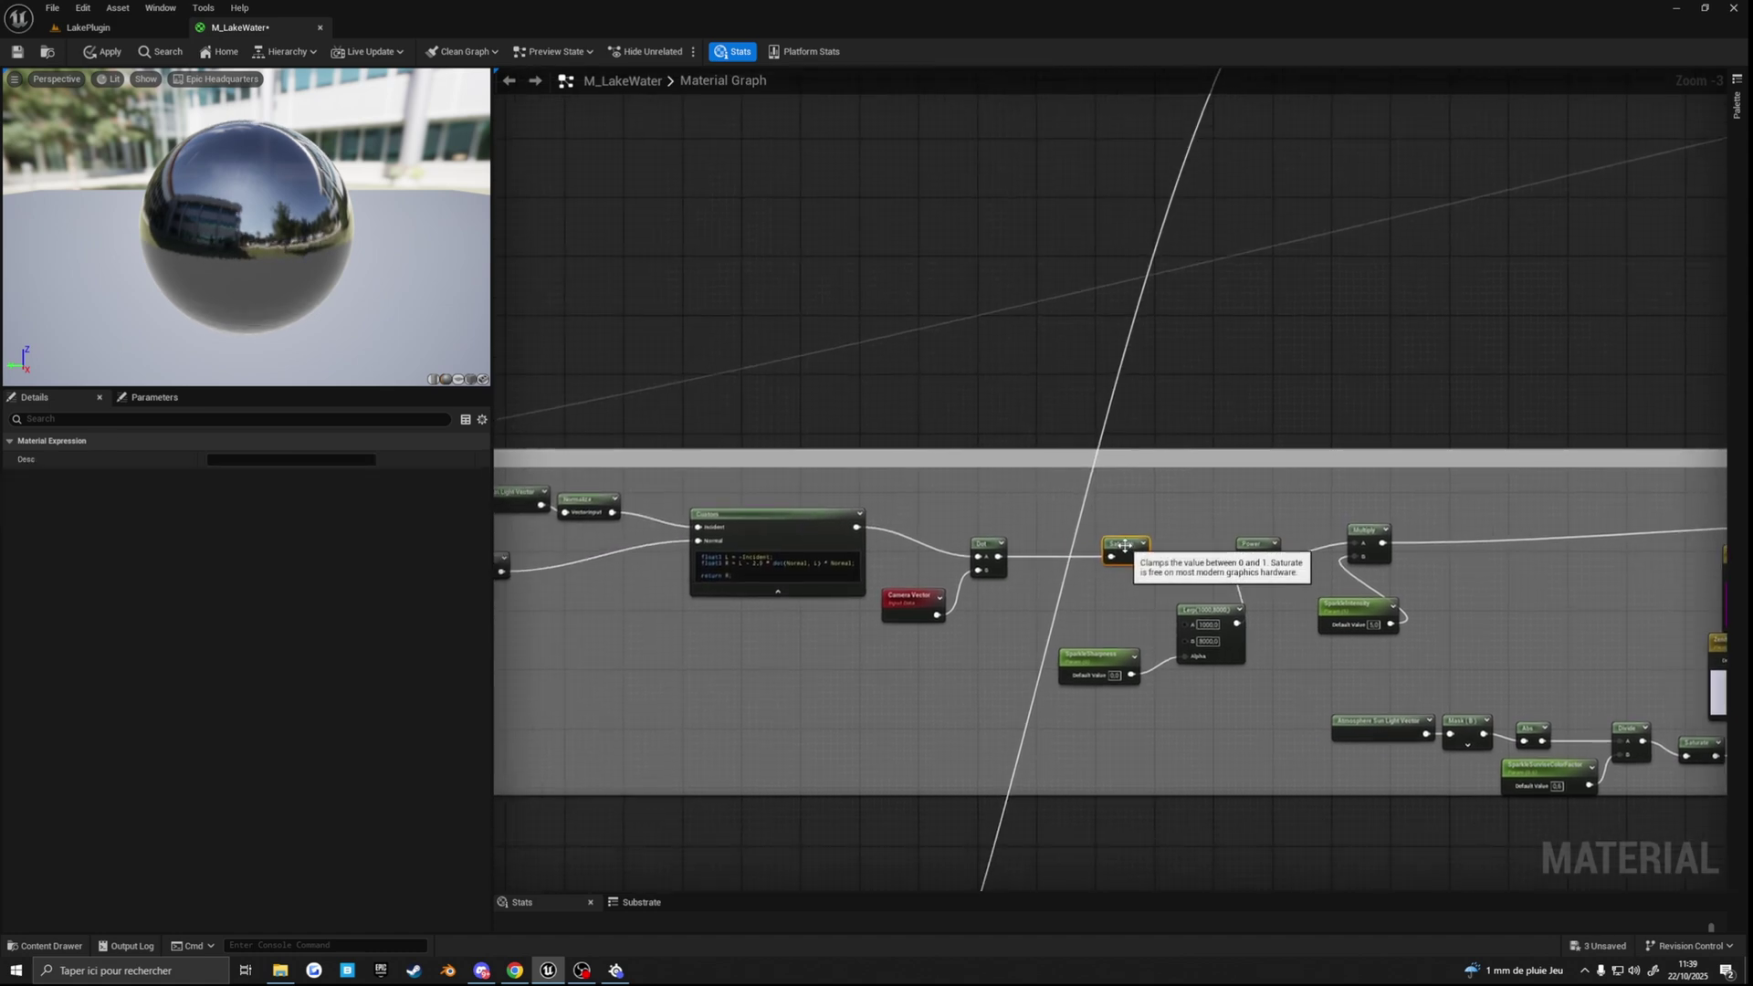
drag(1125, 545, 1161, 545)
key(d)
click(1053, 537)
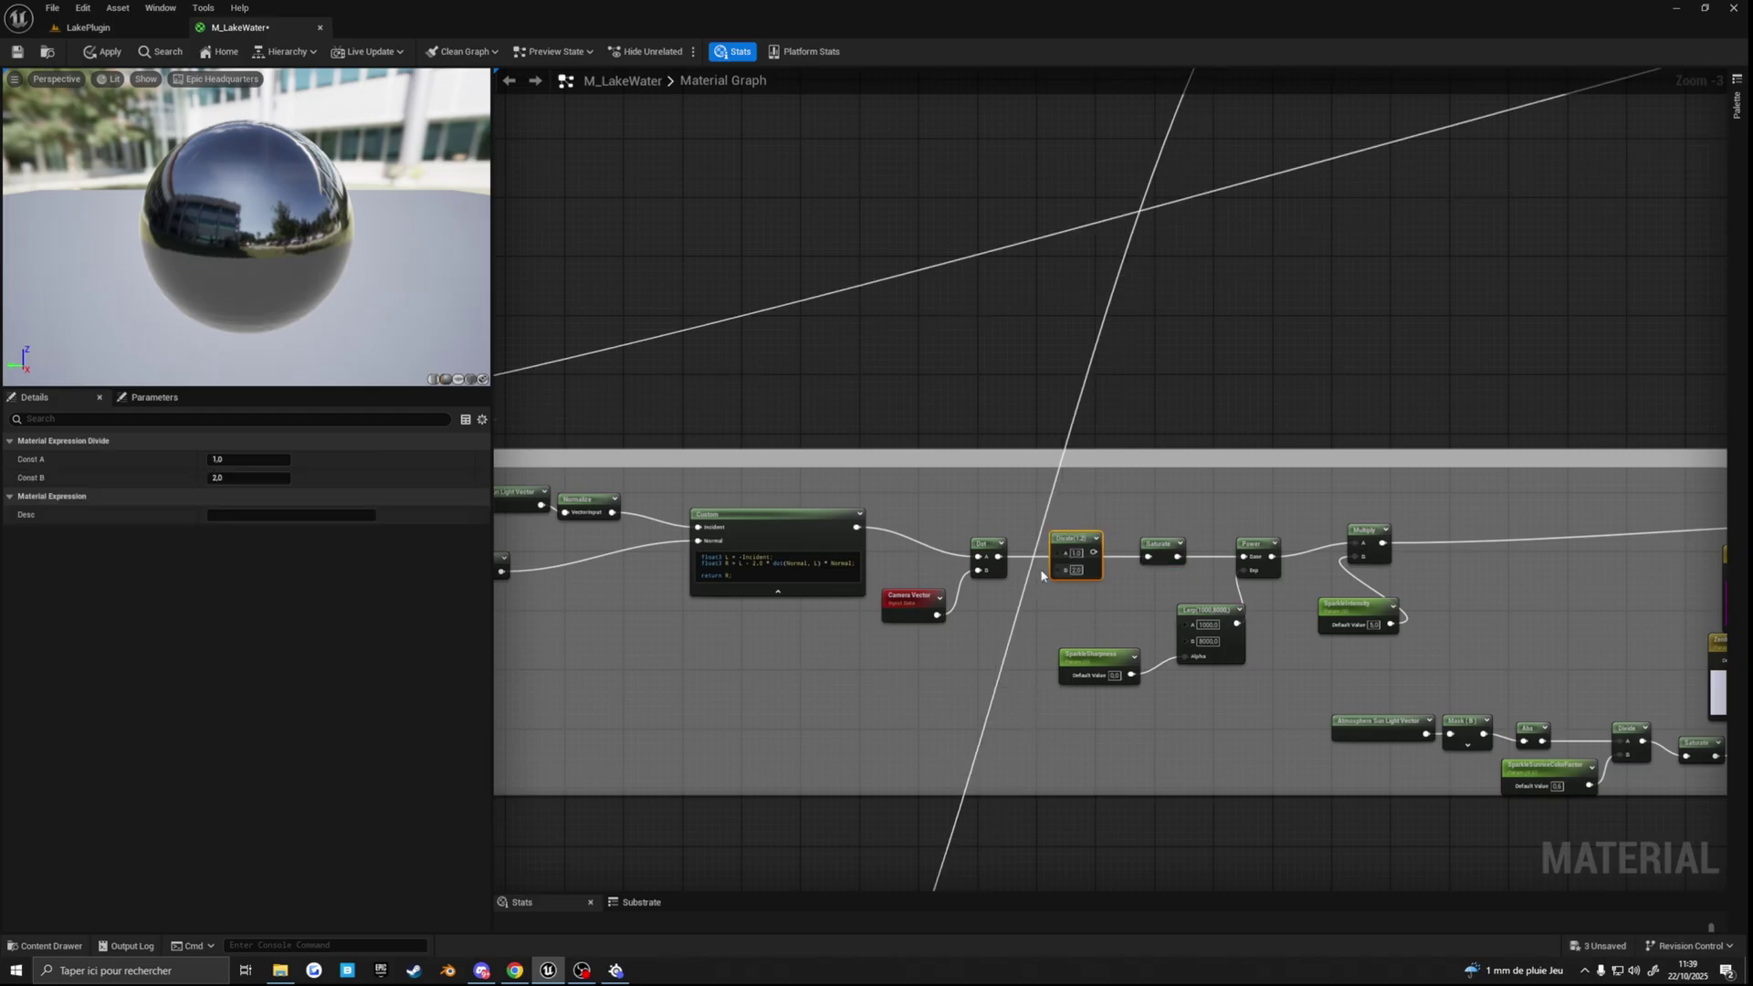
drag(998, 557, 1139, 559)
Step: Add a scalar parameter with default value 1.0 below the Dot node and connect it to the Divide node's B input
right_drag(1137, 560, 1217, 479)
key(s)
click(1011, 572)
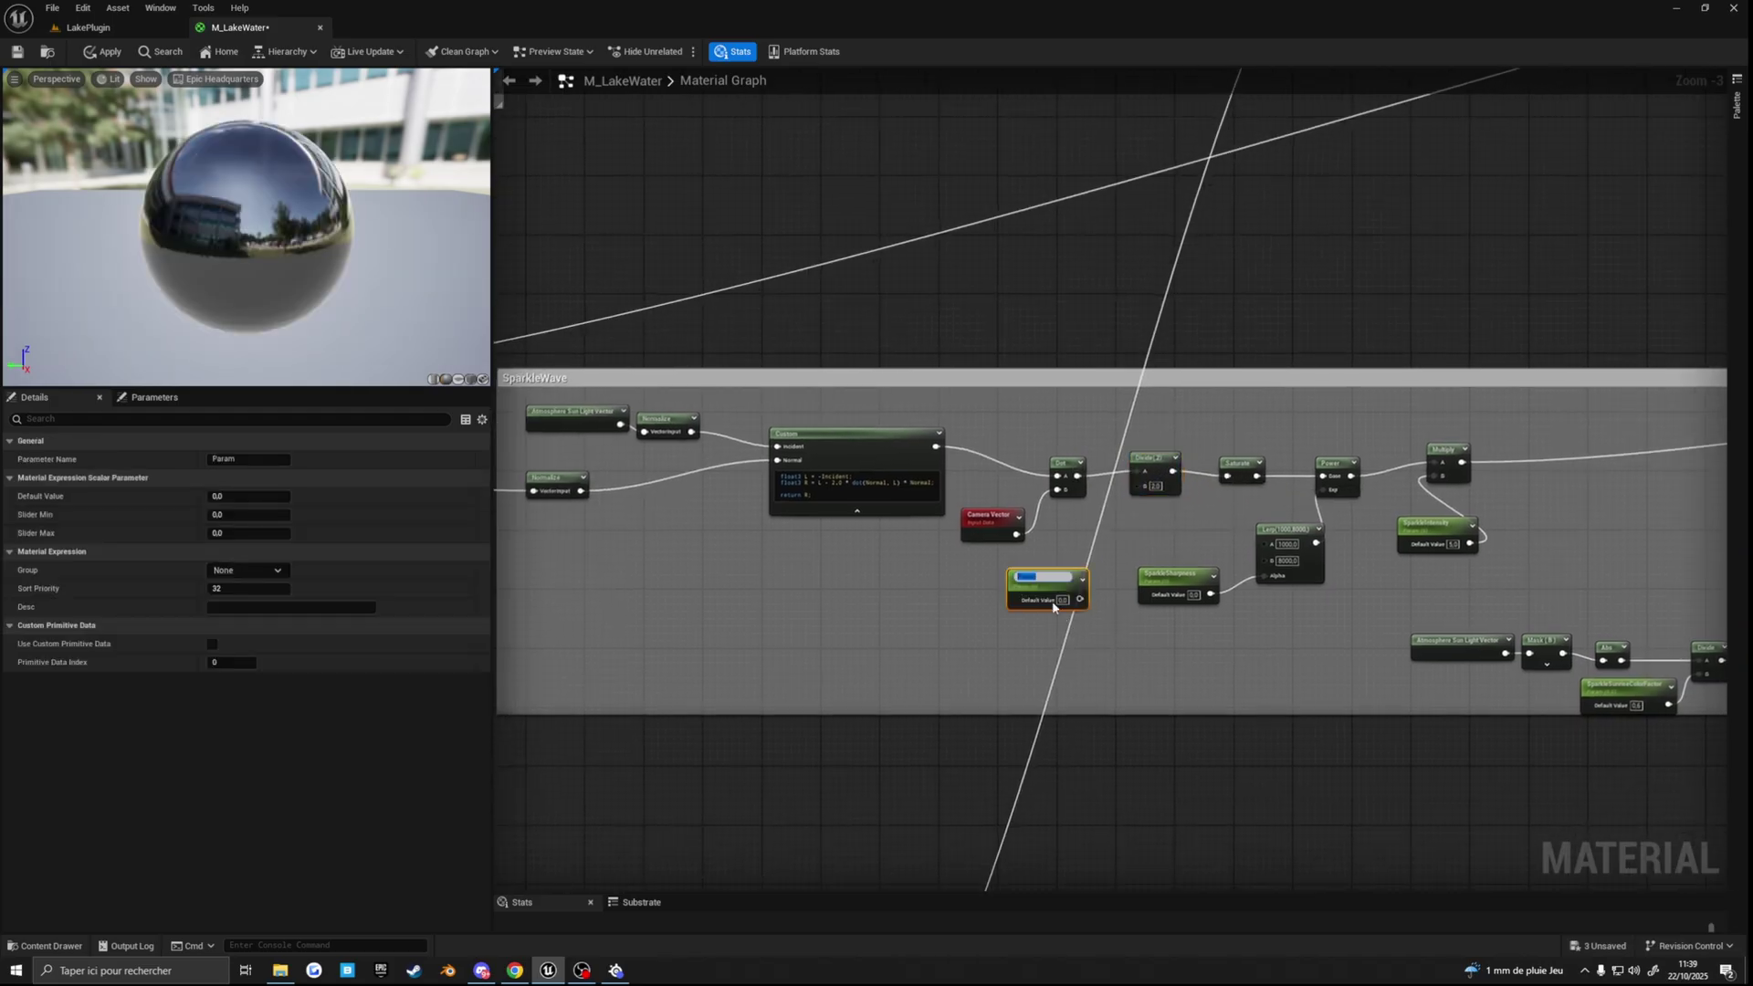
click(1065, 598)
text(1)
key(Return)
drag(1083, 591, 1138, 486)
right_drag(1128, 530, 1223, 513)
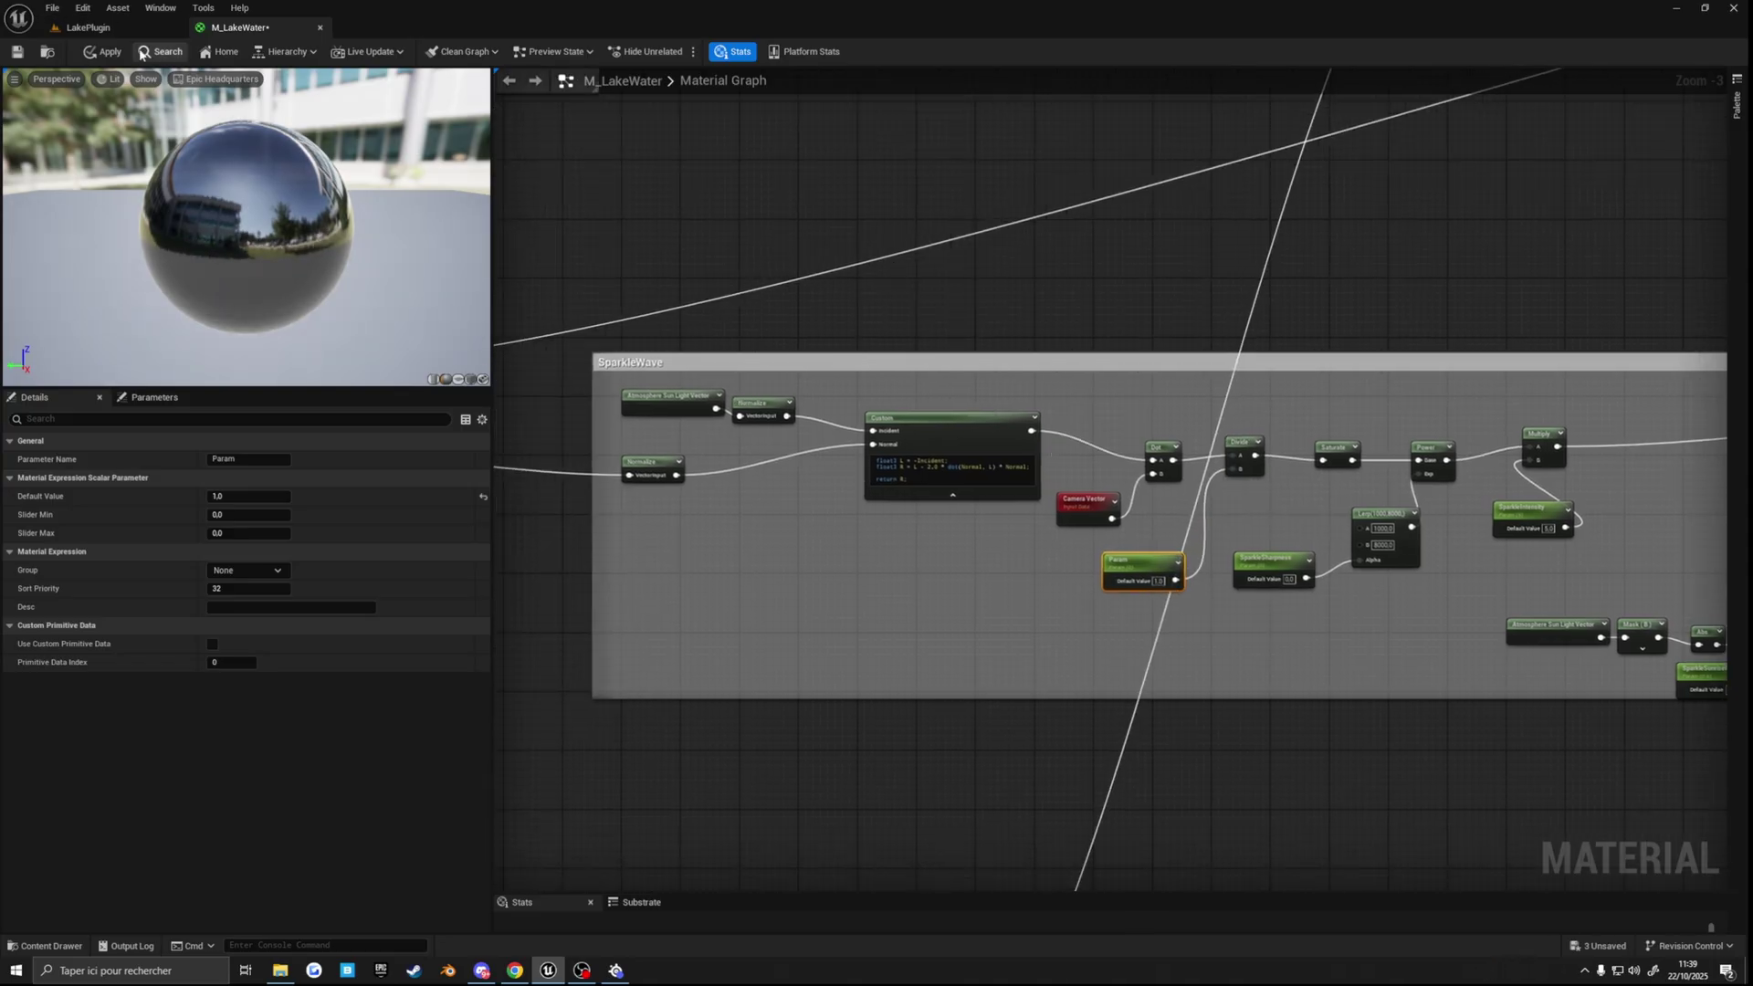
Step: Apply the material, float its editor over the level and rotate the sun to examine the lake sparkles
click(102, 52)
drag(250, 28, 1092, 267)
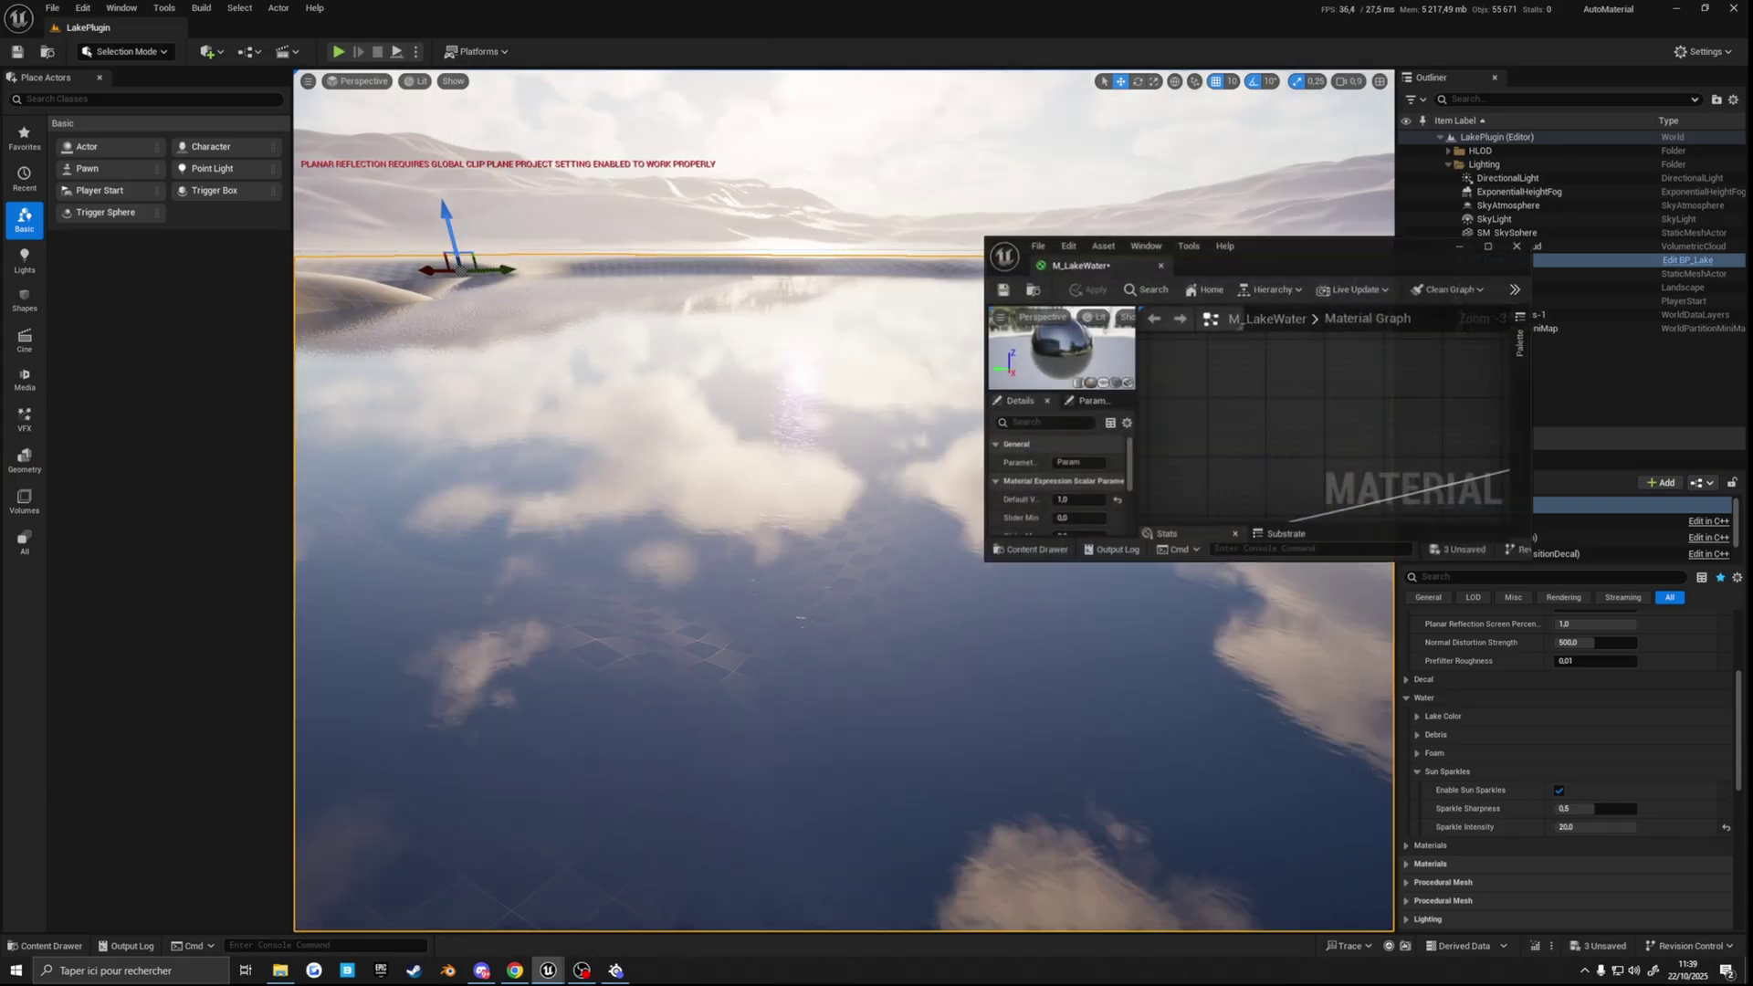
right_drag(862, 297, 826, 298)
key(ctrl+l)
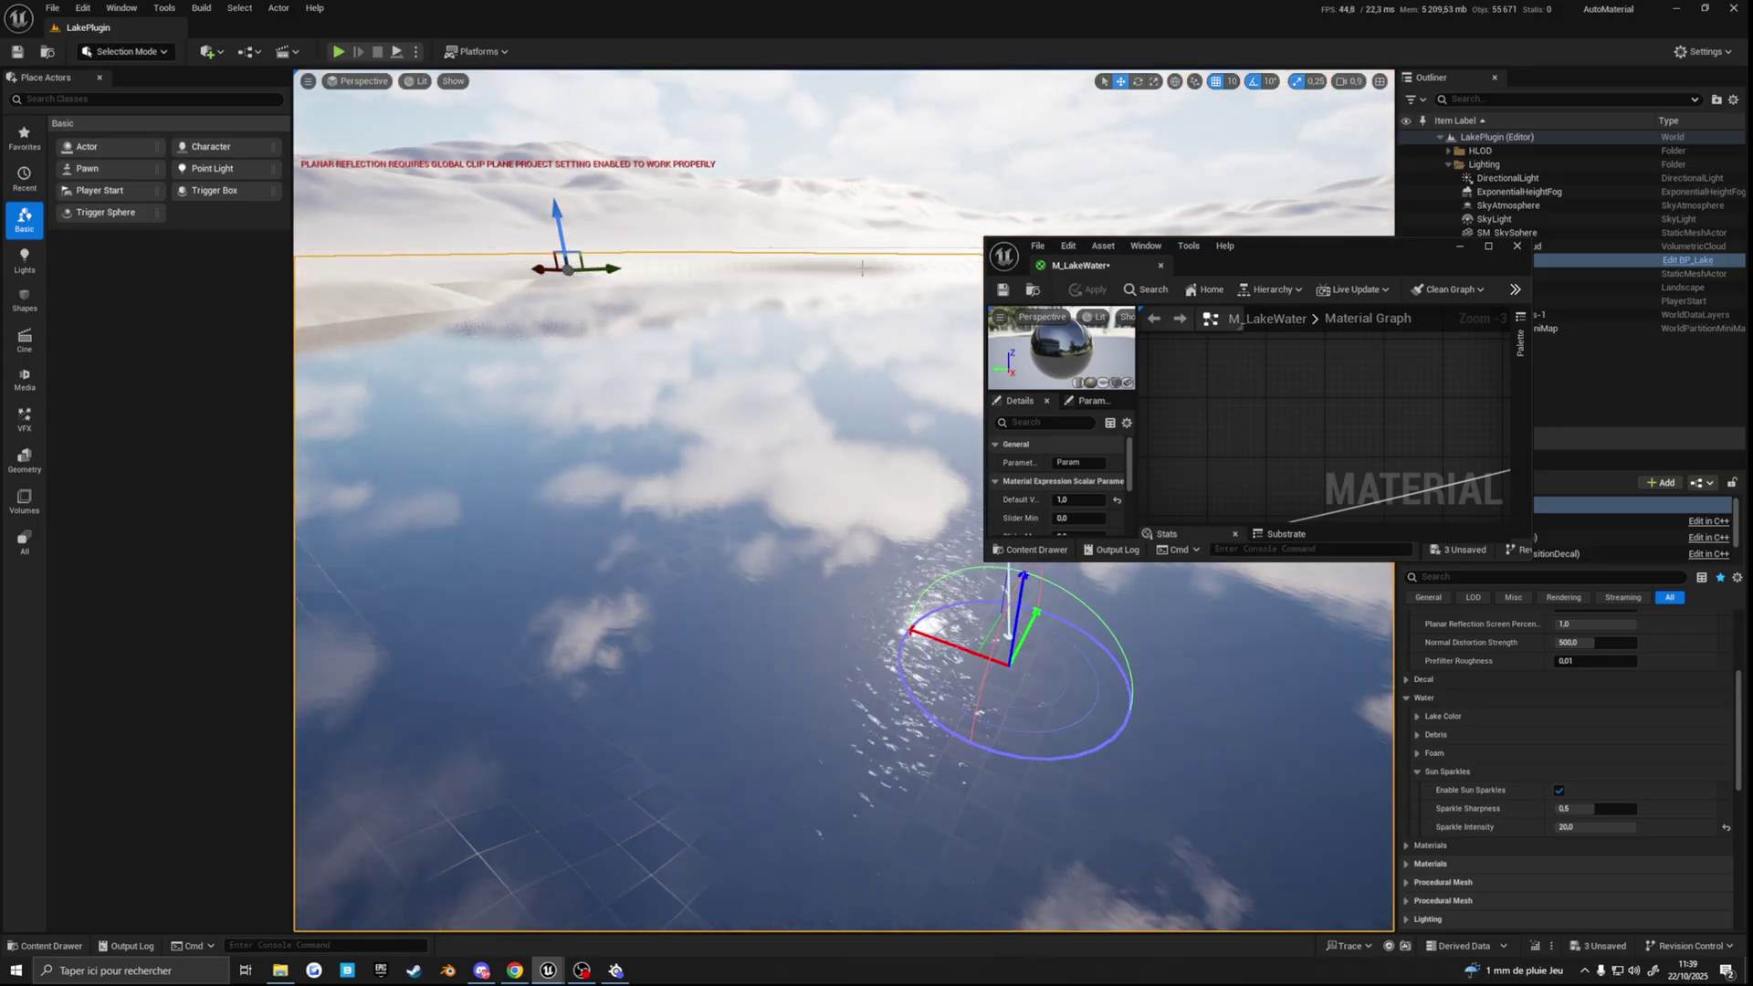
Step: Lower the default value of the Param node feeding the Divide to 0.995, comparing the sparkle size on the lake
right_drag(1335, 430, 1276, 466)
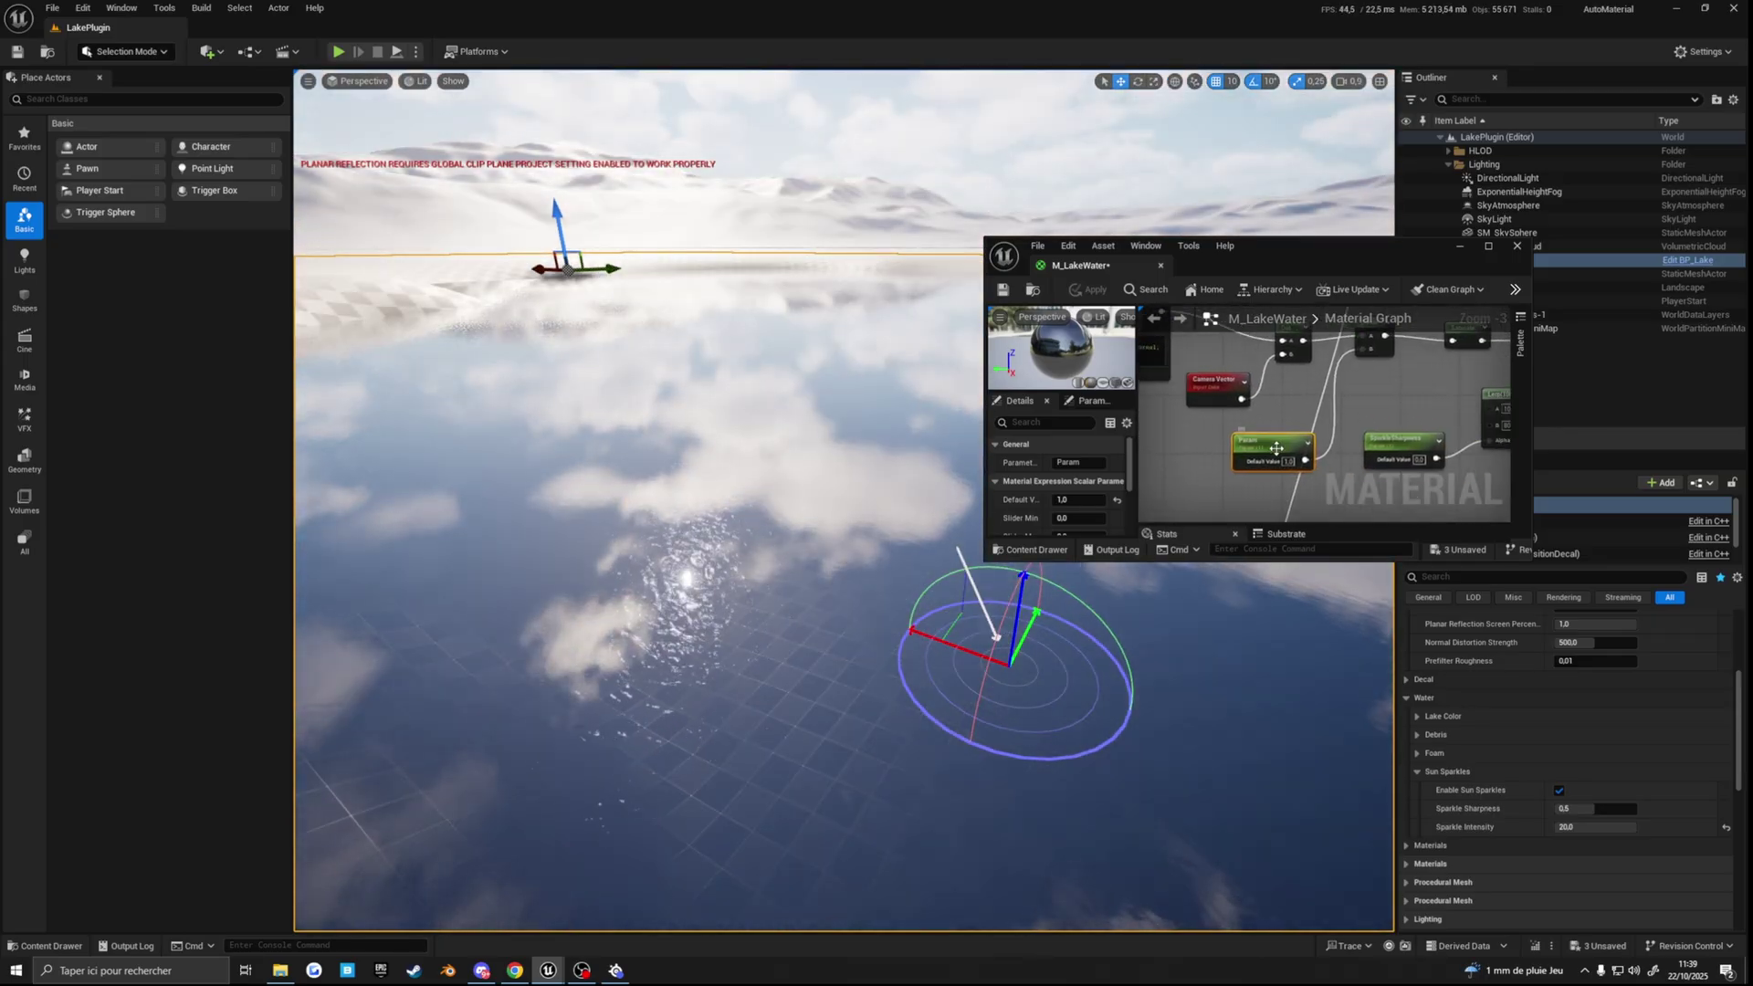
drag(1088, 499, 1086, 499)
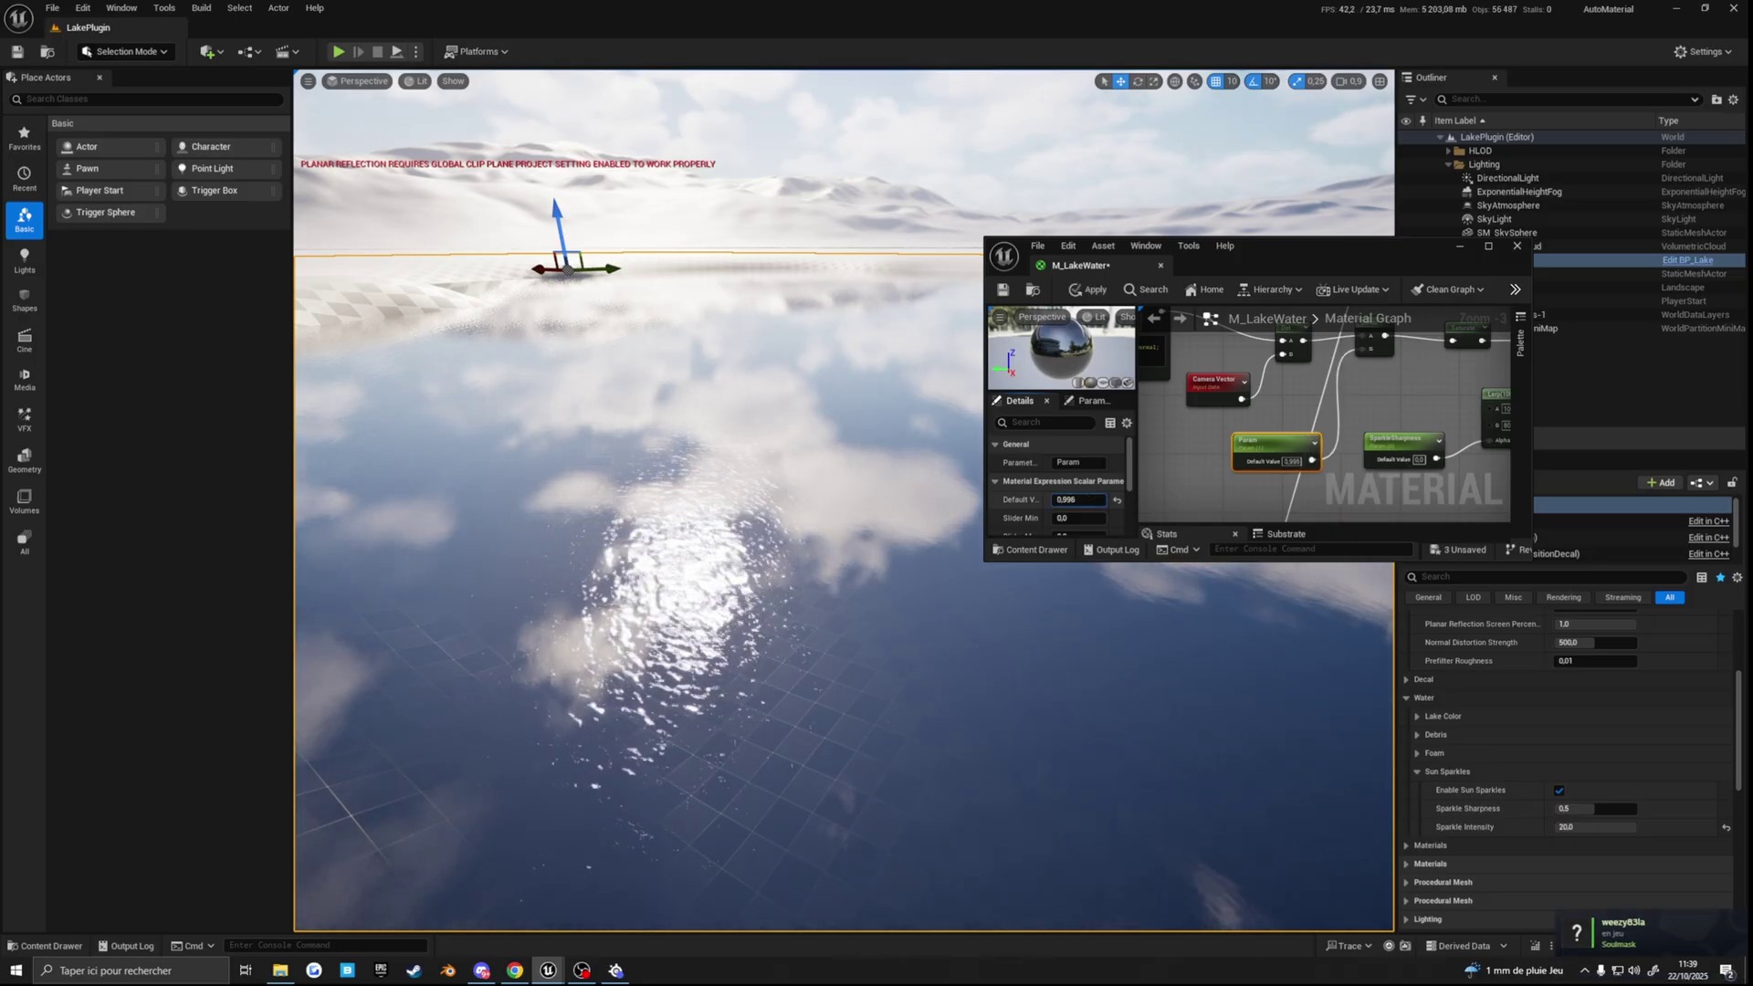
drag(1084, 500, 1081, 499)
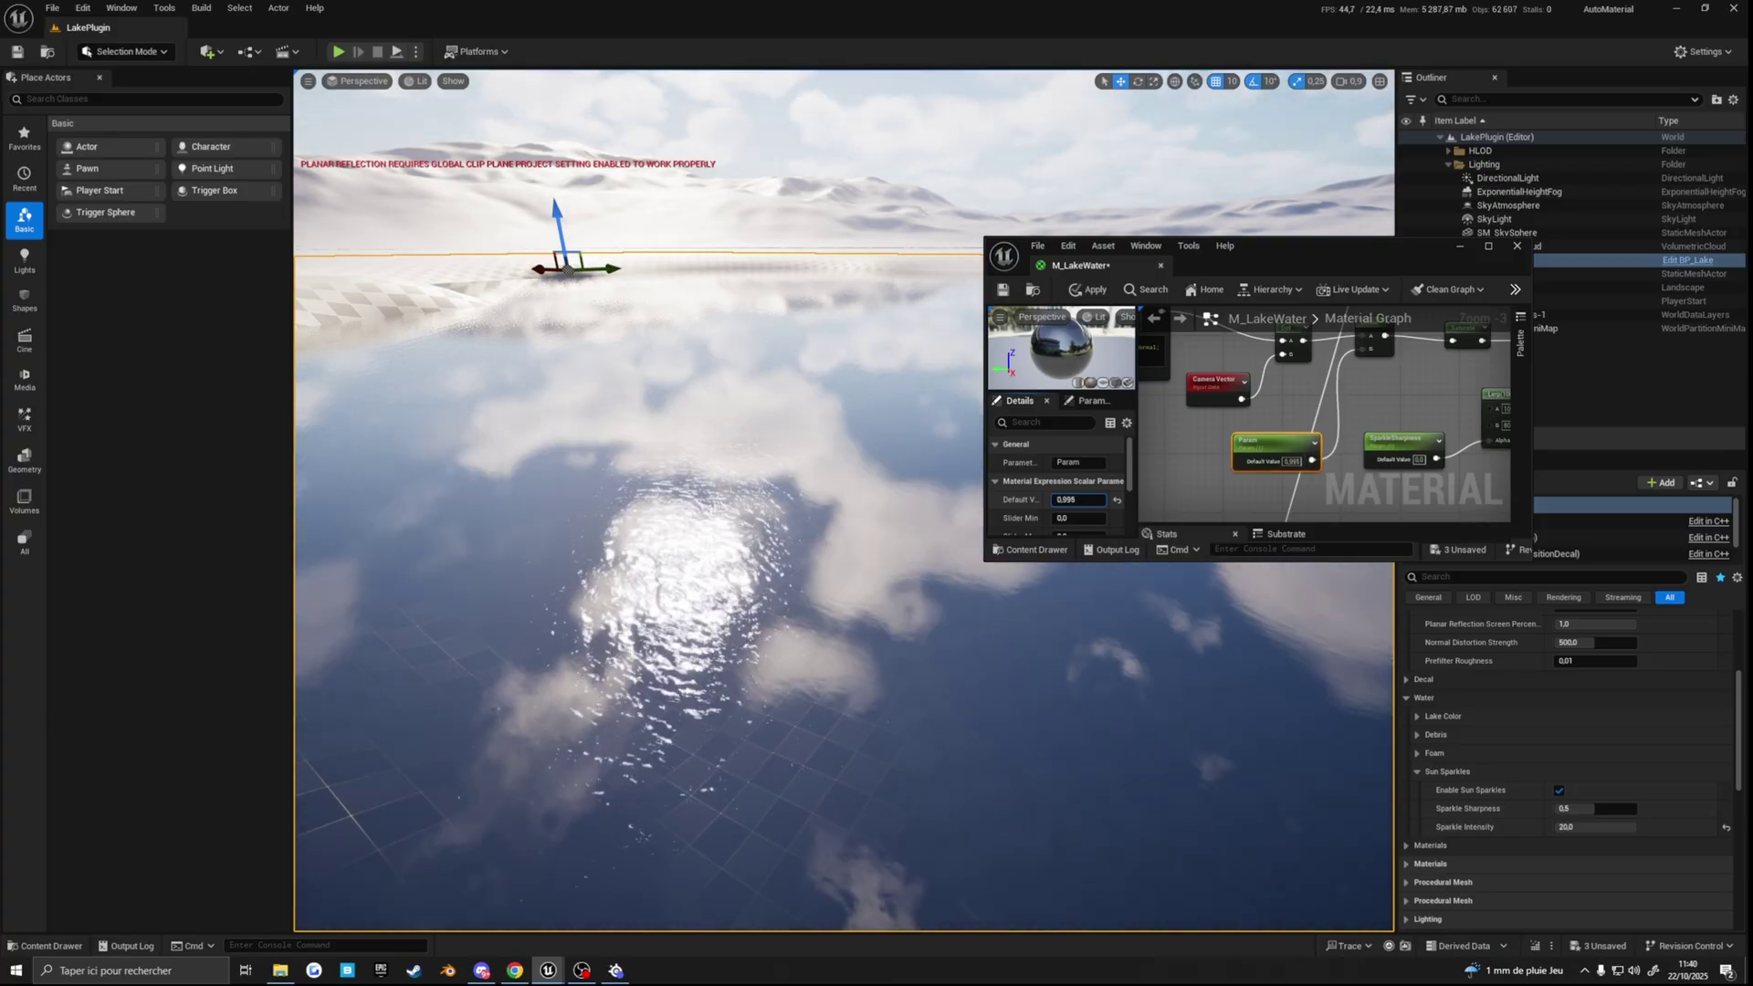
Step: Add a Lerp node beside Param with A set to 1.0 and B set to 0.995
scroll(1270, 394, up, 2)
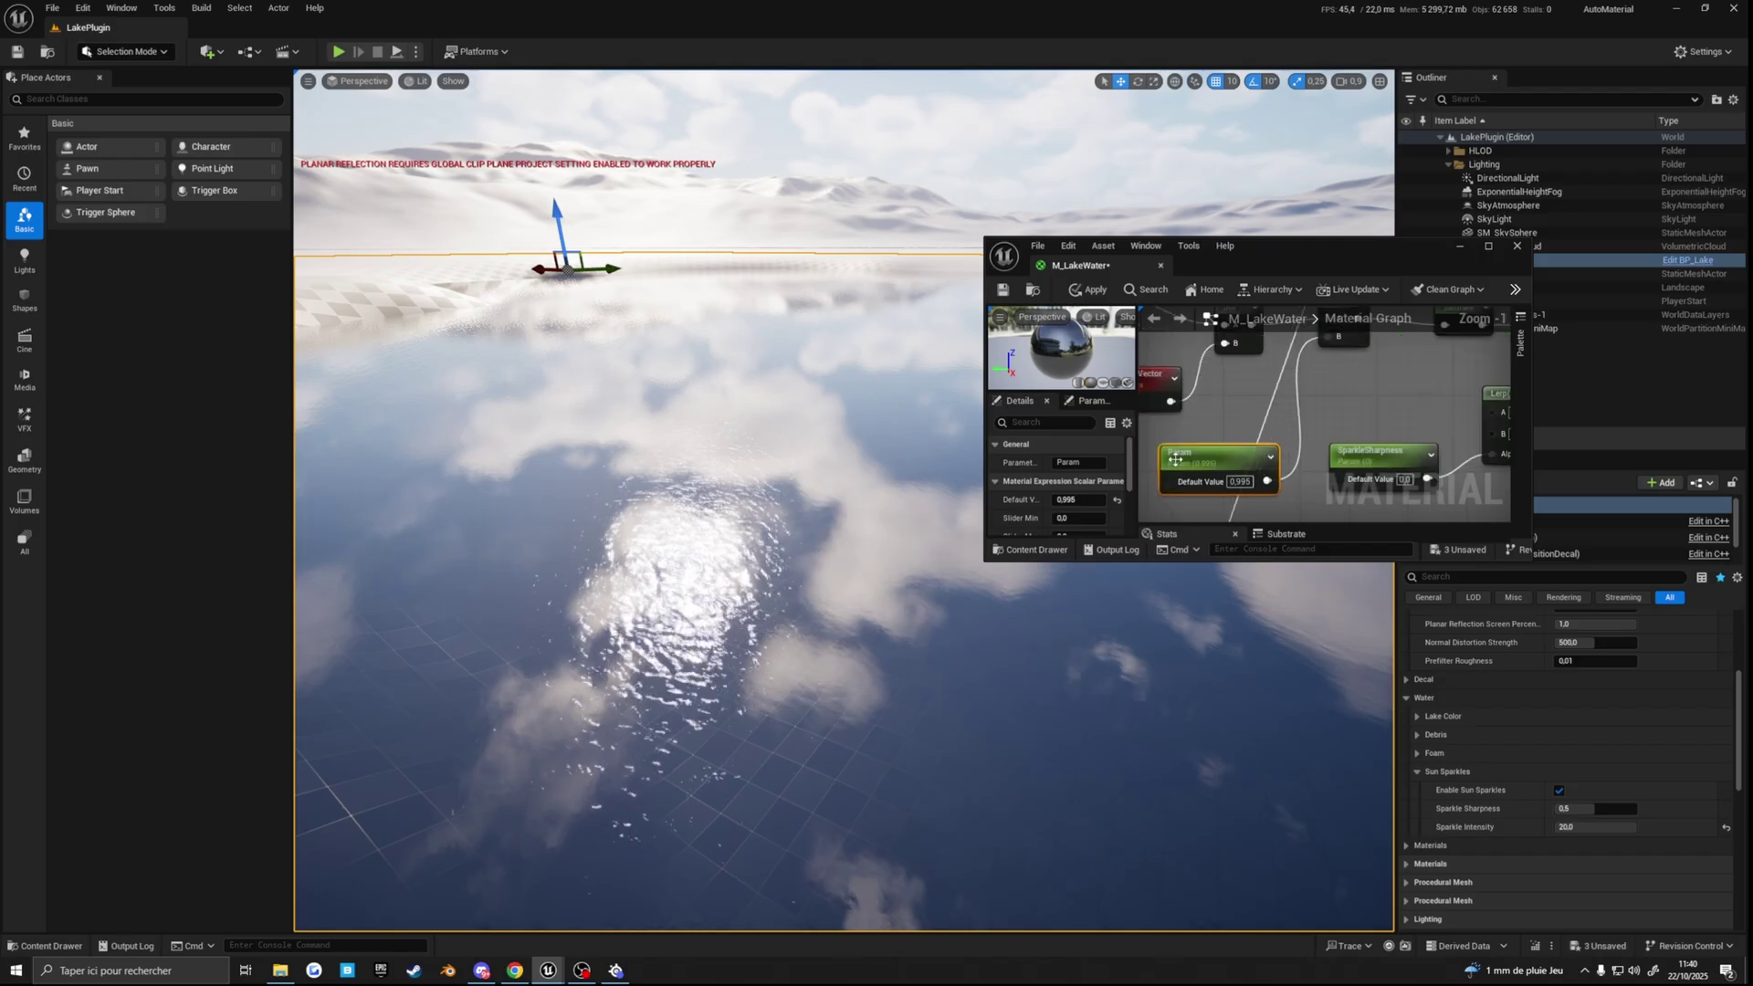
drag(1220, 461, 1159, 450)
right_drag(1254, 447, 1338, 357)
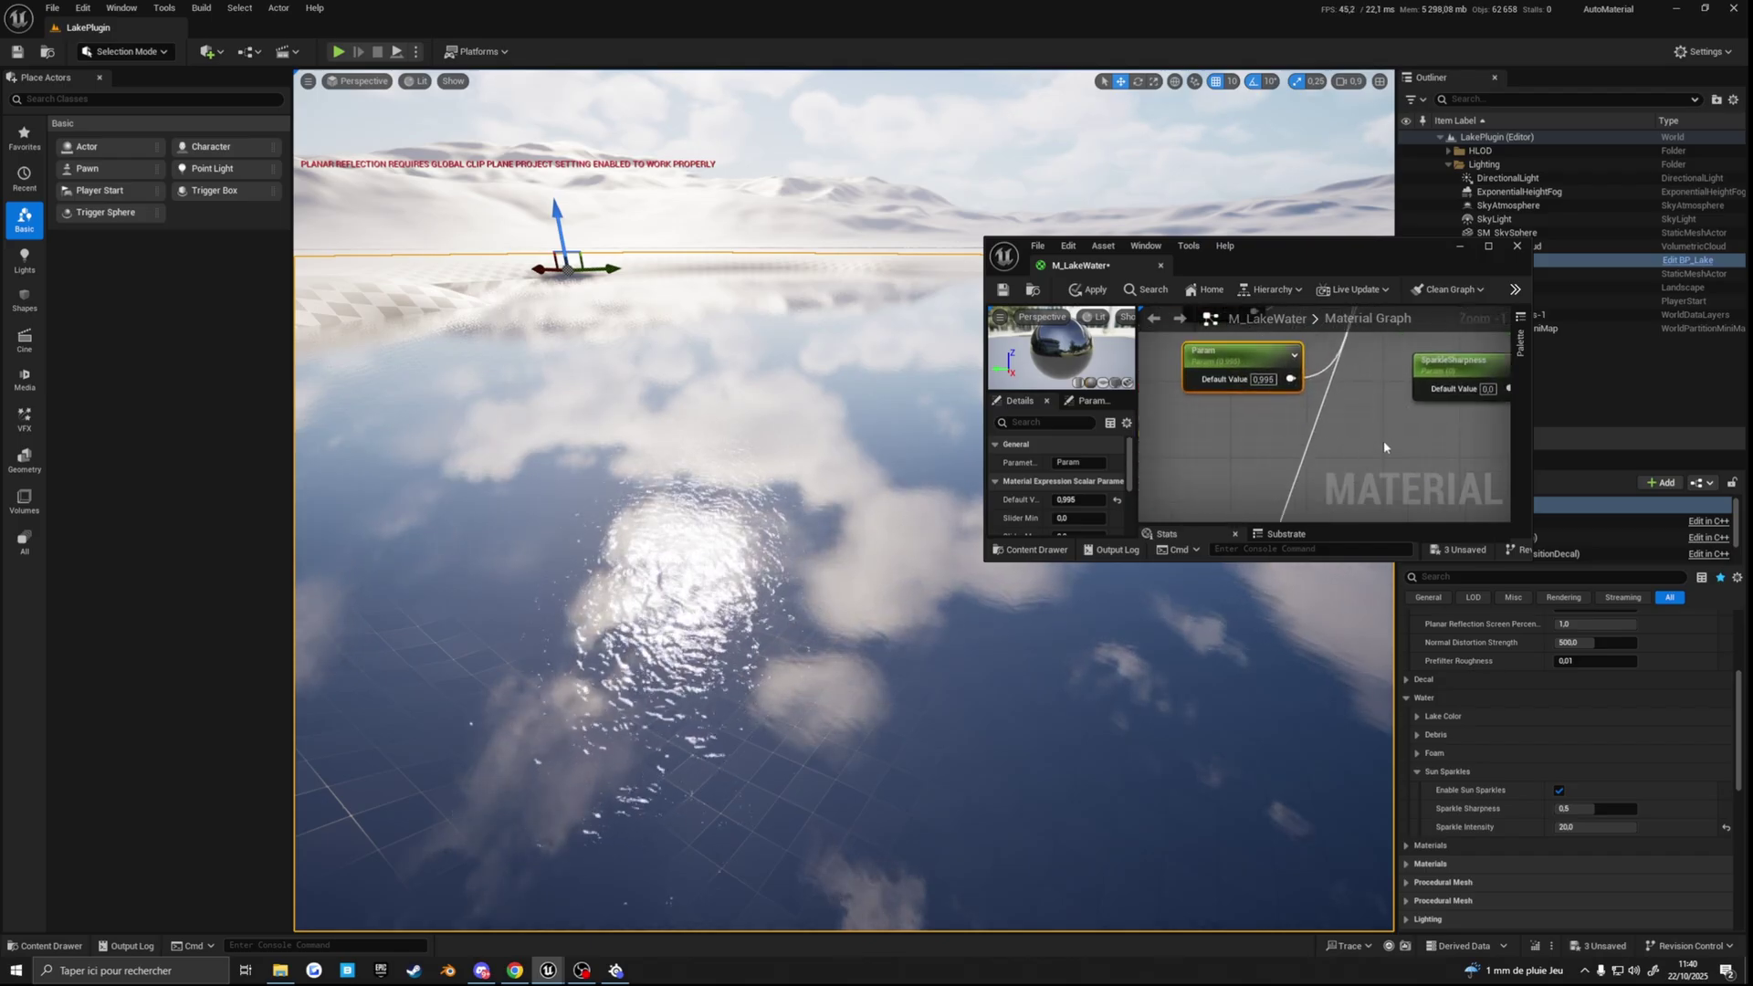
key(l)
click(1344, 431)
drag(1361, 438, 1339, 410)
right_drag(1340, 410, 1325, 440)
click(1336, 478)
text(0.995)
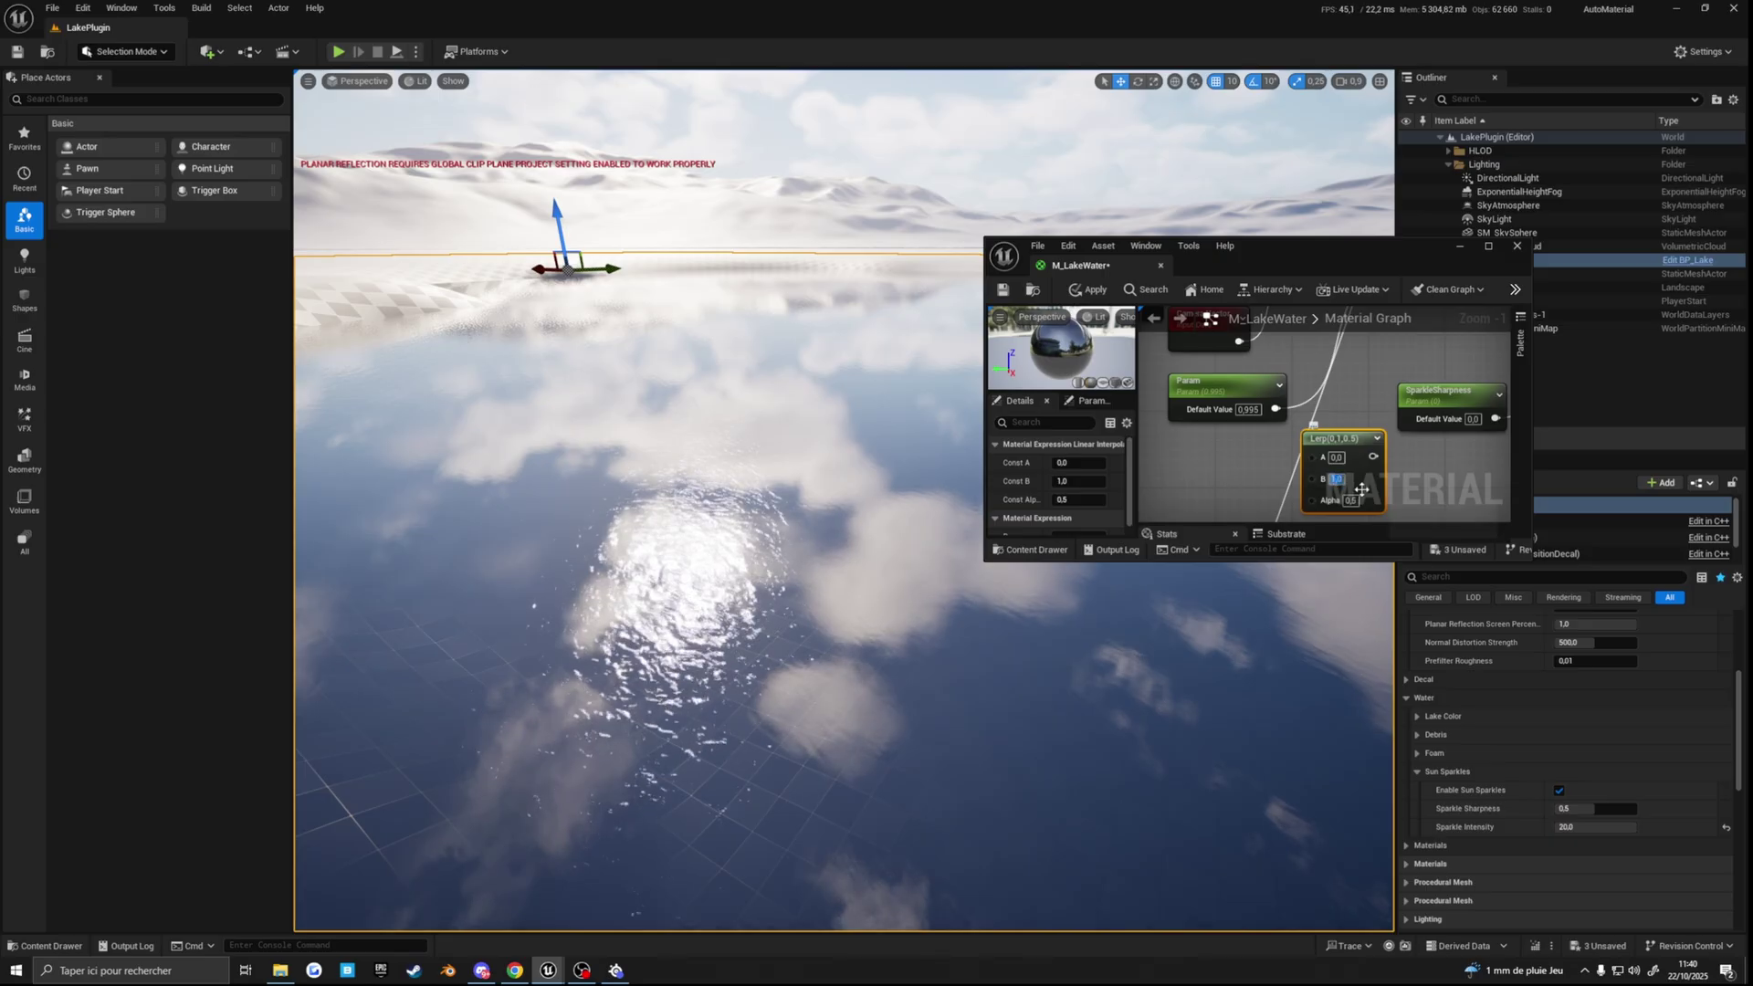
click(1336, 457)
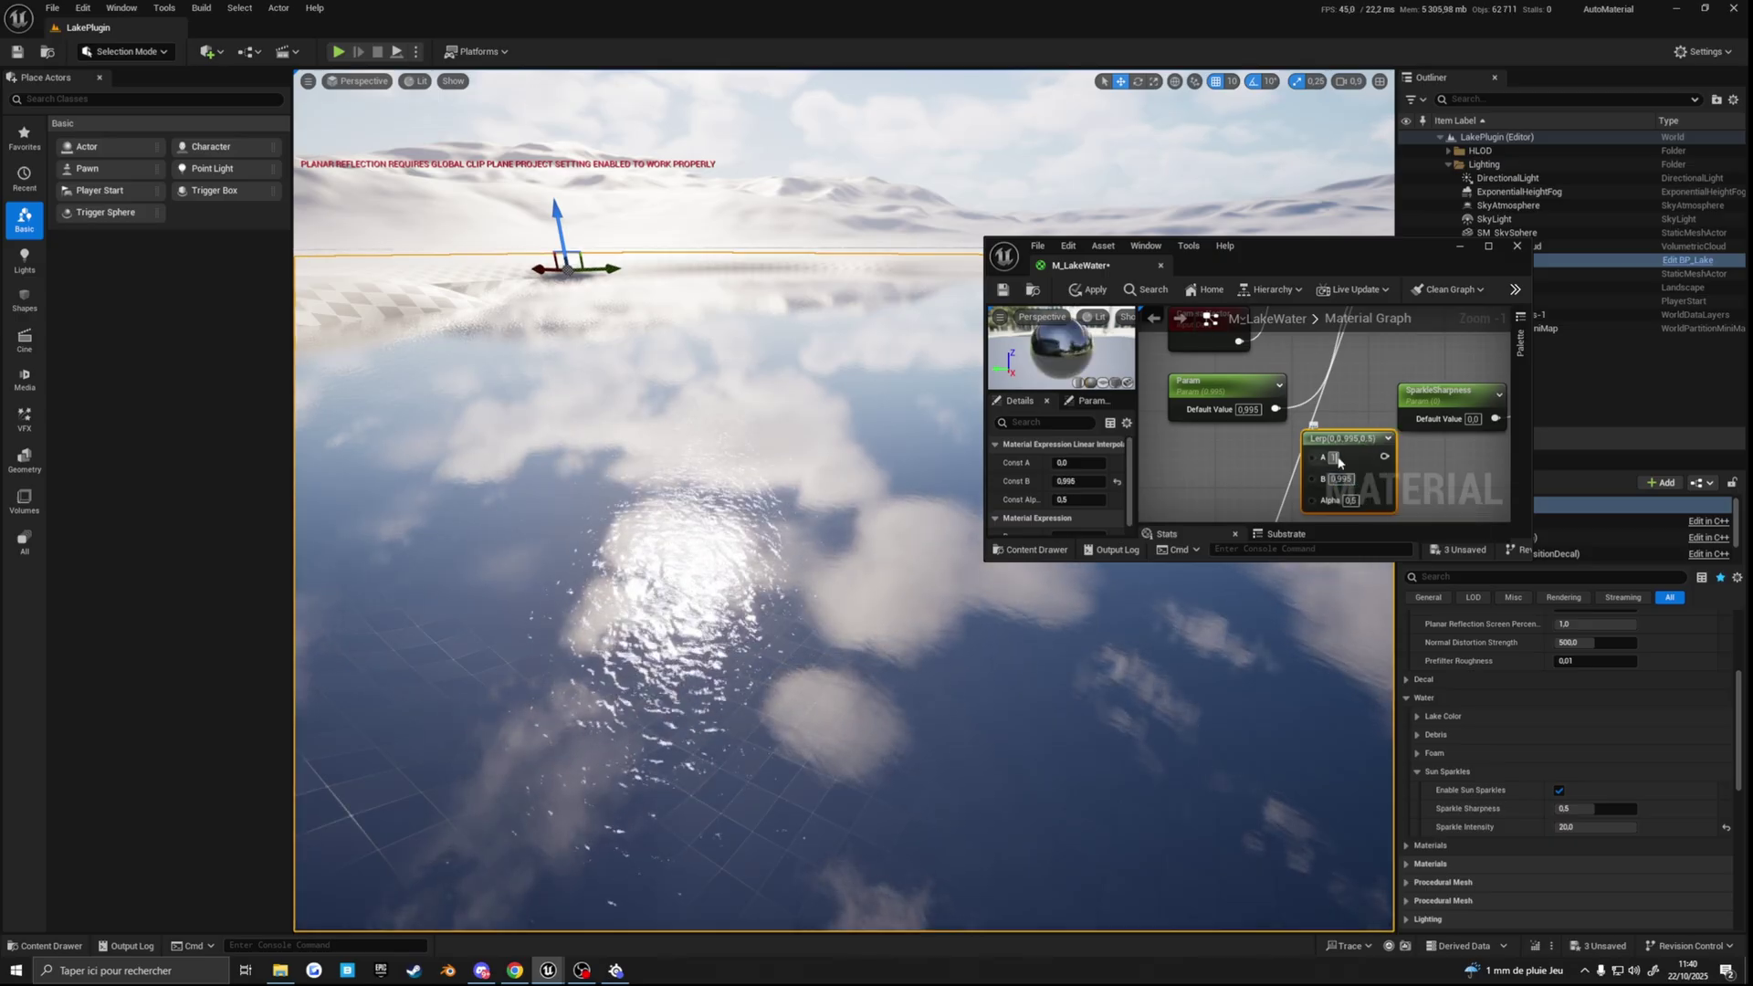
key(Return)
Step: Connect Param to the new Lerp's Alpha and the Lerp's output to the Divide node's B input
drag(1231, 387, 1193, 426)
right_drag(1194, 426, 1195, 374)
drag(1239, 394, 1314, 448)
drag(1198, 379, 1209, 417)
right_drag(1314, 362, 1274, 429)
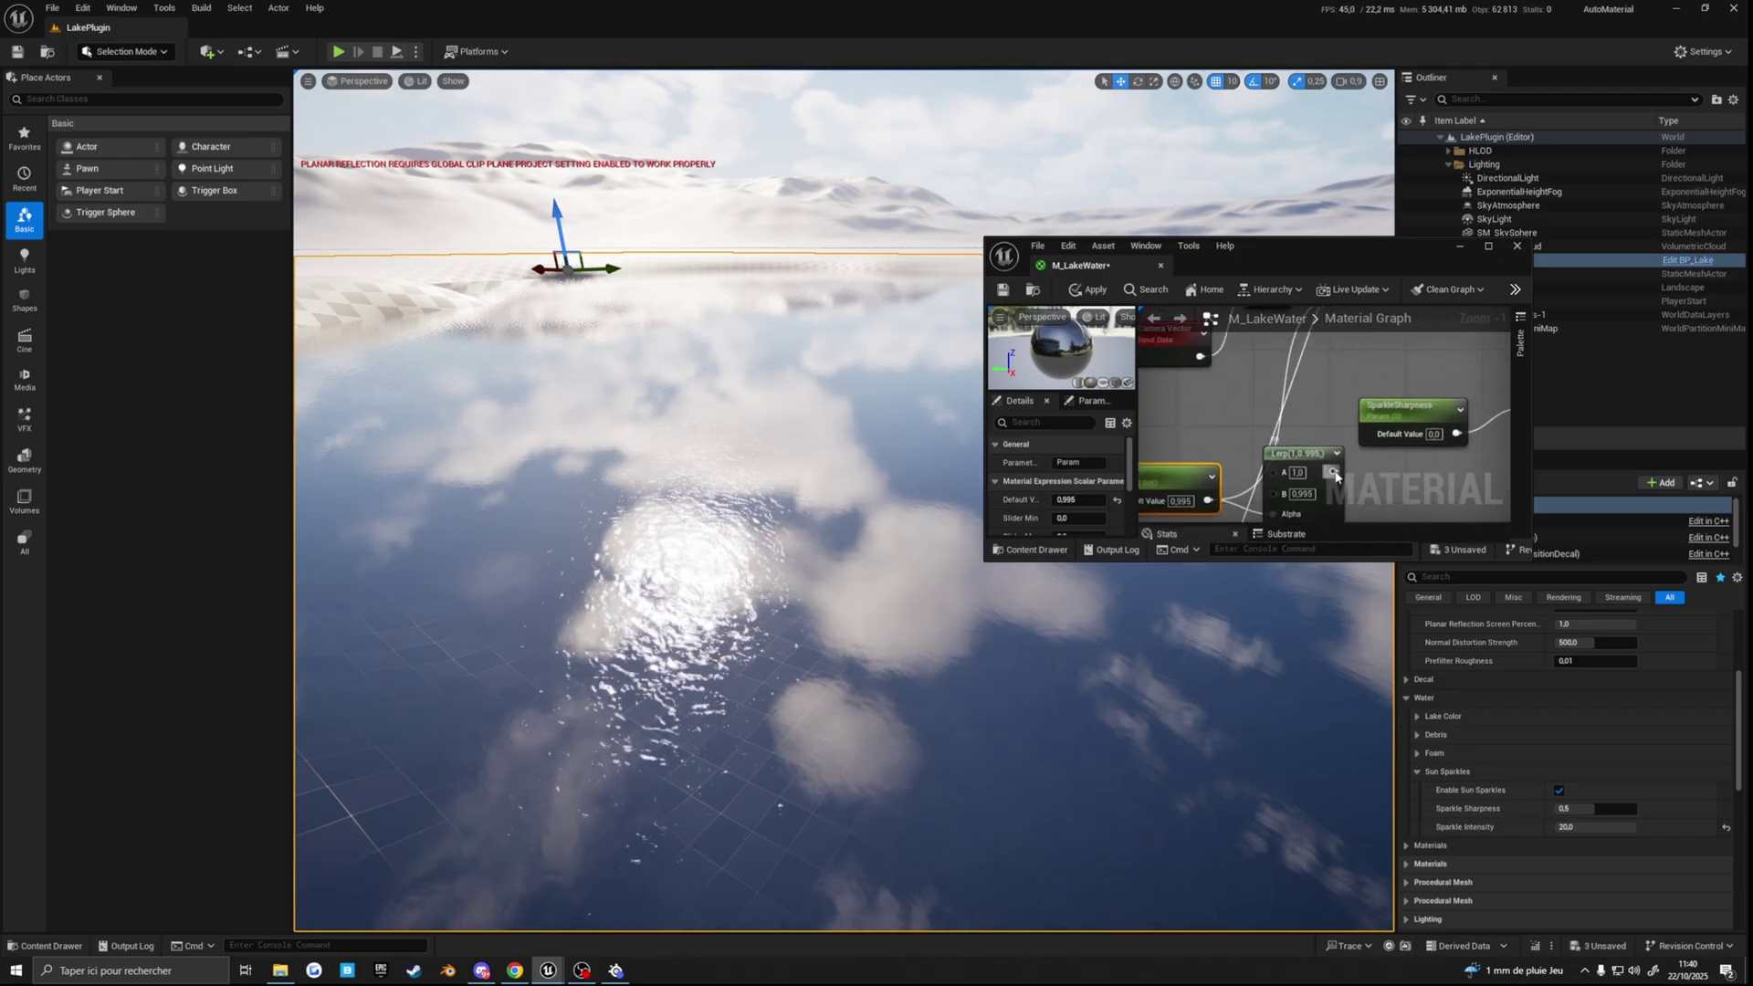
drag(1333, 472, 1373, 394)
right_drag(1375, 474, 1447, 311)
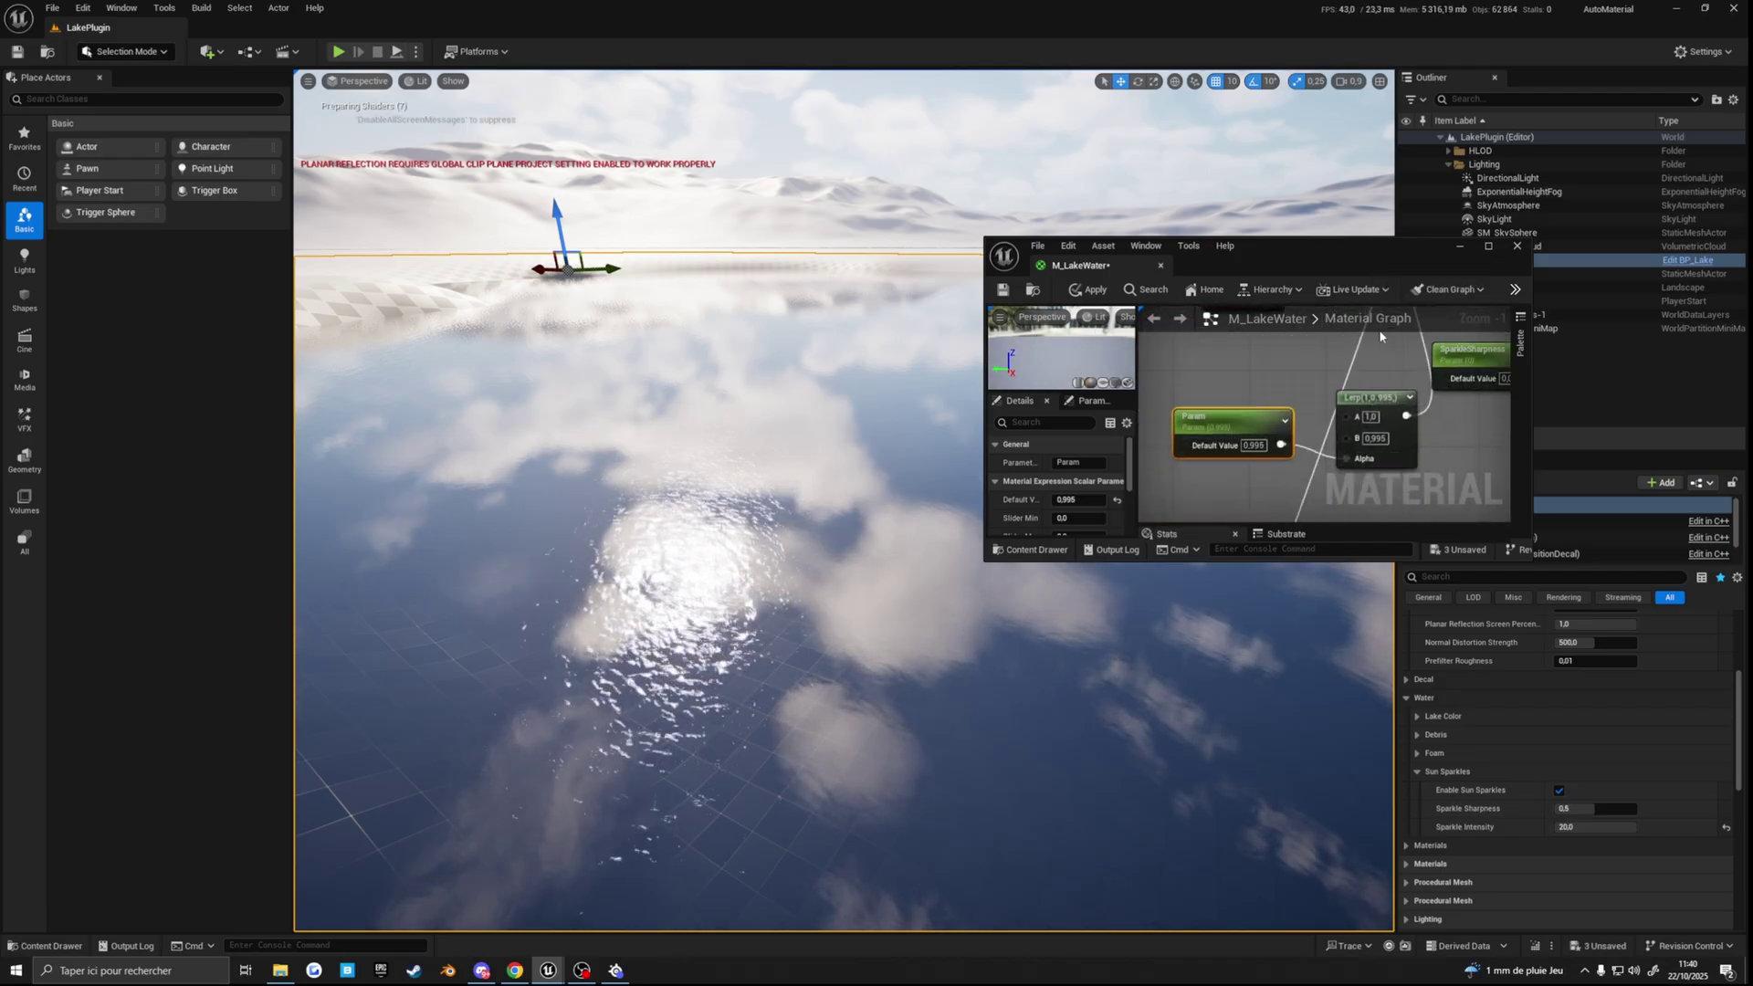
Step: Set Param's slider maximum to 1.0, apply the material and lower Param's default value to 0.009
drag(1198, 561, 1187, 704)
click(1076, 591)
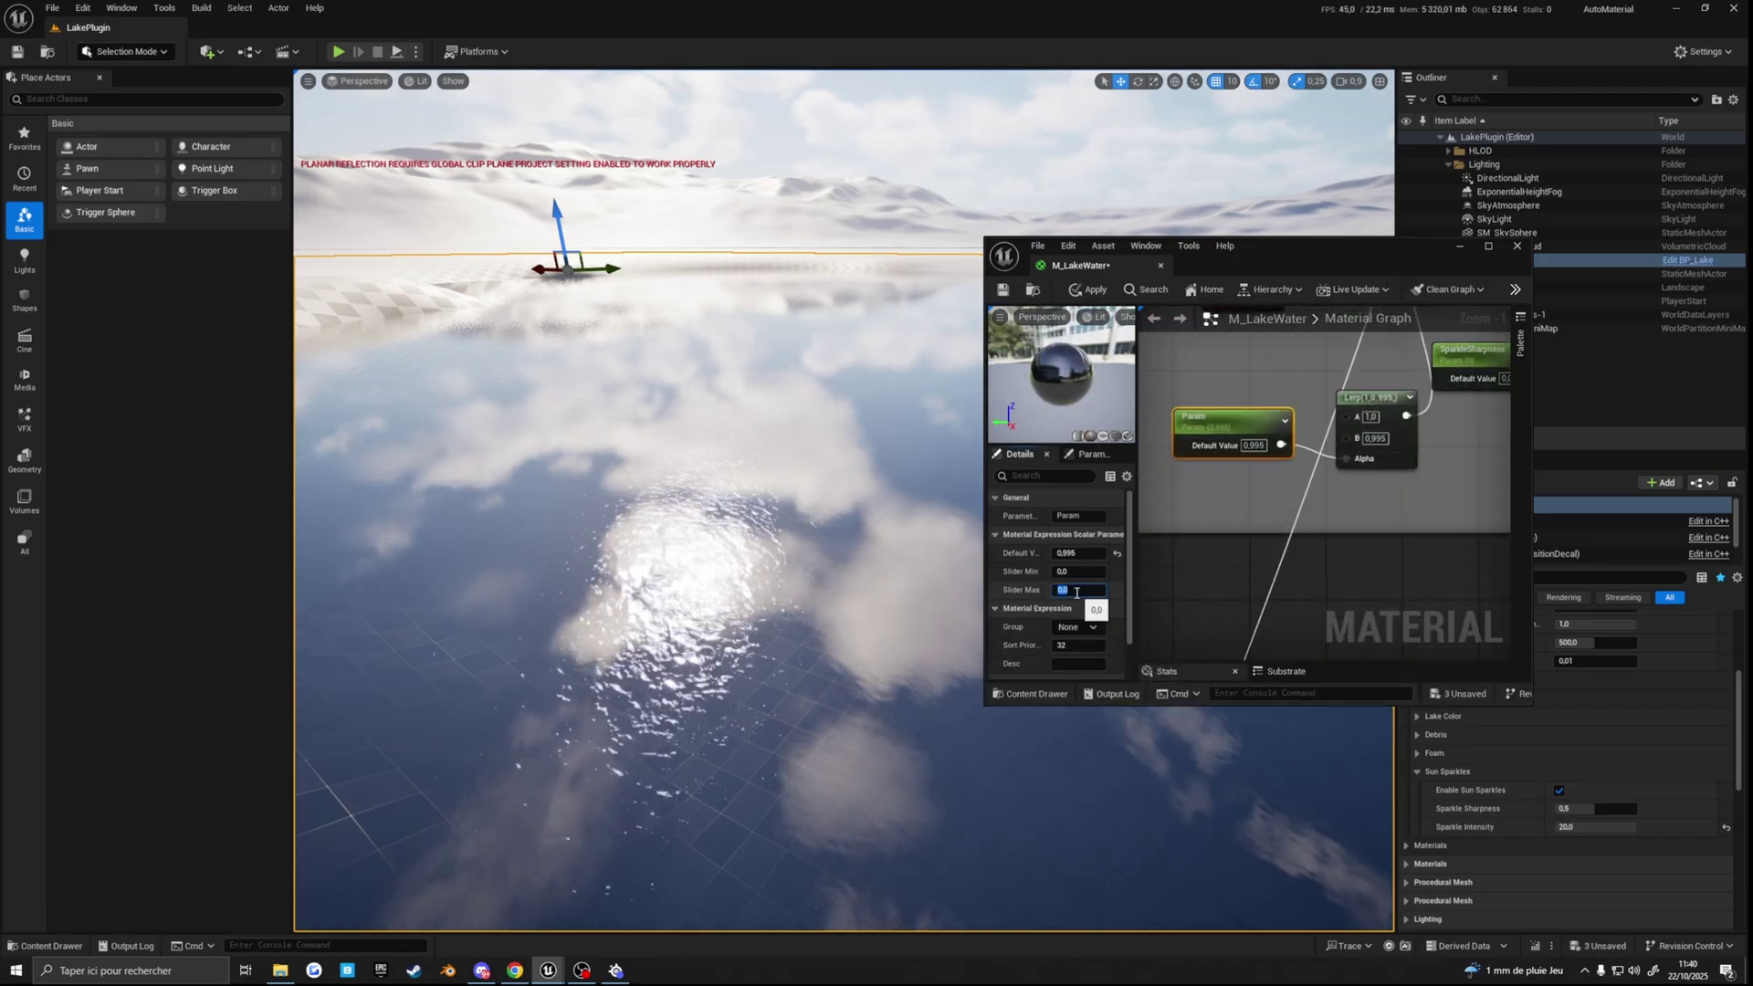
text(1)
key(Return)
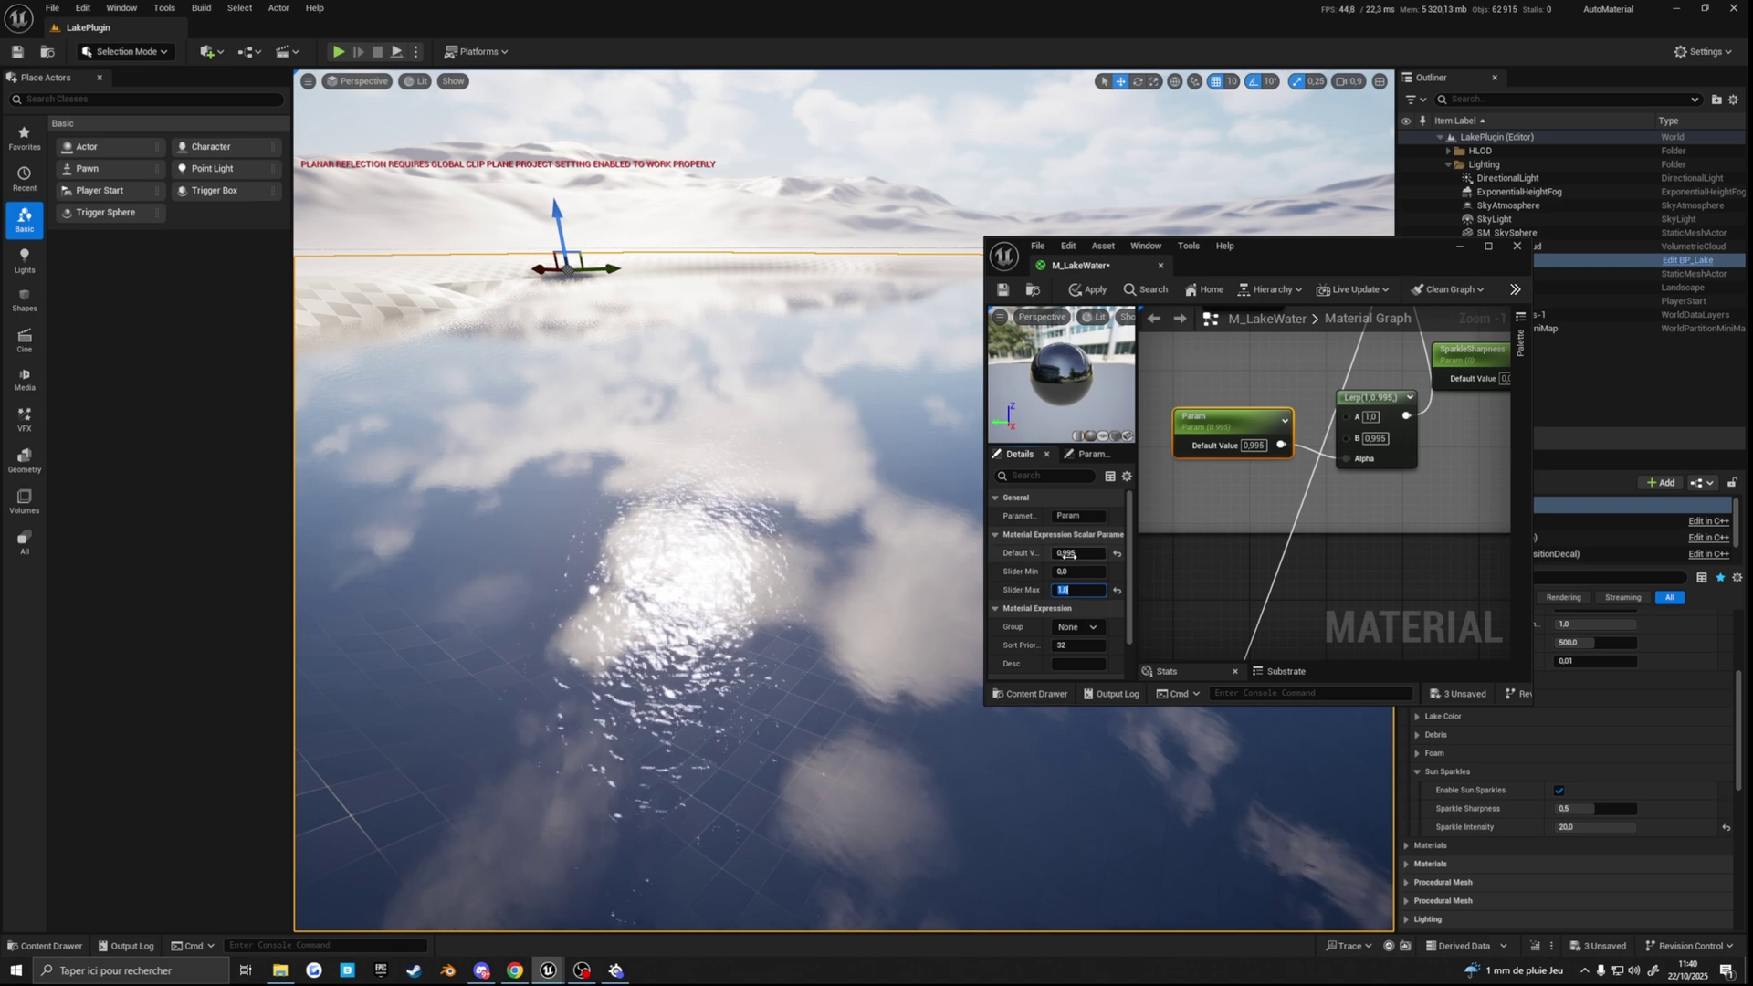
click(1088, 290)
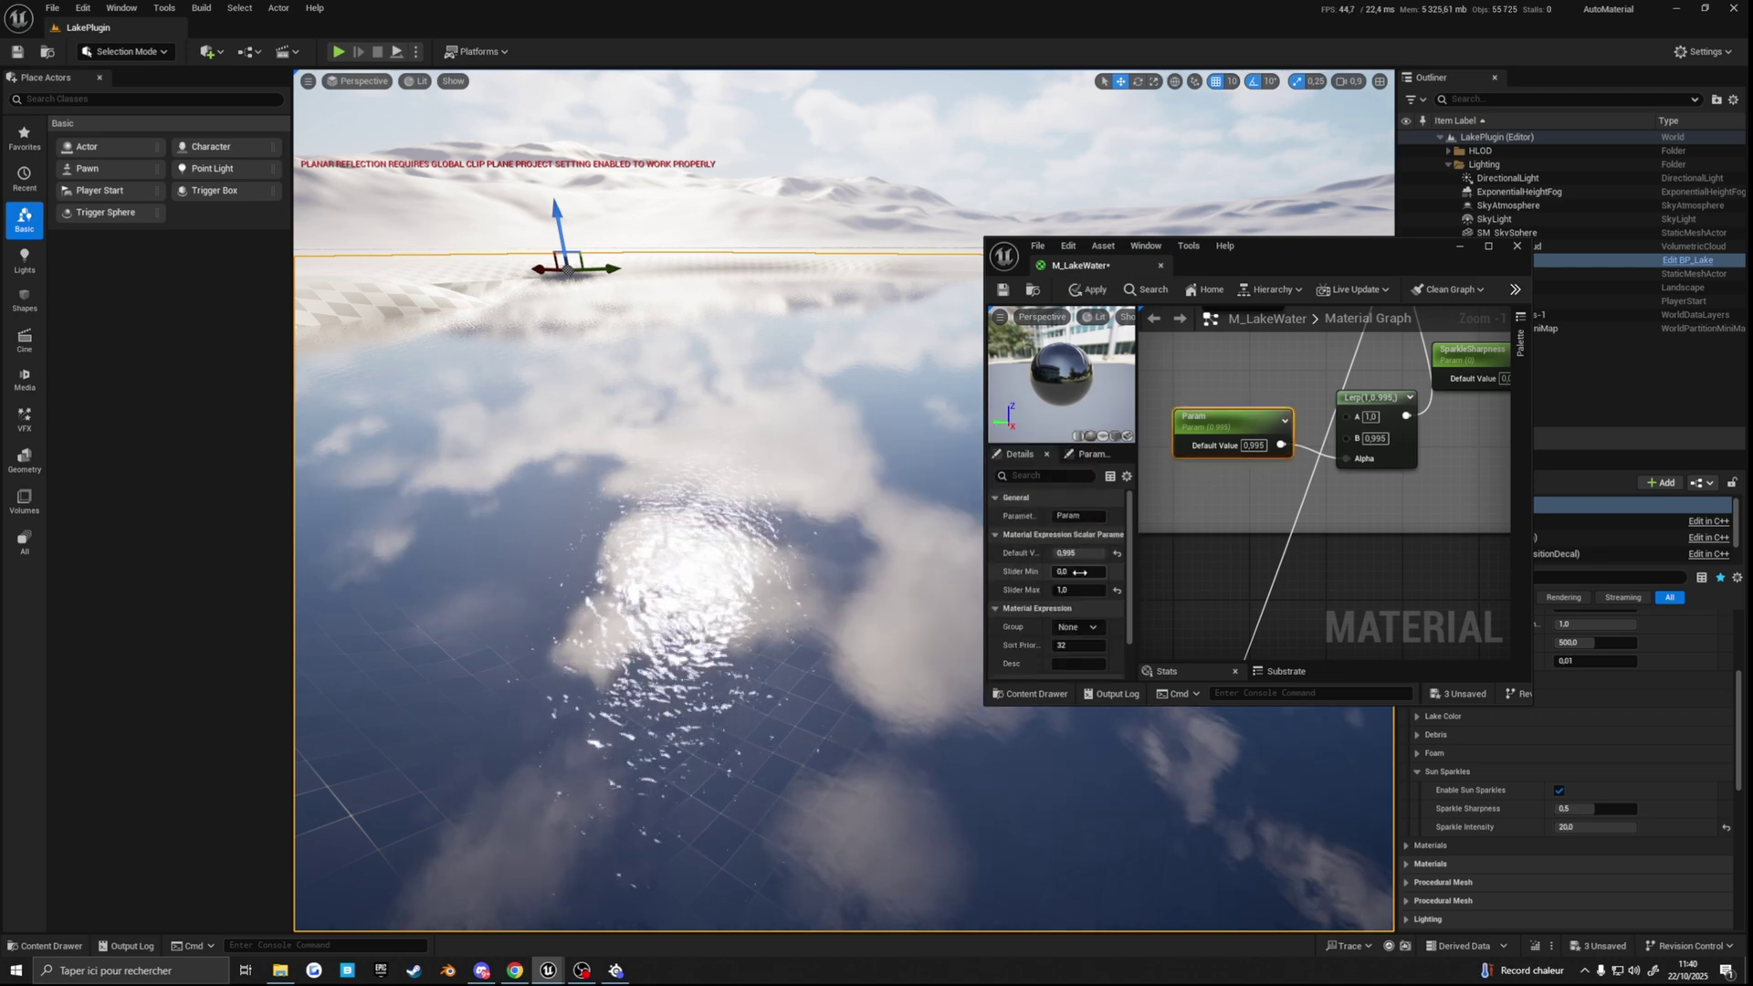
mouse_move(1073, 553)
mouse_down()
mouse_move(1092, 552)
mouse_move(1054, 552)
mouse_move(1105, 552)
mouse_move(1053, 552)
mouse_up()
Step: Move the Lerp and Param nodes up beneath the Dot and Divide nodes and set Param's default value to 0.0
right_drag(1298, 516, 1283, 681)
drag(1355, 561, 1345, 456)
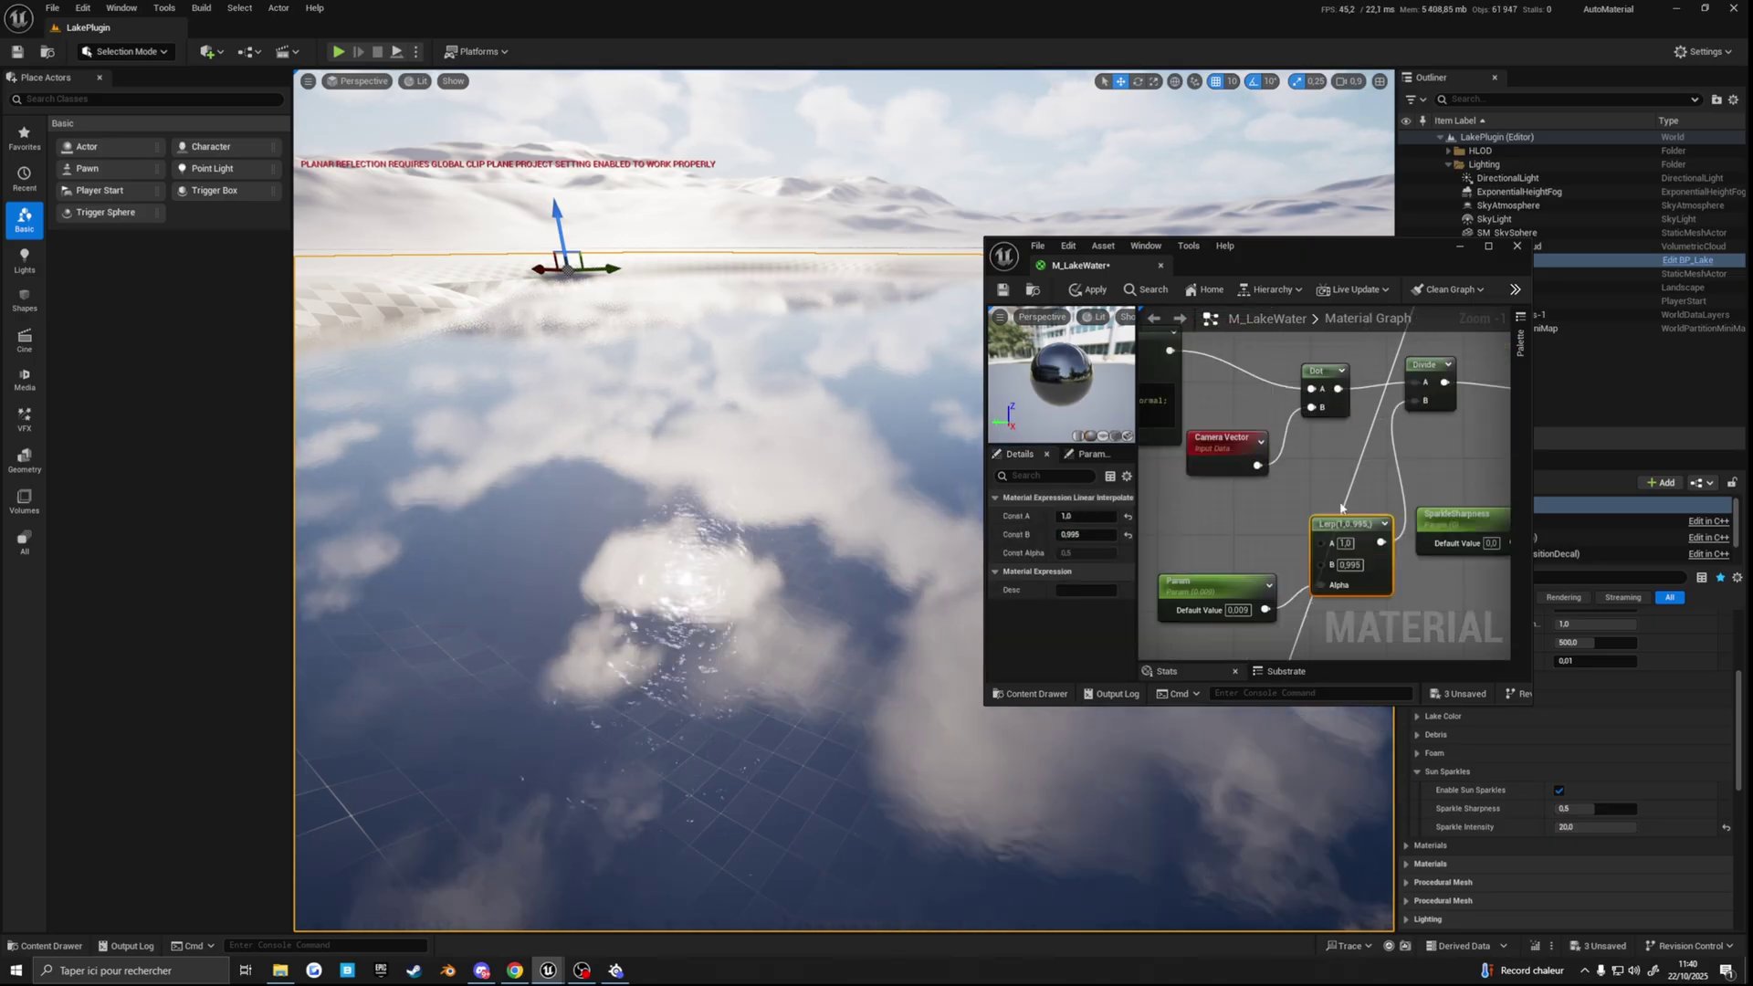
drag(1226, 596, 1205, 512)
click(1325, 488)
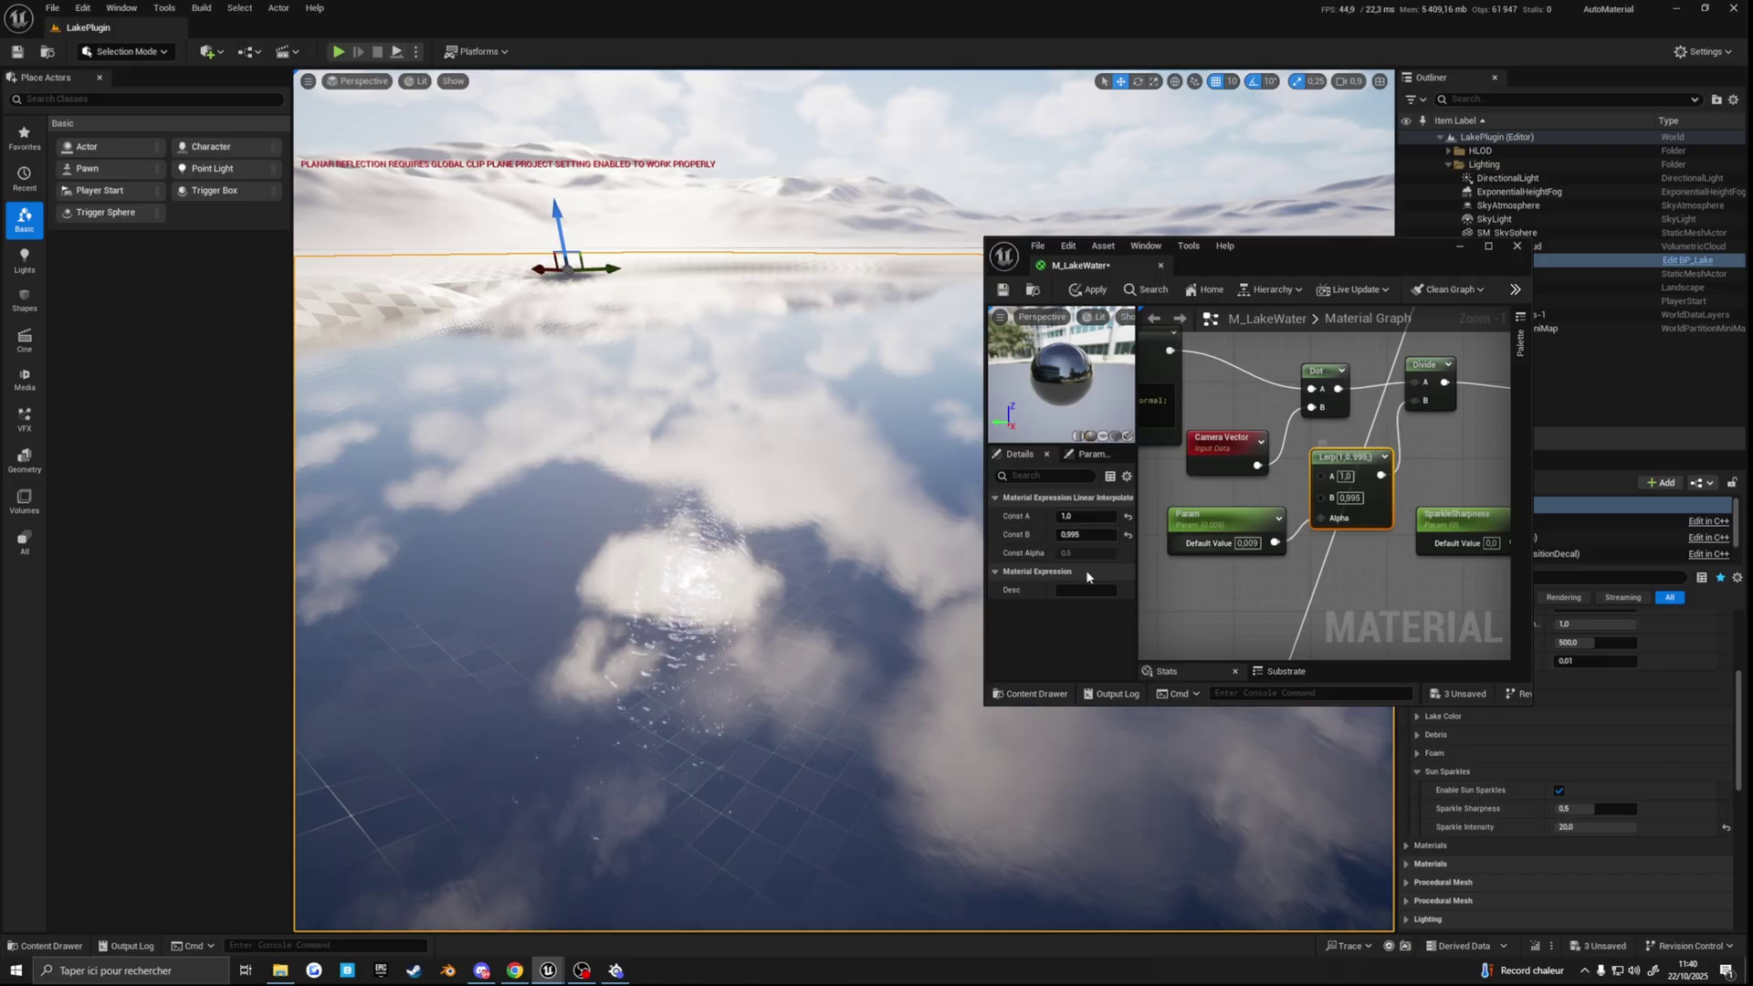
click(1223, 527)
mouse_move(1080, 552)
mouse_down()
mouse_move(1109, 553)
mouse_move(1052, 552)
mouse_up()
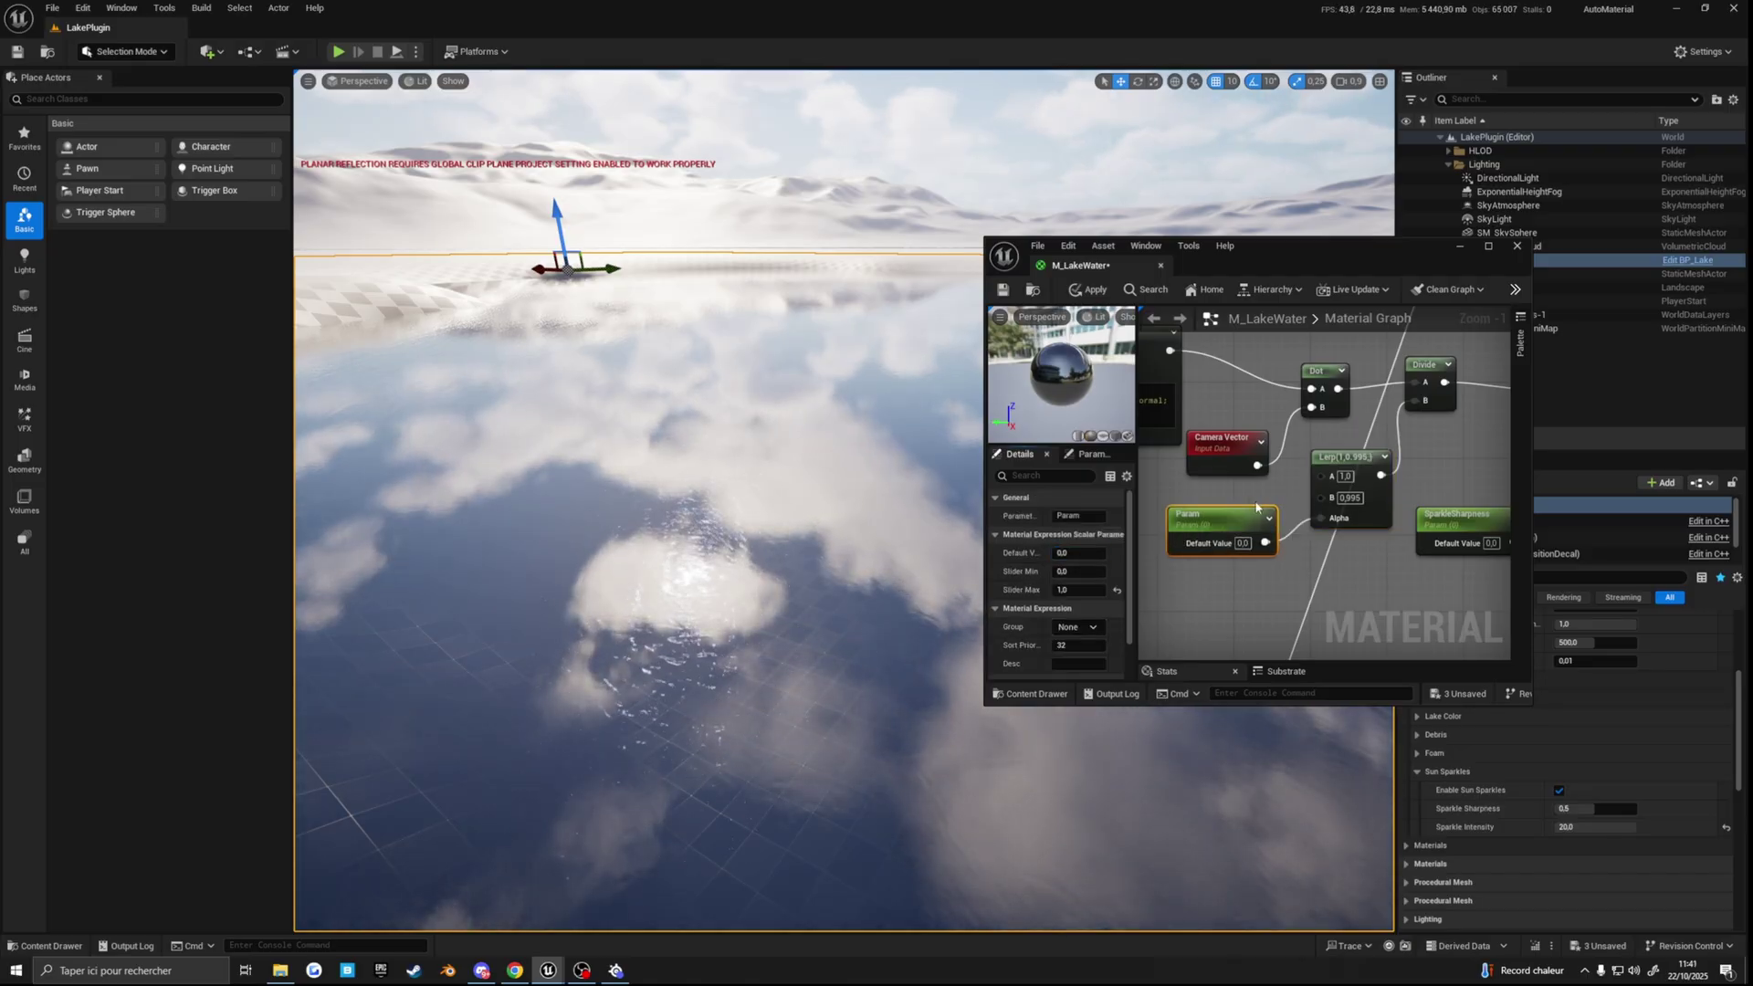